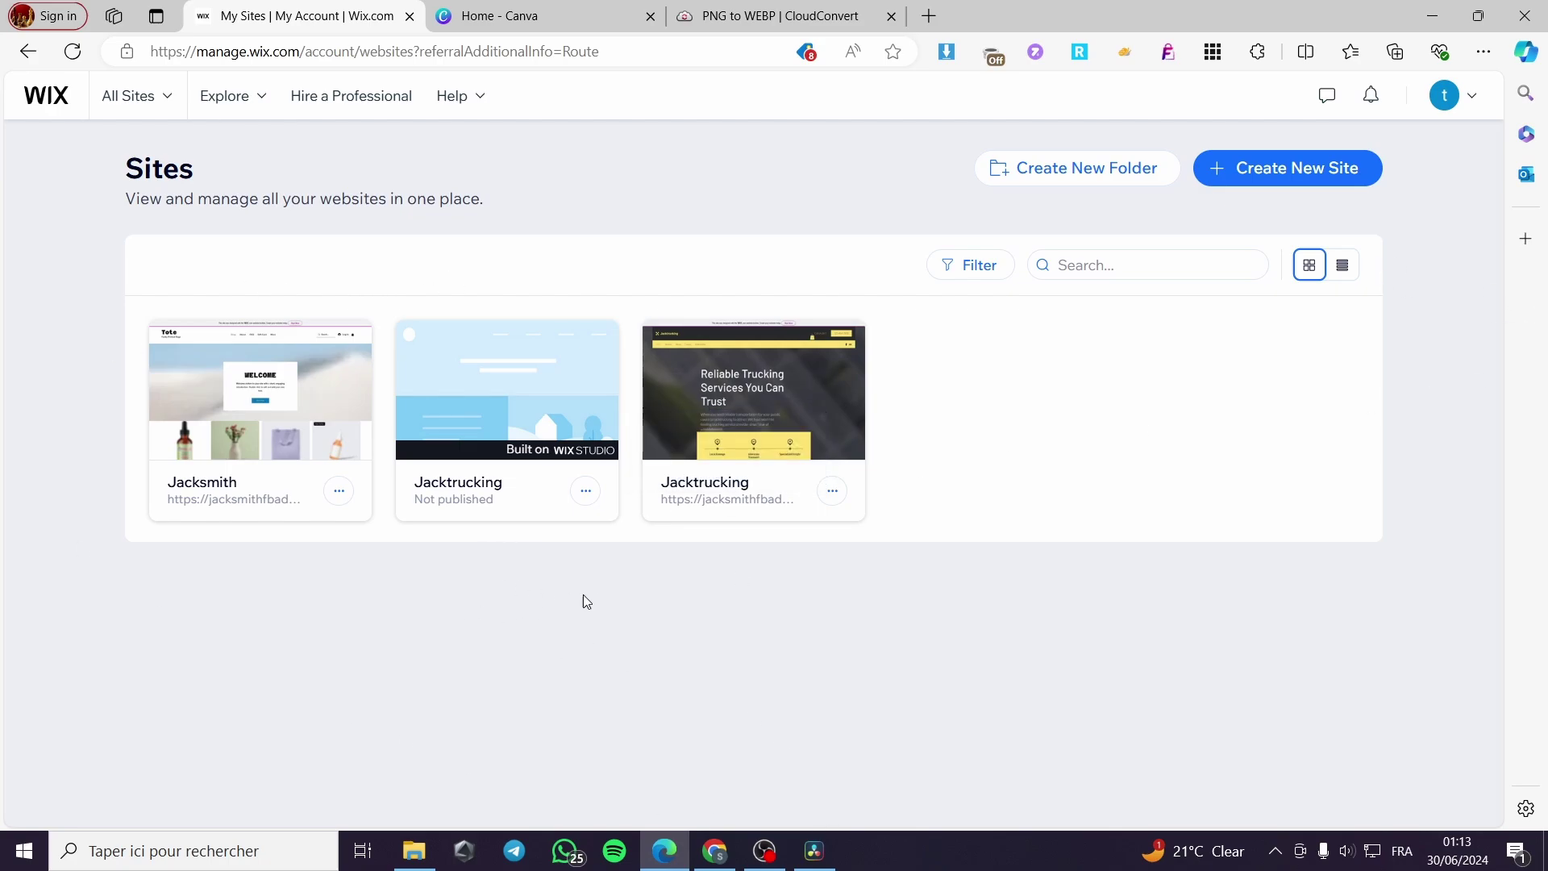
# - Open the unpublished Jacktrucking site and load it in the Wix Studio editor
pyautogui.moveTo(516, 460)
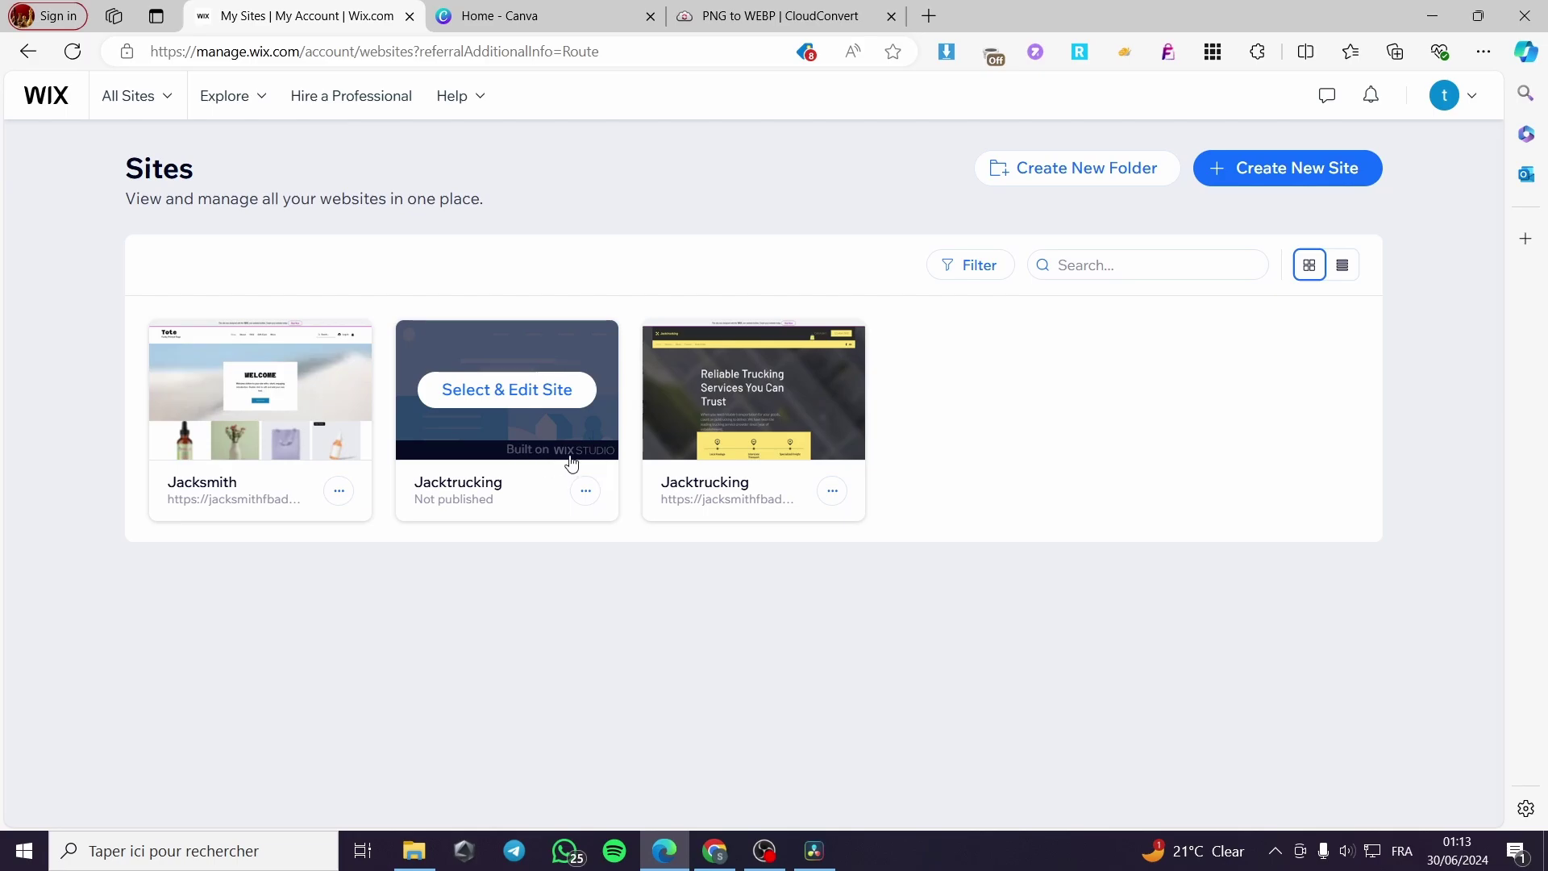
pyautogui.click(508, 391)
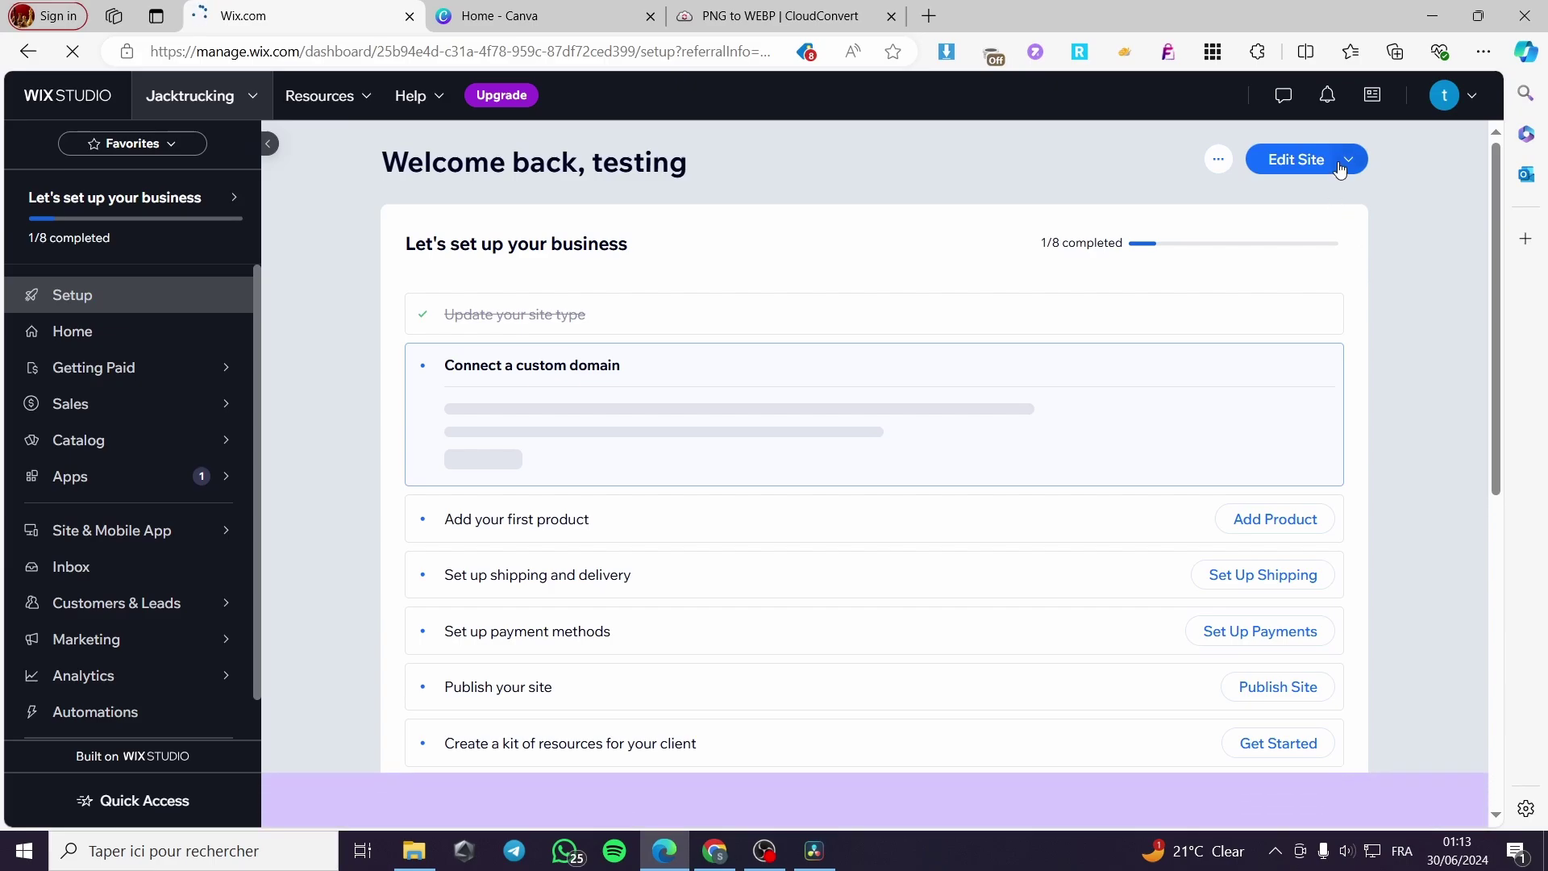
pyautogui.click(1293, 159)
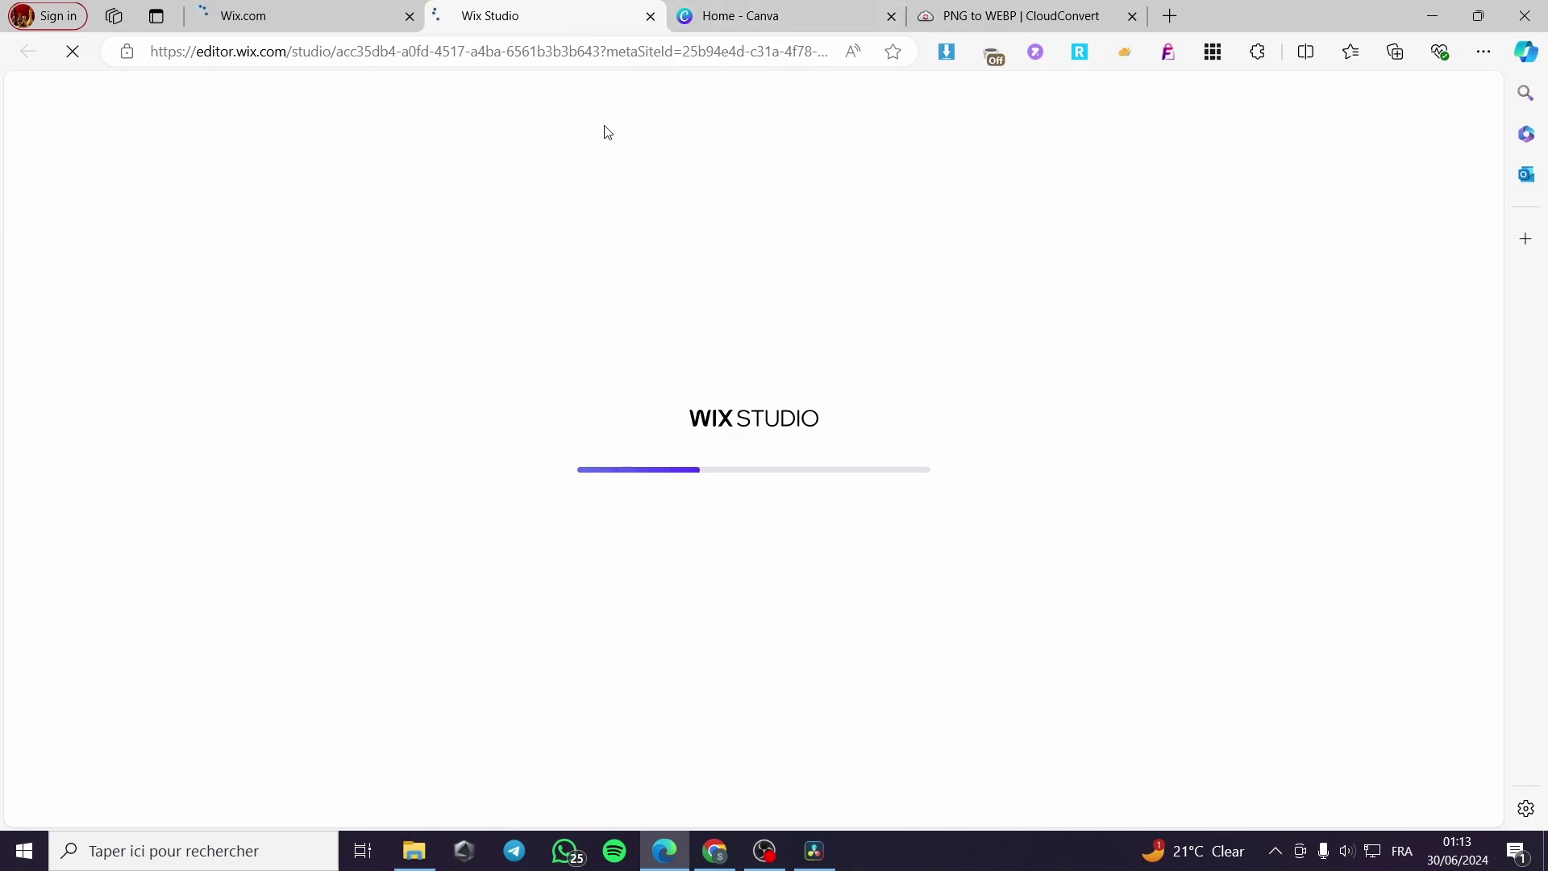
# - Look at the Canva home page and CloudConvert's PNG to WEBP converter, and return to the Wix Studio editor
pyautogui.click(741, 15)
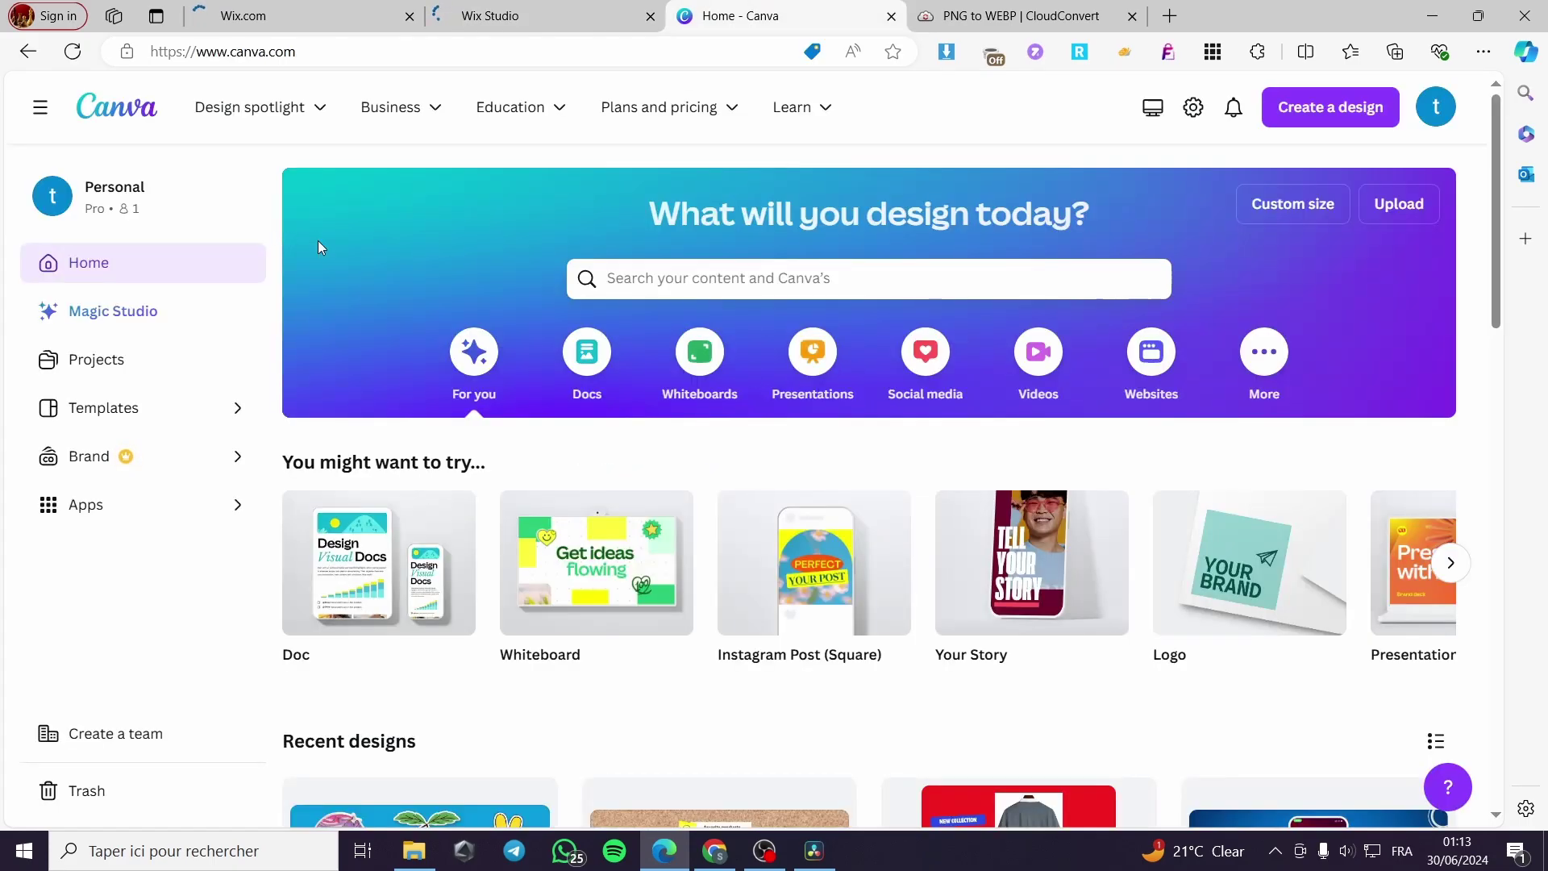
pyautogui.click(971, 11)
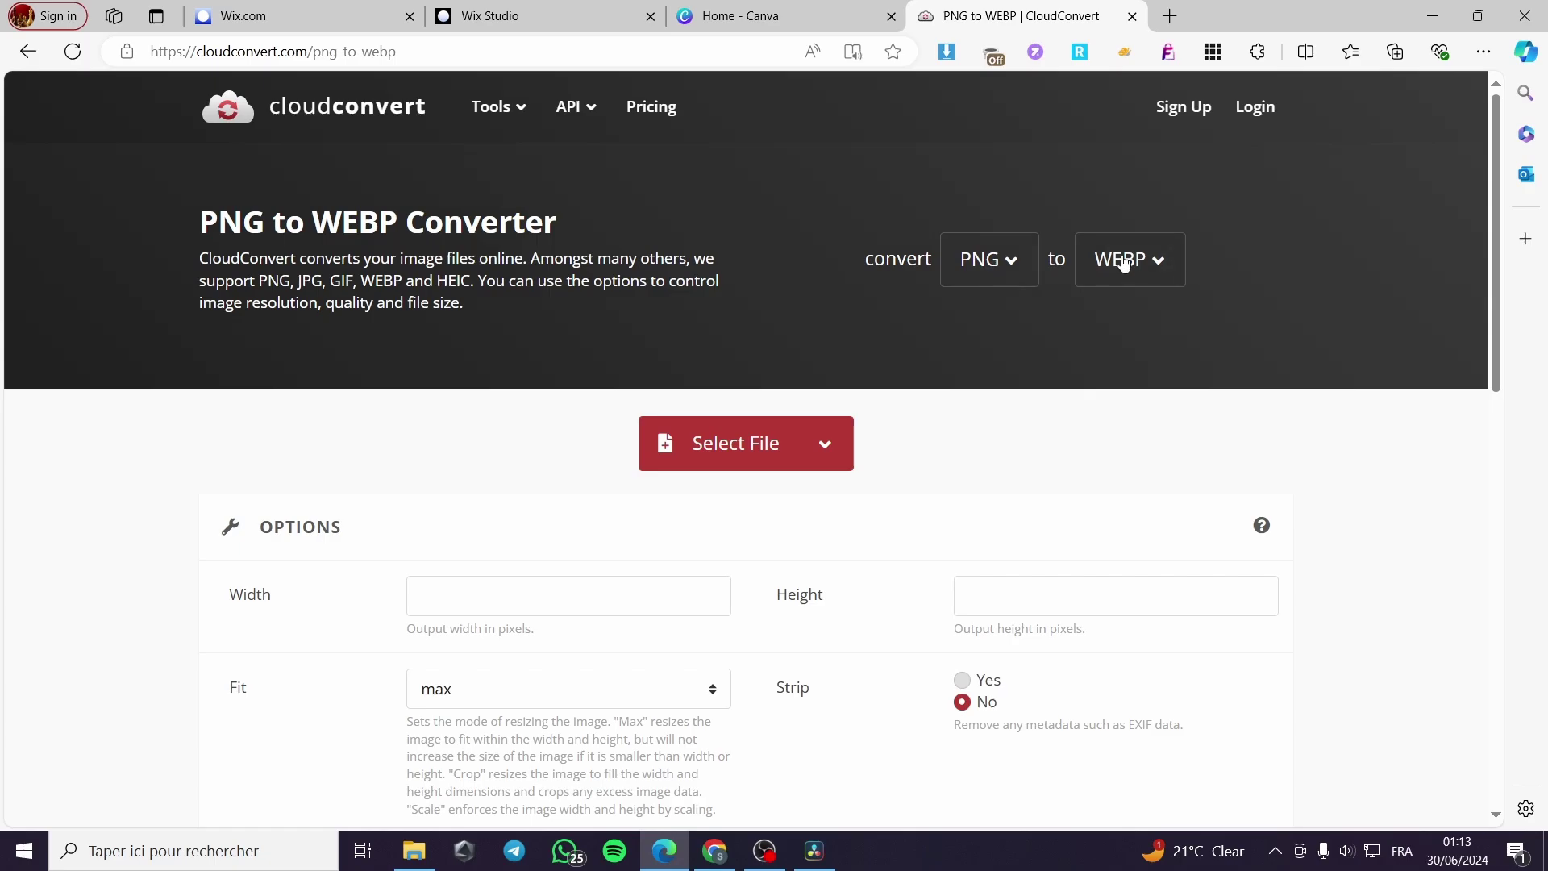
pyautogui.click(583, 10)
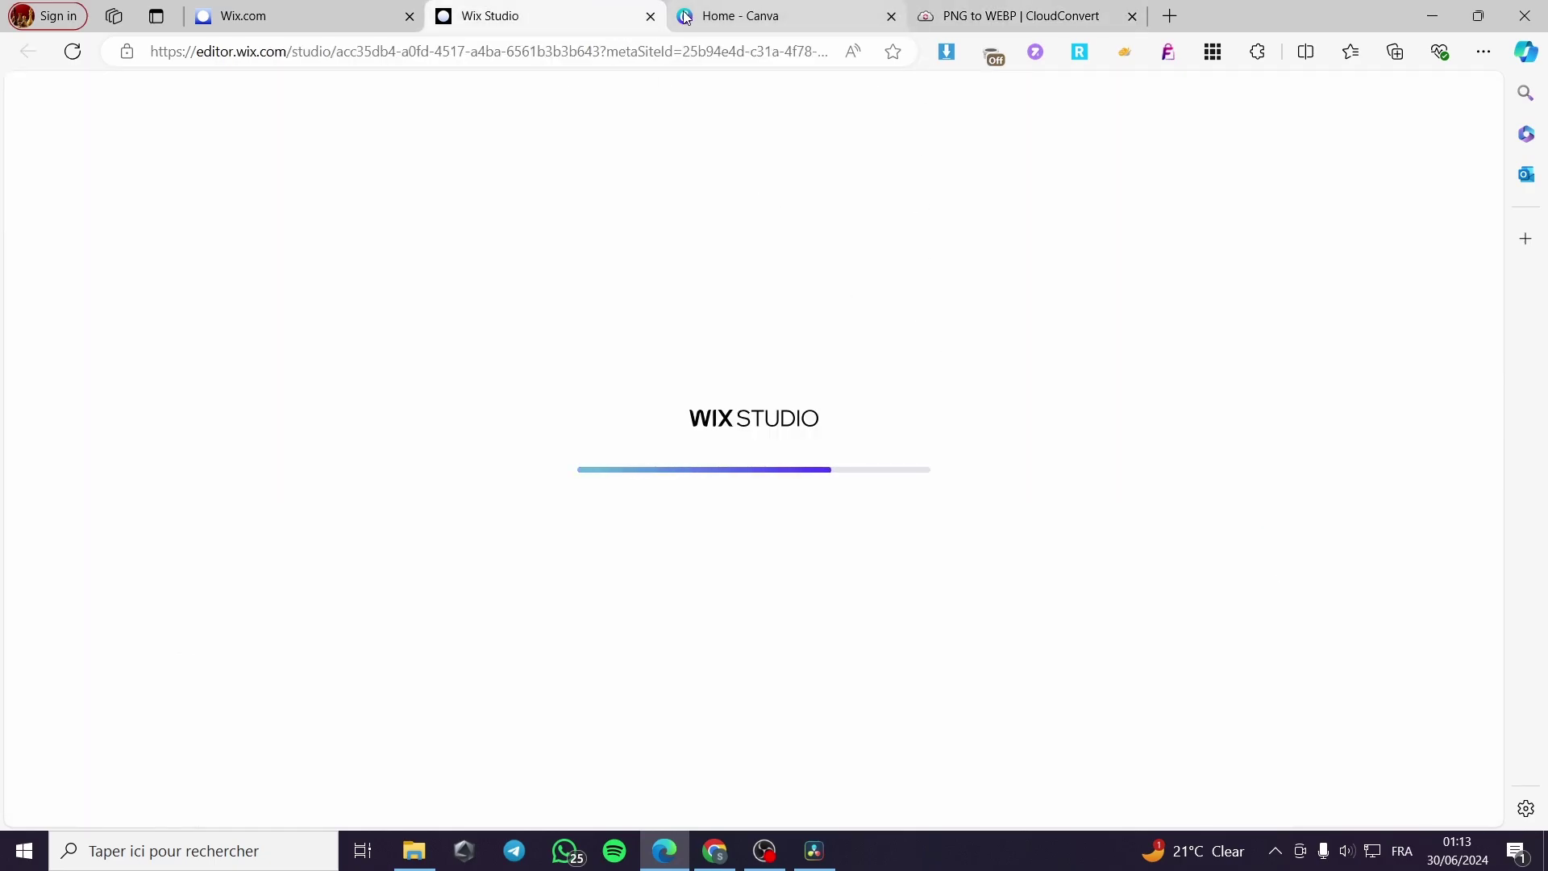
pyautogui.click(741, 16)
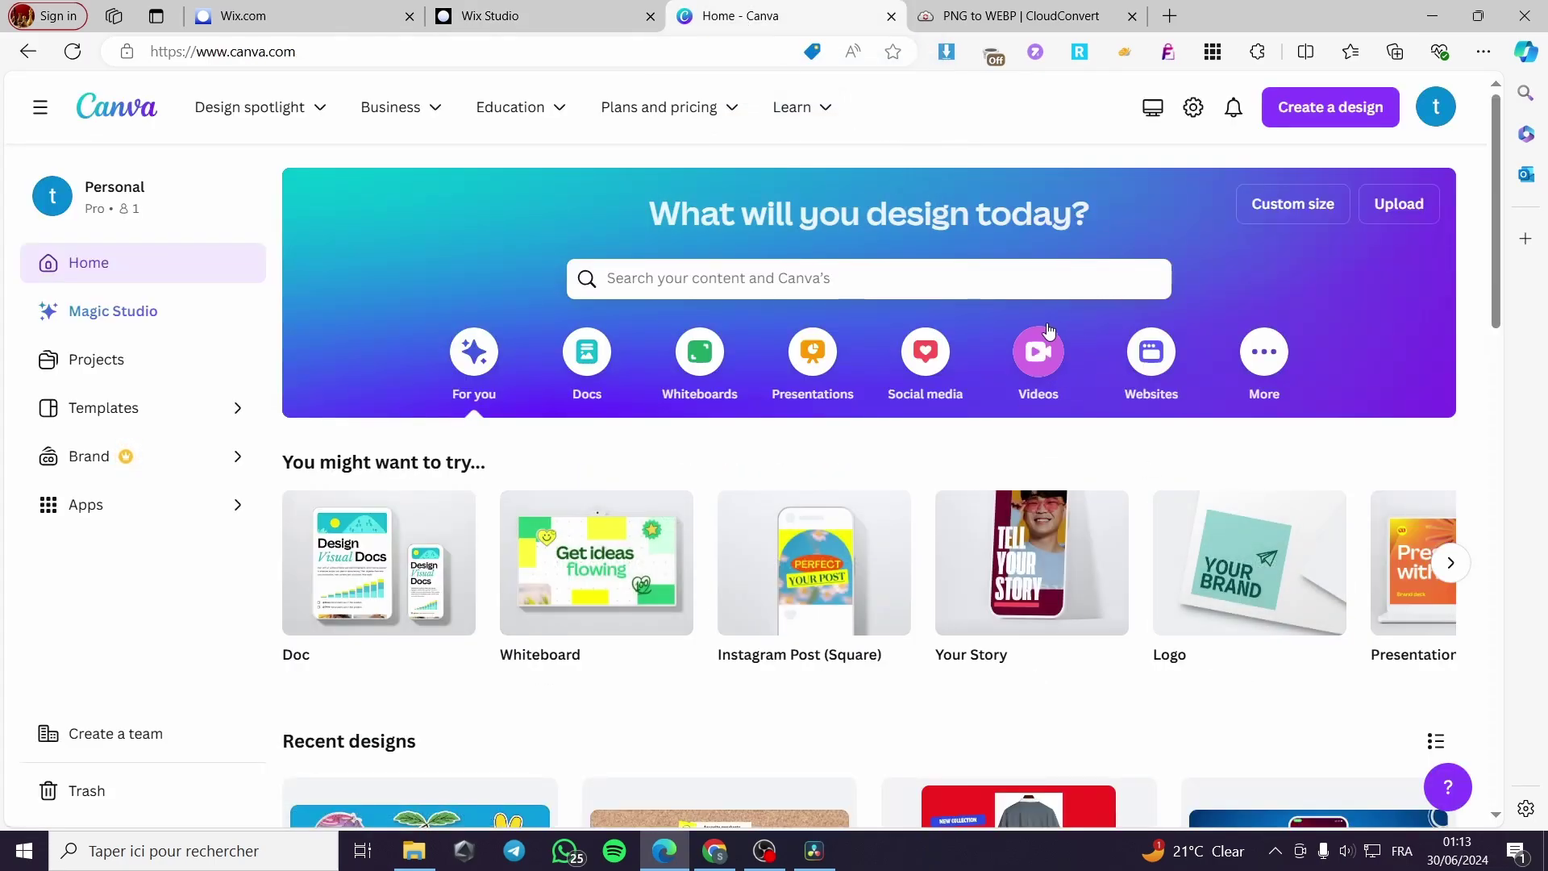
pyautogui.click(526, 14)
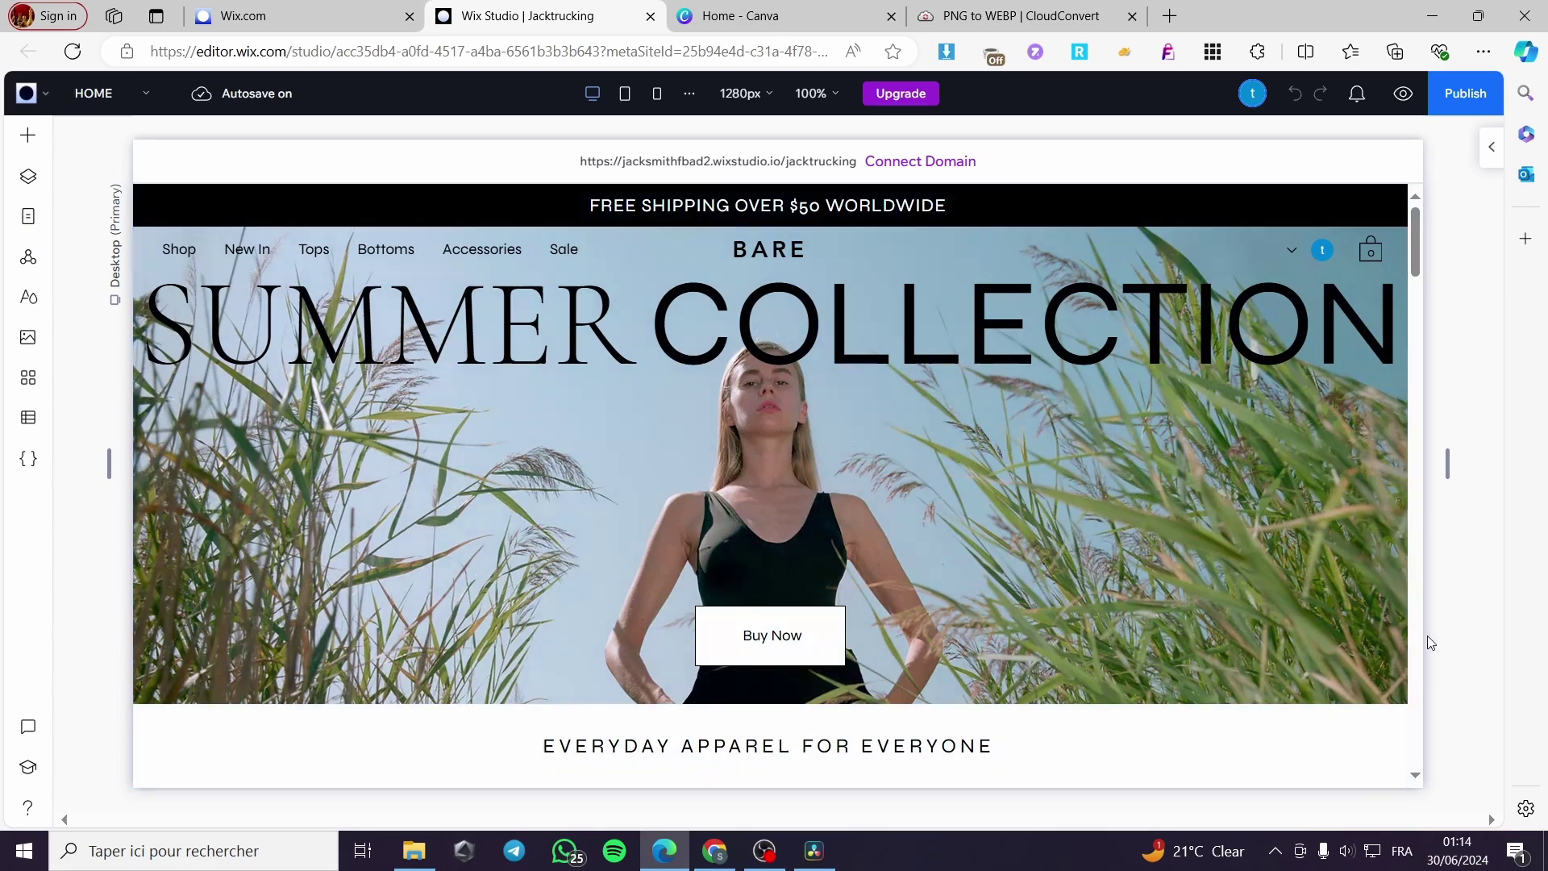
# - Look over the home page and the designed section templates available to add to it
pyautogui.scroll(-3, 1285, 602)
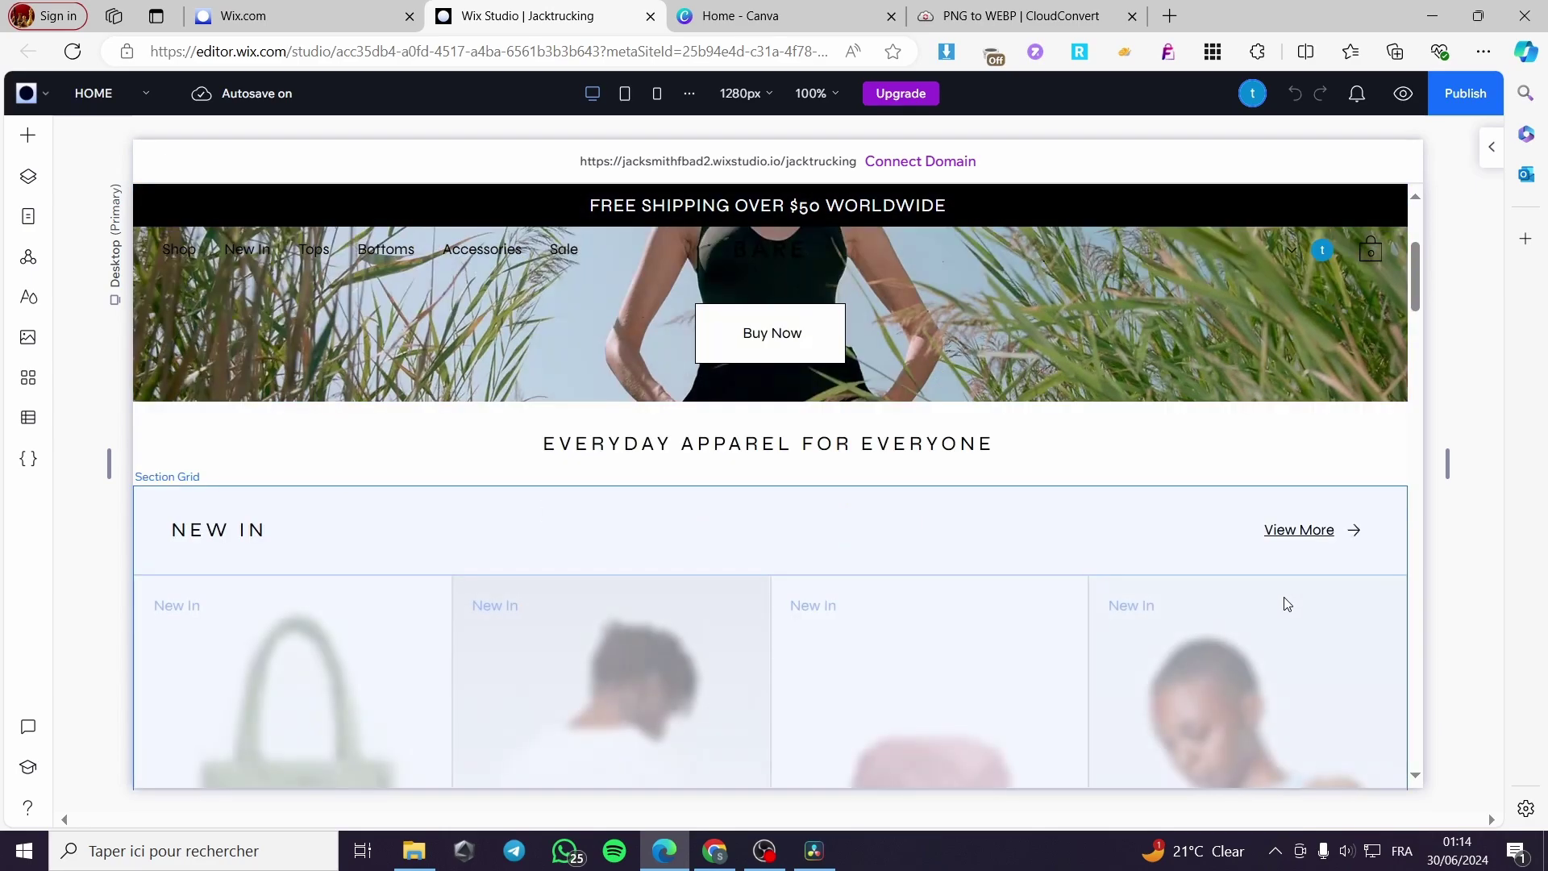
pyautogui.scroll(3, 1285, 601)
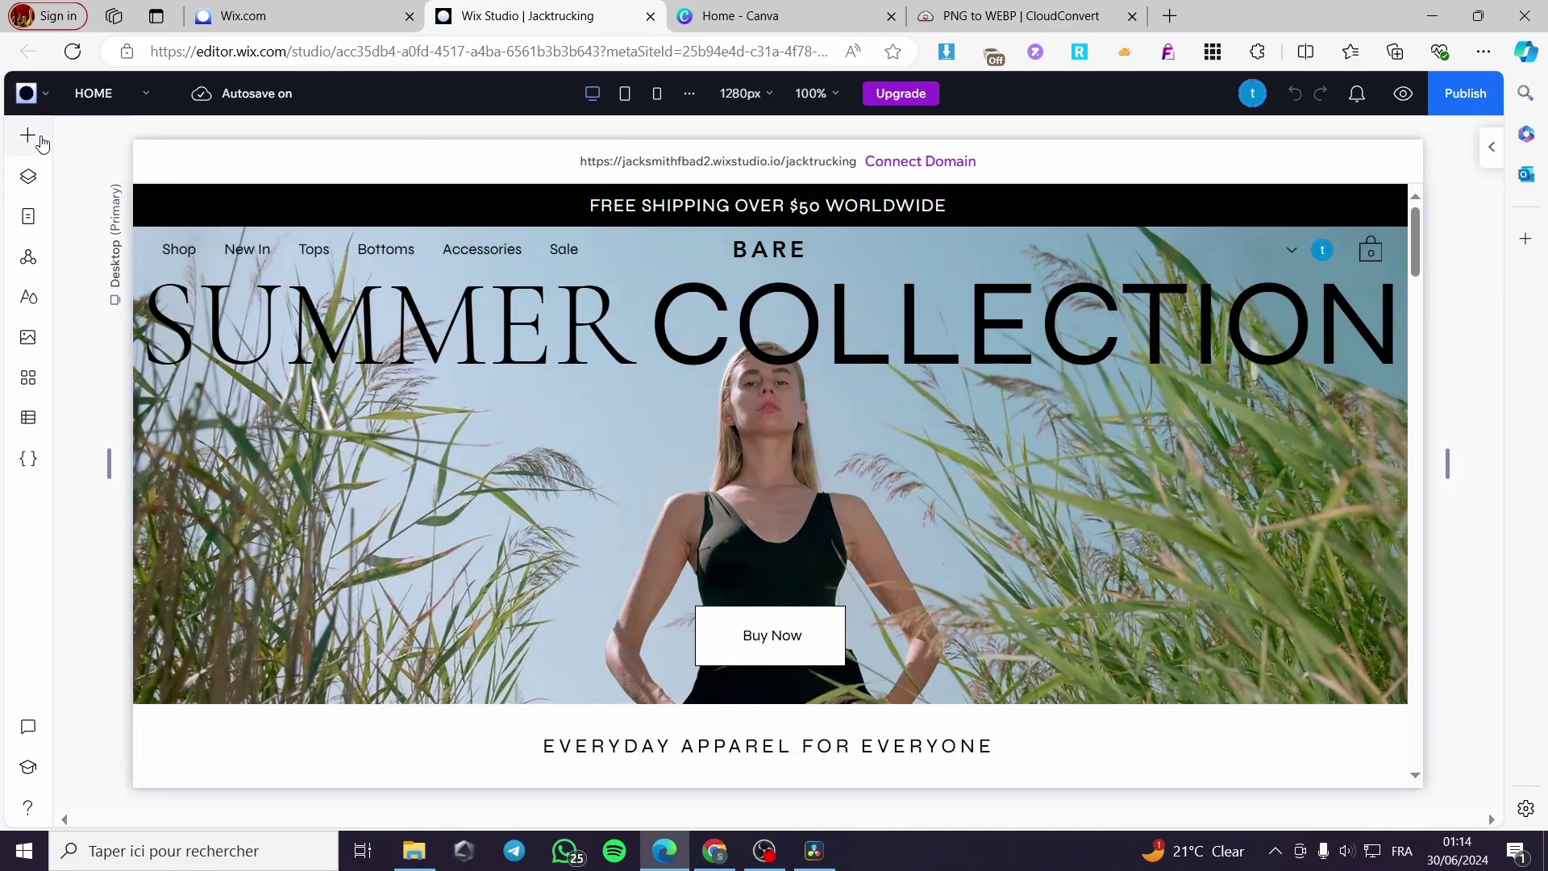
pyautogui.click(33, 139)
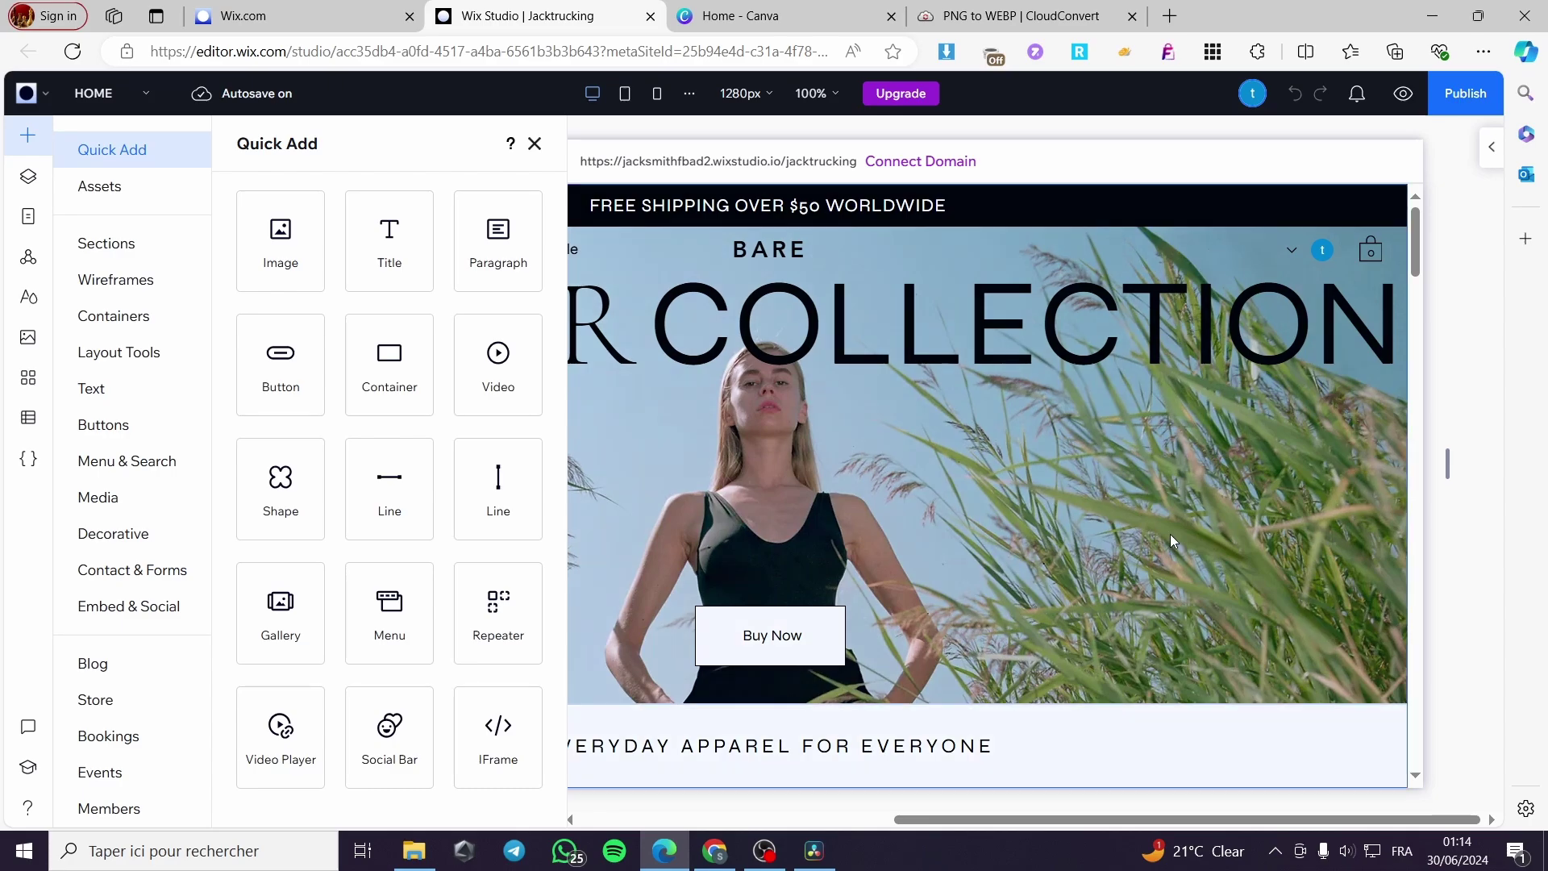
pyautogui.scroll(-2, 1145, 540)
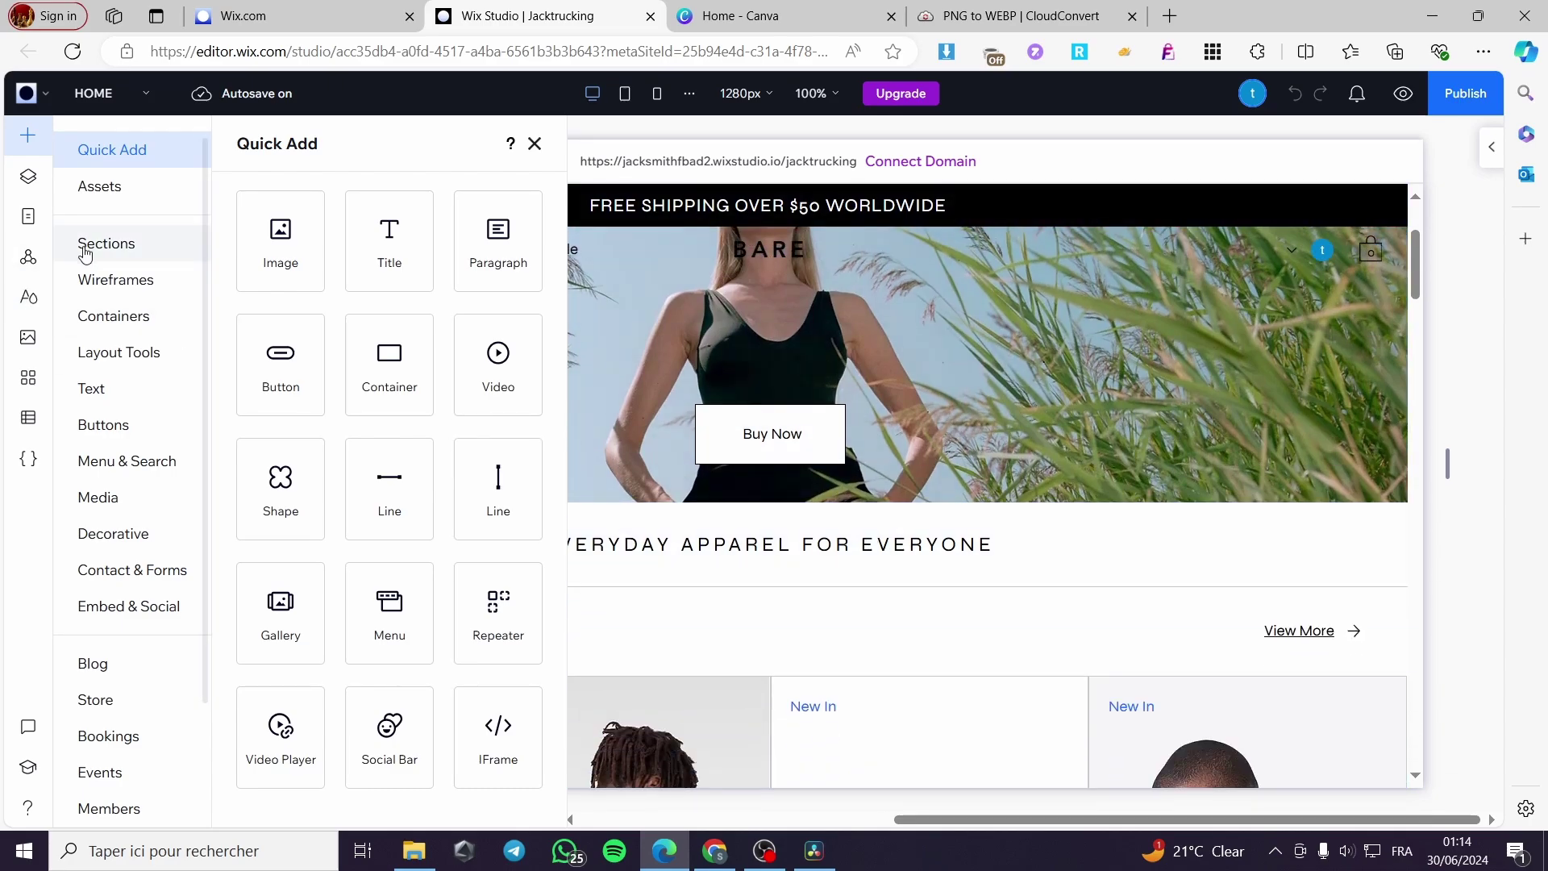
pyautogui.click(110, 244)
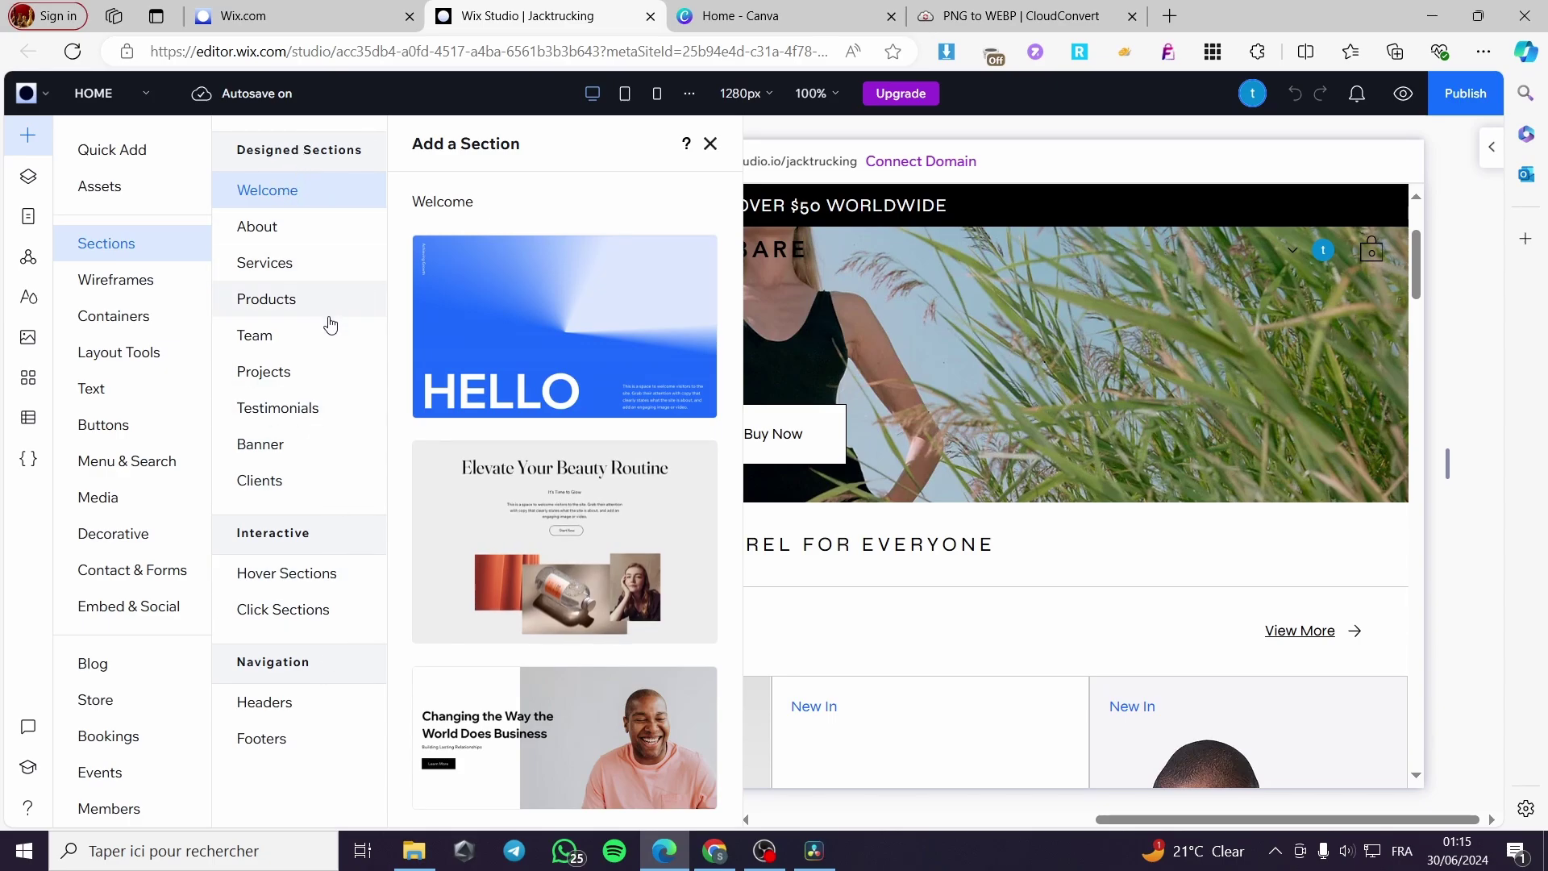
pyautogui.scroll(-1, 1016, 573)
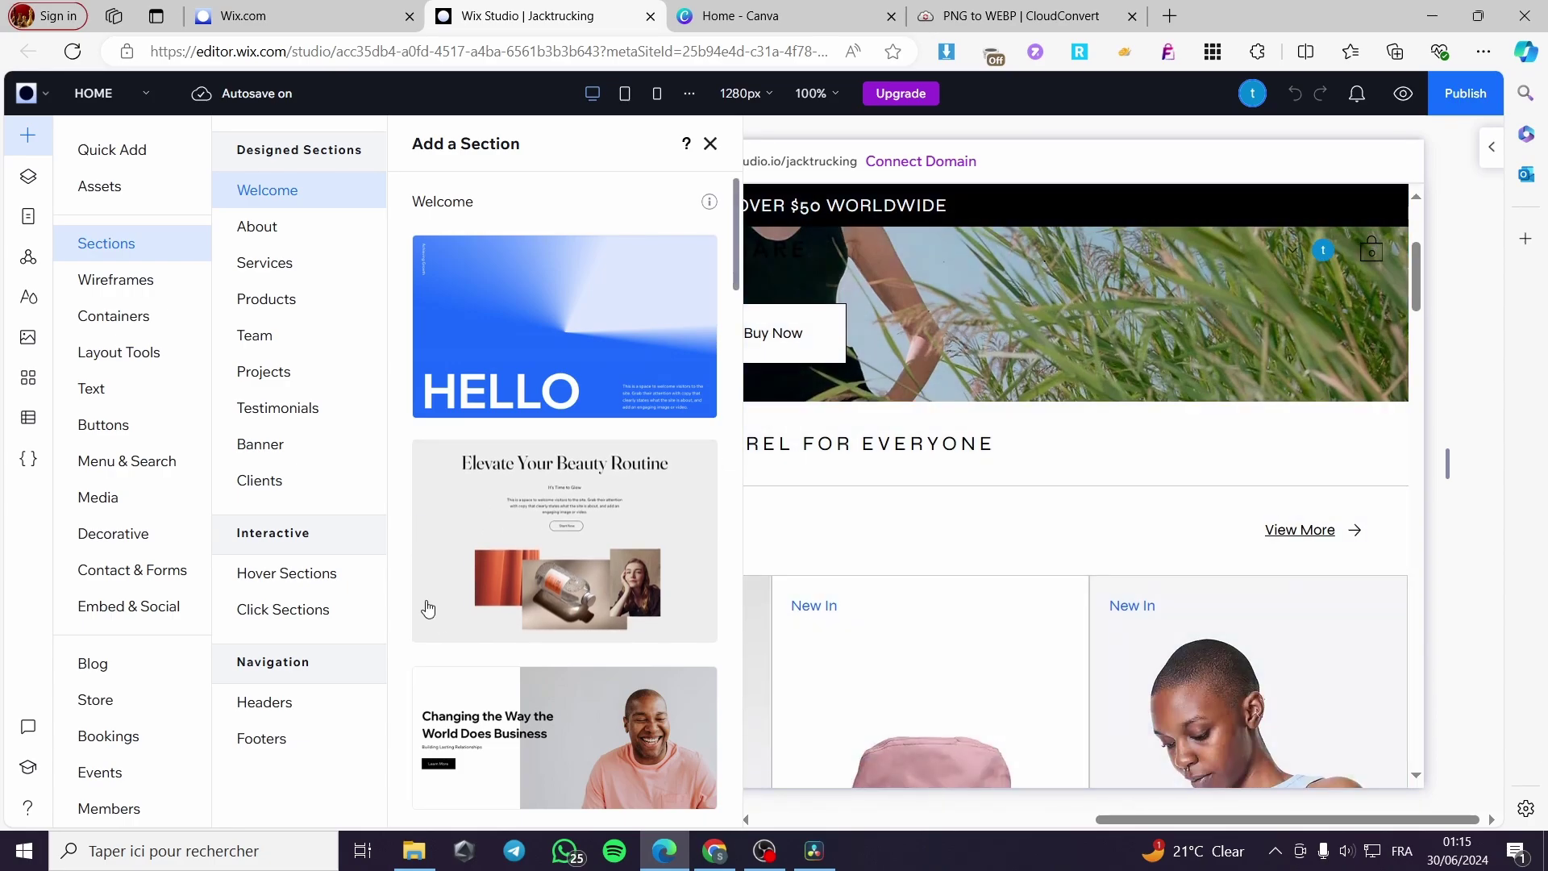
pyautogui.scroll(-5, 622, 553)
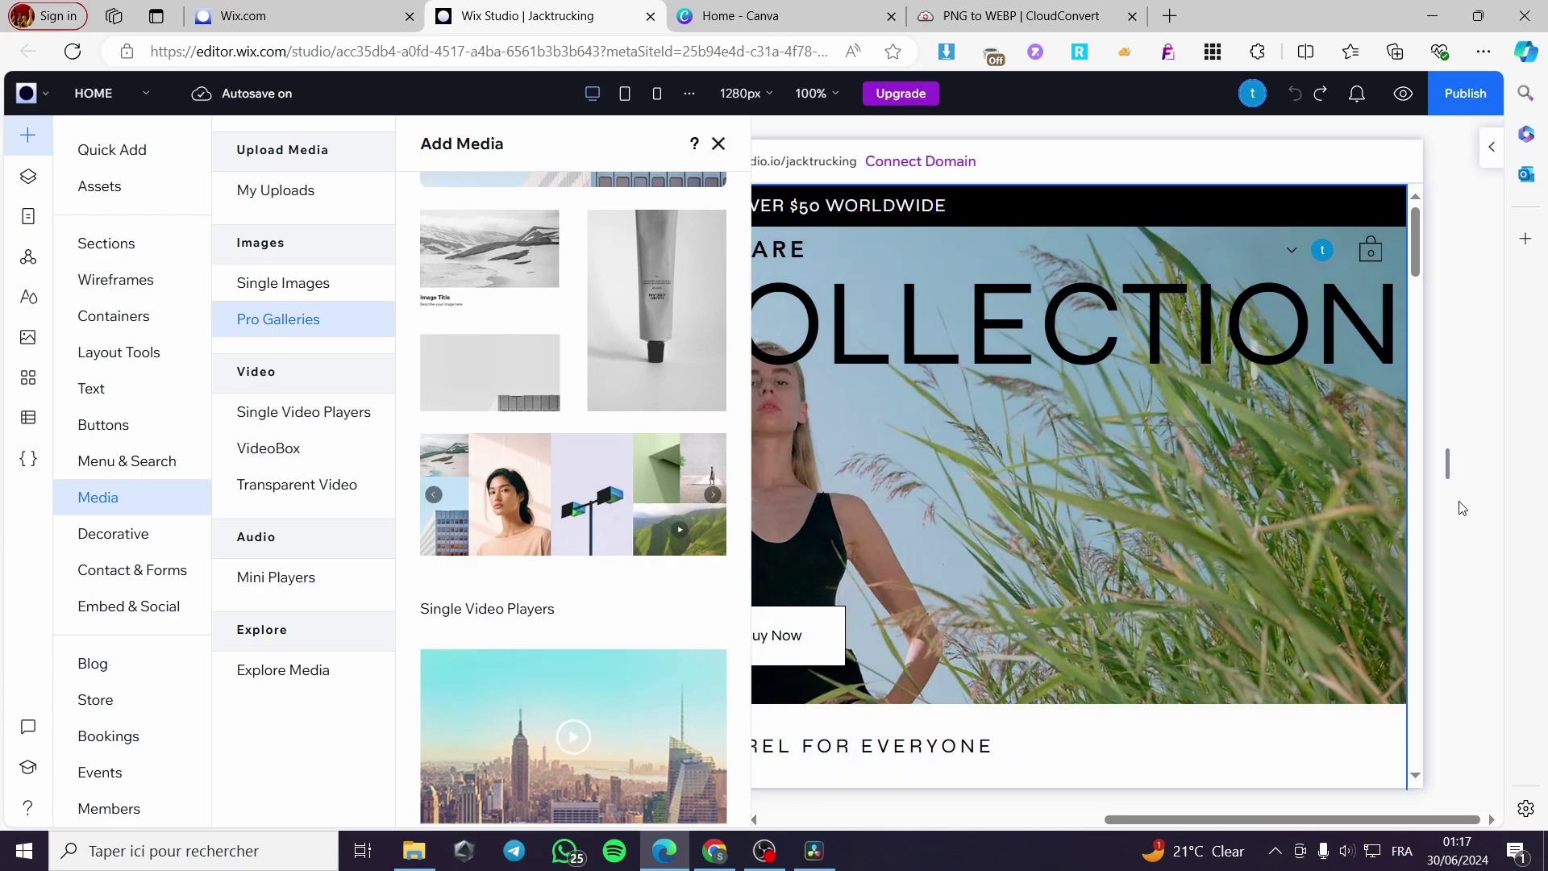
# - Add a blank section between the Mel Cap product section and the "UP TO 40% OFF" banner
pyautogui.click(717, 145)
pyautogui.scroll(-10, 904, 543)
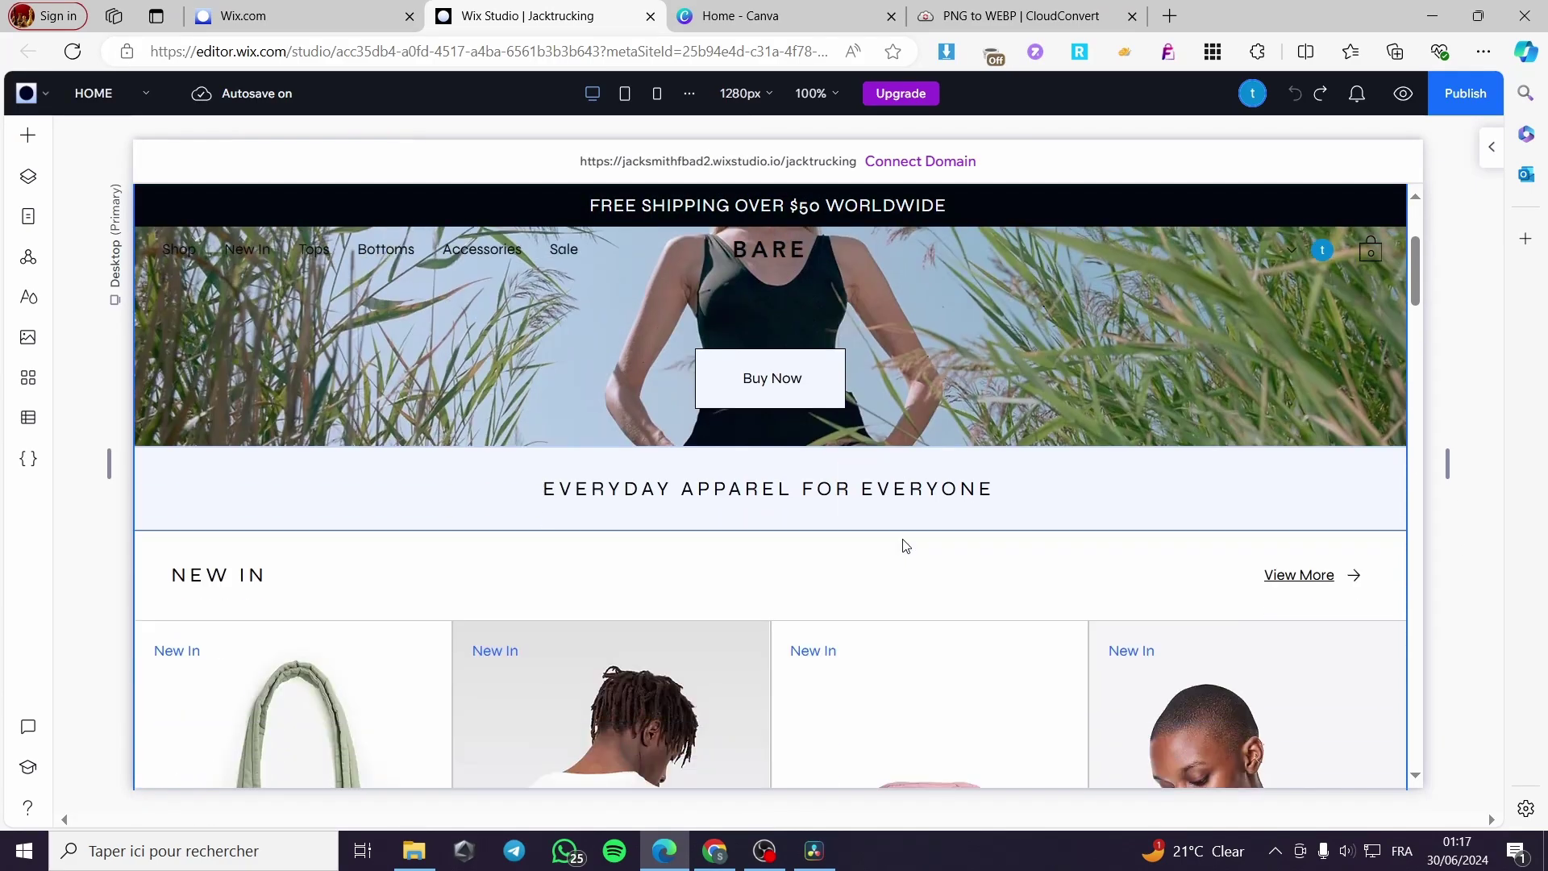
pyautogui.scroll(-12, 1167, 543)
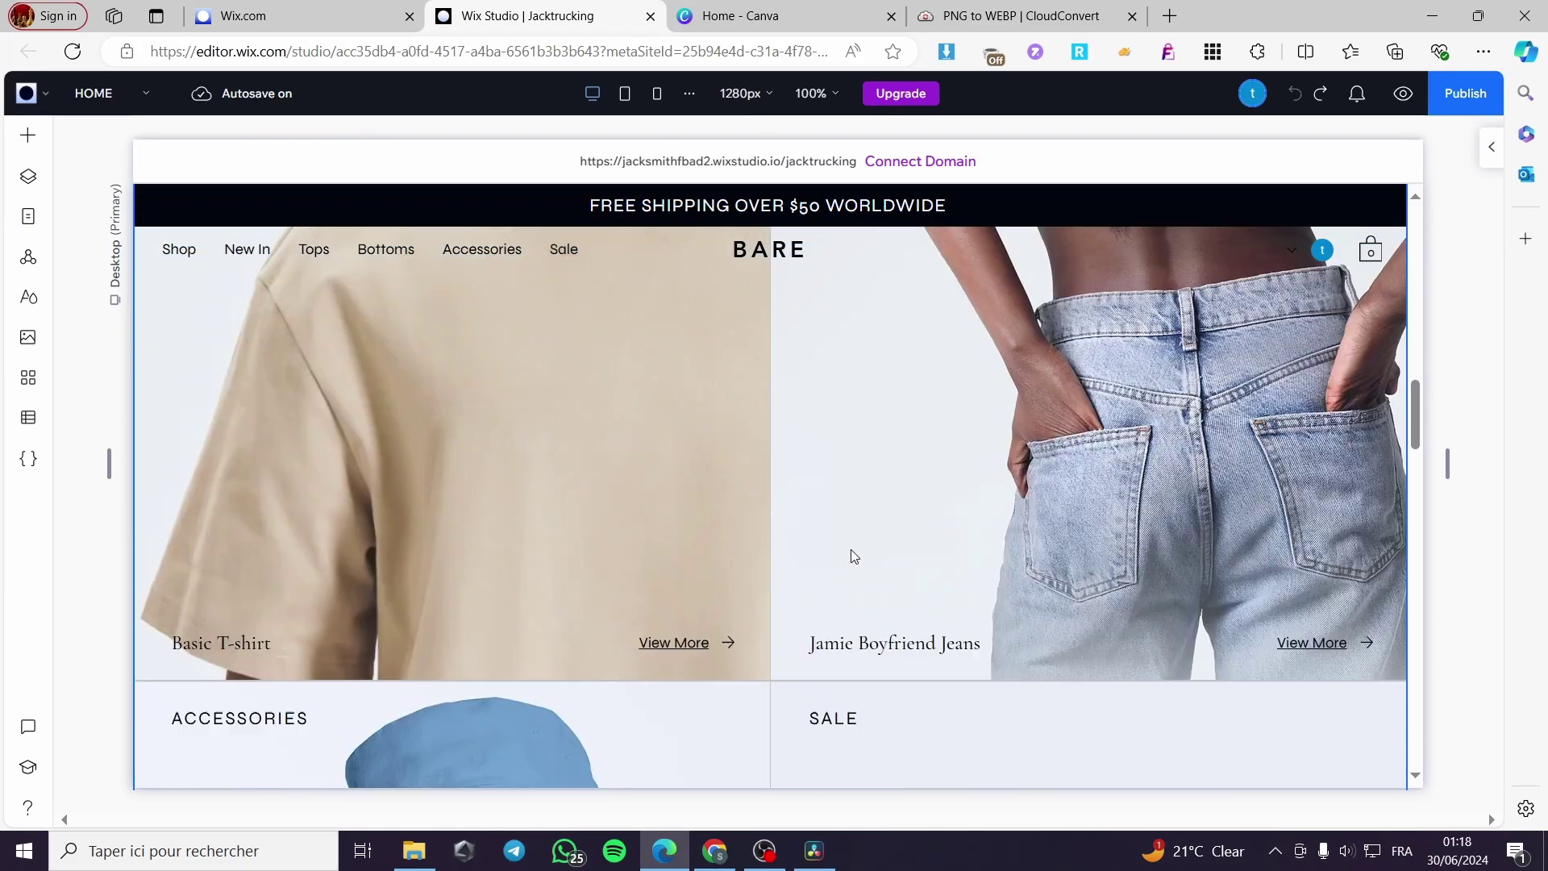
pyautogui.scroll(-10, 771, 520)
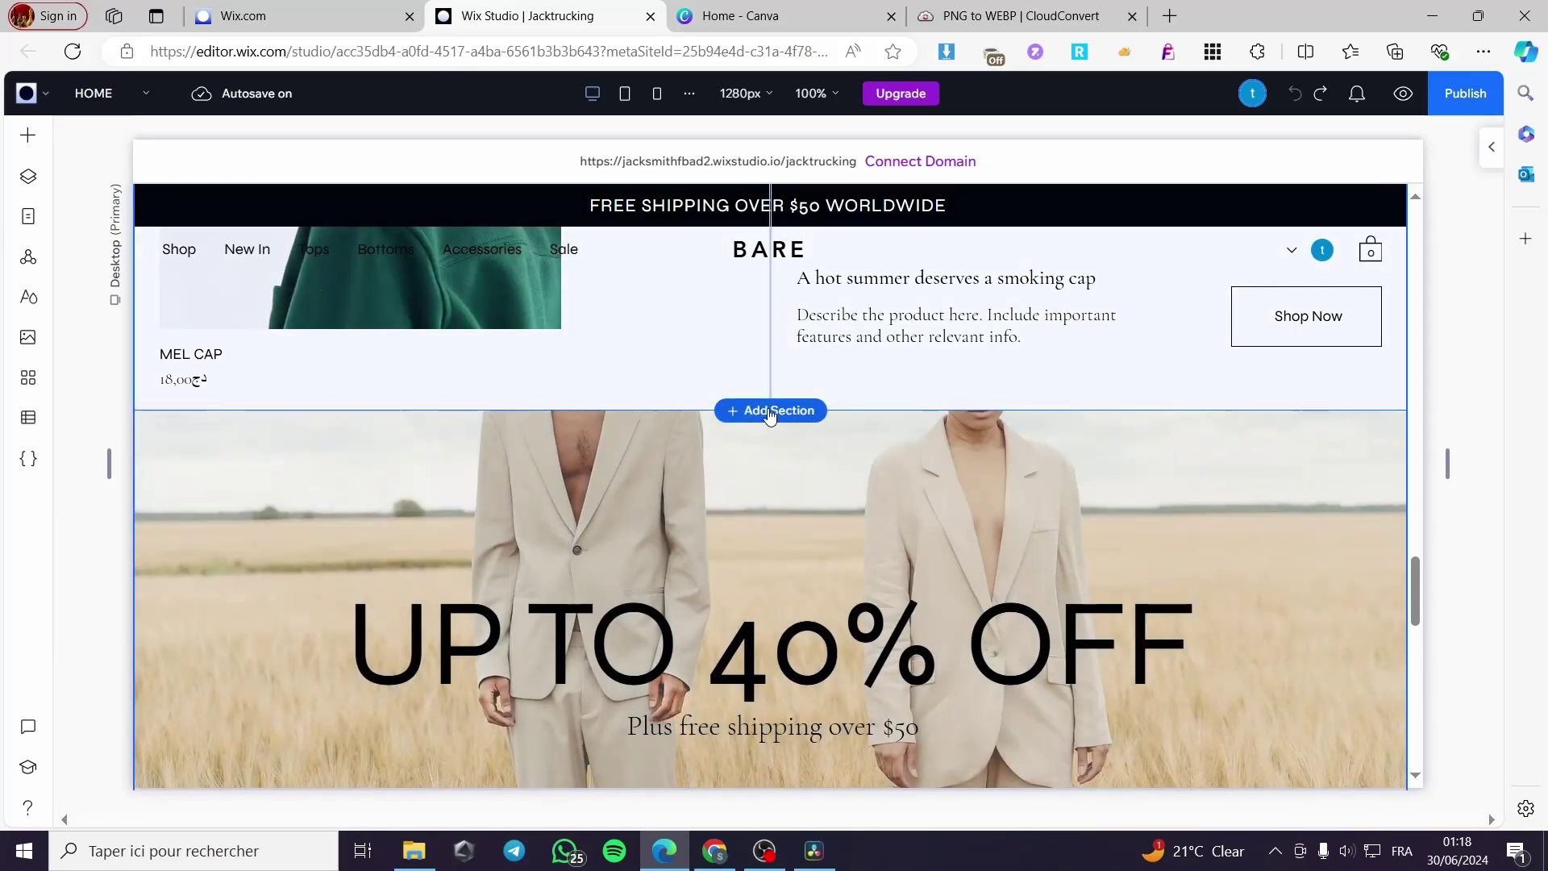
pyautogui.scroll(-1, 804, 372)
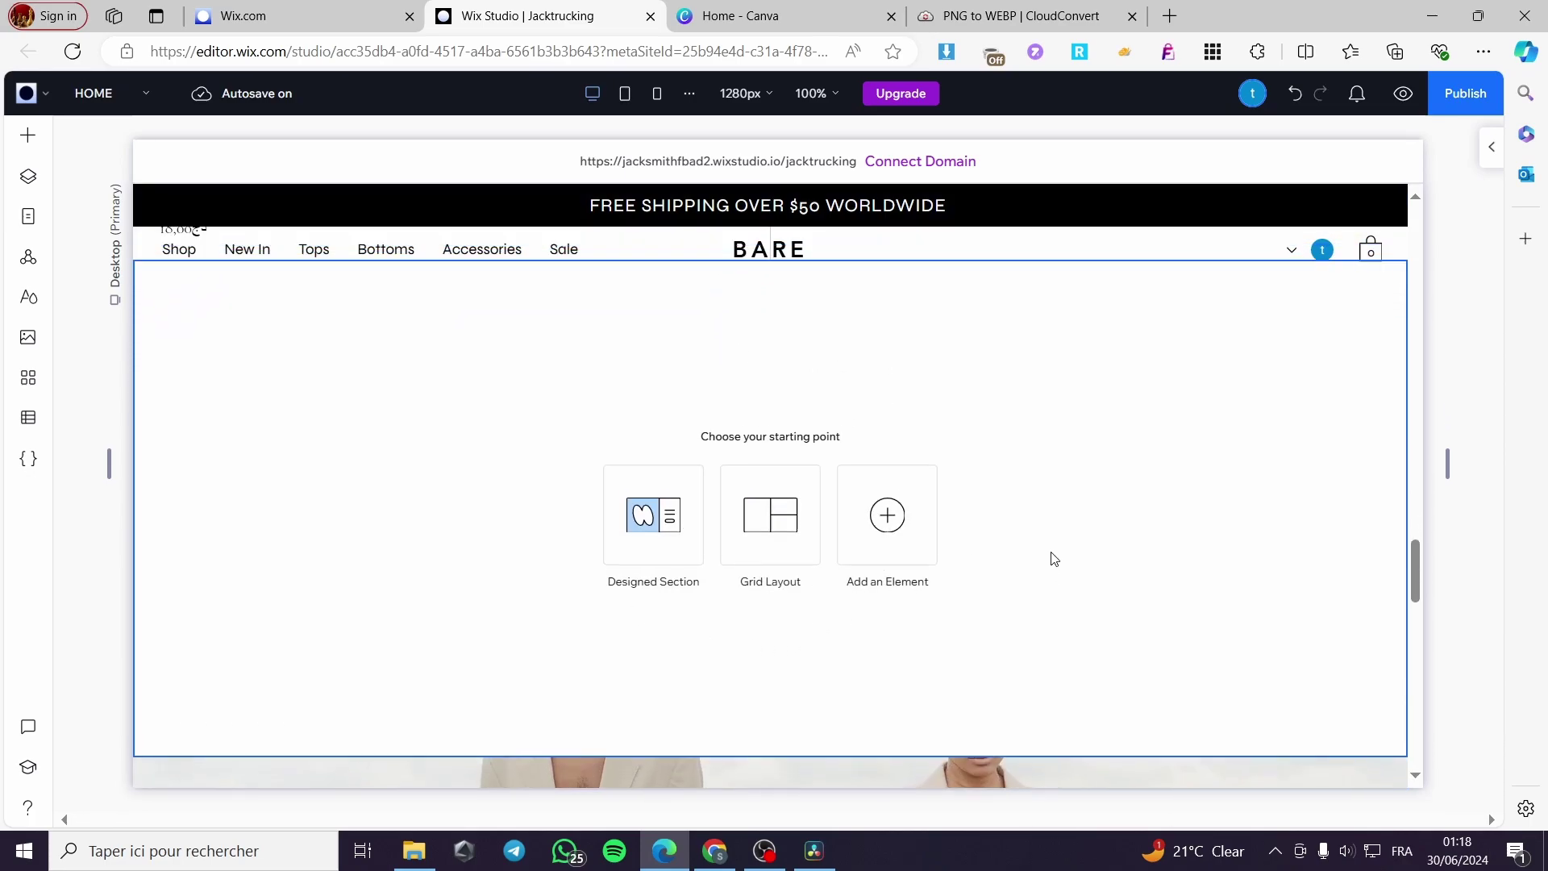
pyautogui.scroll(1, 1054, 558)
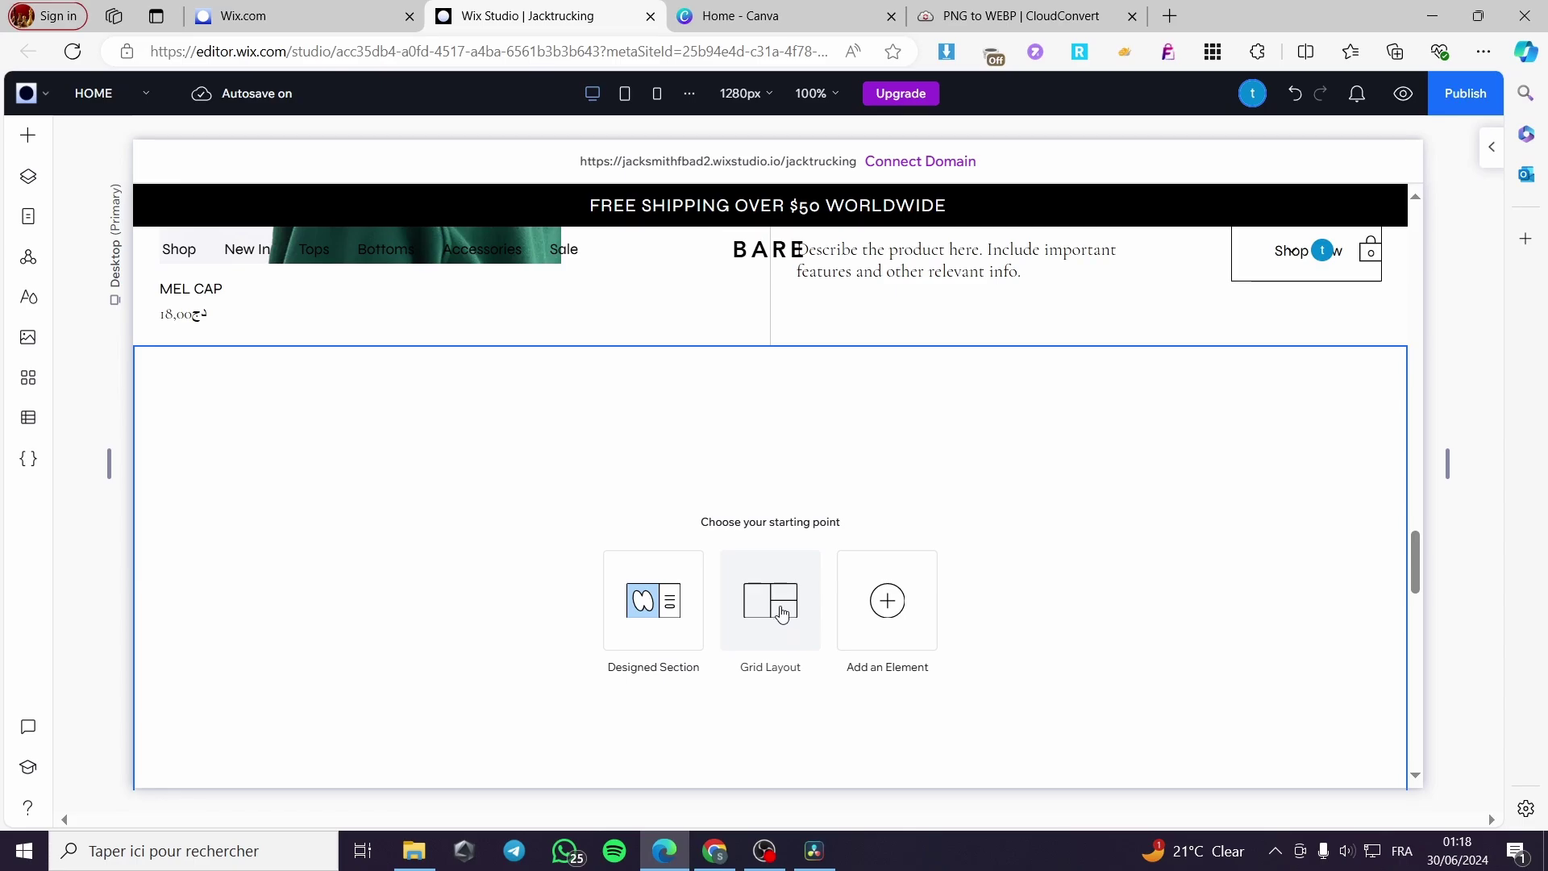
# - Give the new blank section a grid layout with one tall left cell and two stacked right cells
pyautogui.click(779, 617)
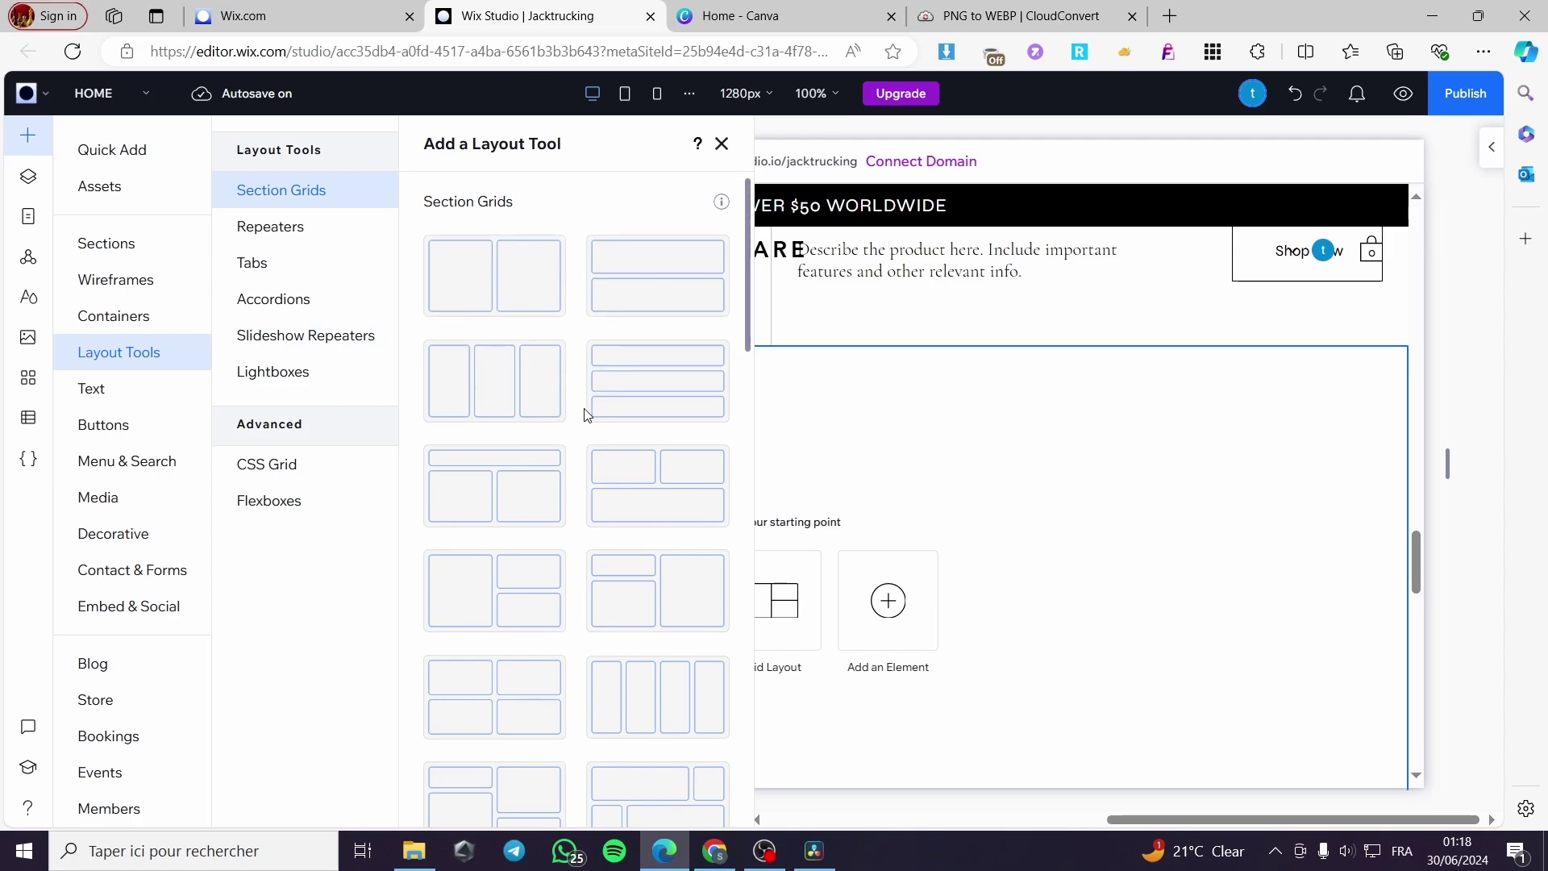
pyautogui.scroll(-3, 646, 427)
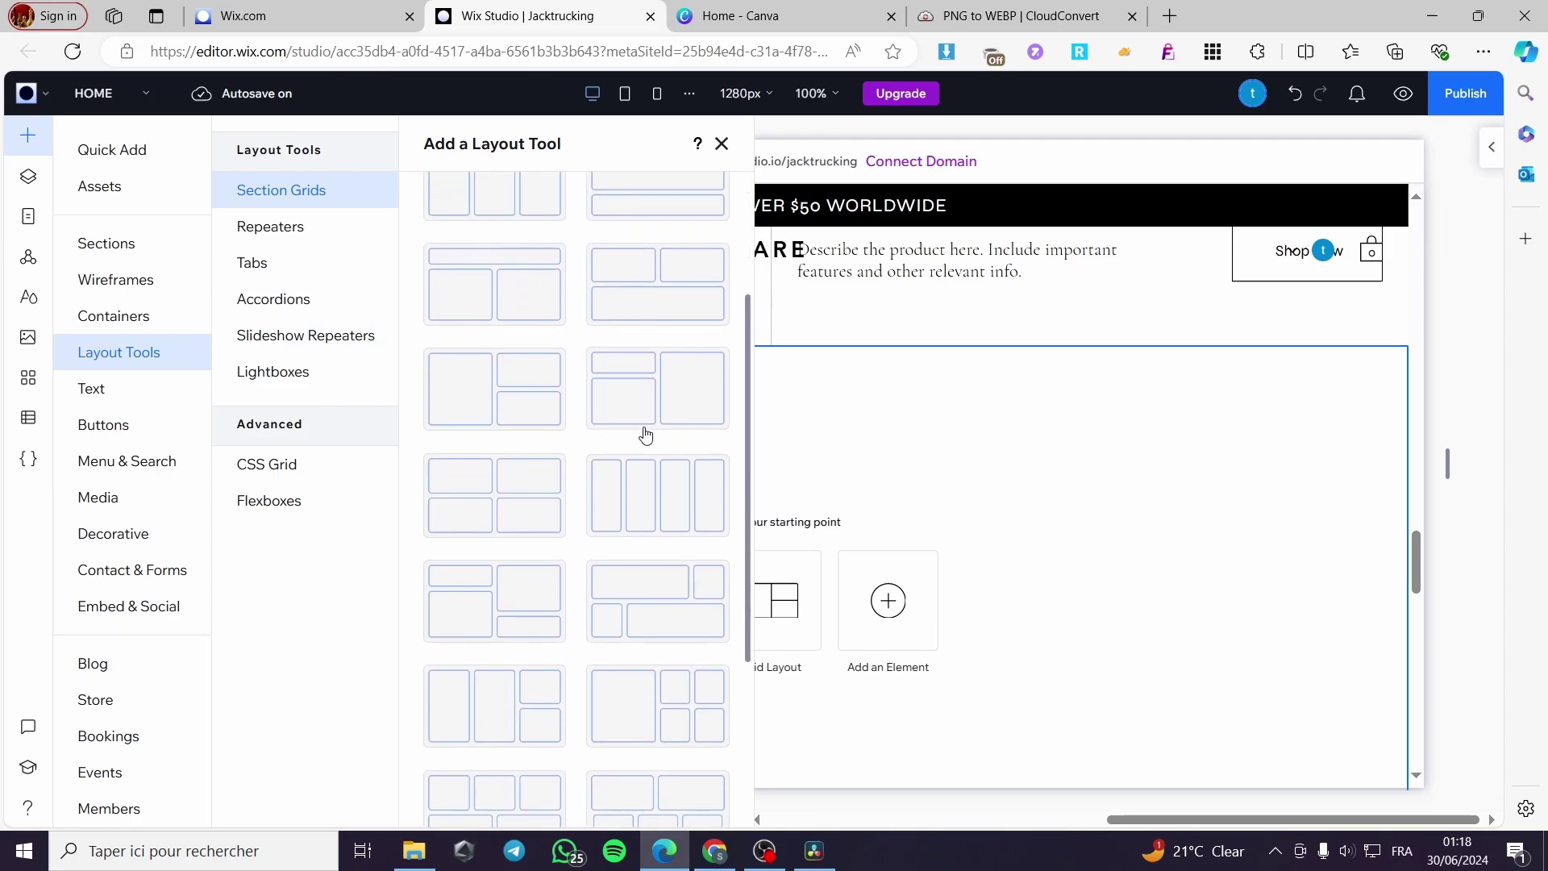
pyautogui.click(504, 390)
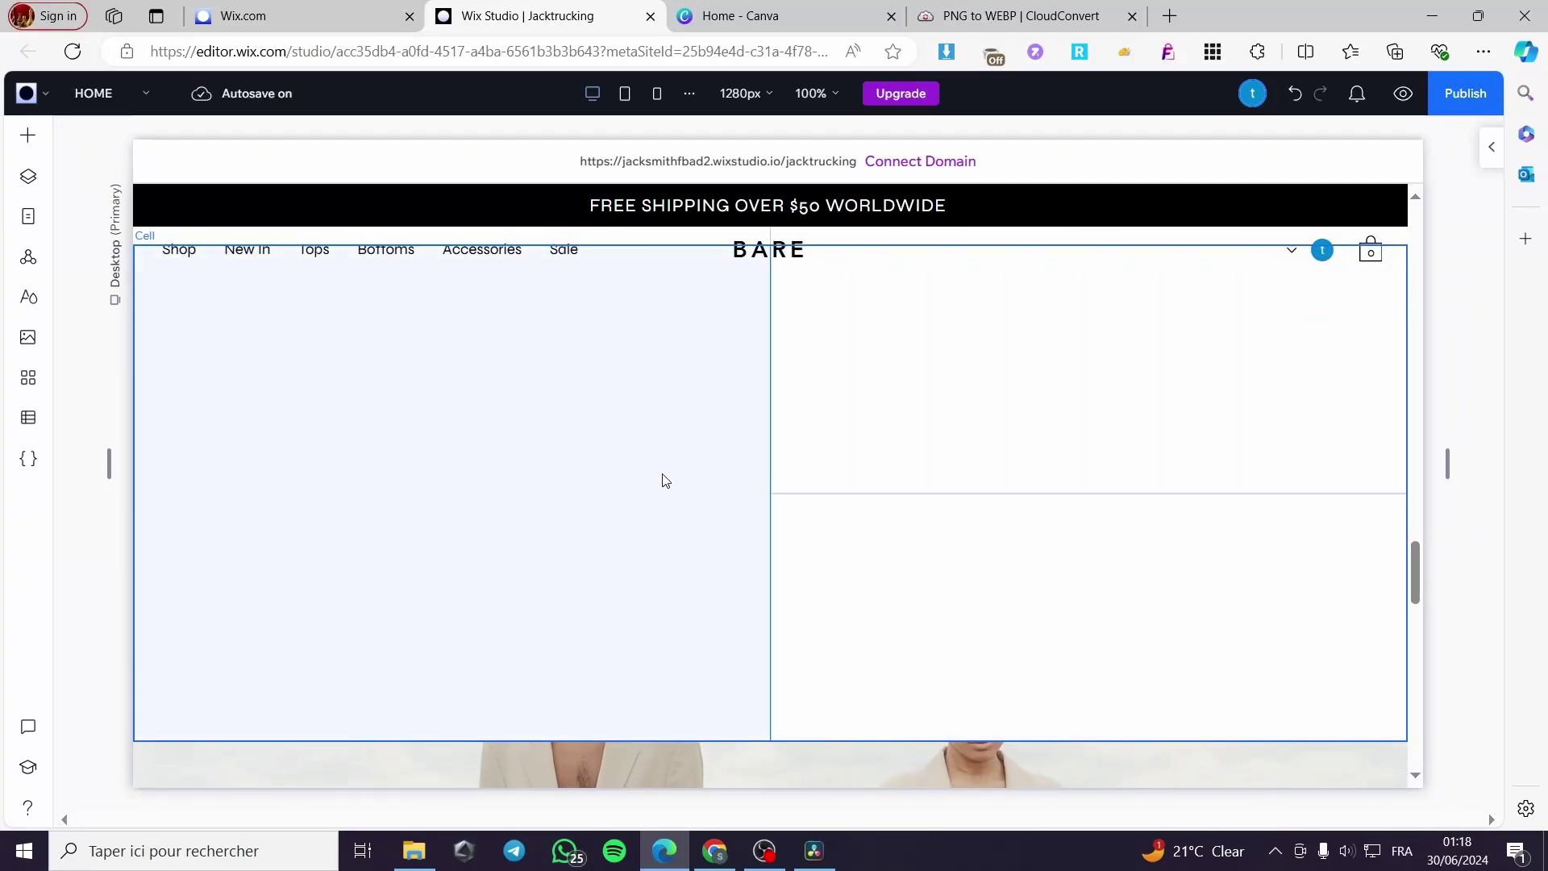
pyautogui.scroll(3, 912, 467)
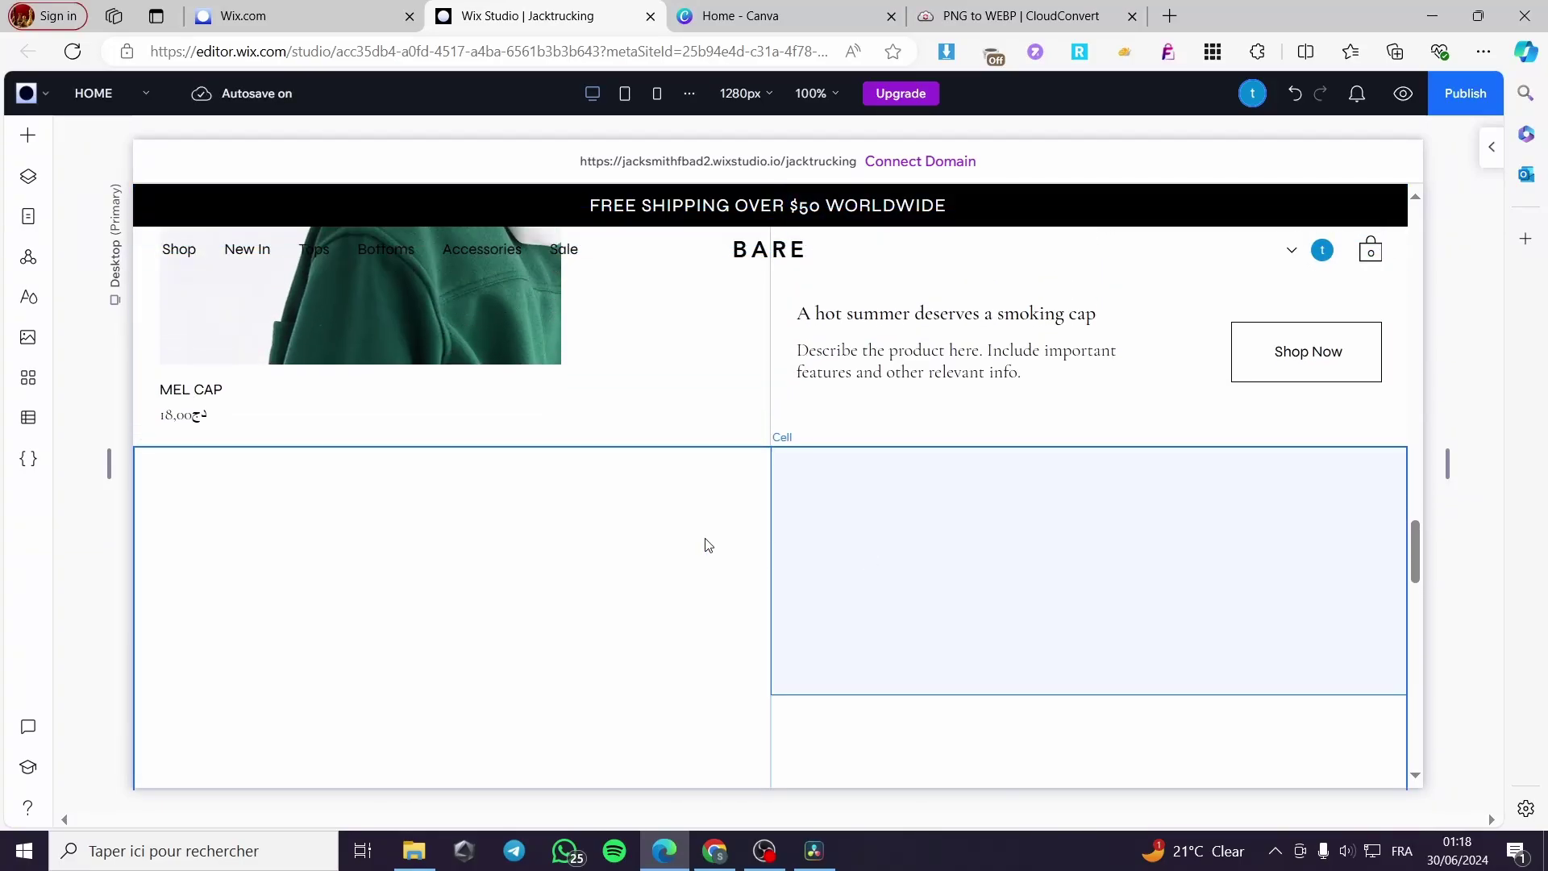
pyautogui.scroll(-3, 452, 543)
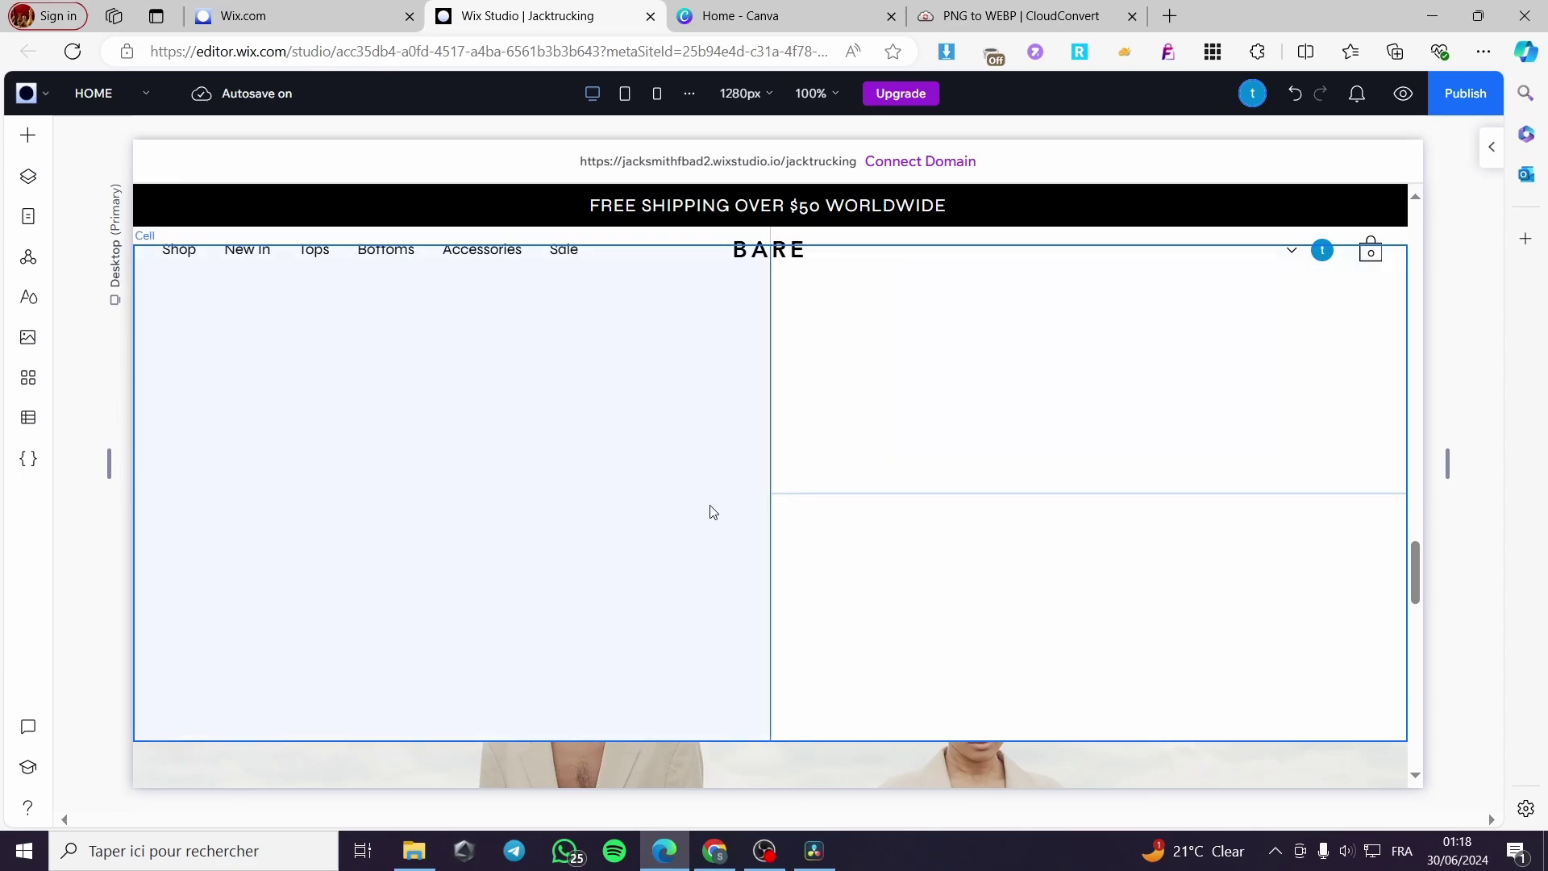
# - Try to insert a Pro Gallery from the media elements into the new grid section's tall left cell
pyautogui.click(568, 424)
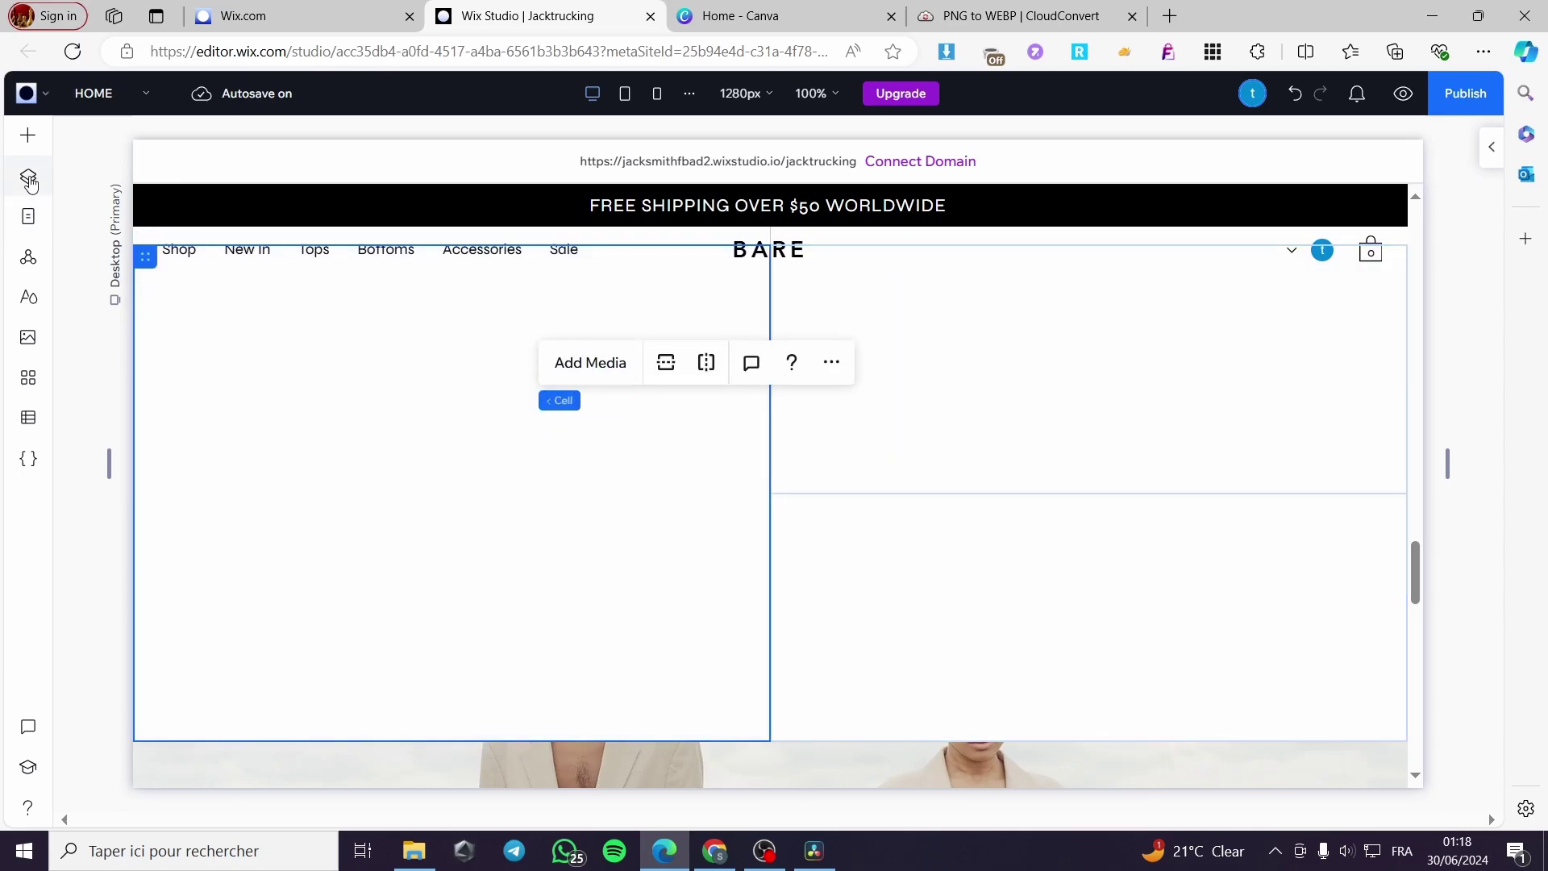
pyautogui.click(28, 138)
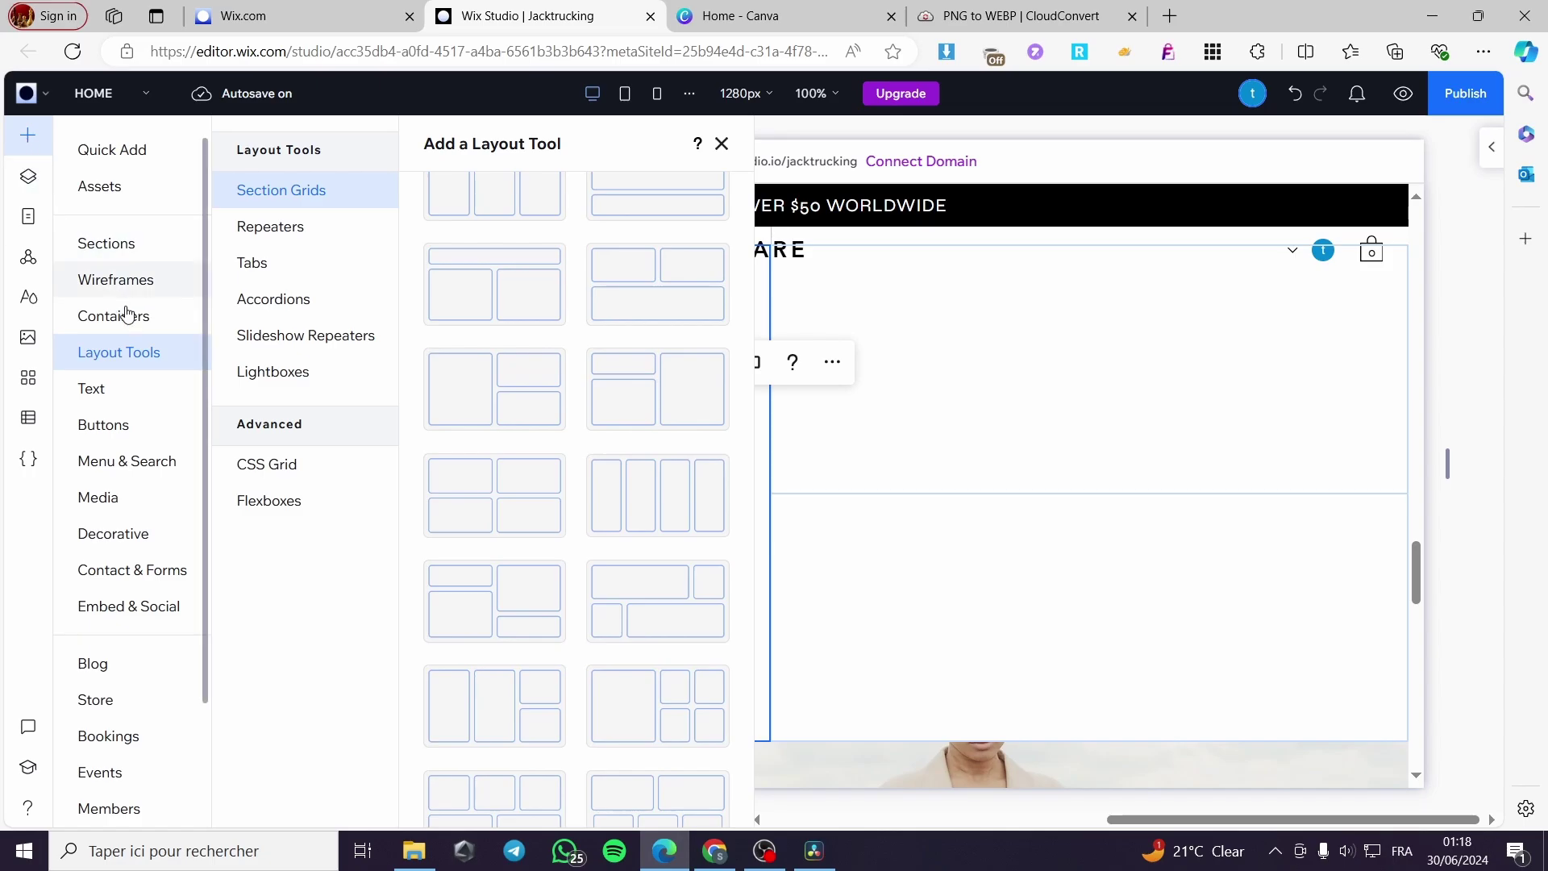
pyautogui.click(99, 500)
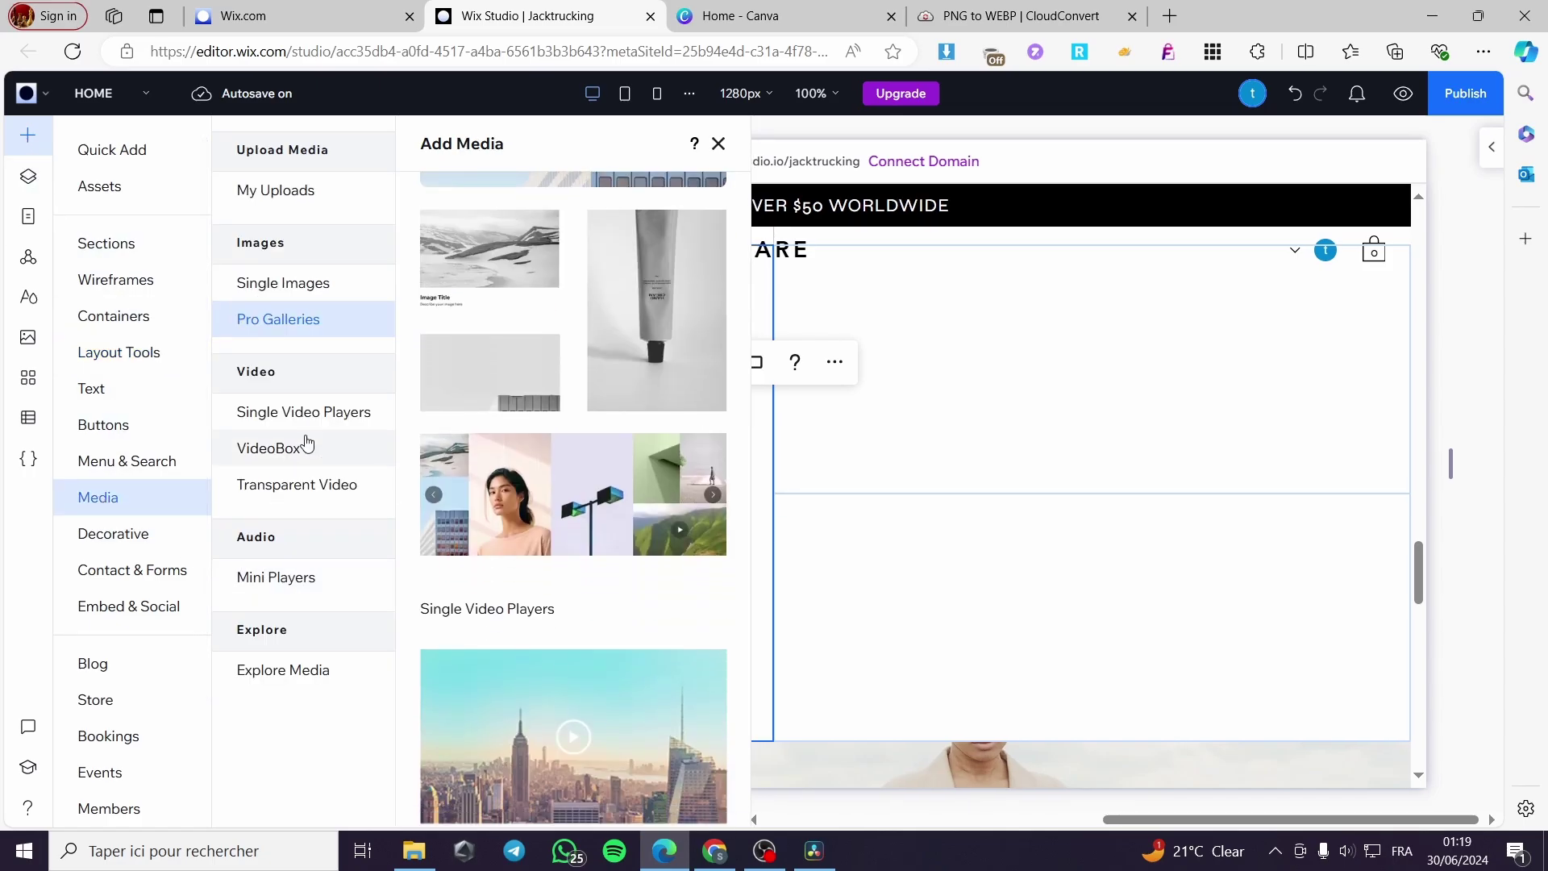
pyautogui.click(269, 320)
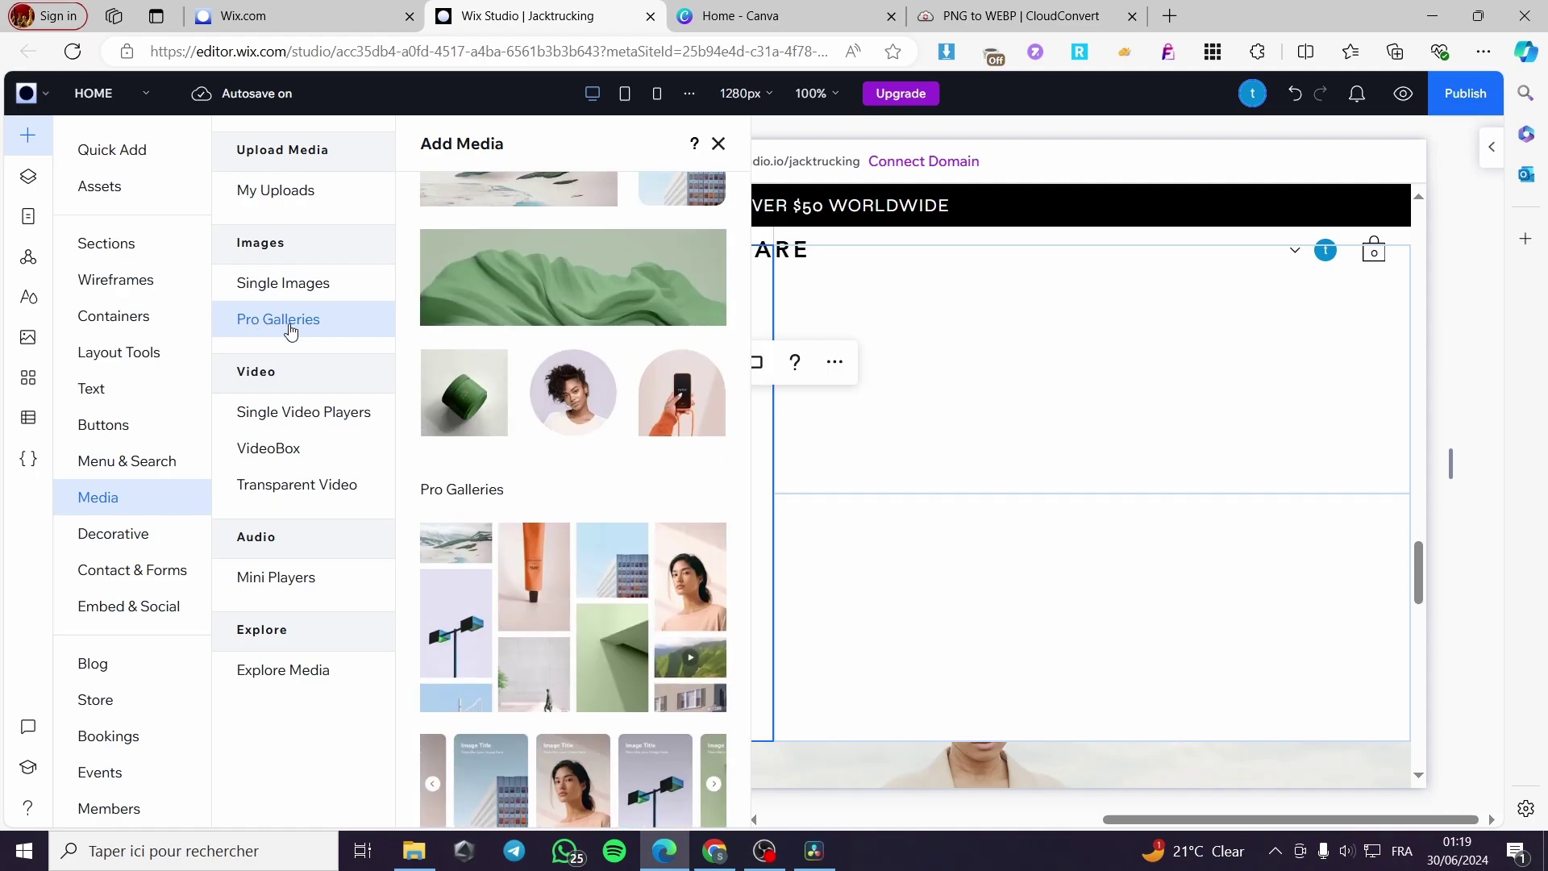
pyautogui.scroll(-5, 580, 467)
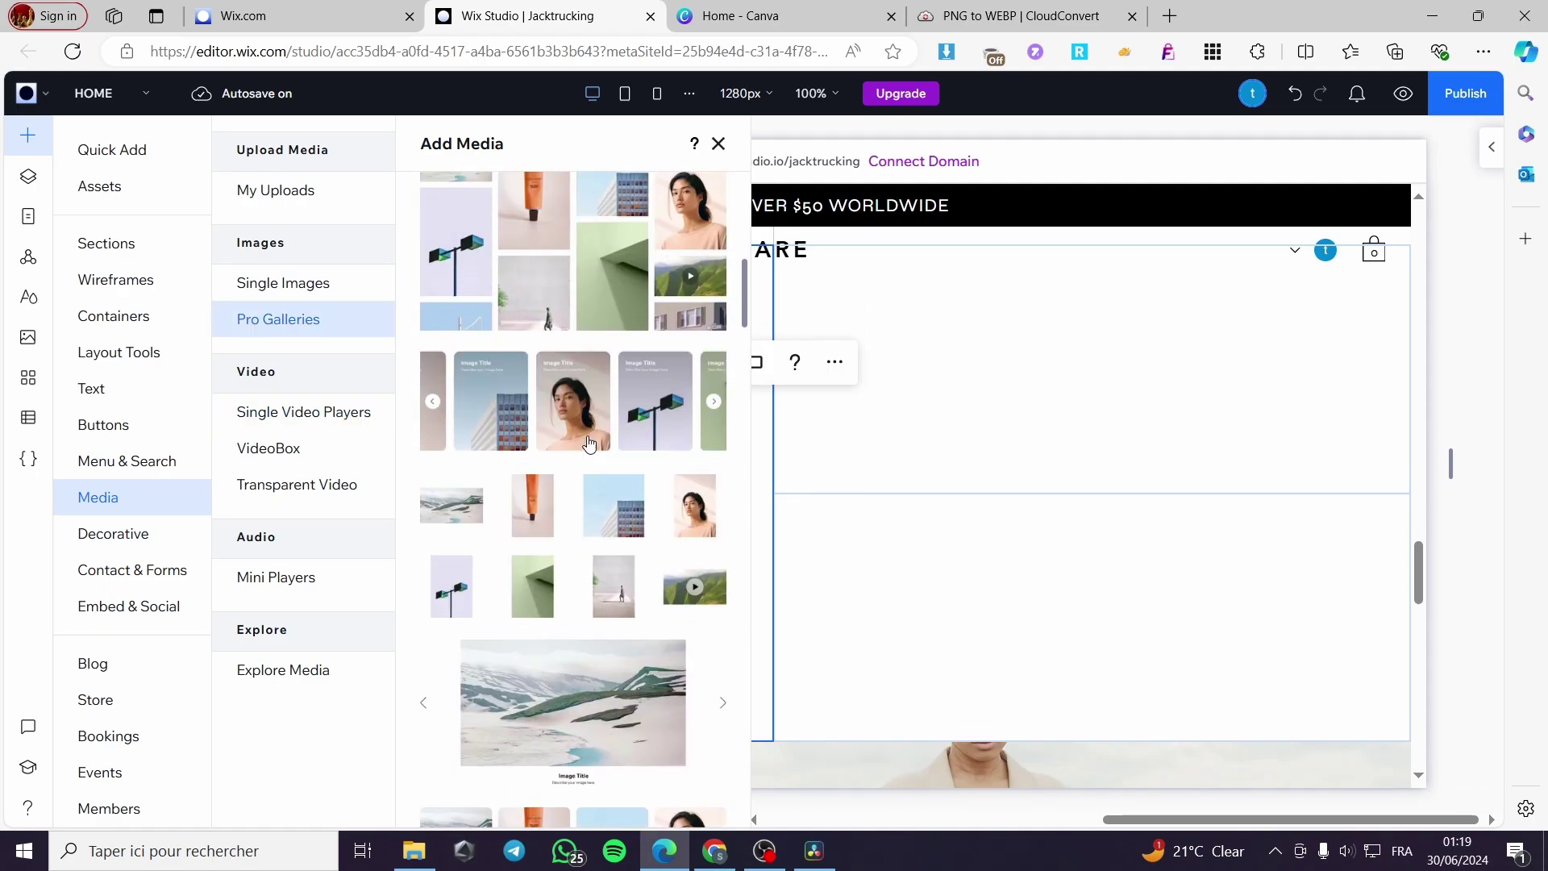
pyautogui.scroll(-5, 593, 442)
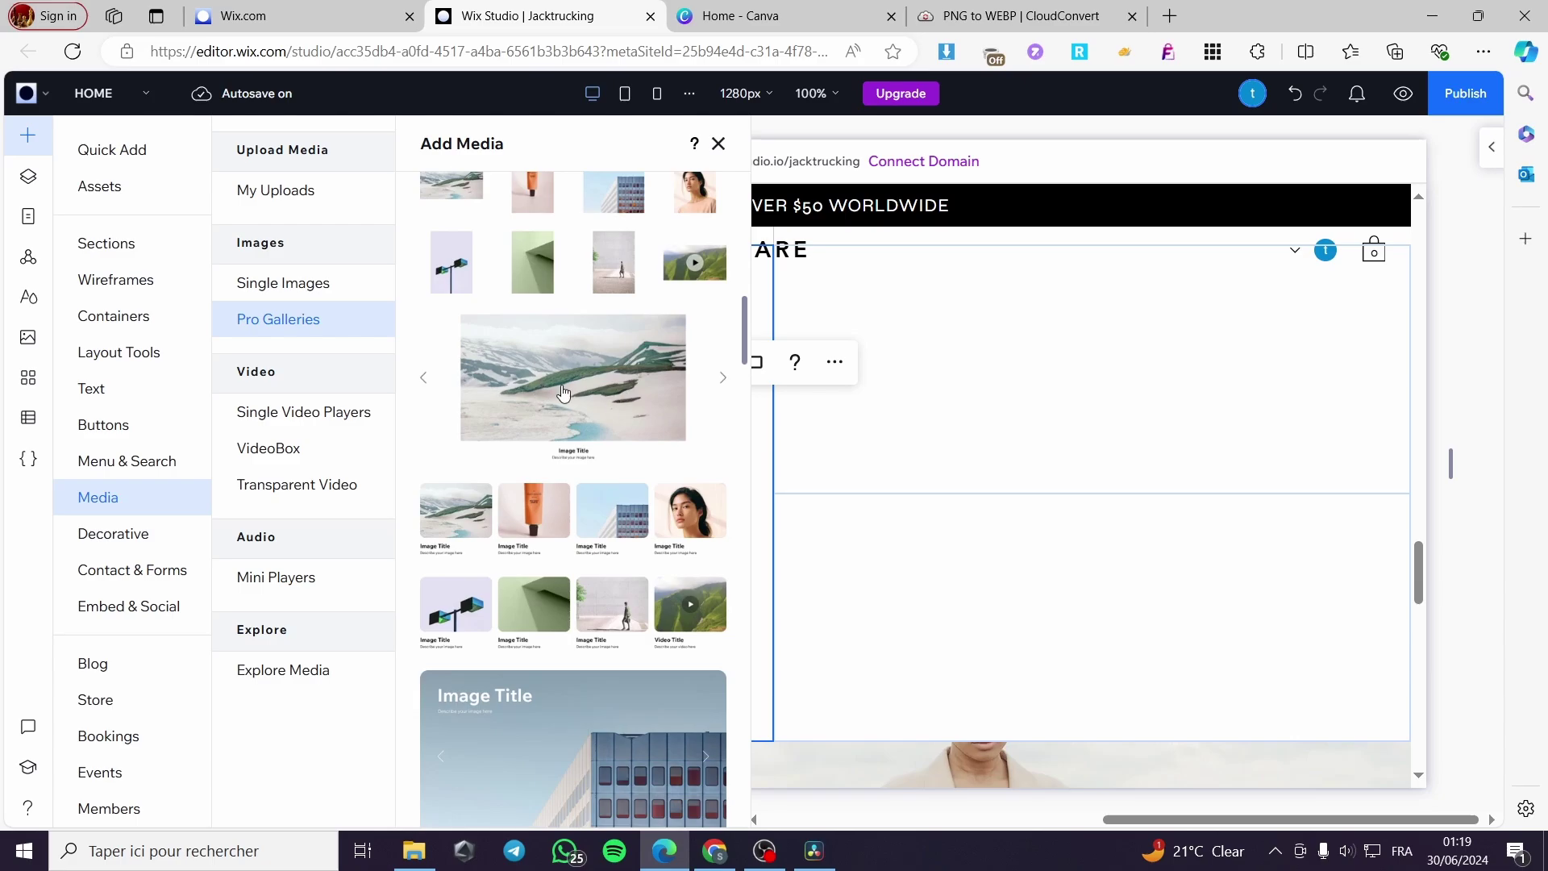
pyautogui.scroll(-3, 583, 565)
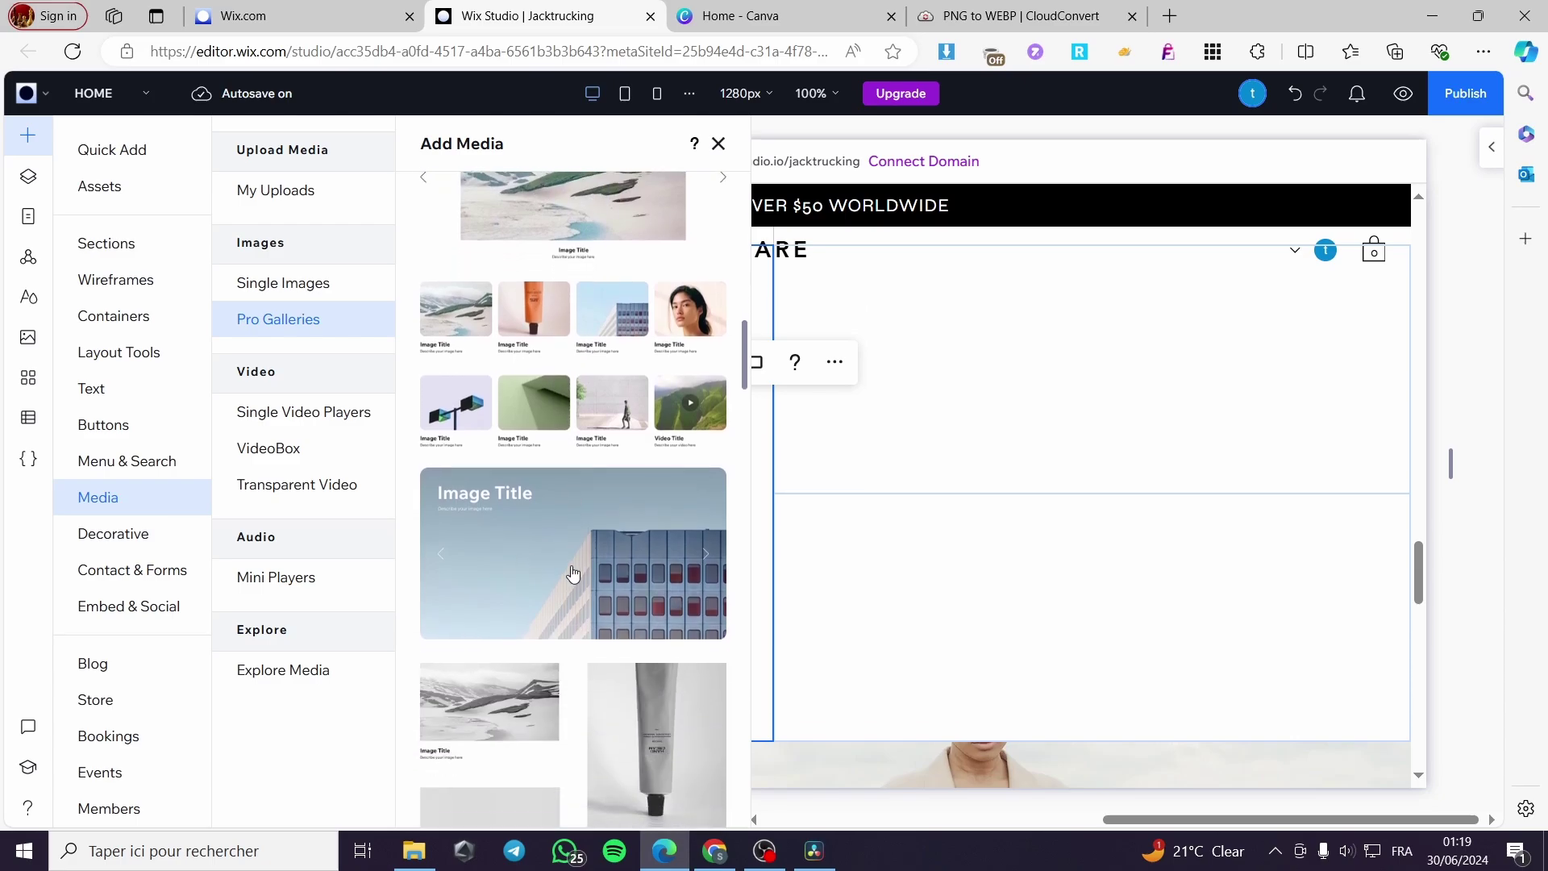
pyautogui.scroll(4, 577, 556)
pyautogui.click(562, 488)
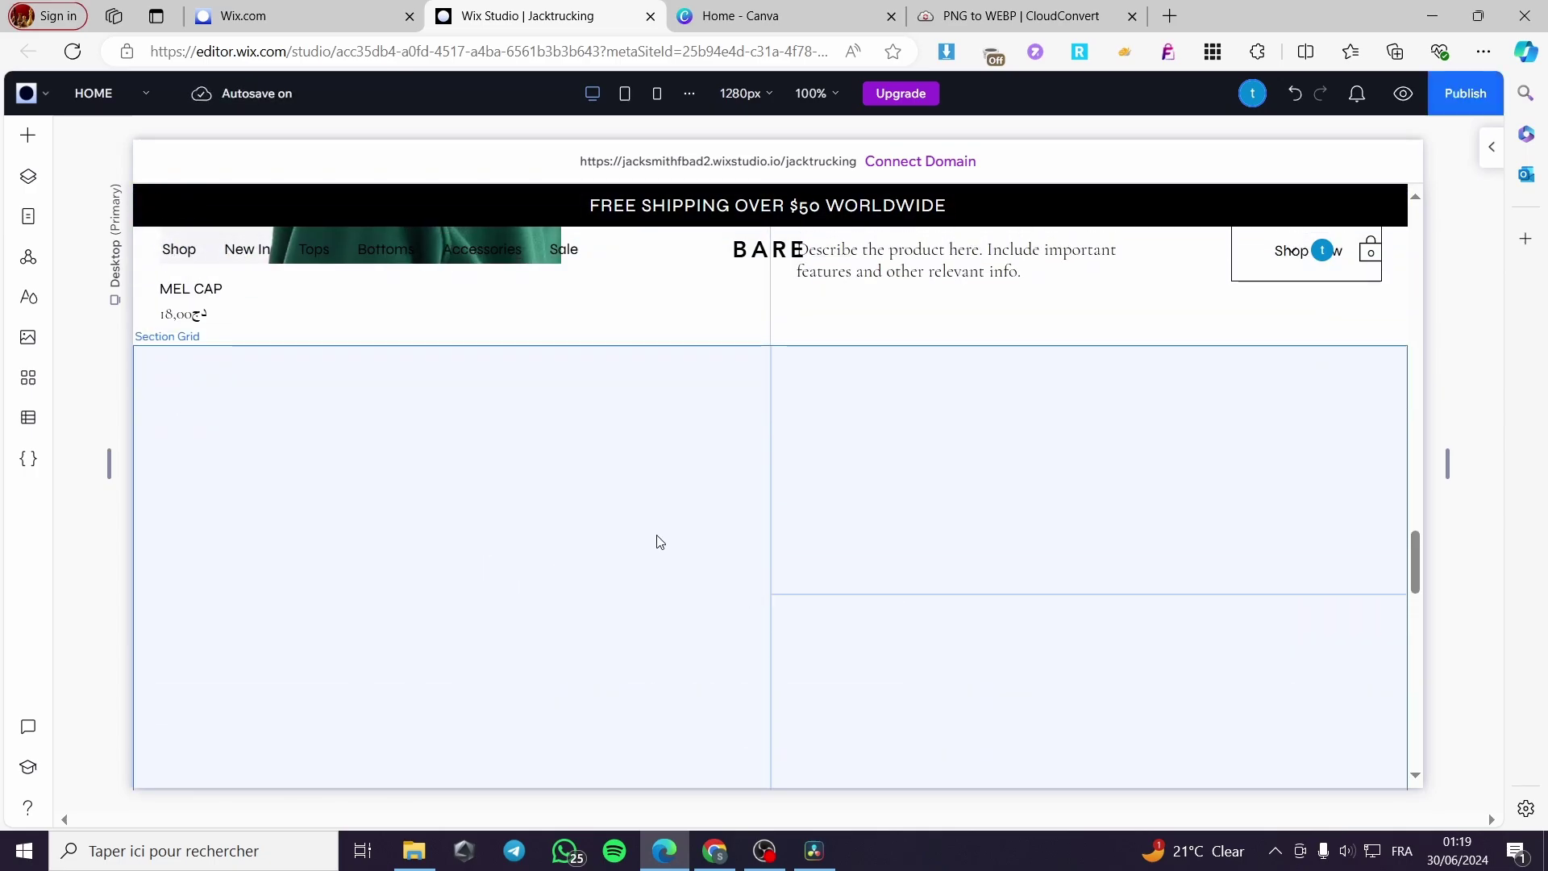
pyautogui.scroll(10, 1127, 584)
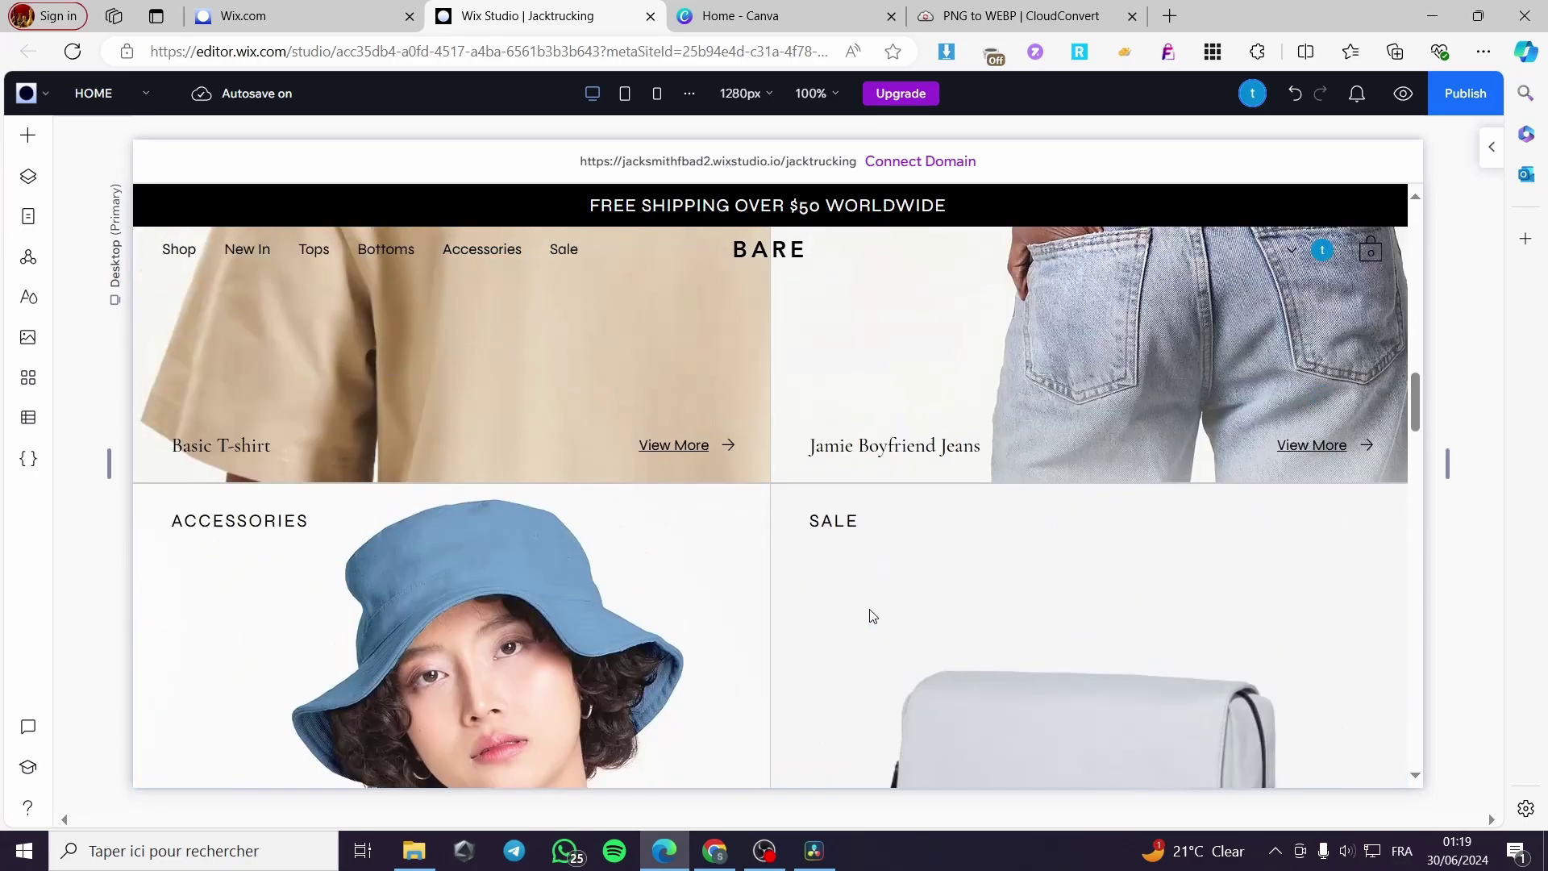
pyautogui.scroll(6, 1151, 577)
pyautogui.scroll(-6, 1151, 577)
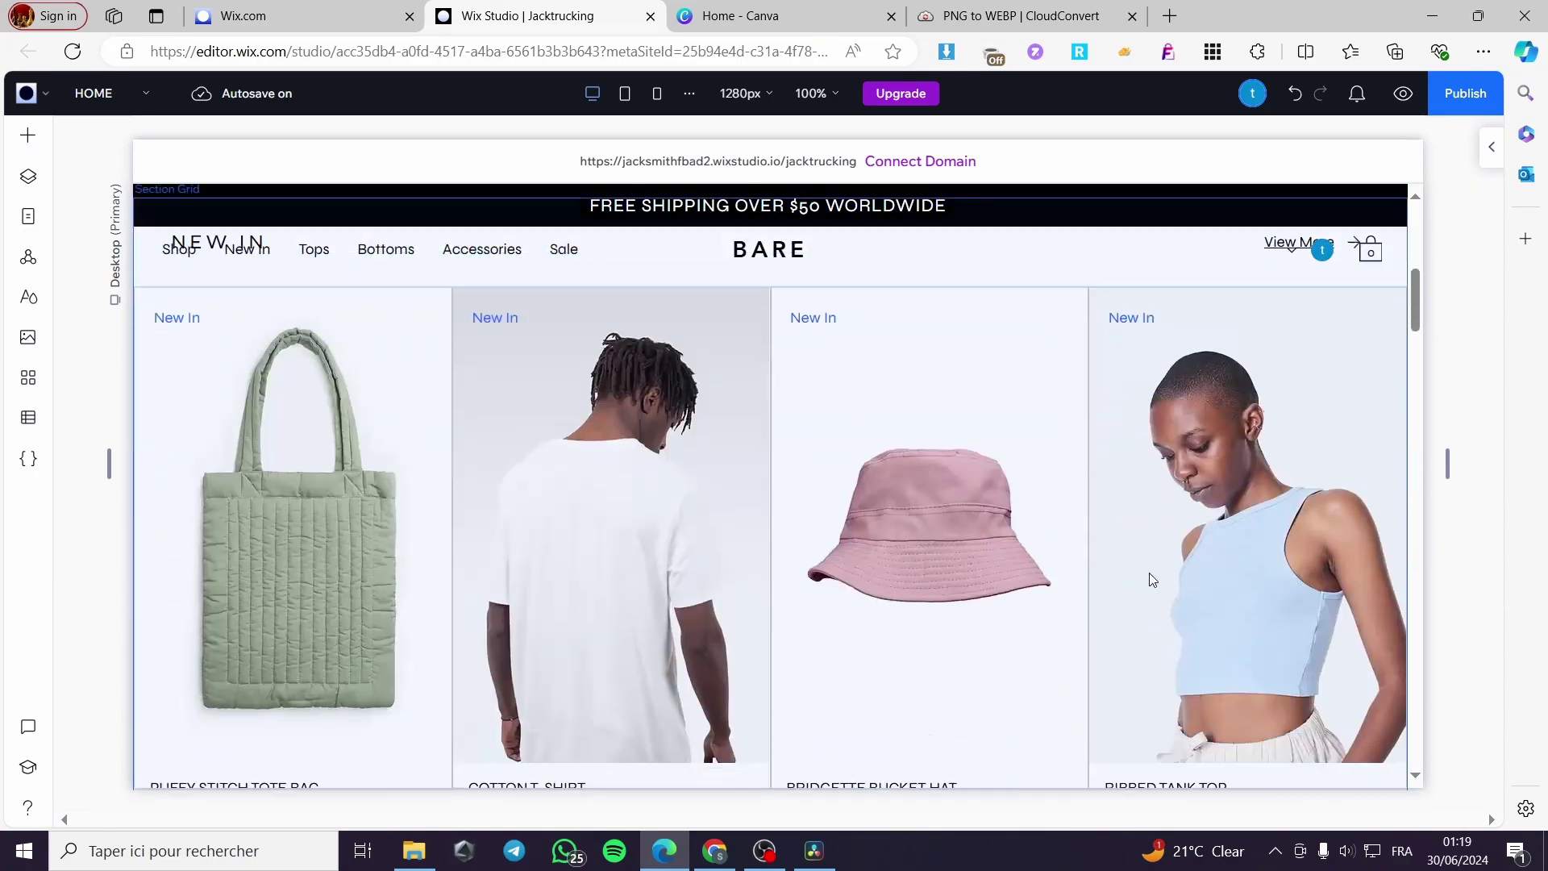
# - Add the "GET THE GLOW" slideshow repeater from the layout tools above the new grid section
pyautogui.scroll(-10, 958, 539)
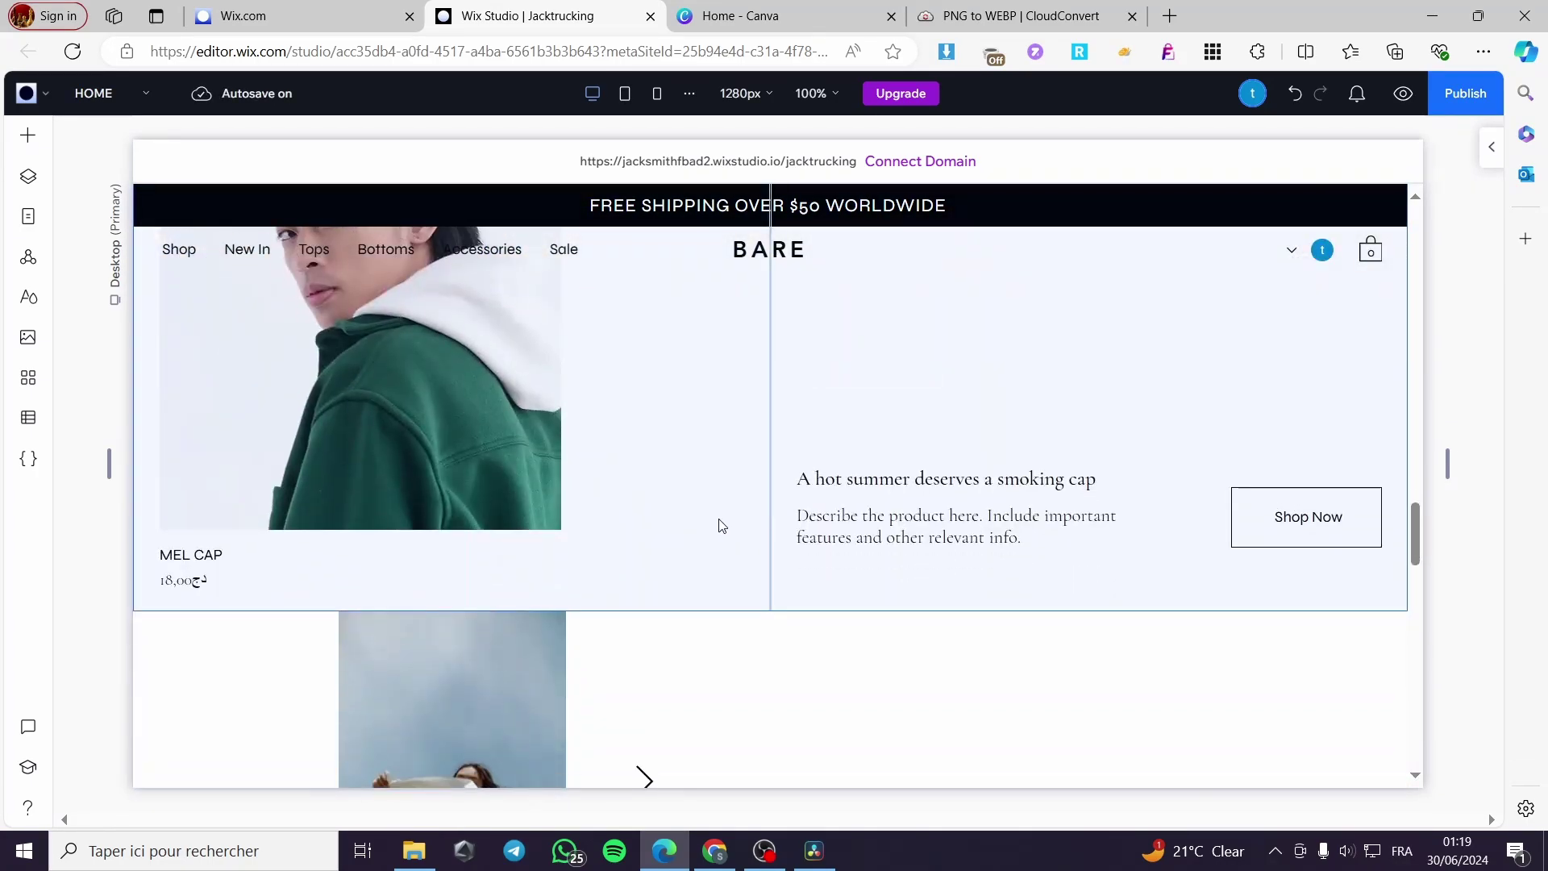
pyautogui.scroll(3, 713, 497)
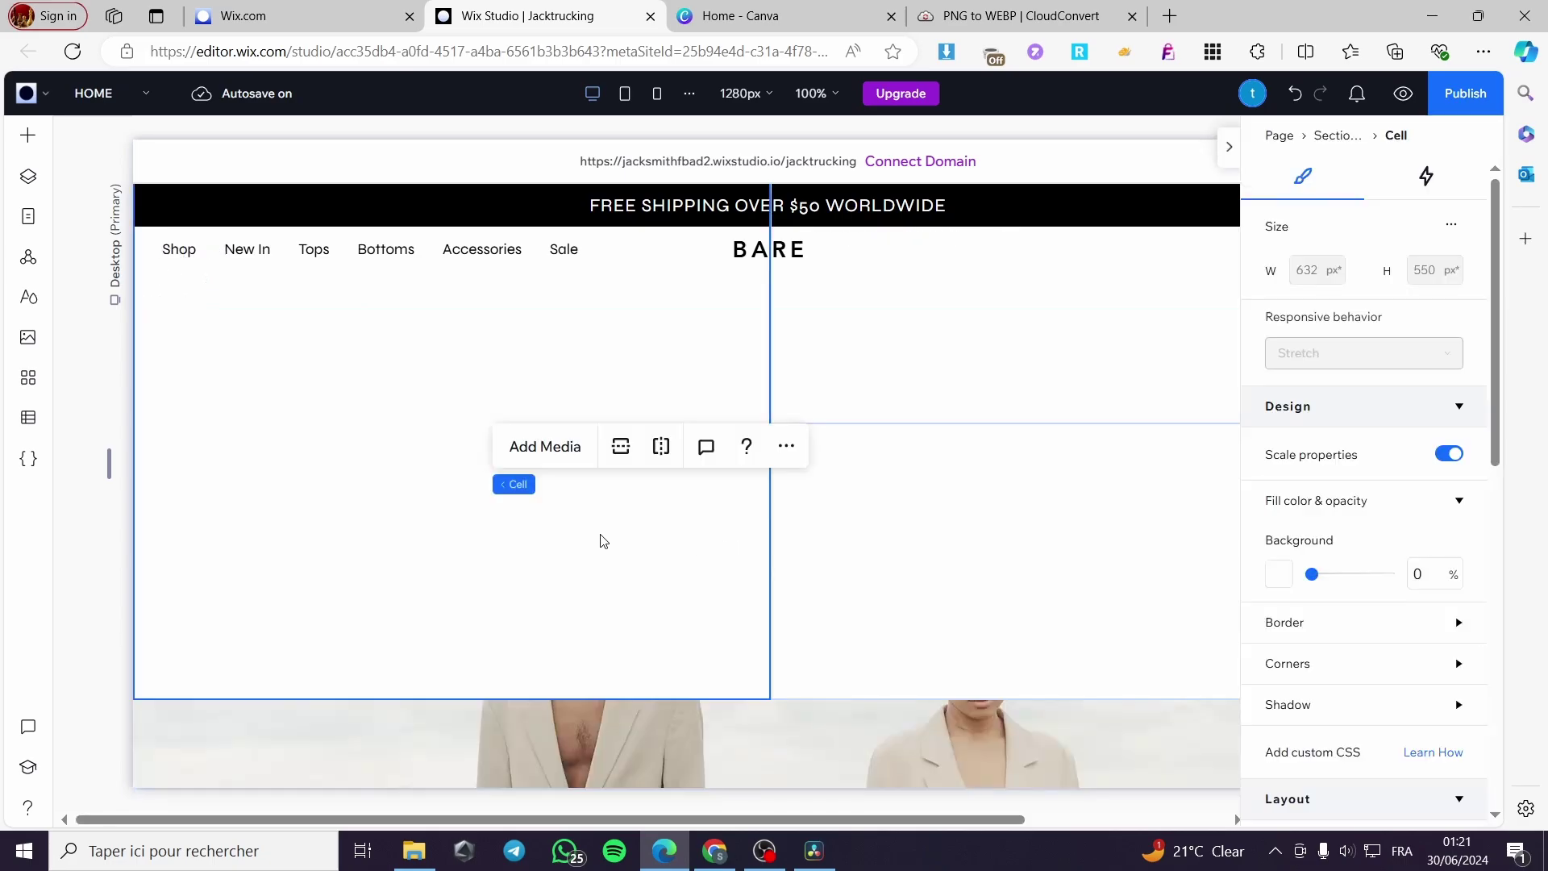
pyautogui.scroll(4, 493, 508)
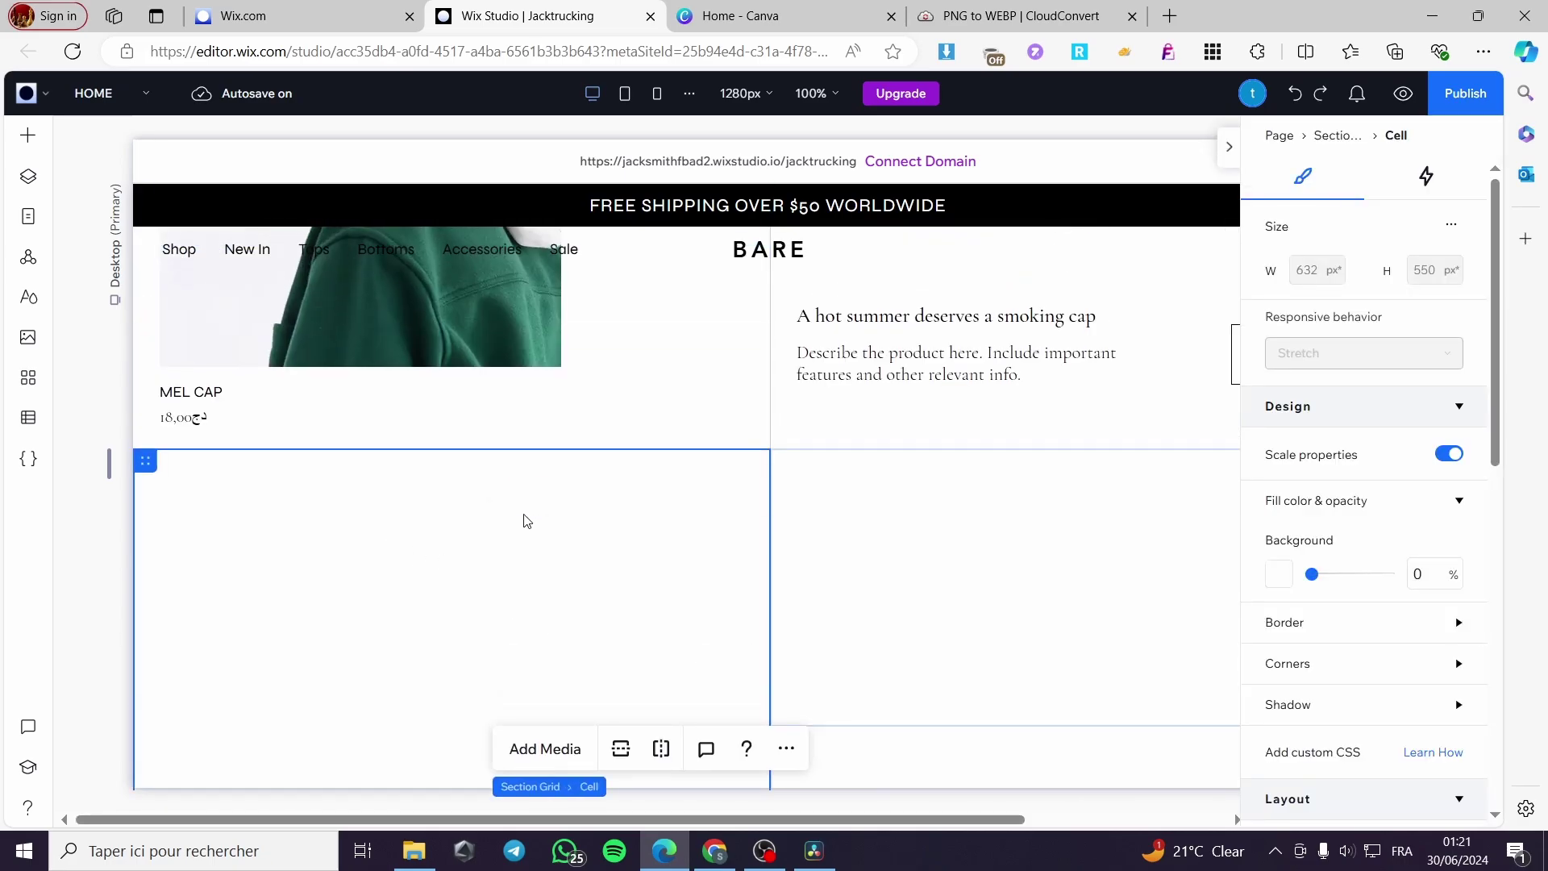
pyautogui.scroll(-3, 502, 606)
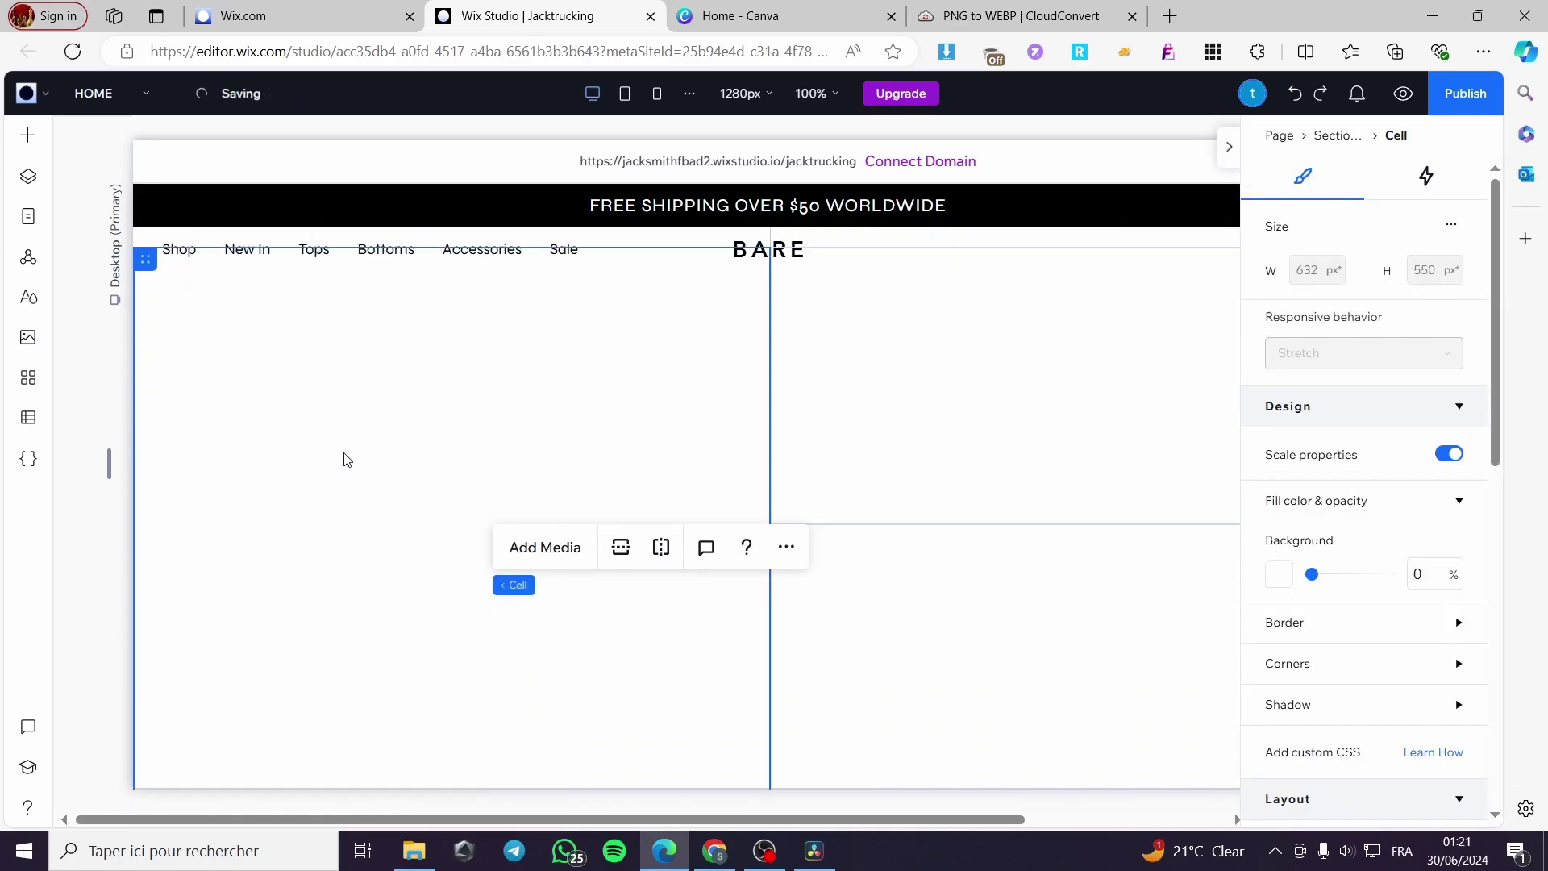
pyautogui.click(28, 135)
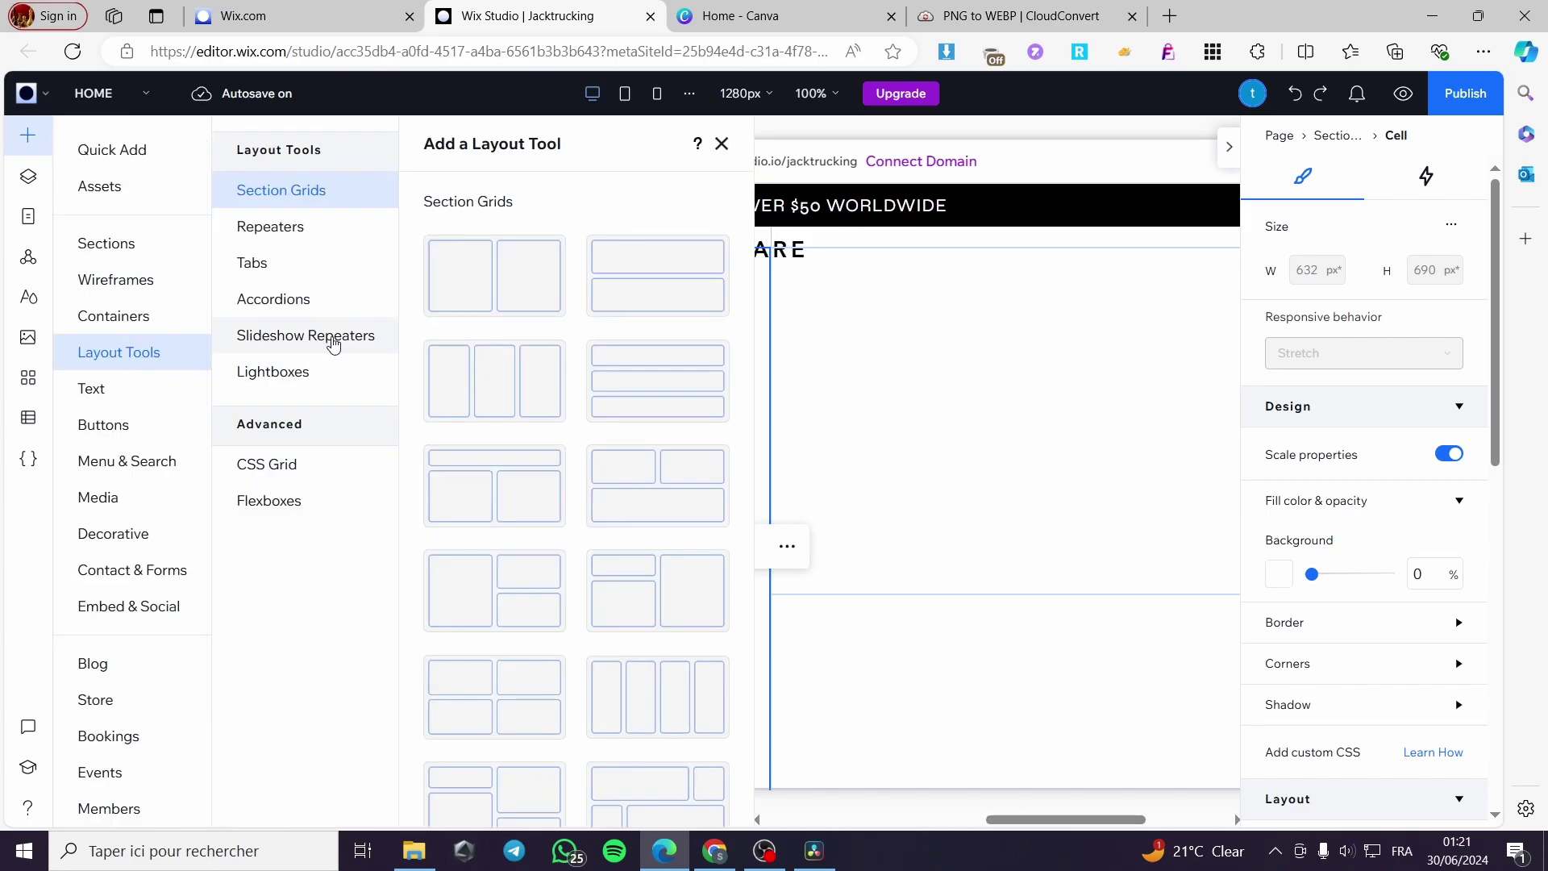
pyautogui.click(290, 345)
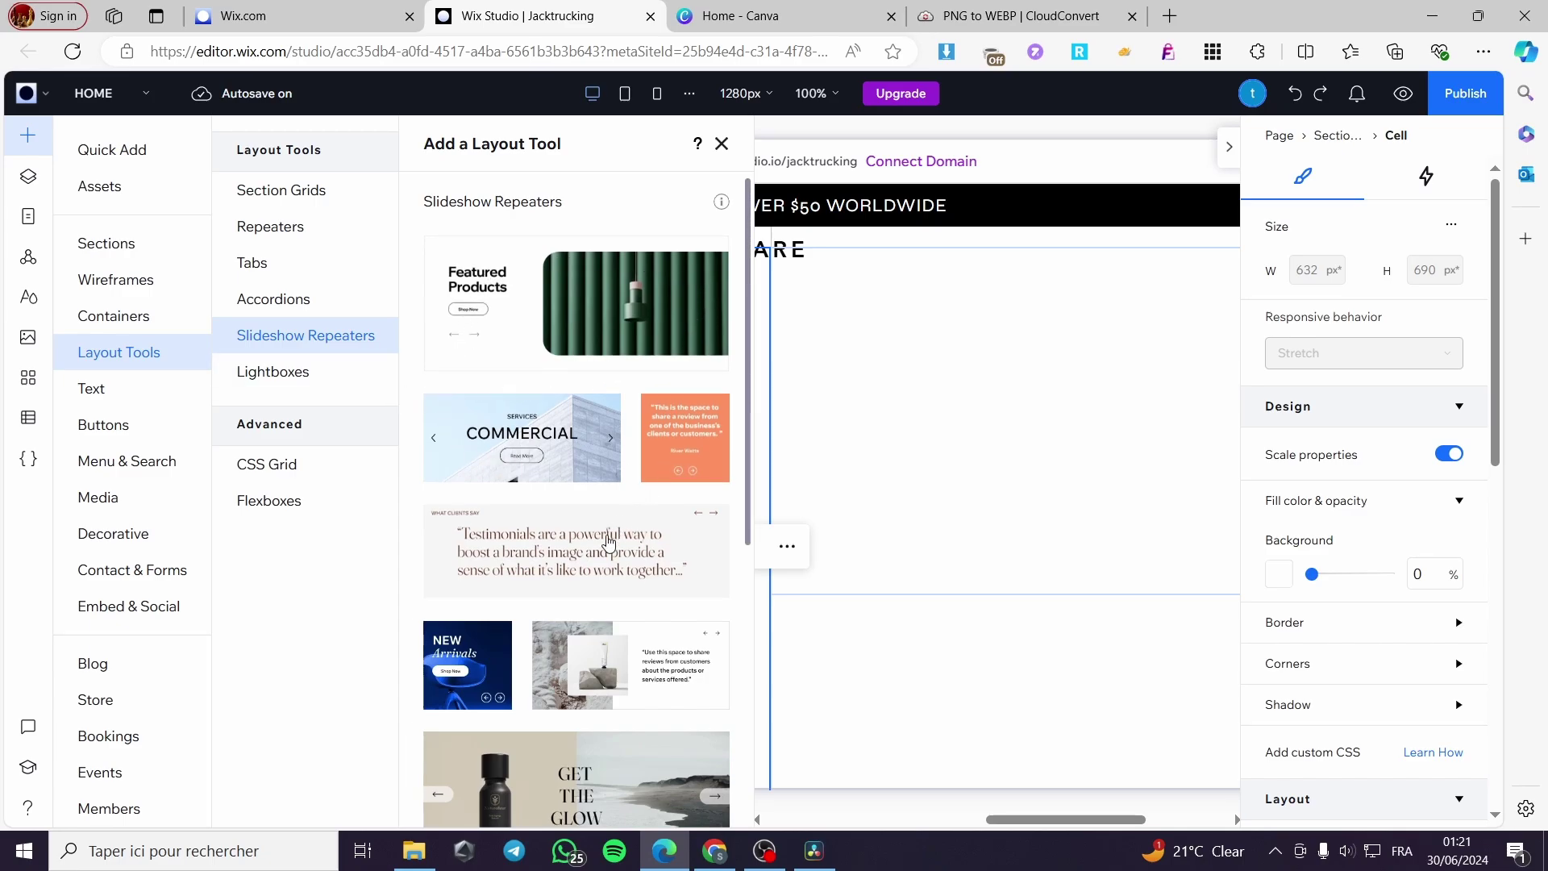
pyautogui.scroll(-1, 539, 497)
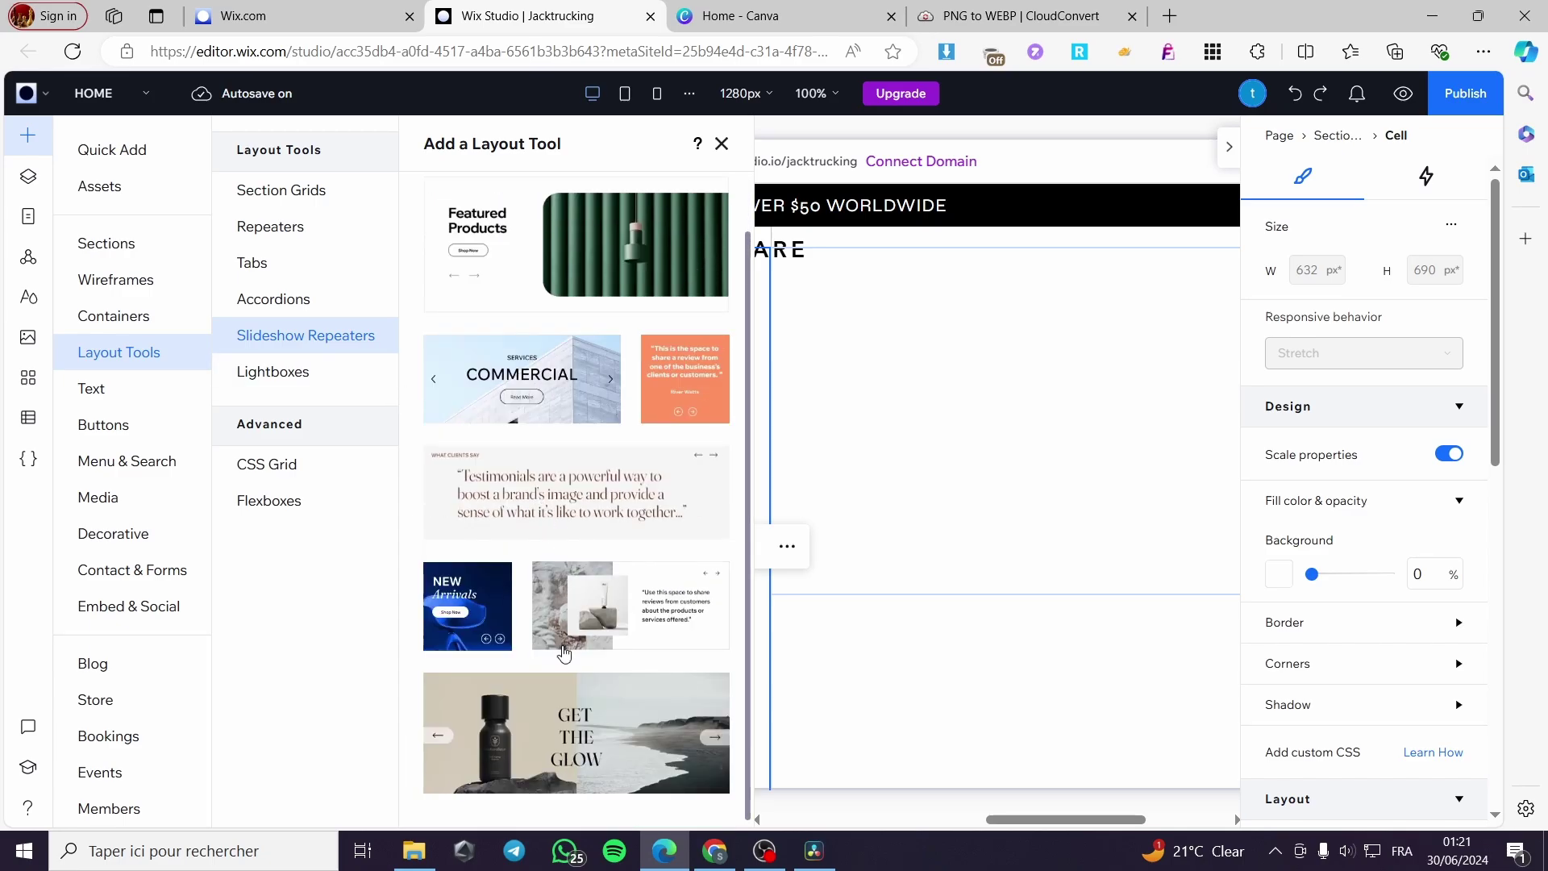
pyautogui.click(592, 766)
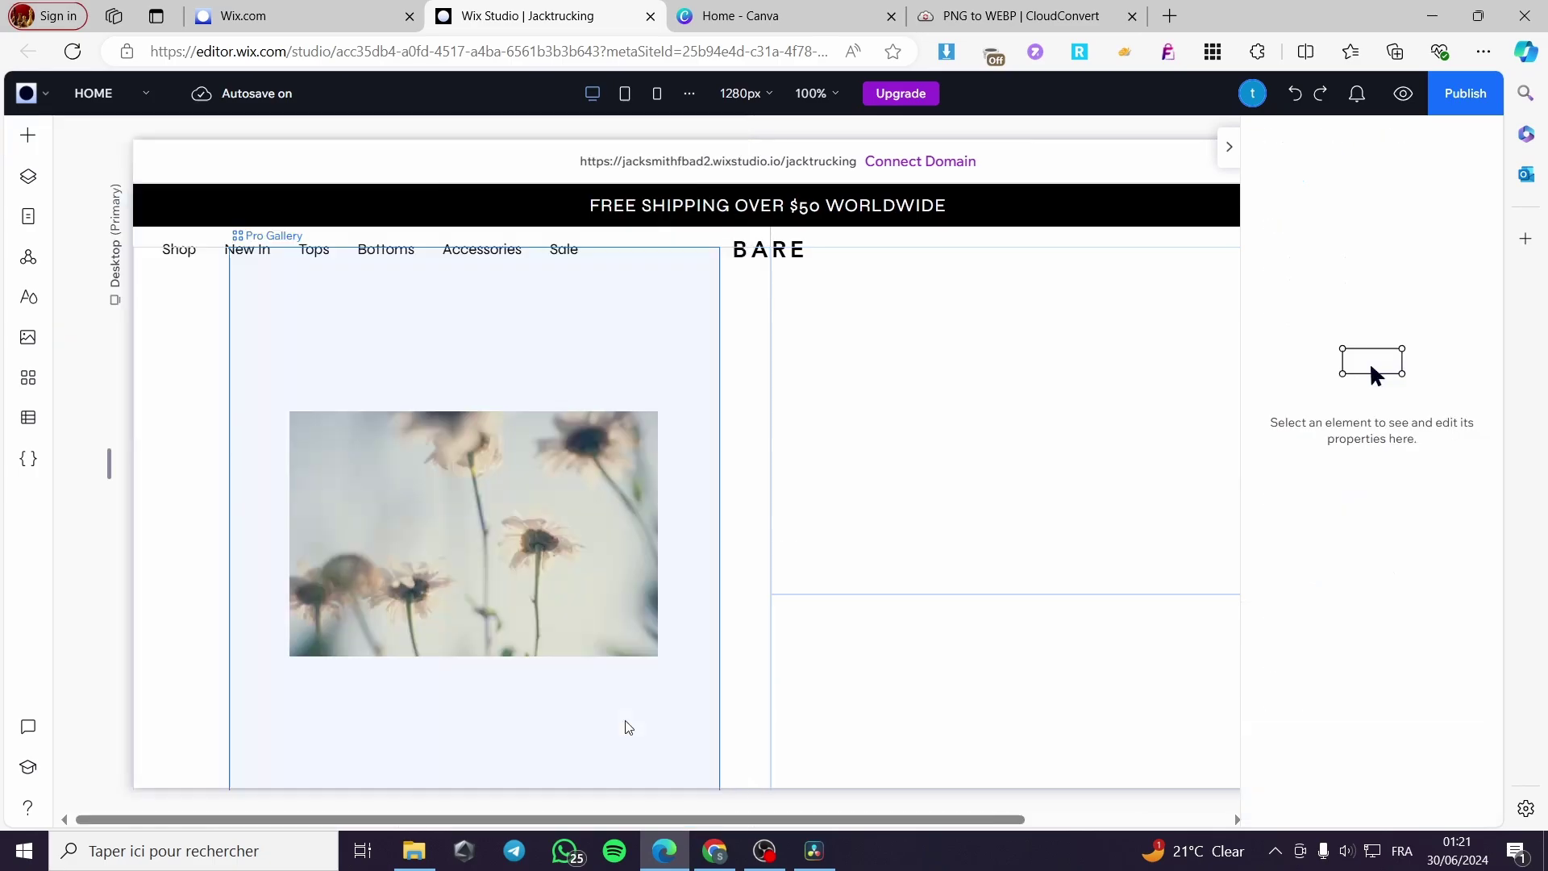
pyautogui.click(887, 620)
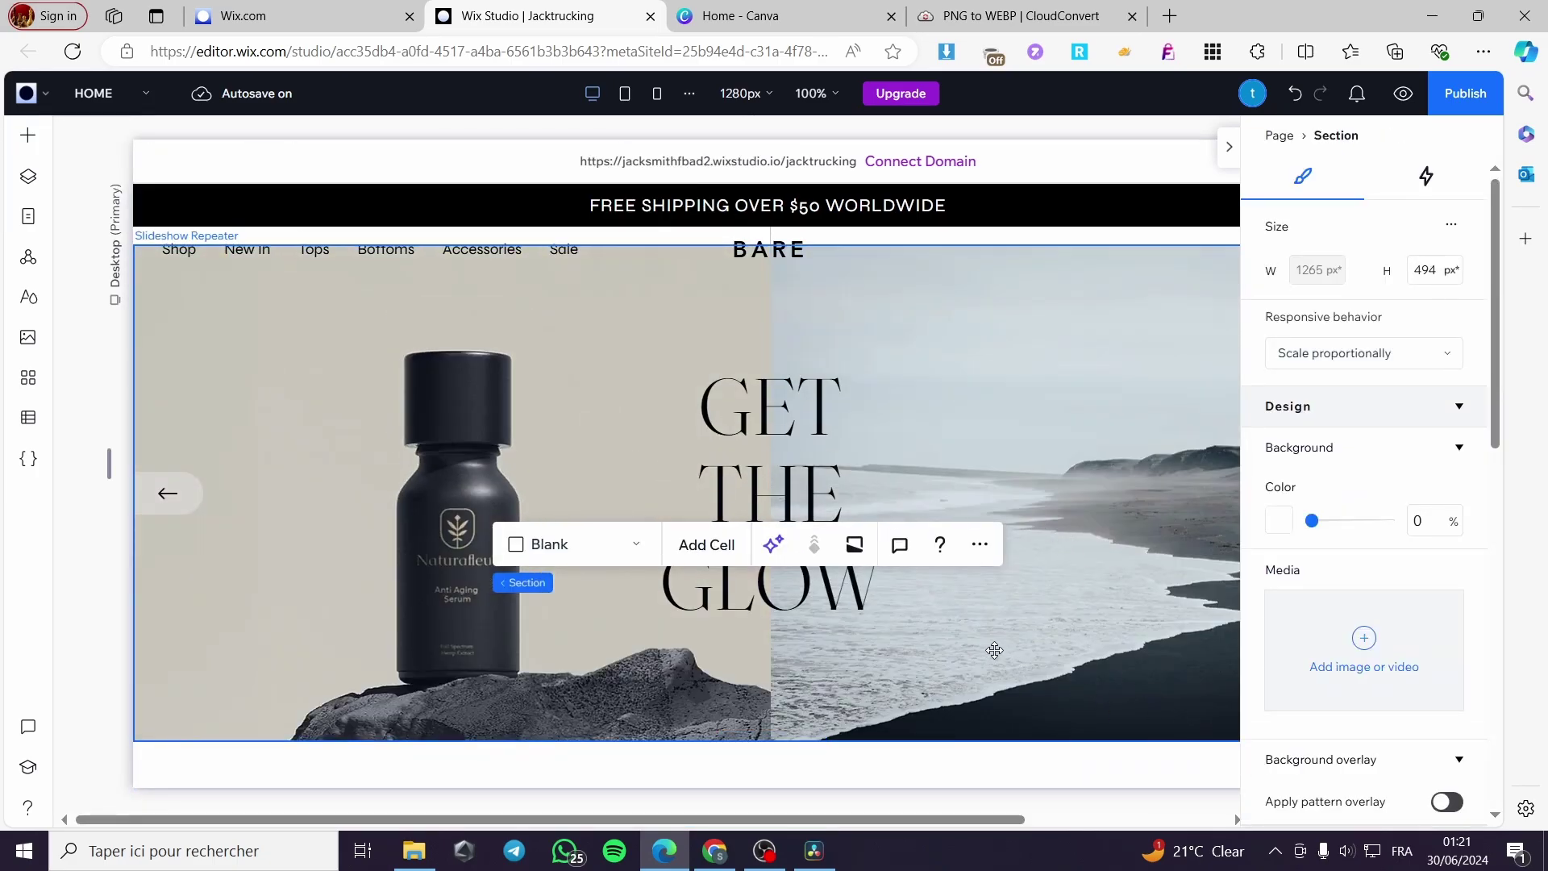
# - Shift the slideshow repeater sideways within its section to about X -505, Y -10
pyautogui.click(993, 635)
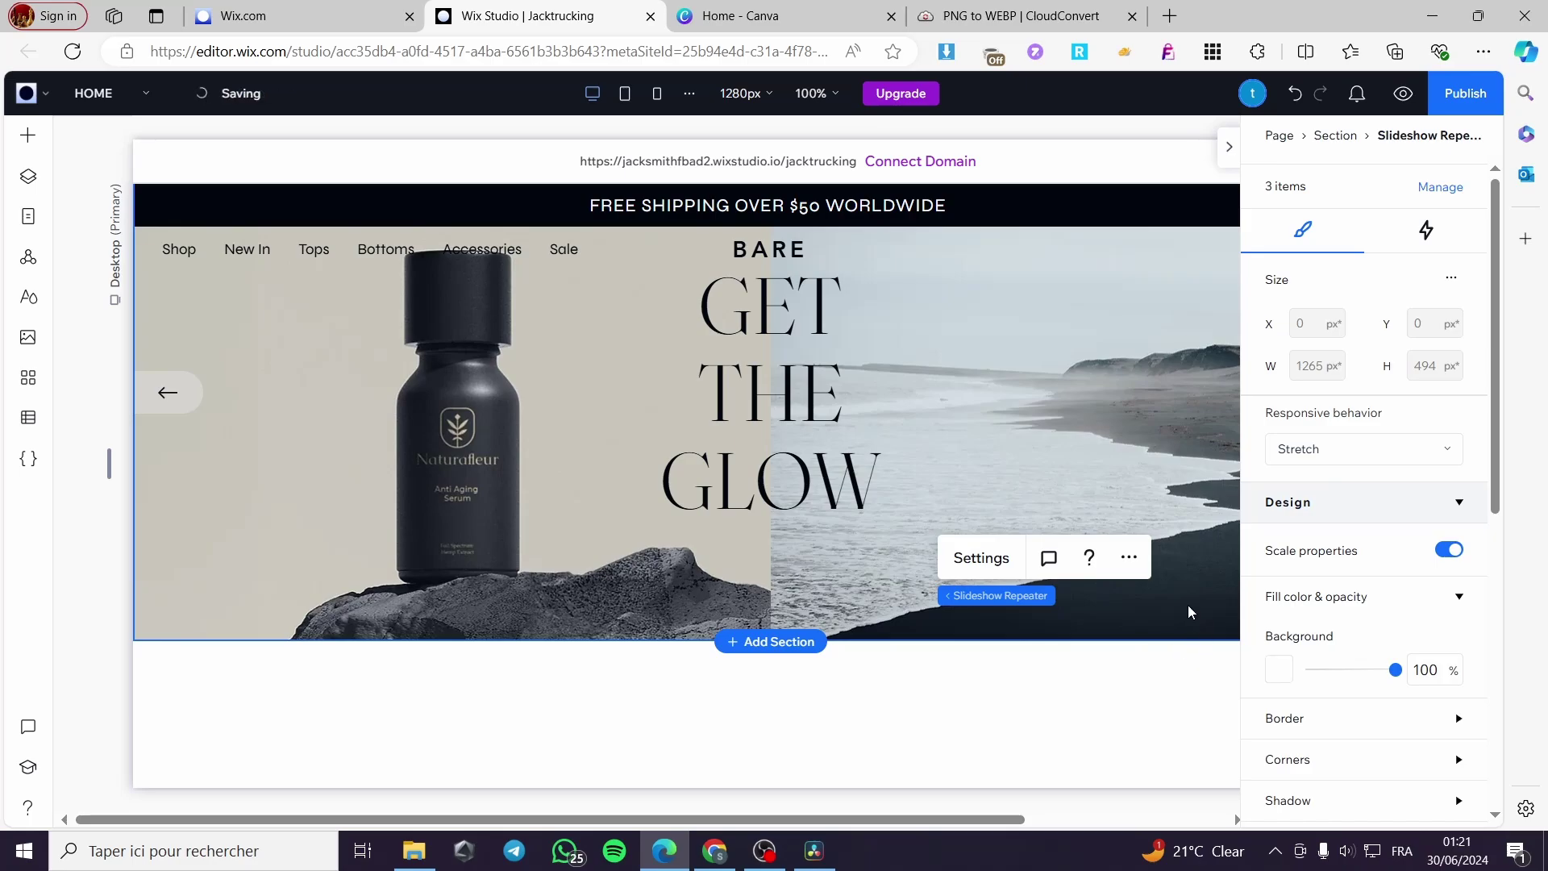
pyautogui.moveTo(1177, 605); pyautogui.dragTo(685, 606)
pyautogui.click(897, 627)
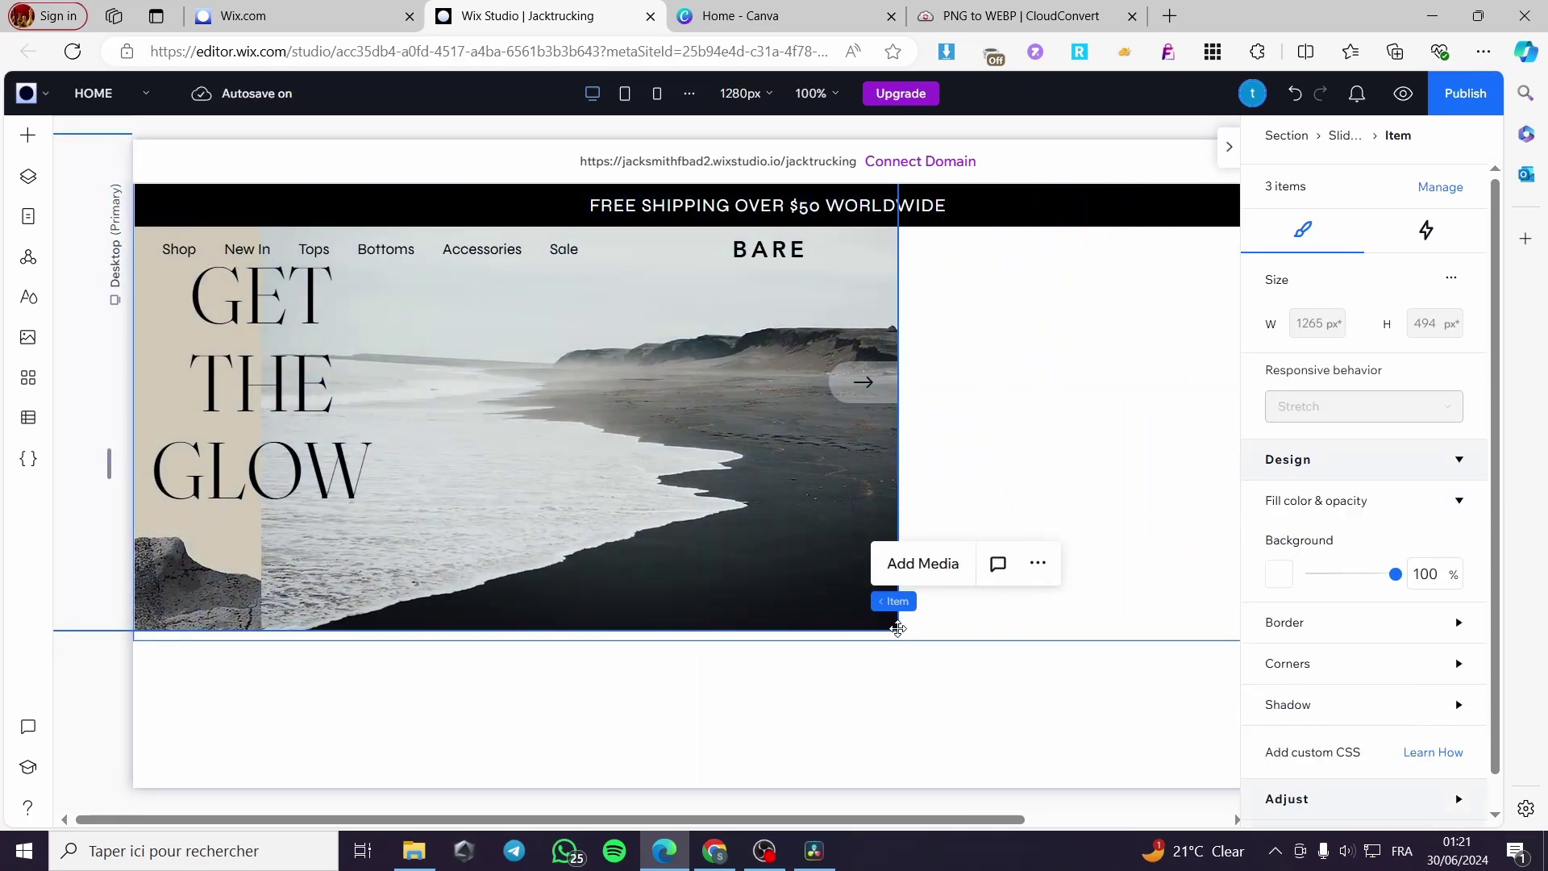
# - Shrink the beach image on the current slide from its lower right corner, keeping its upper left corner in place
pyautogui.click(897, 627)
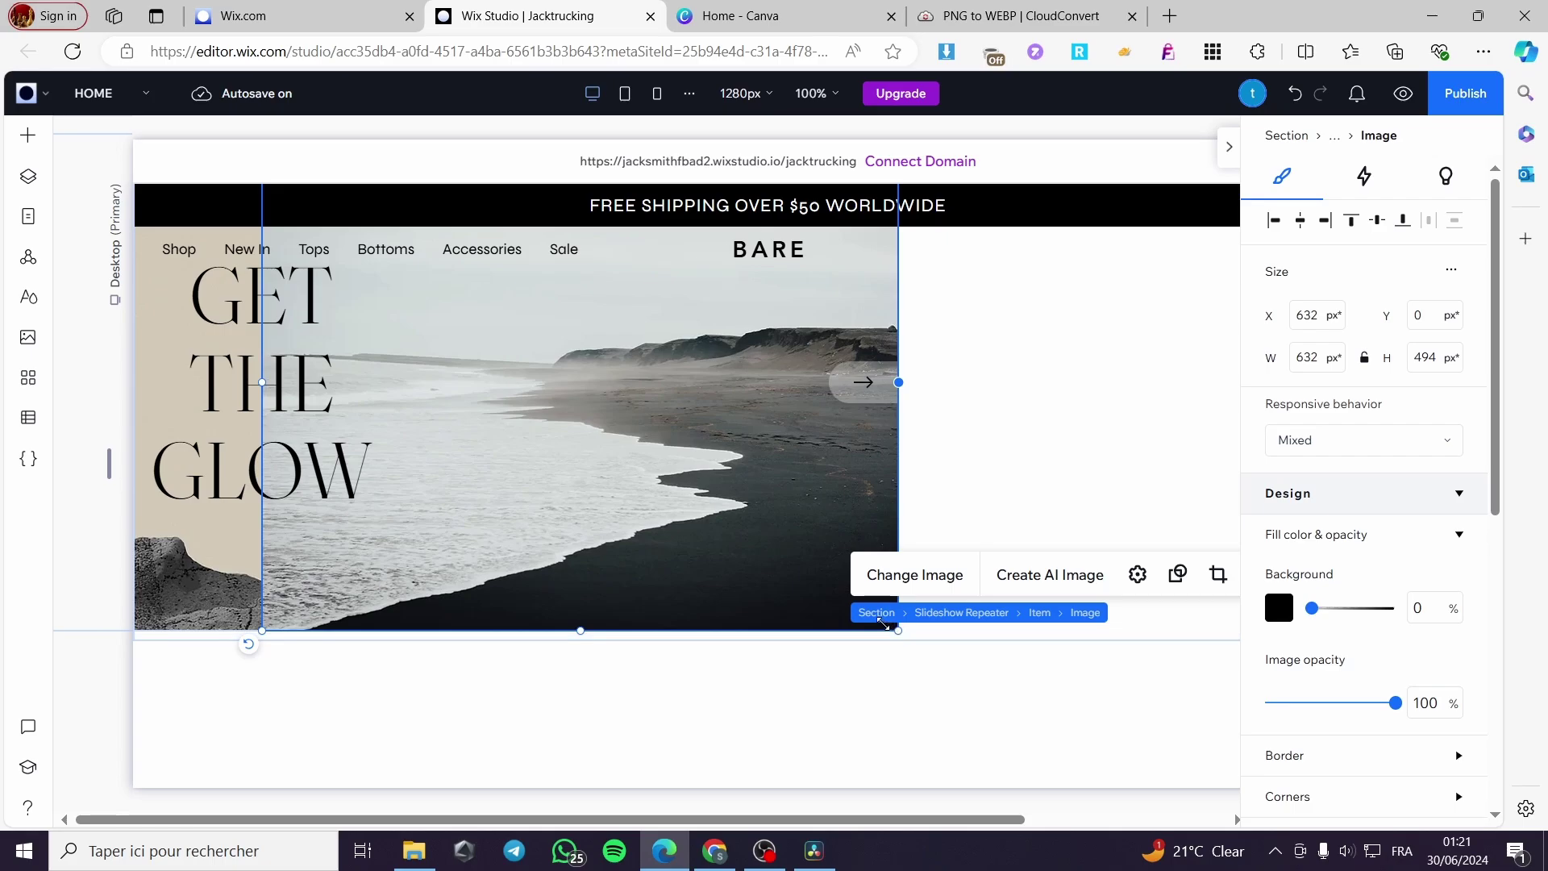
pyautogui.moveTo(882, 622); pyautogui.dragTo(855, 675)
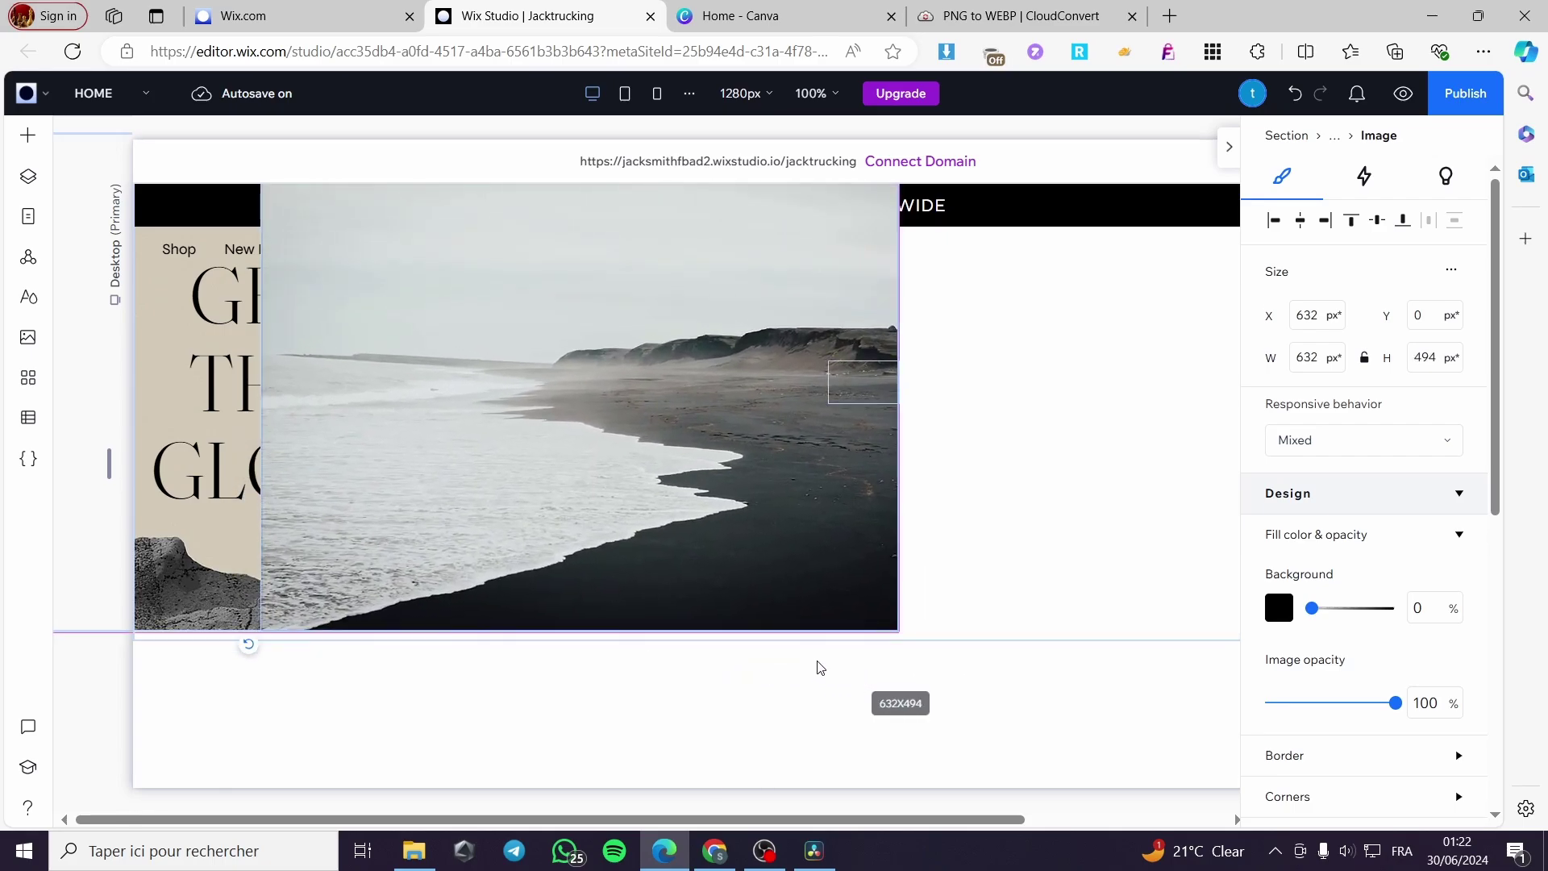
pyautogui.click(974, 440)
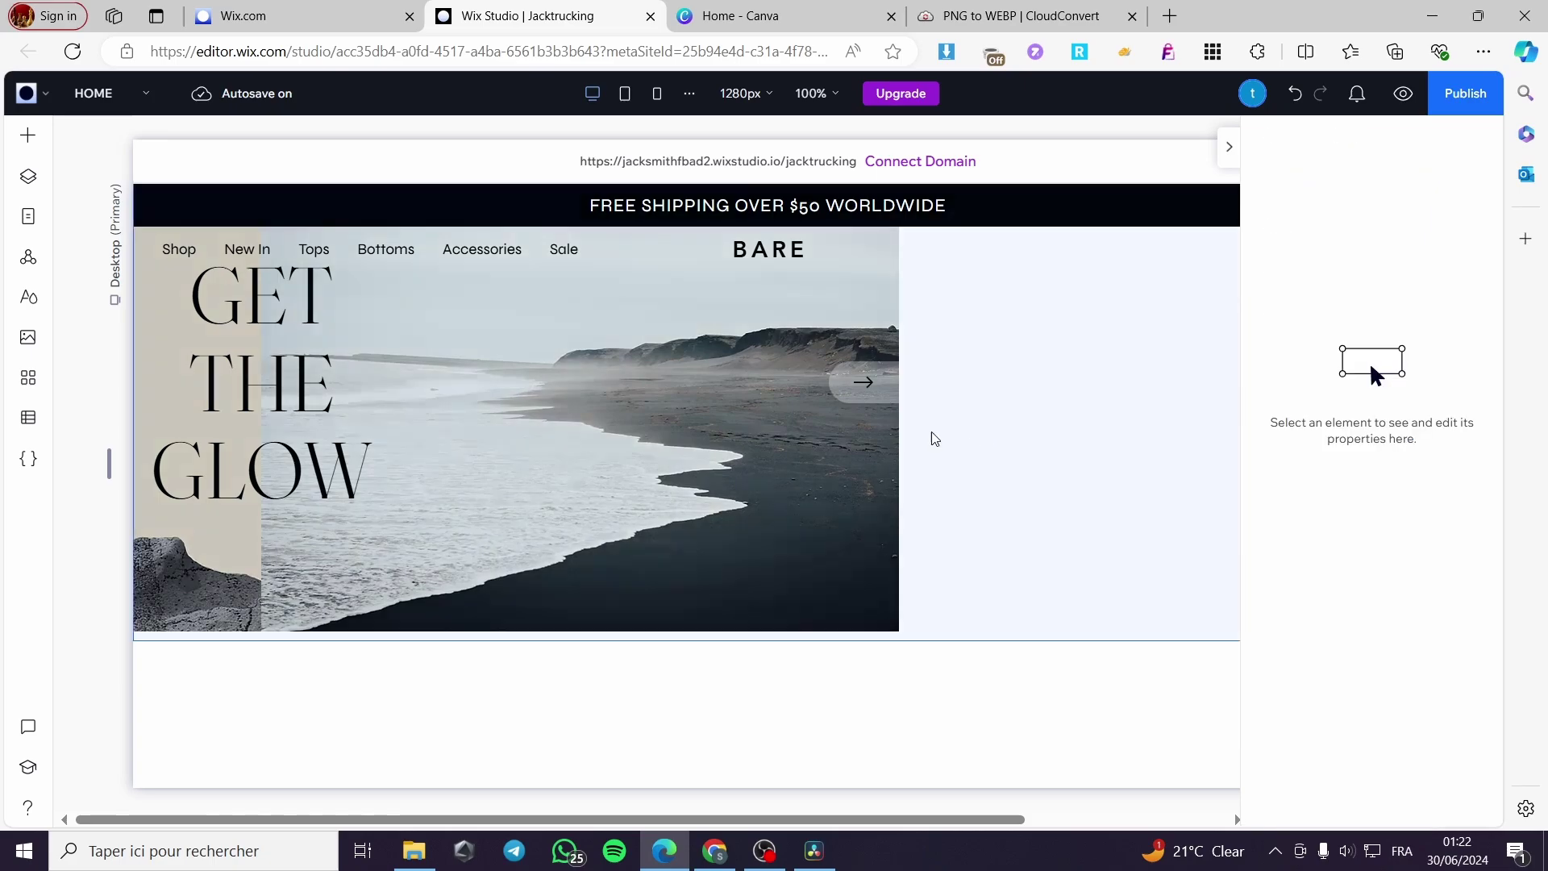
pyautogui.click(880, 611)
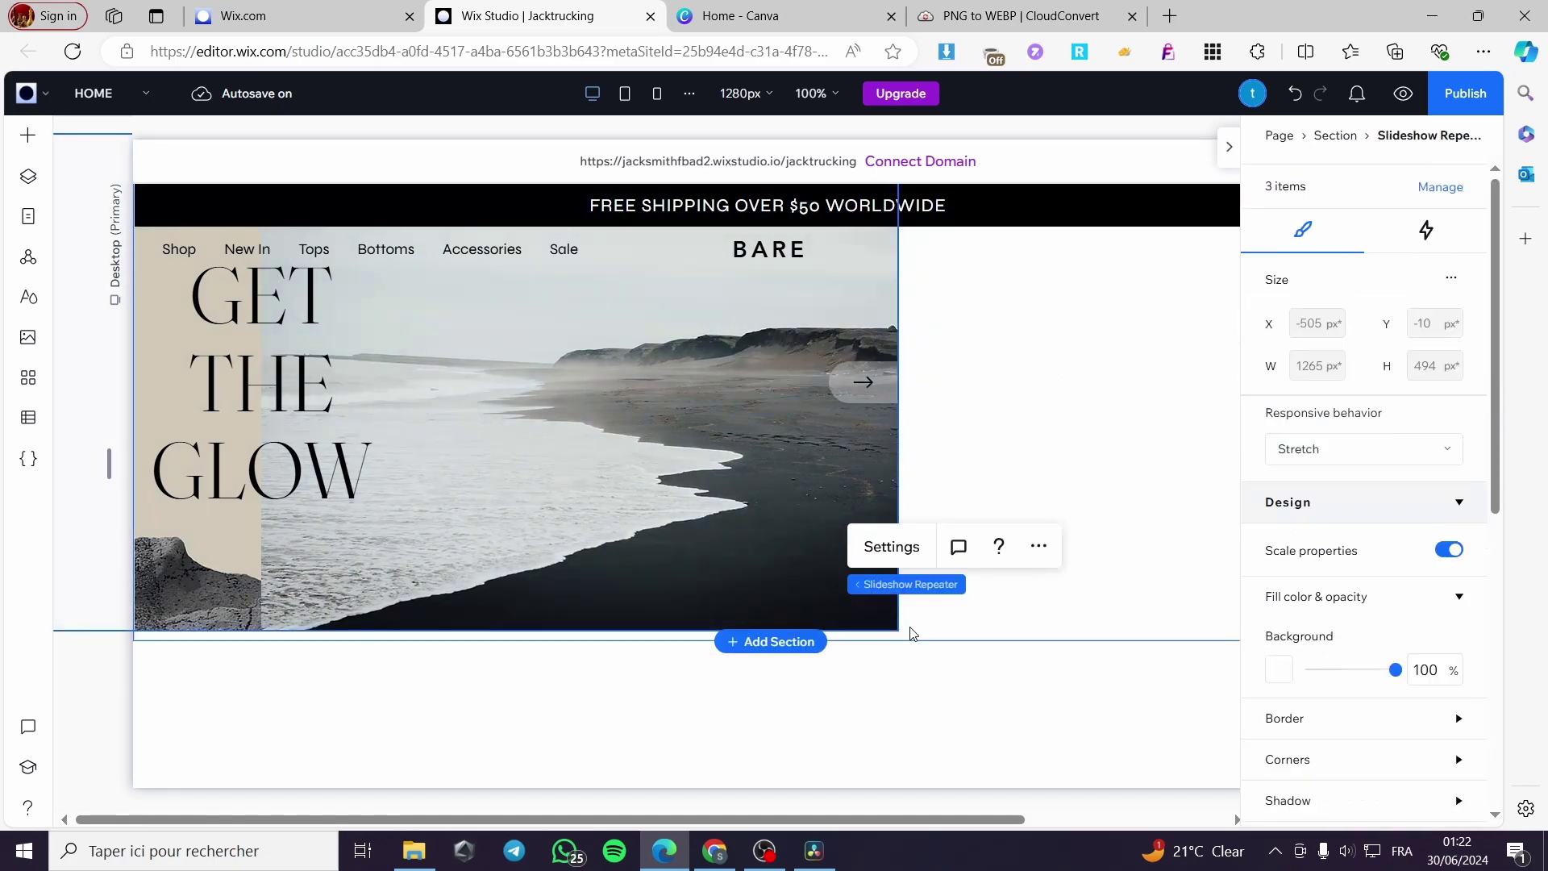
pyautogui.click(886, 630)
pyautogui.click(881, 623)
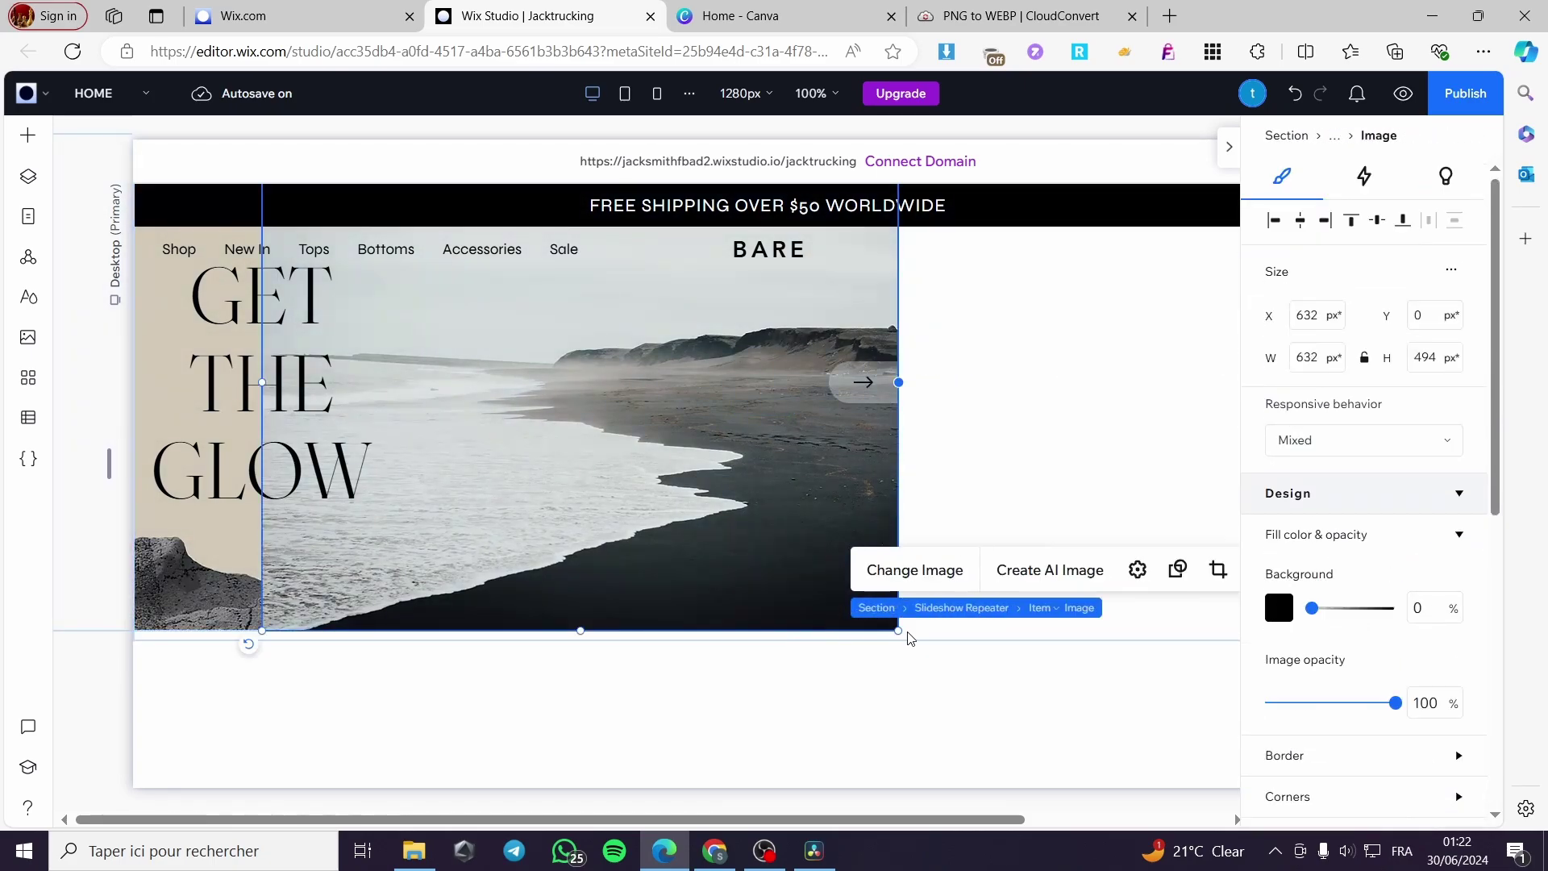
pyautogui.moveTo(897, 628); pyautogui.dragTo(443, 522)
pyautogui.click(442, 522)
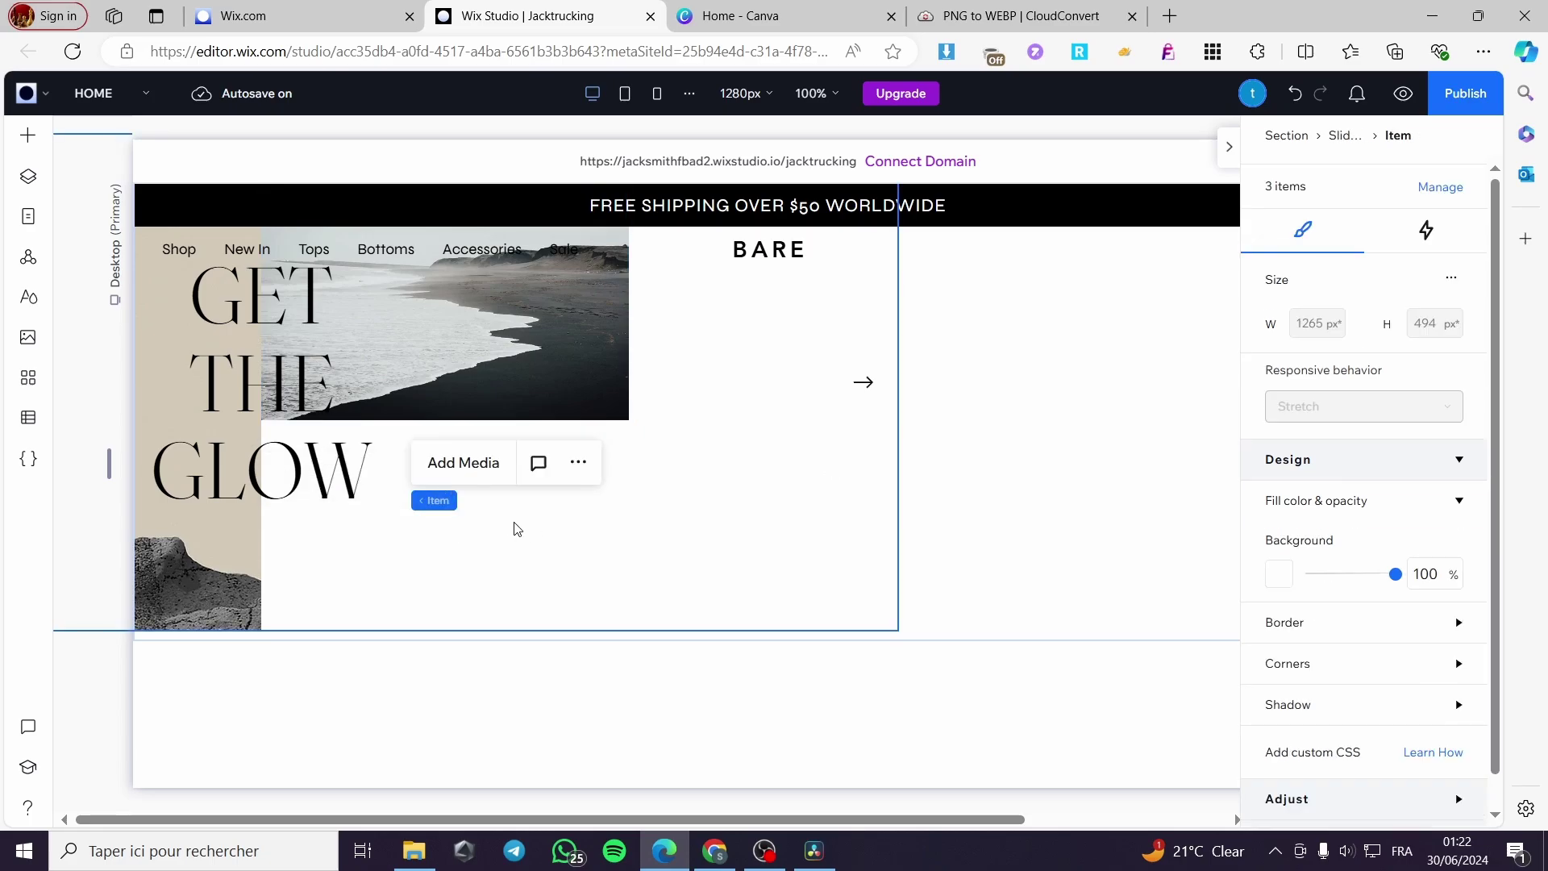
# - Move the bottle image to about X 499 on the slide and shrink it to about 246 × 192 px
pyautogui.moveTo(599, 817); pyautogui.dragTo(494, 802)
pyautogui.click(225, 520)
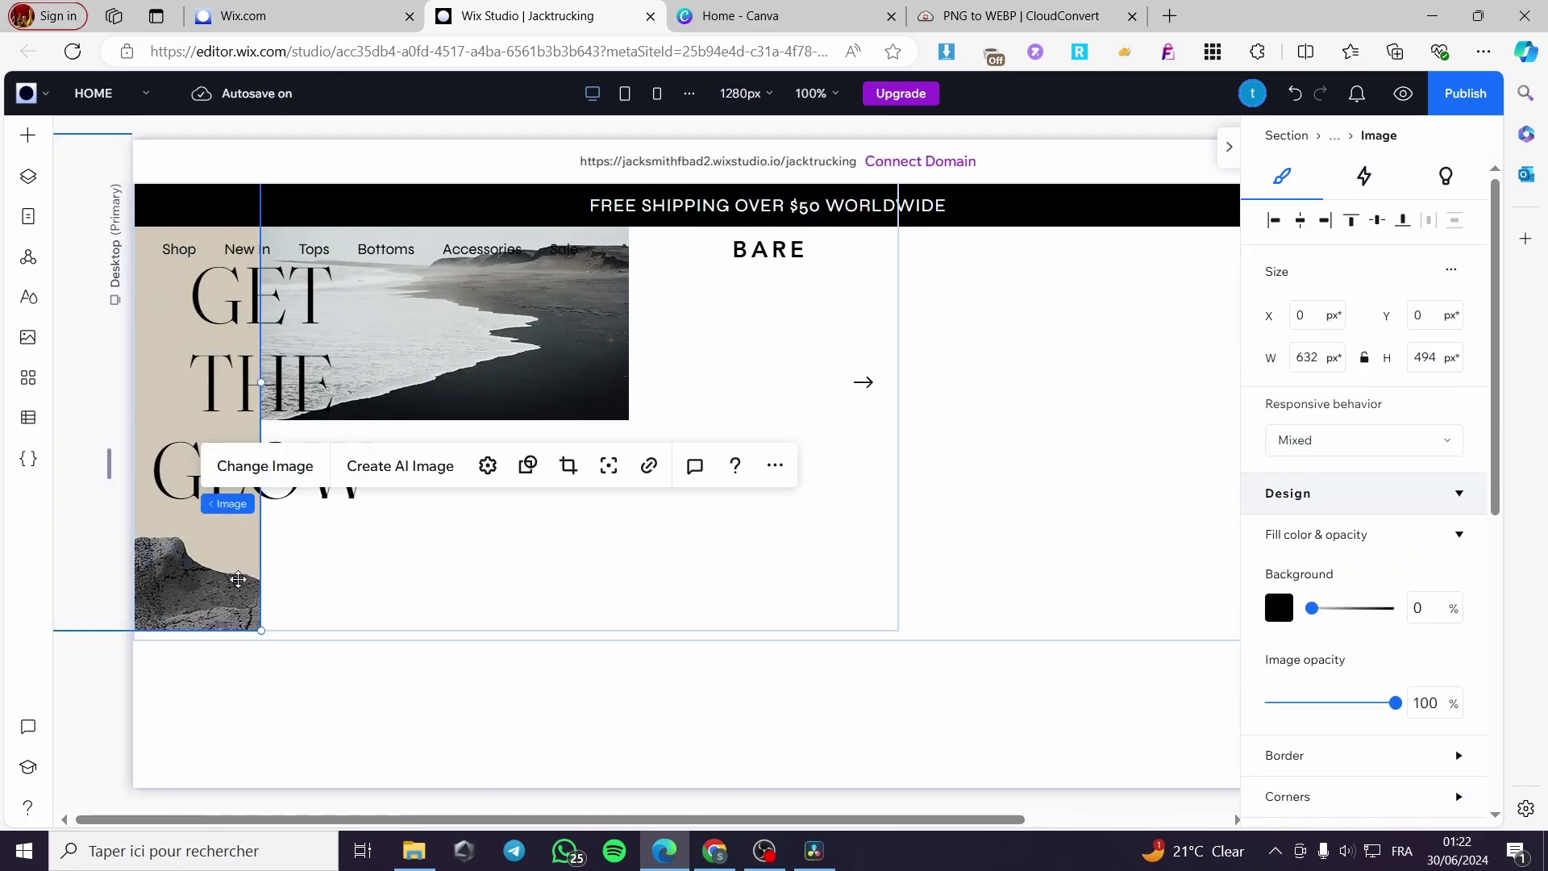
pyautogui.moveTo(238, 579); pyautogui.dragTo(746, 586)
pyautogui.moveTo(768, 640); pyautogui.dragTo(761, 632)
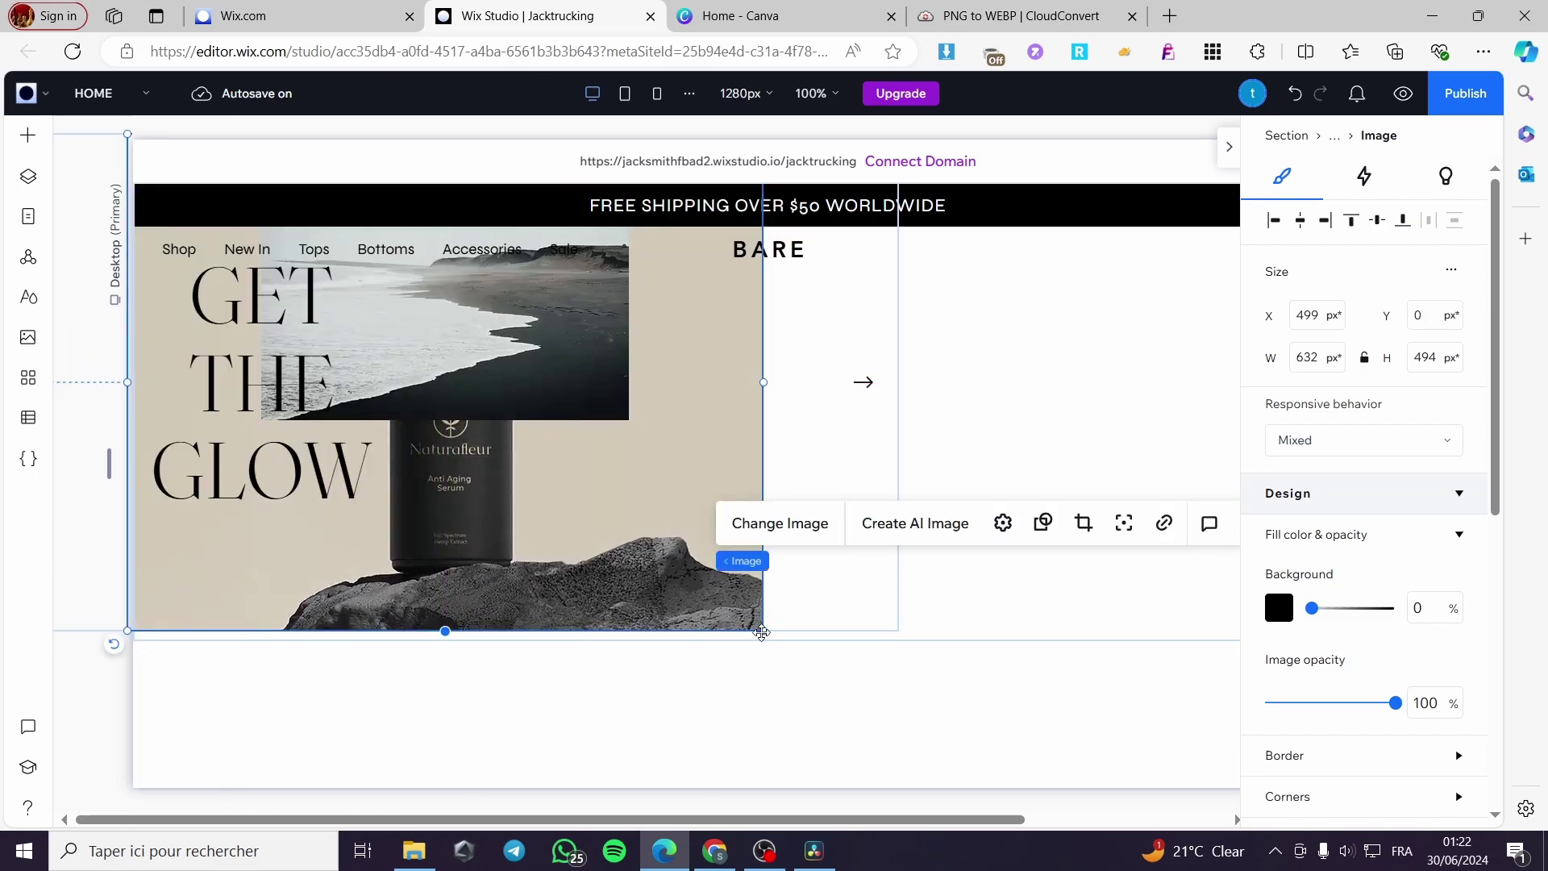
pyautogui.click(872, 623)
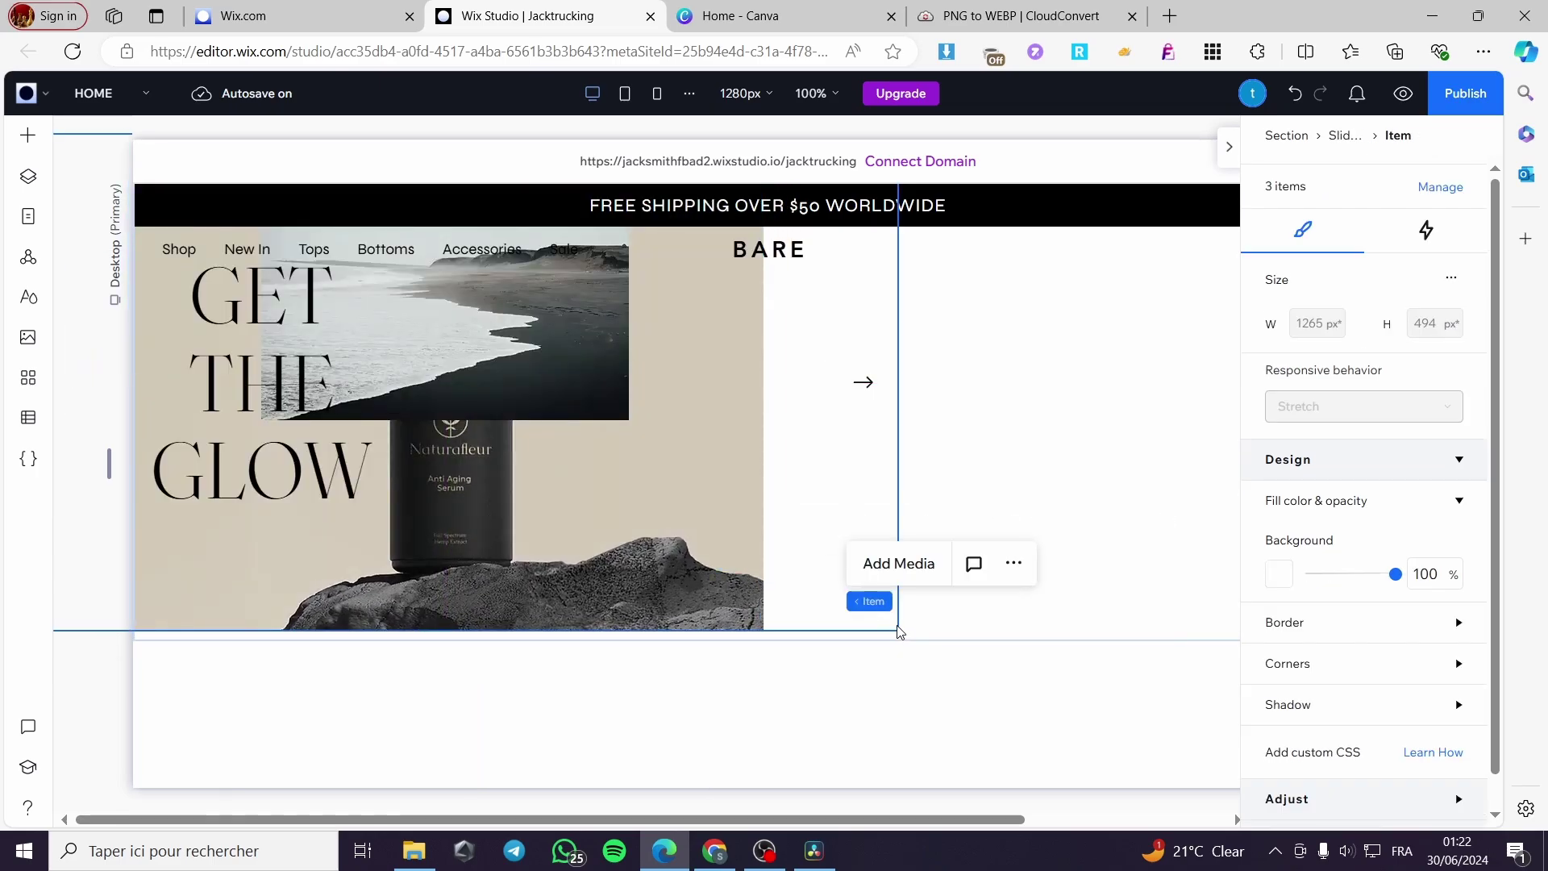
pyautogui.click(753, 597)
pyautogui.moveTo(754, 597); pyautogui.dragTo(628, 420)
# - Move the "GET THE GLOW" text off the images and place the beach image against the slide's right edge
pyautogui.moveTo(258, 299); pyautogui.dragTo(456, 335)
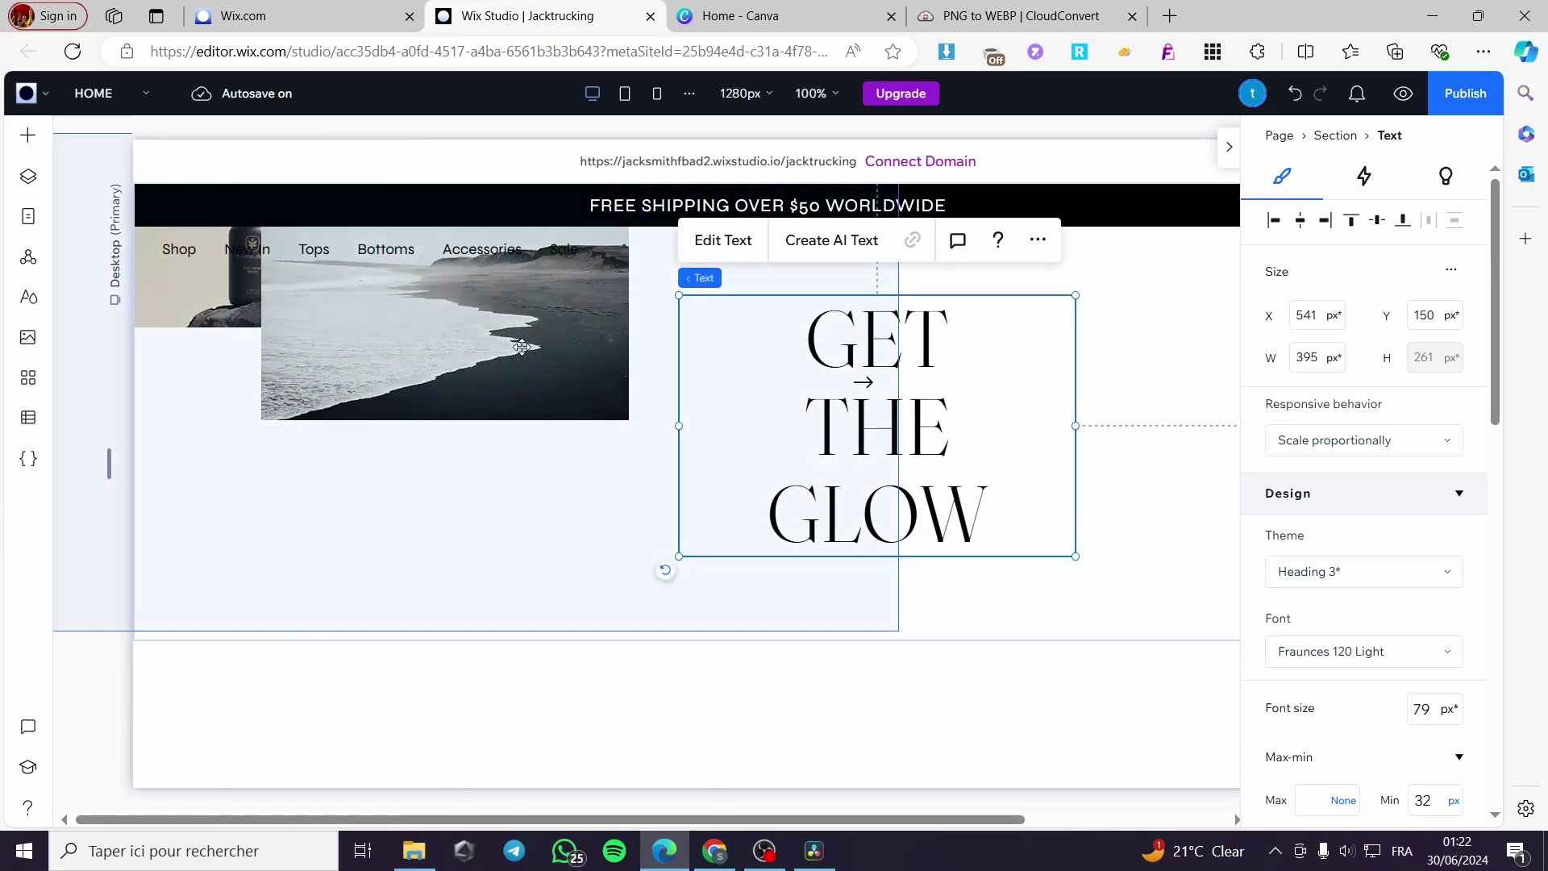
pyautogui.click(521, 347)
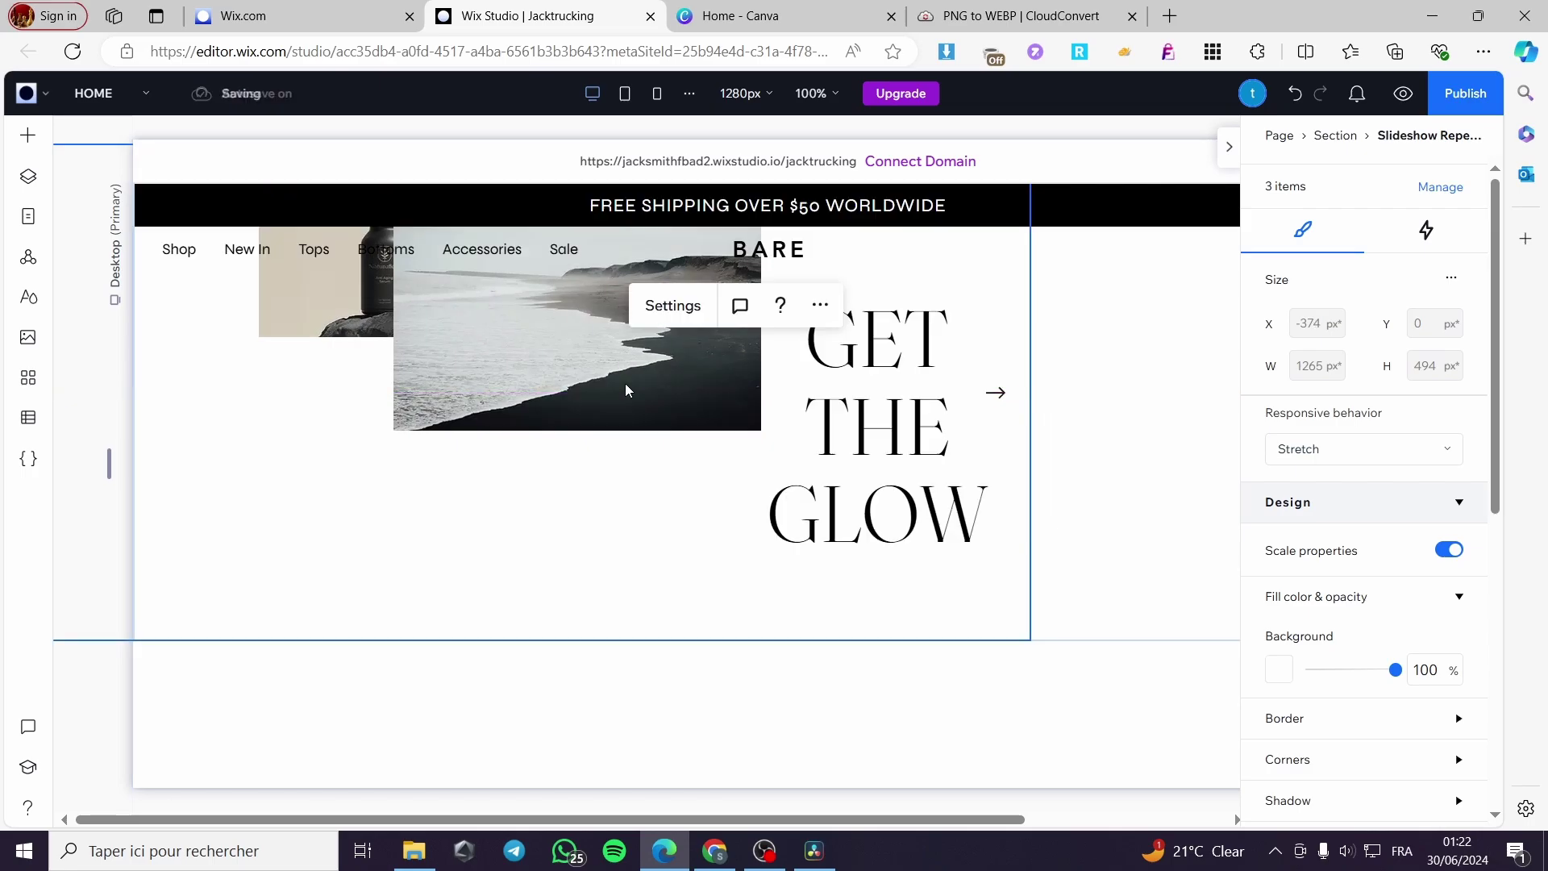
pyautogui.click(586, 387)
pyautogui.moveTo(586, 387); pyautogui.dragTo(589, 434)
# - Move the bottle image to about X 374, Y 84 and resize it to fill the slide's height, narrowing its right side
pyautogui.click(325, 309)
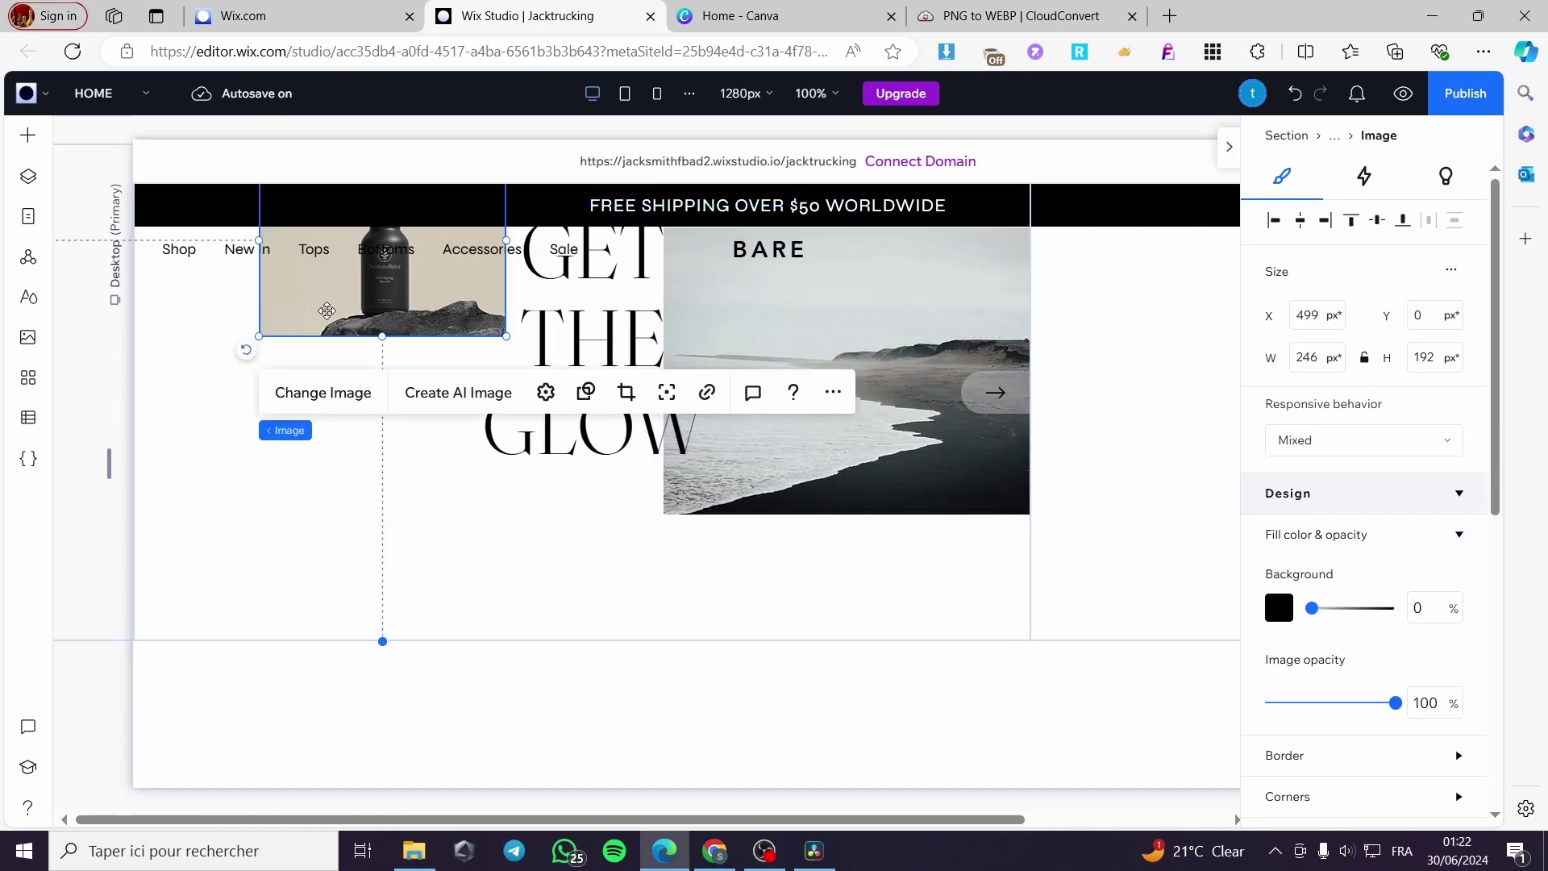
pyautogui.moveTo(325, 309); pyautogui.dragTo(202, 395)
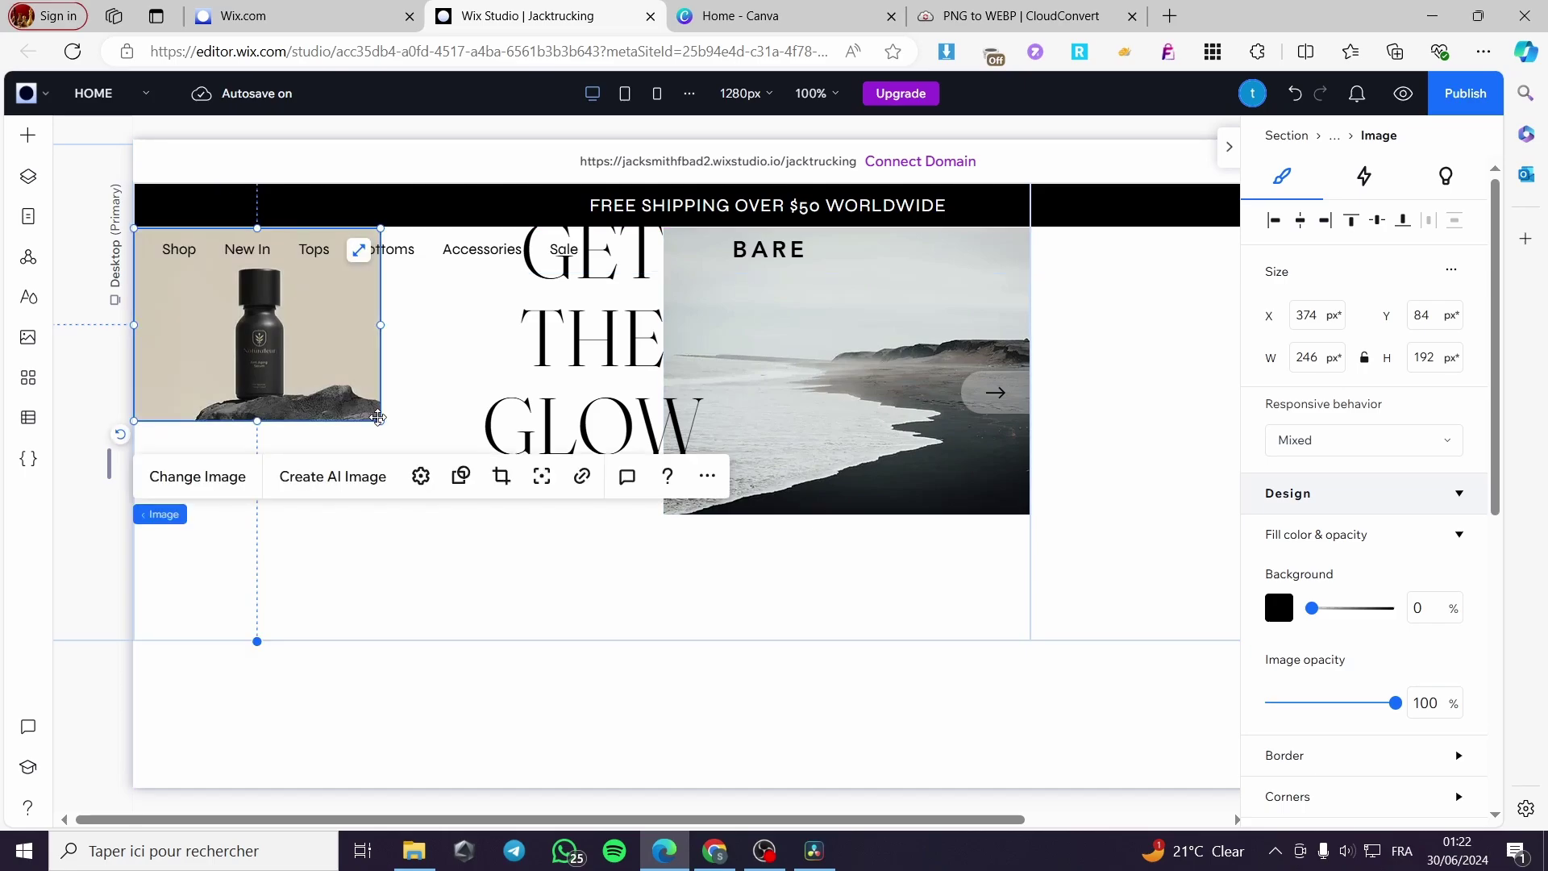
pyautogui.moveTo(375, 420); pyautogui.dragTo(663, 641)
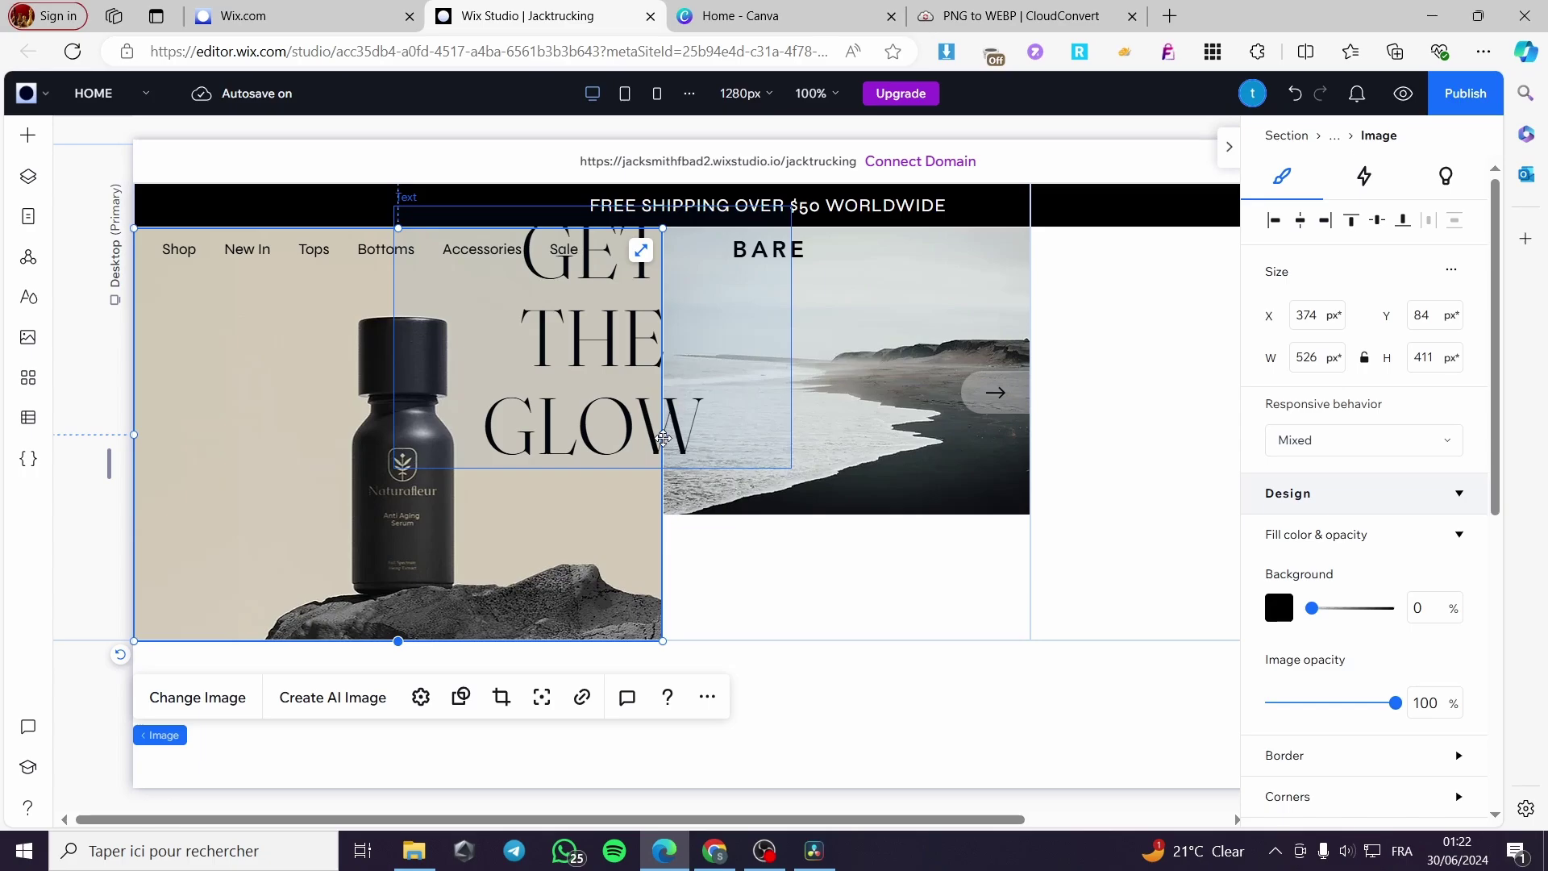
pyautogui.moveTo(663, 437); pyautogui.dragTo(584, 474)
# - Enlarge the beach image to about 459 × 410 px beside the bottle image, and delete it from the slide
pyautogui.click(698, 501)
pyautogui.moveTo(666, 510); pyautogui.dragTo(568, 599)
pyautogui.moveTo(798, 600); pyautogui.dragTo(798, 643)
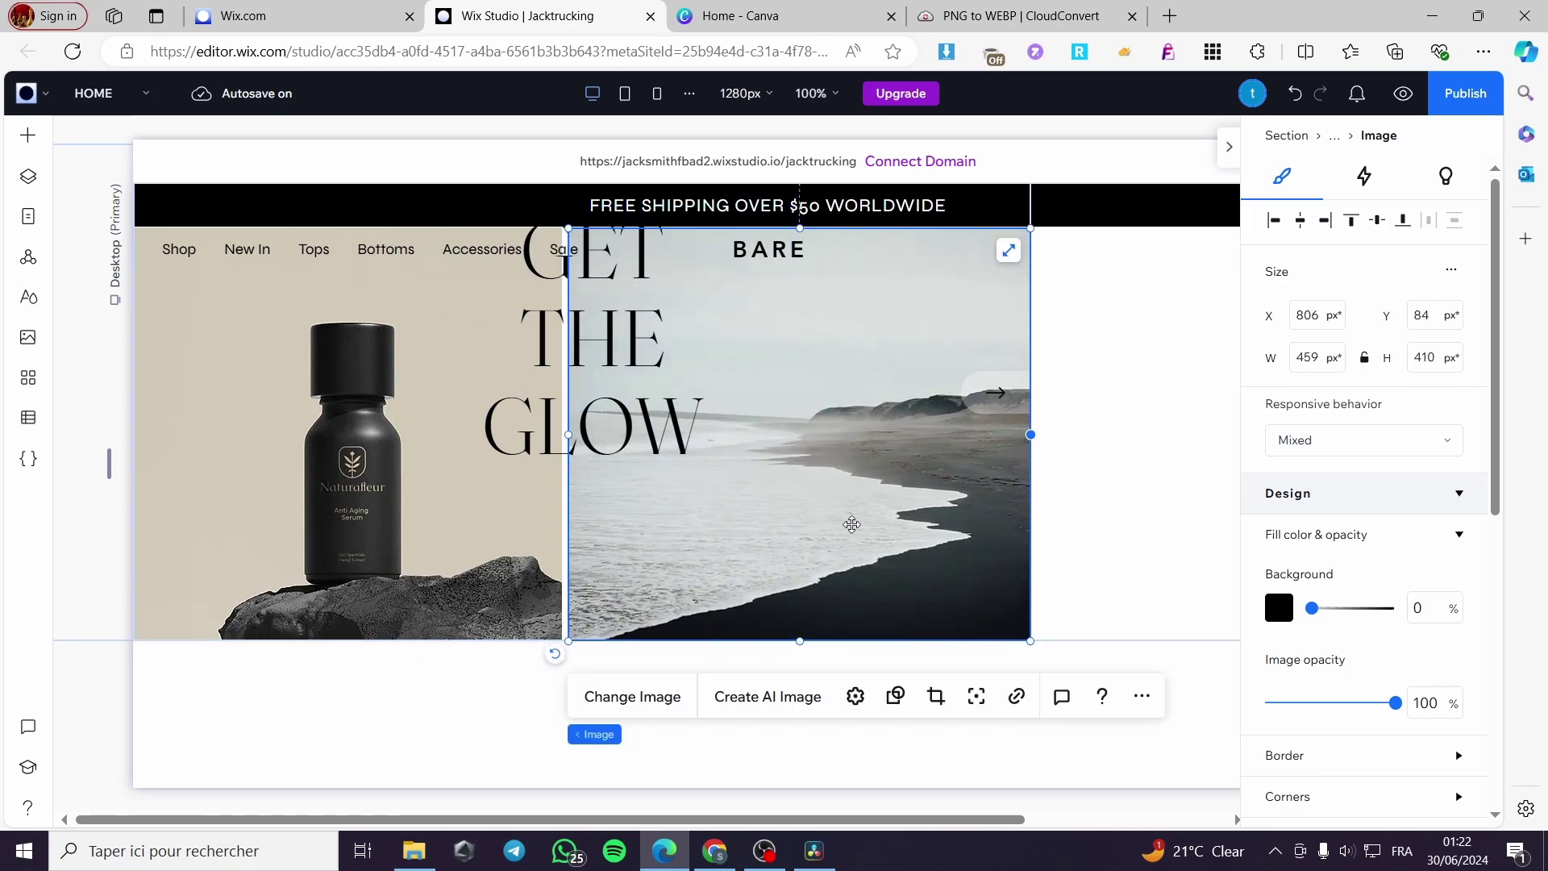
pyautogui.press('Delete')
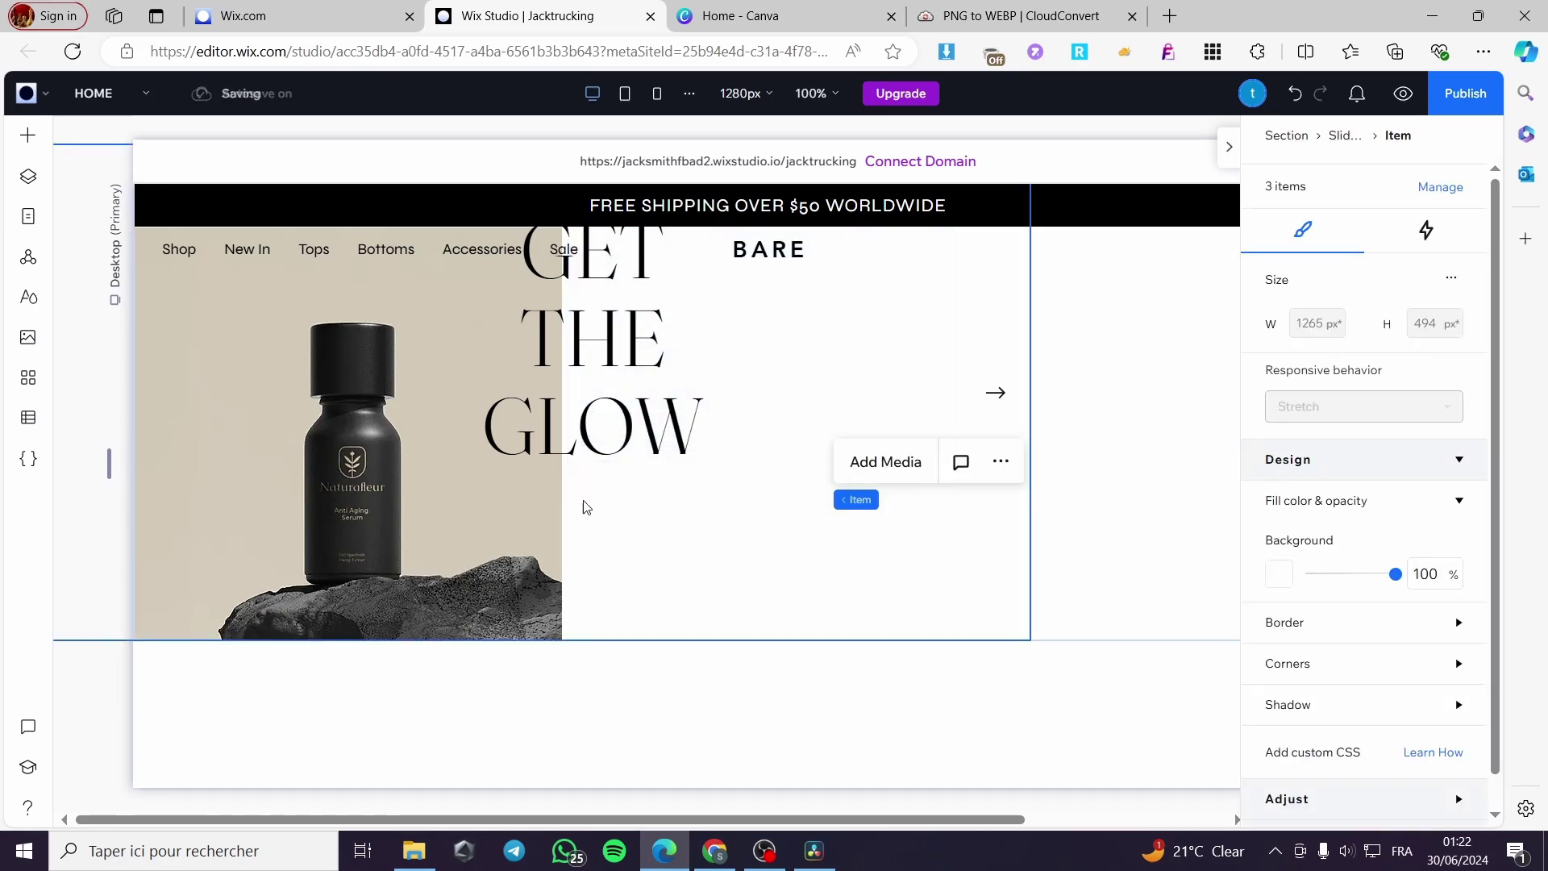
# - Stretch the bottle image to the slide's right edge and move the "GET THE GLOW" text to about X 632, Y 151
pyautogui.click(561, 471)
pyautogui.moveTo(561, 436); pyautogui.dragTo(1032, 481)
pyautogui.moveTo(637, 394); pyautogui.dragTo(536, 517)
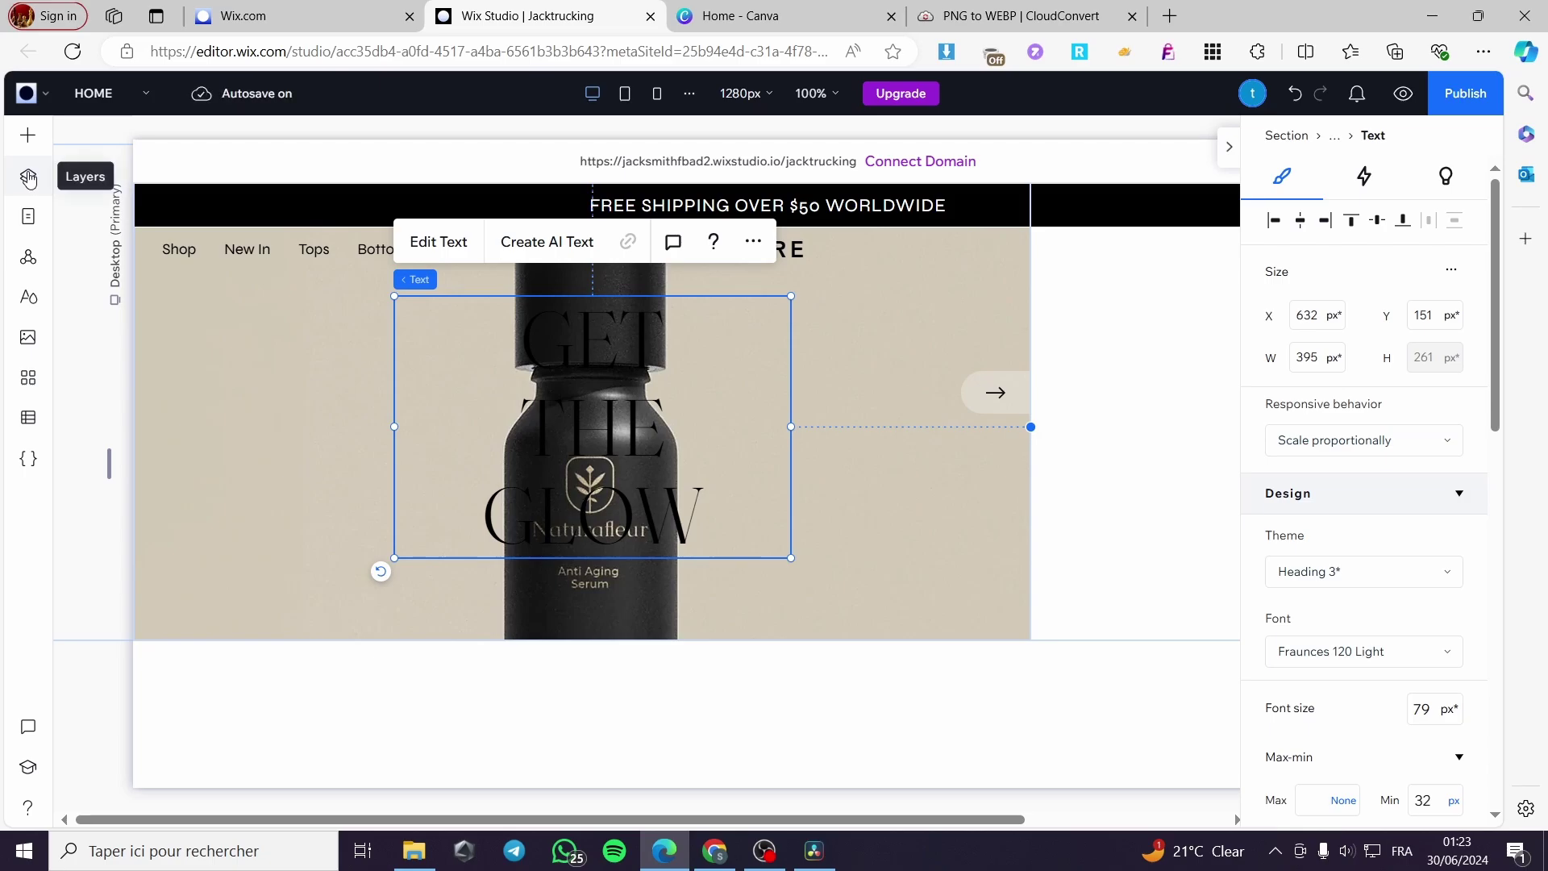
# - Examine the slideshow repeater's items in the page's layer structure and select the second item
pyautogui.click(28, 177)
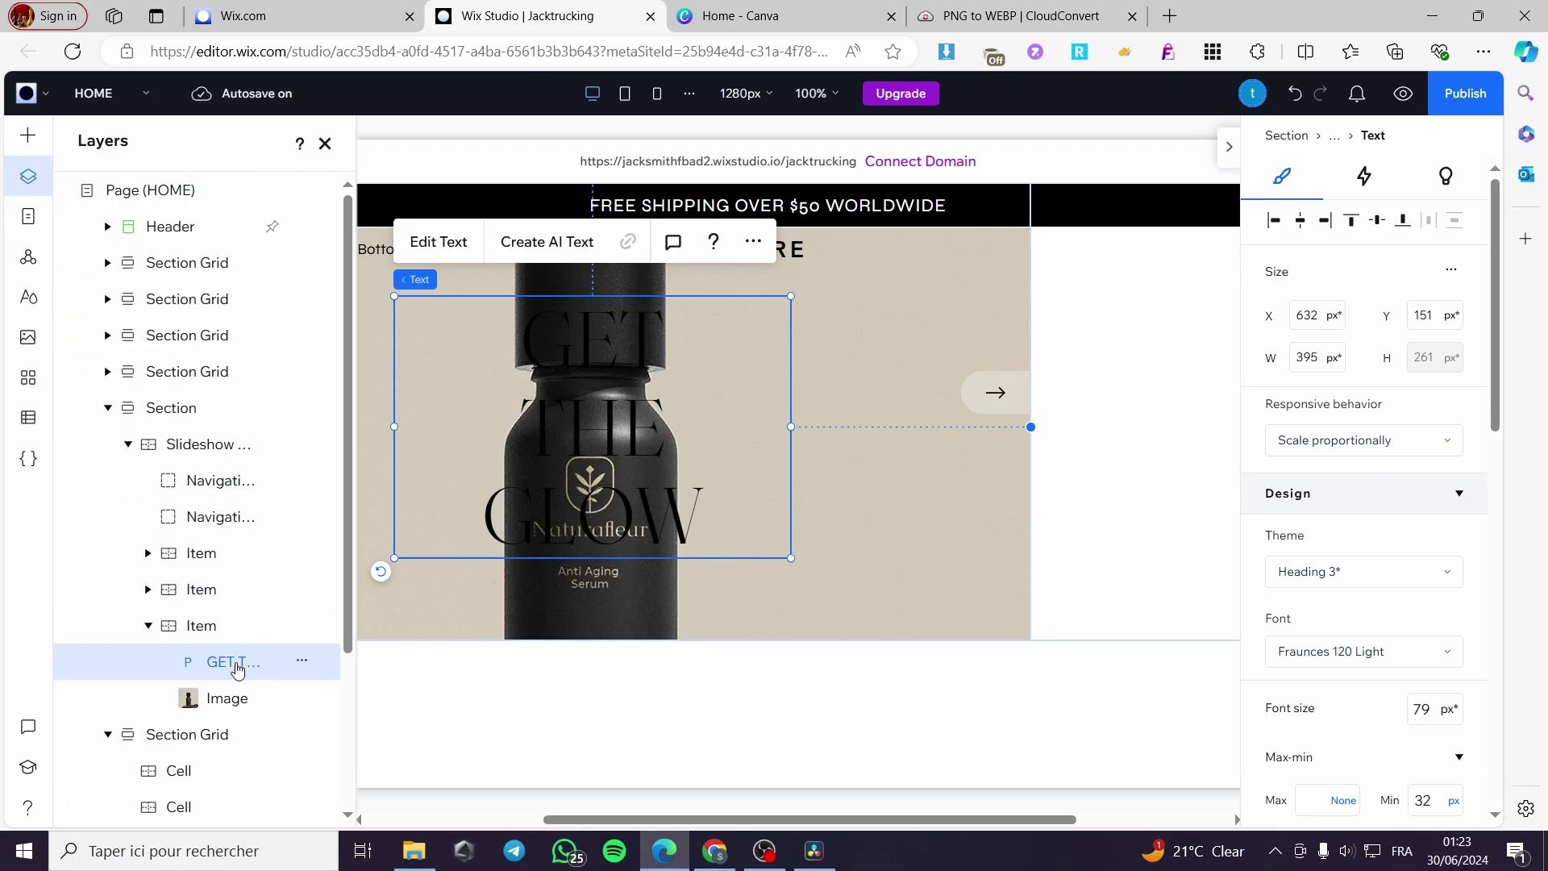
pyautogui.scroll(-3, 237, 669)
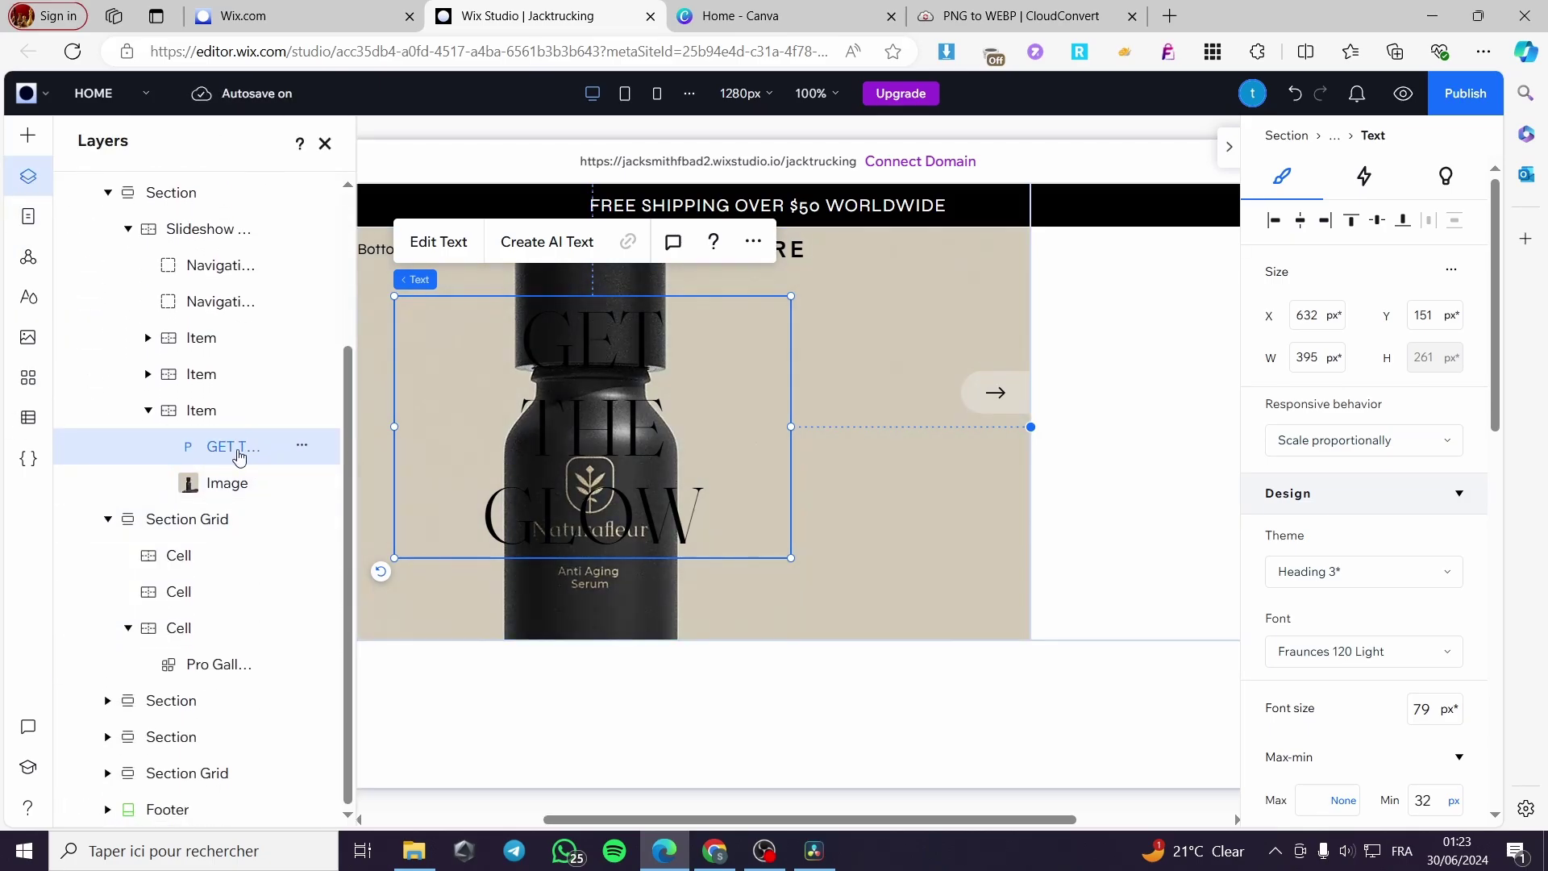
pyautogui.click(149, 412)
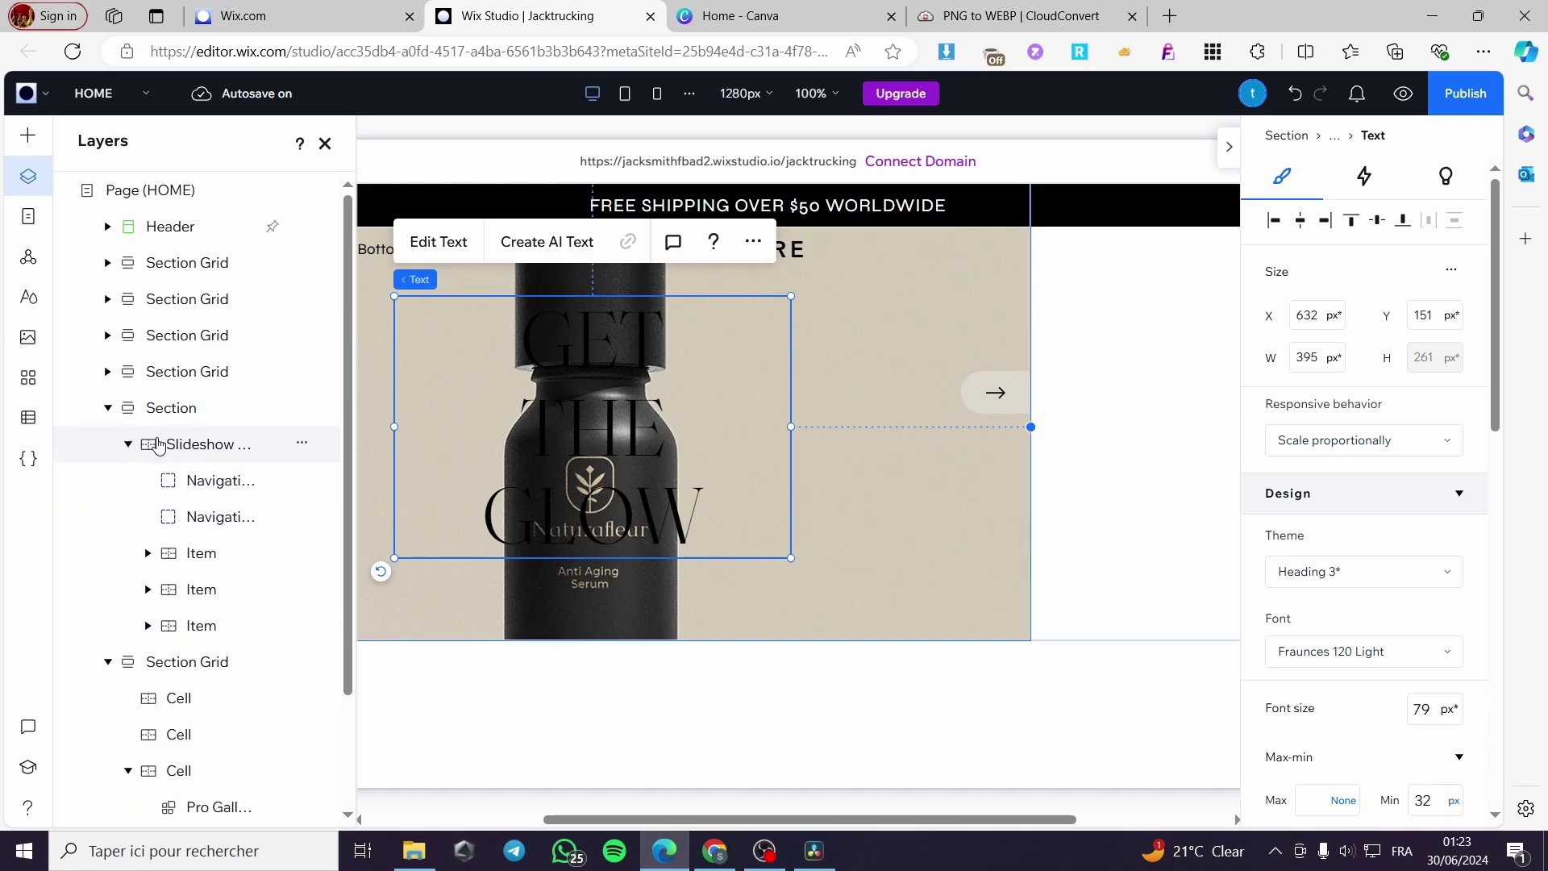
pyautogui.click(184, 450)
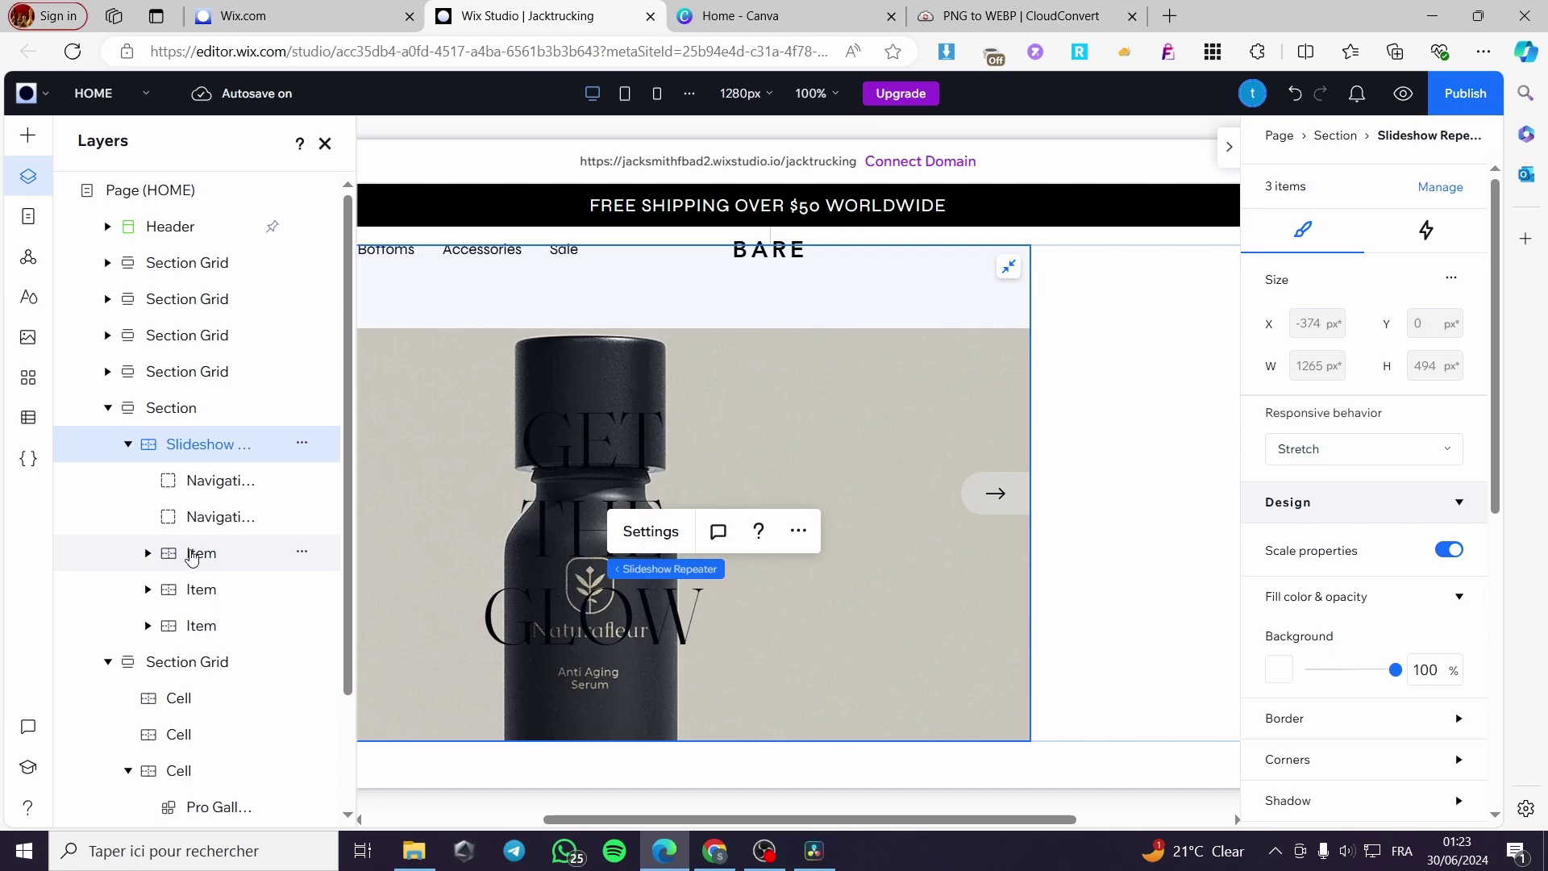
pyautogui.click(150, 555)
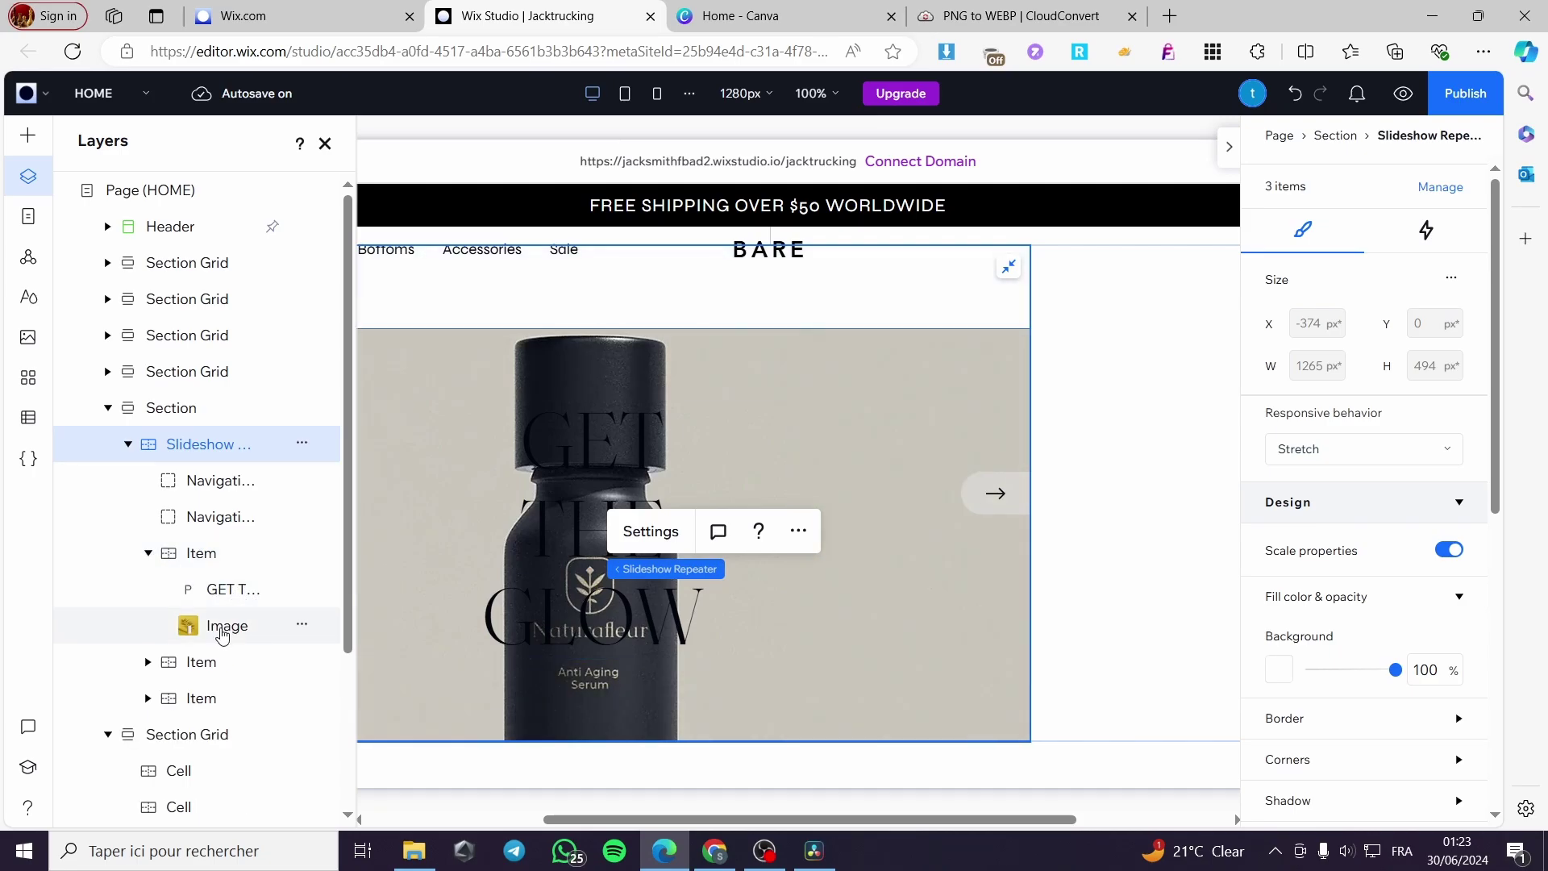
pyautogui.click(237, 634)
pyautogui.click(181, 668)
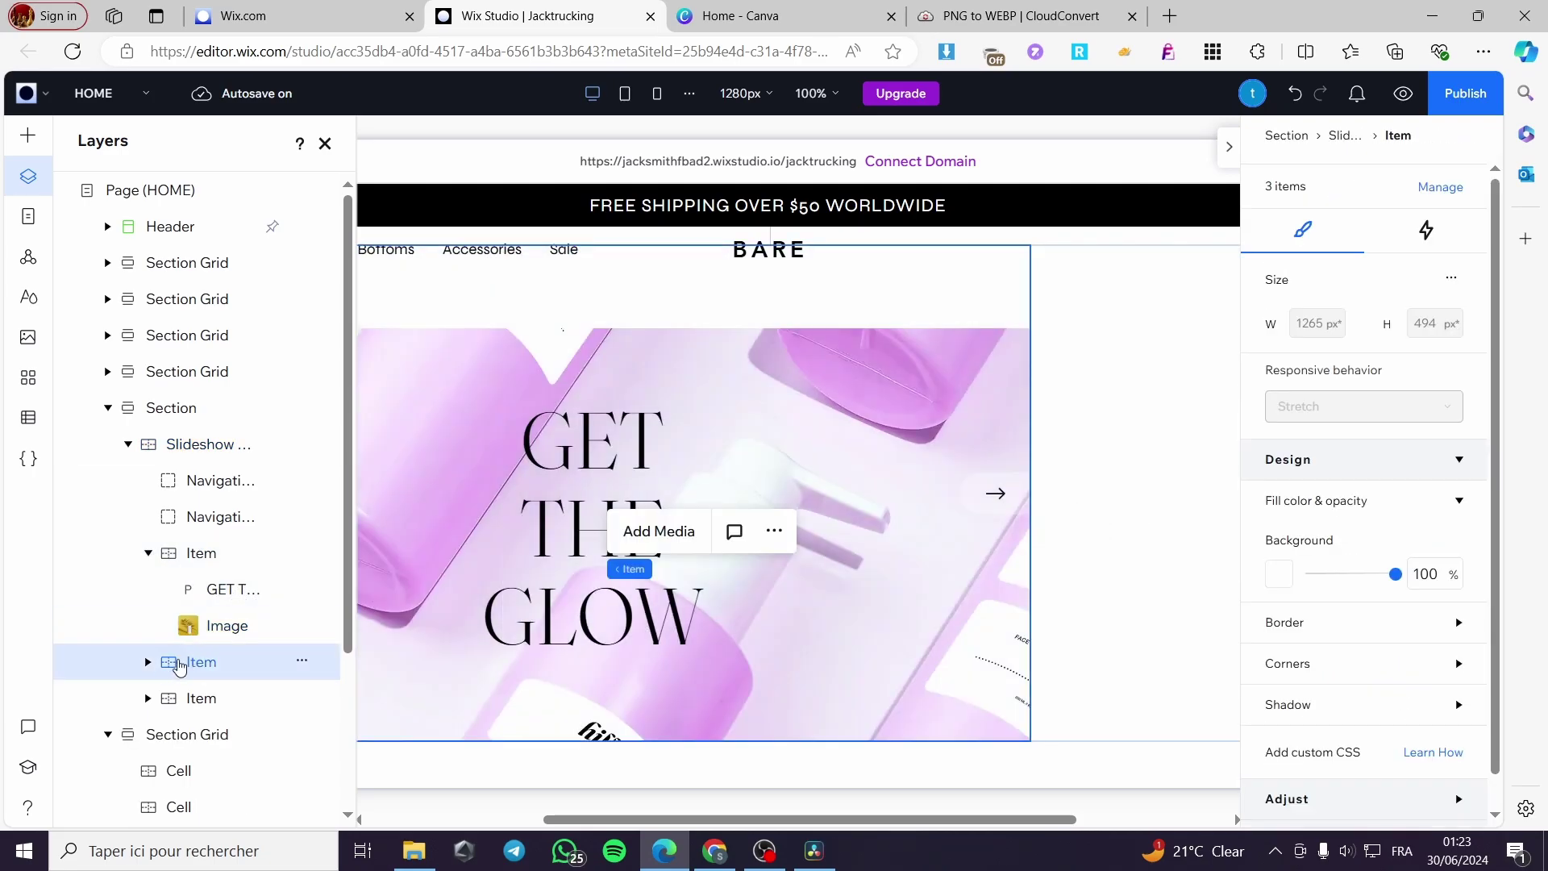
pyautogui.scroll(-3, 177, 649)
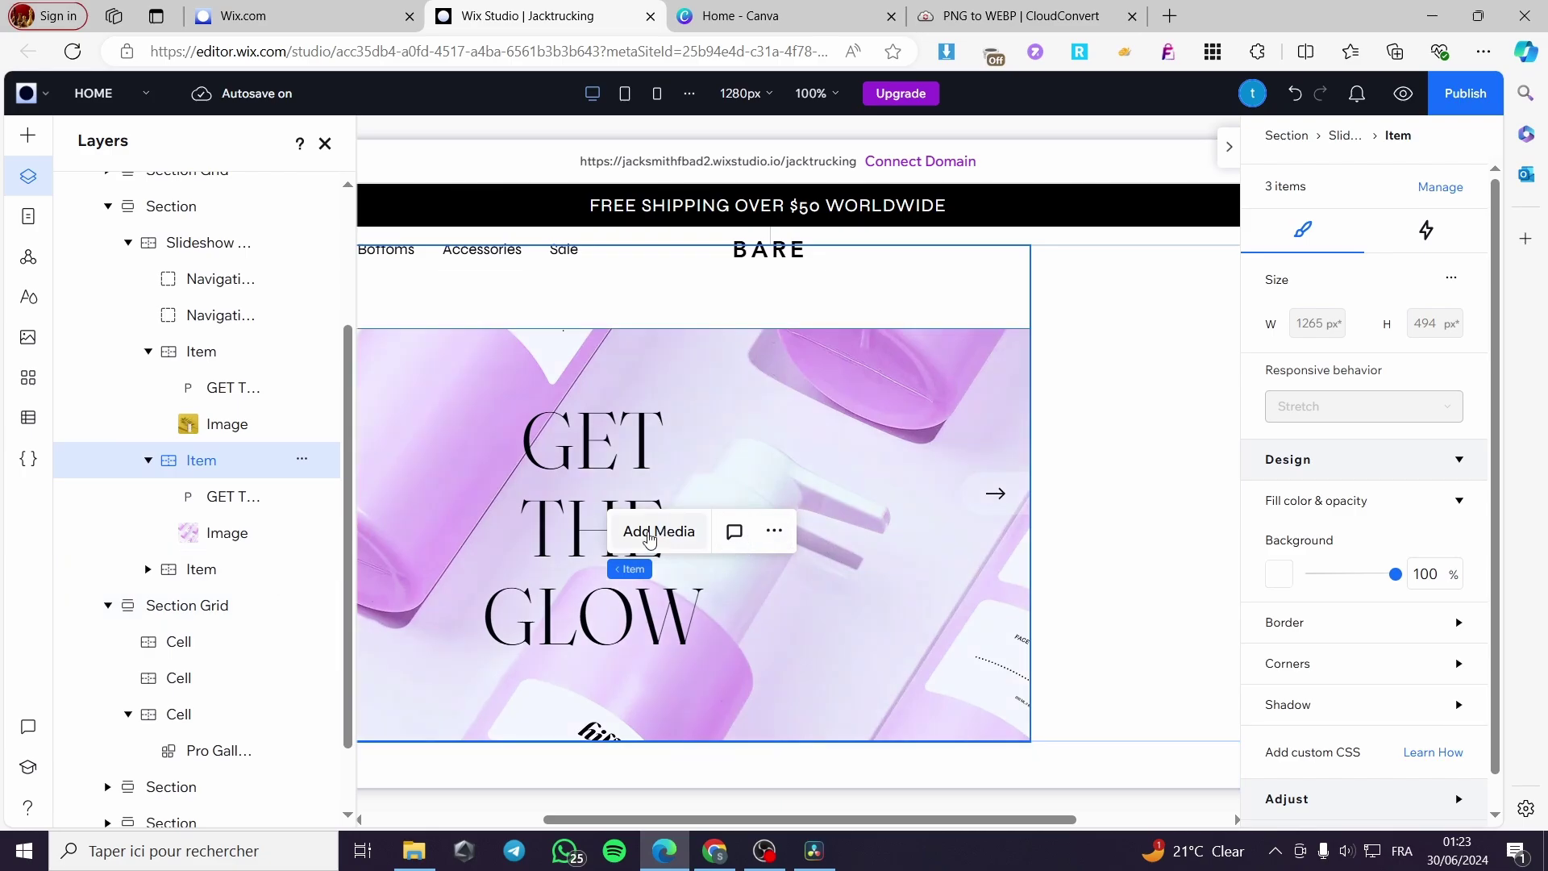
# - Select the bottle image inside the slideshow's third item, apply its crop without adjusting it, and close the layer structure
pyautogui.press('Escape')
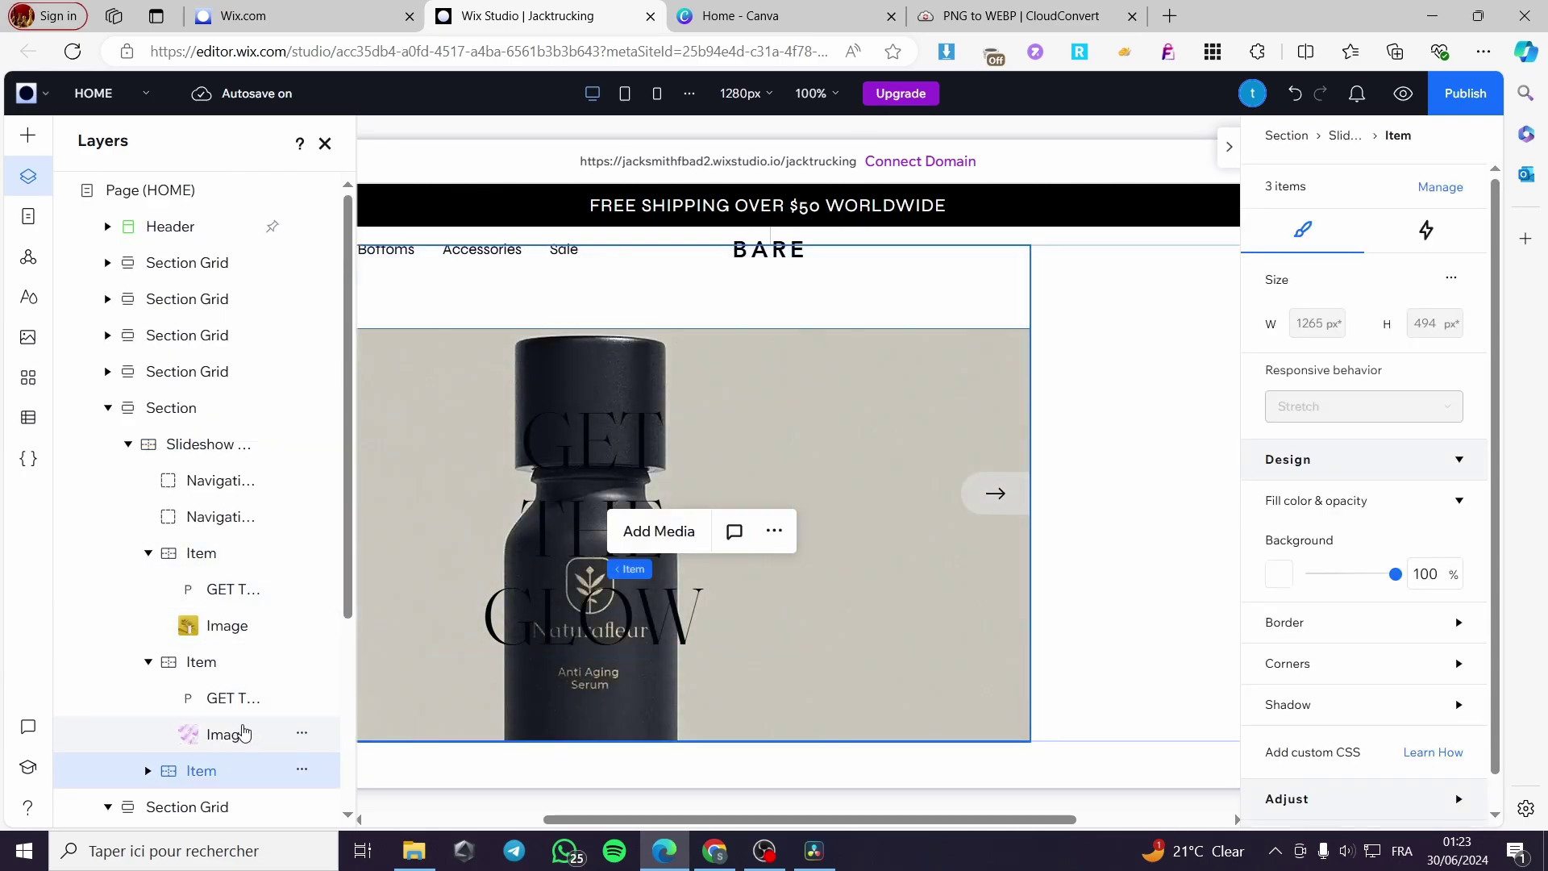
pyautogui.scroll(-3, 239, 730)
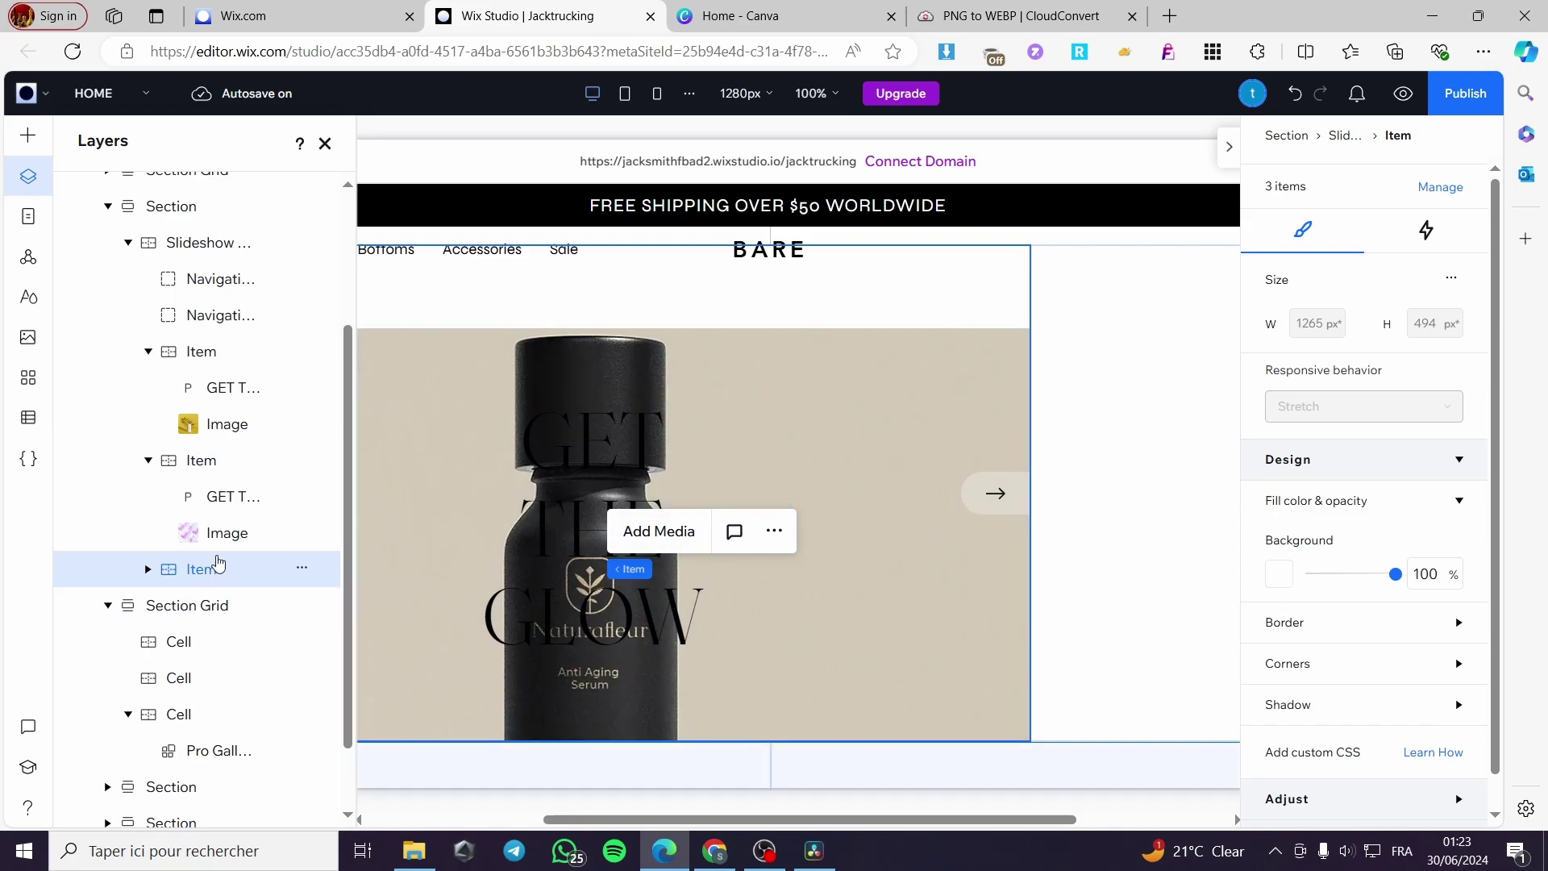
pyautogui.click(148, 570)
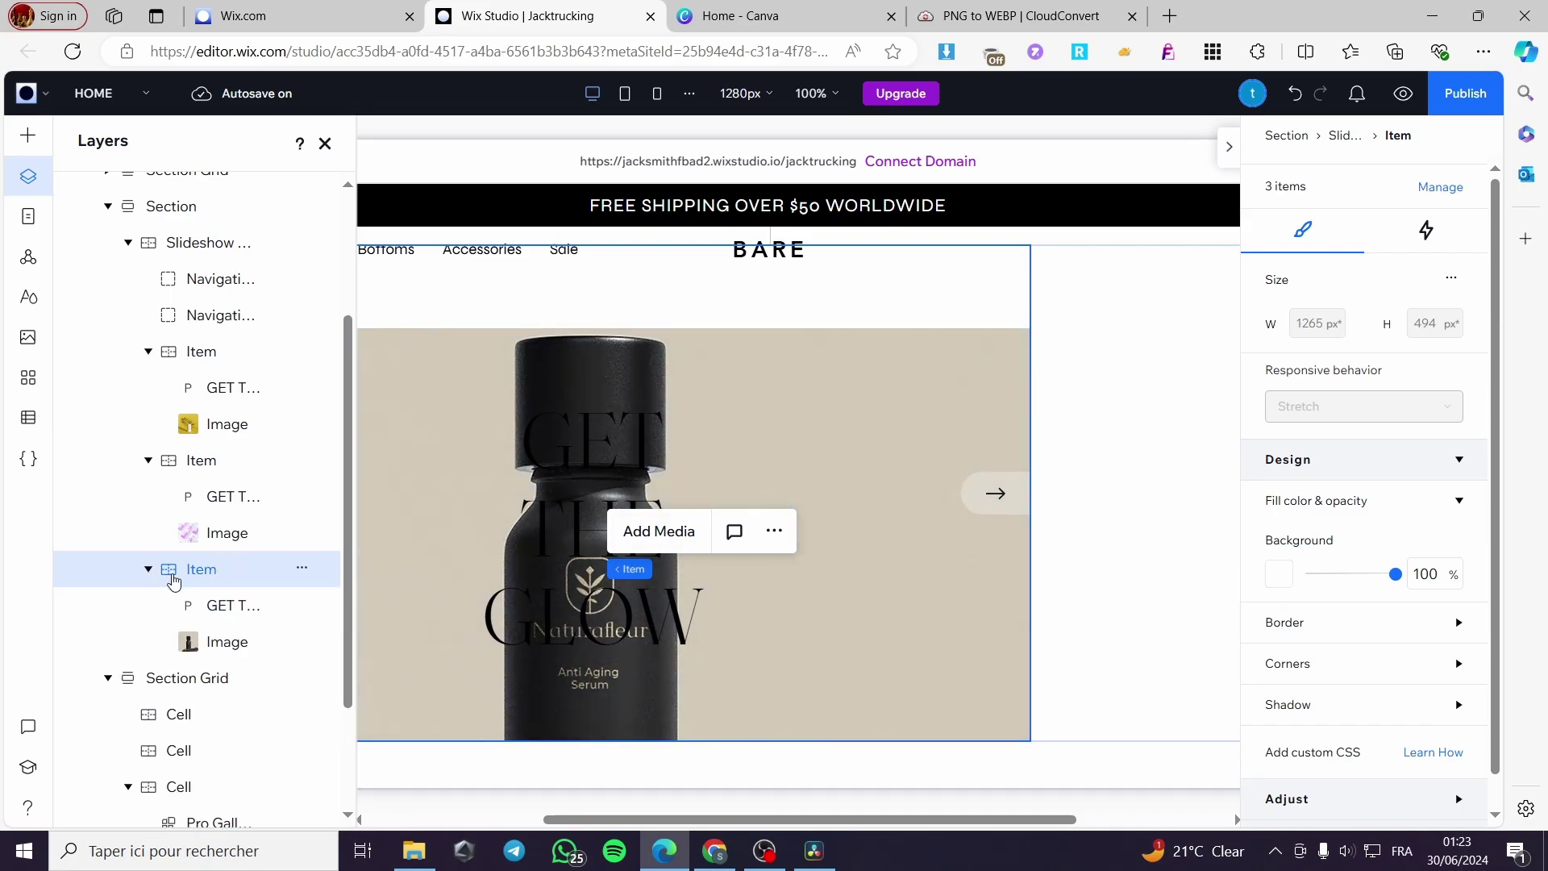
pyautogui.click(220, 651)
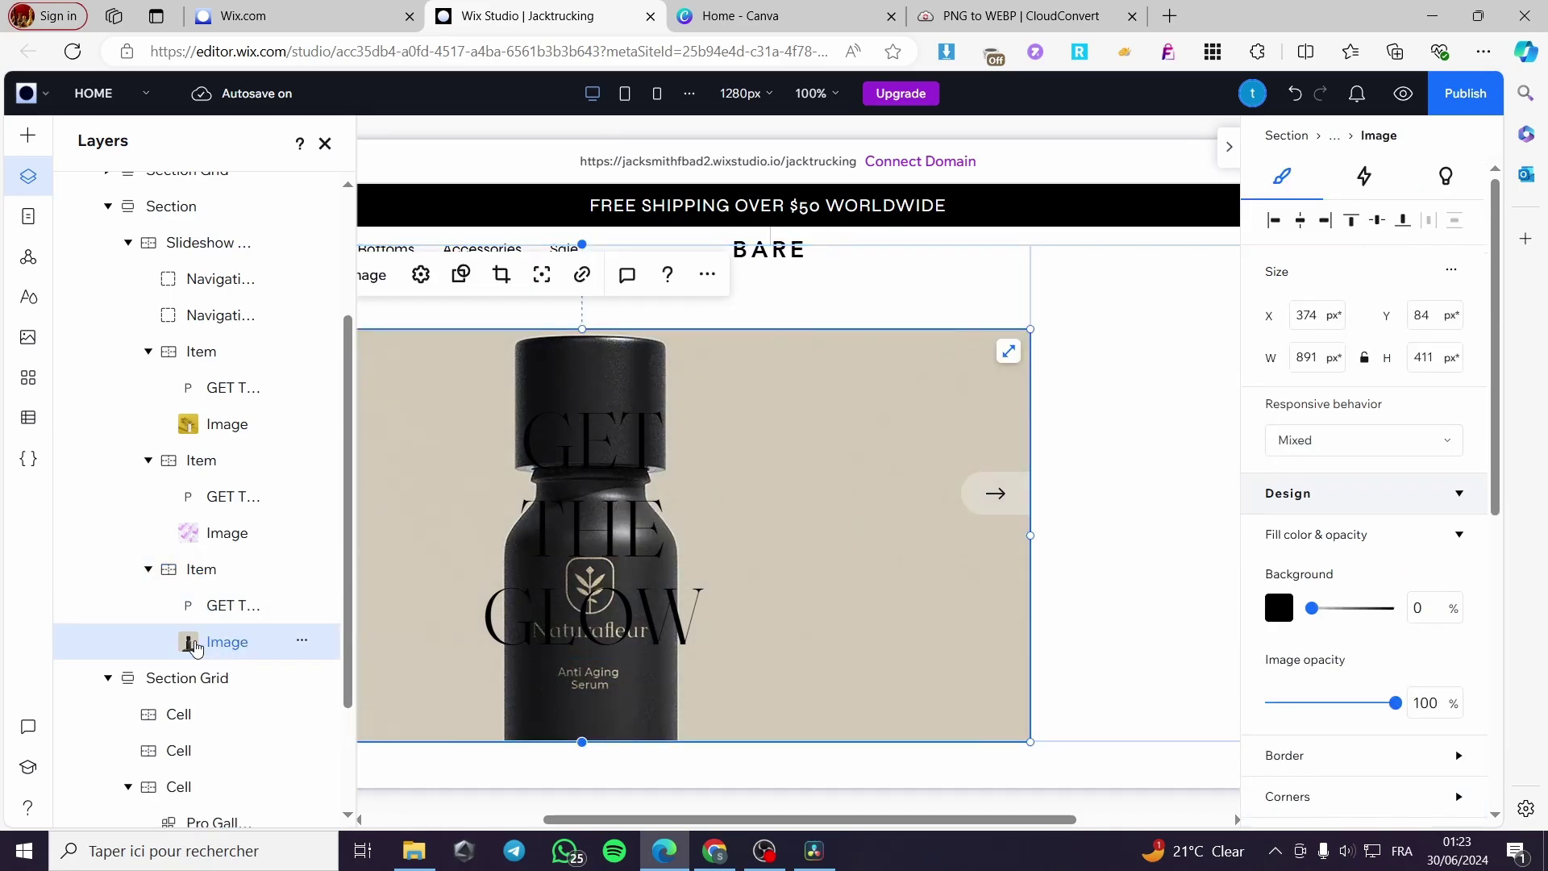
pyautogui.doubleClick(853, 398)
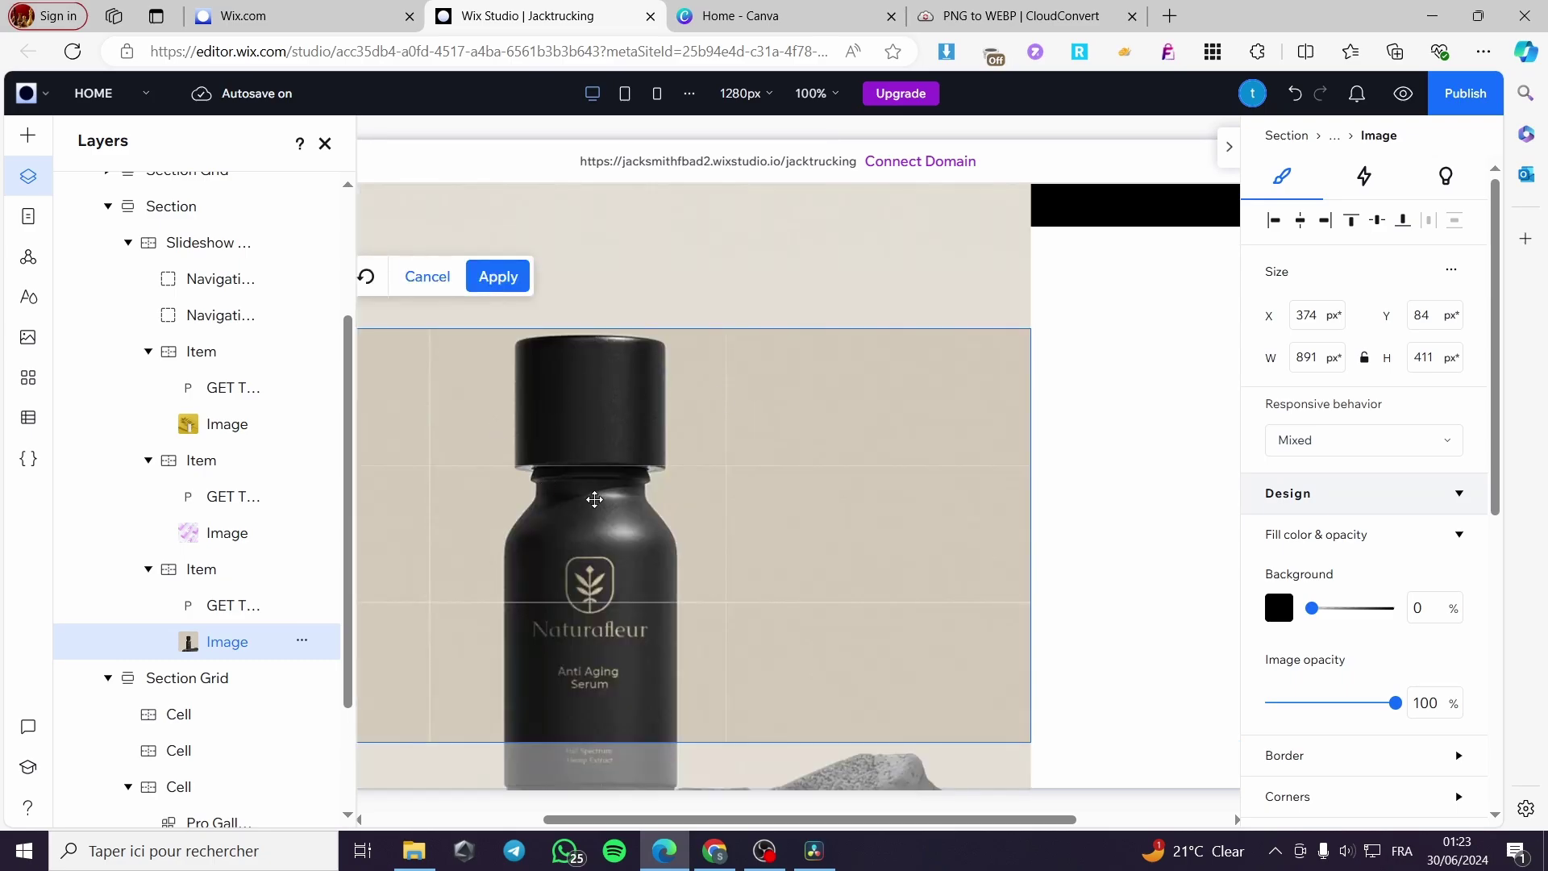
pyautogui.click(498, 276)
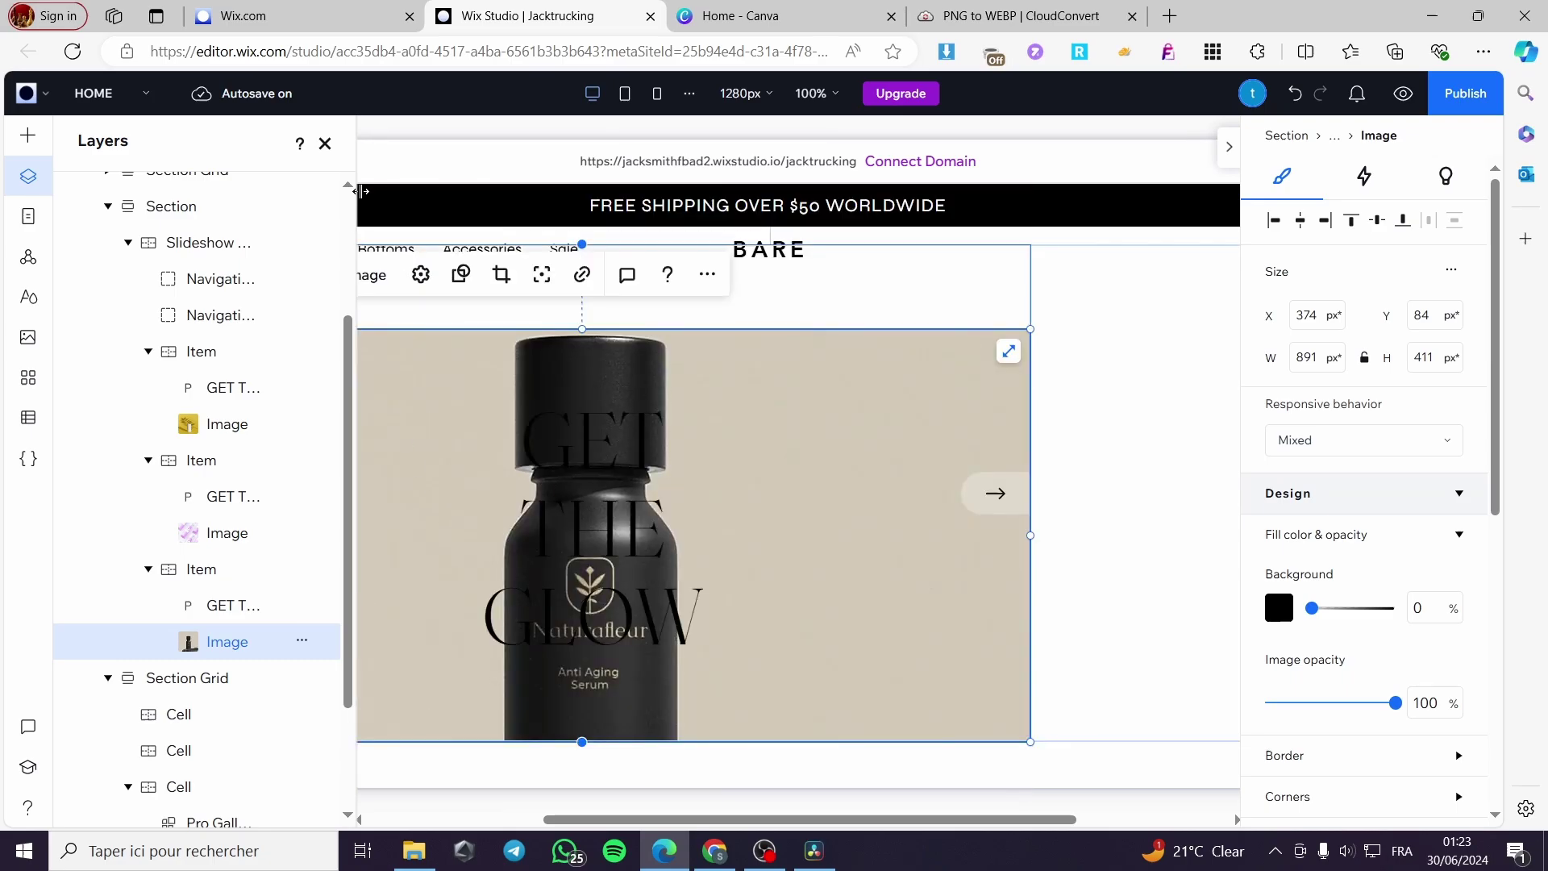
pyautogui.click(325, 145)
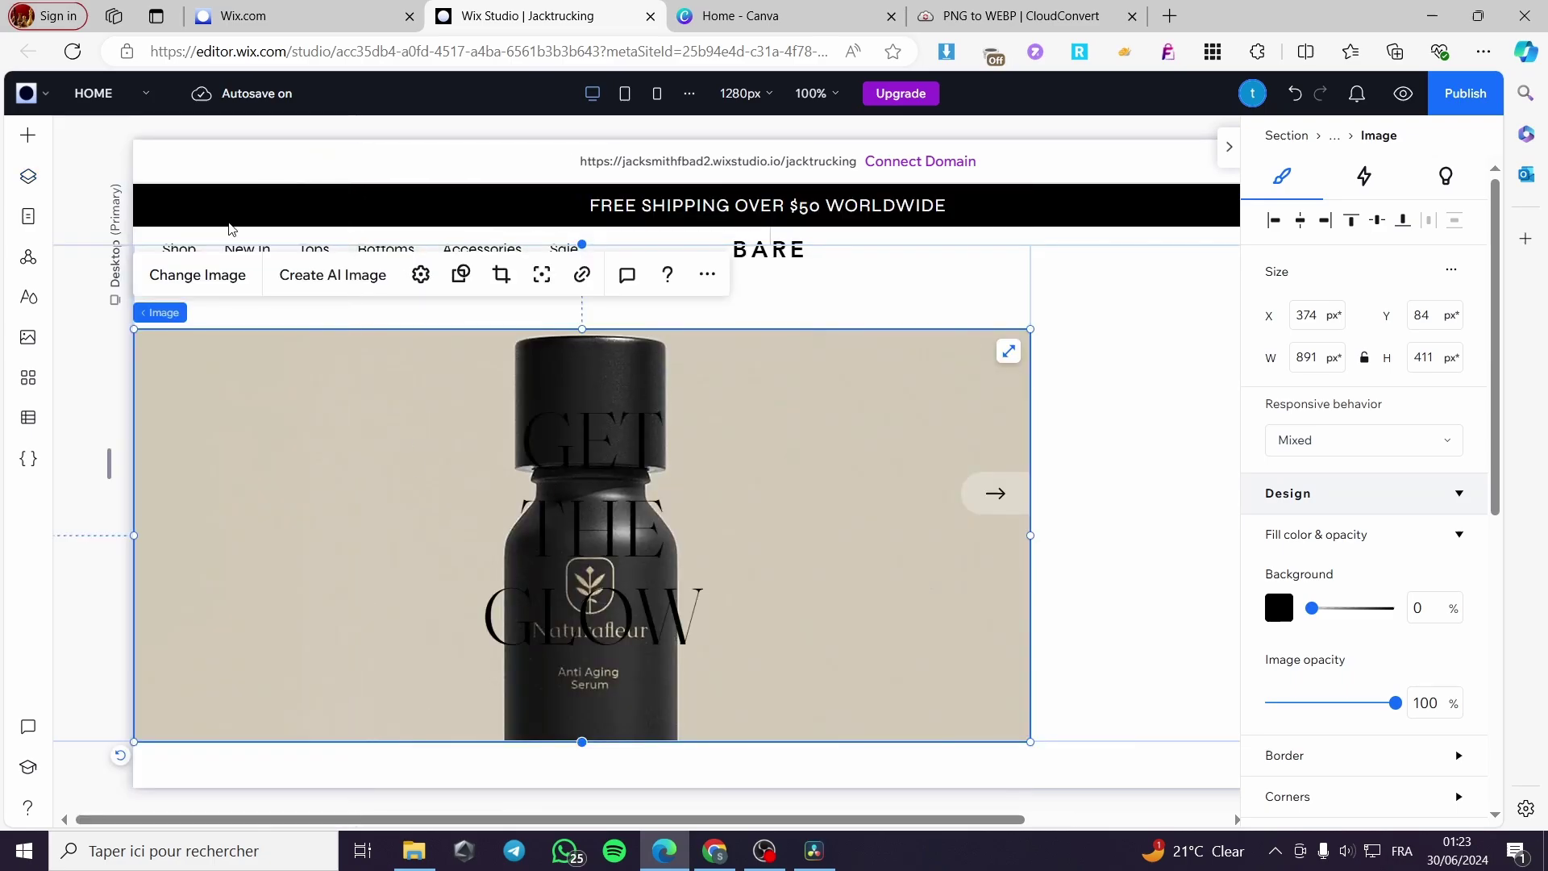
pyautogui.click(222, 285)
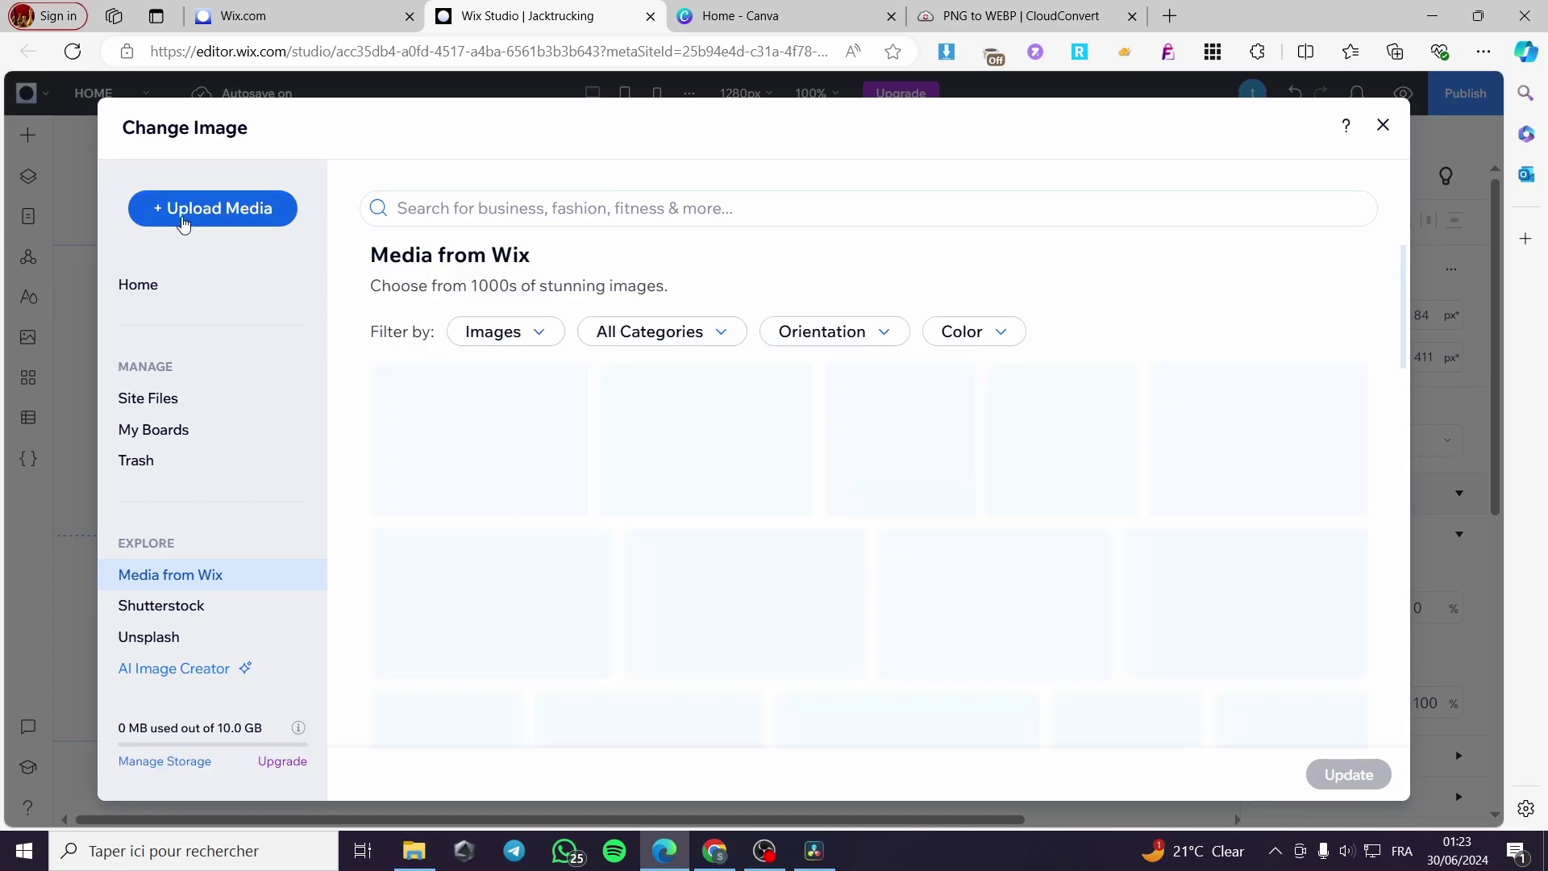
pyautogui.click(780, 12)
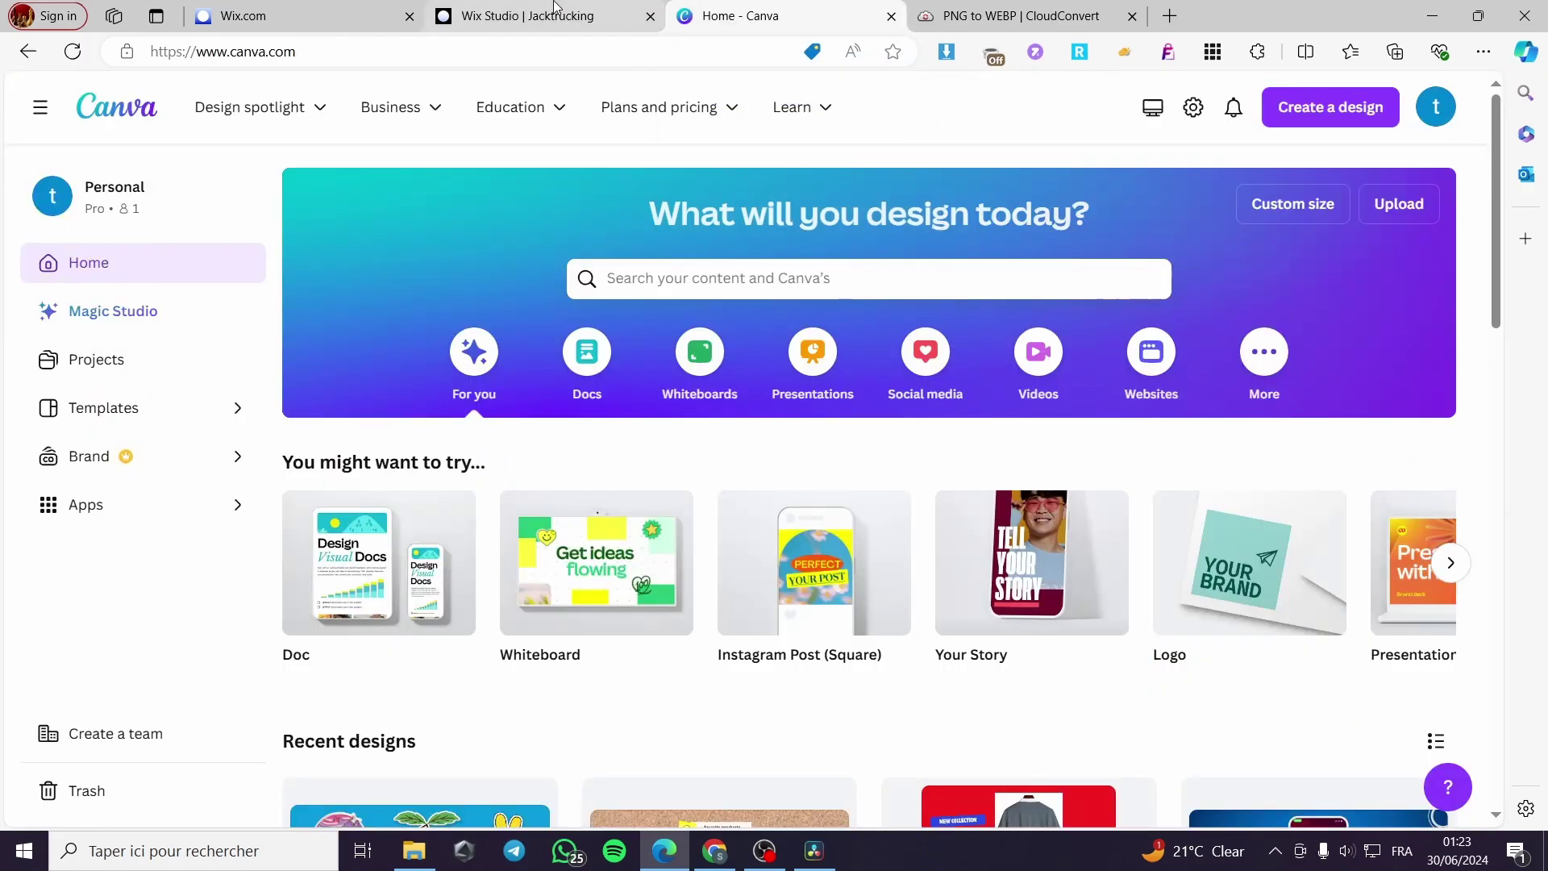
pyautogui.click(498, 14)
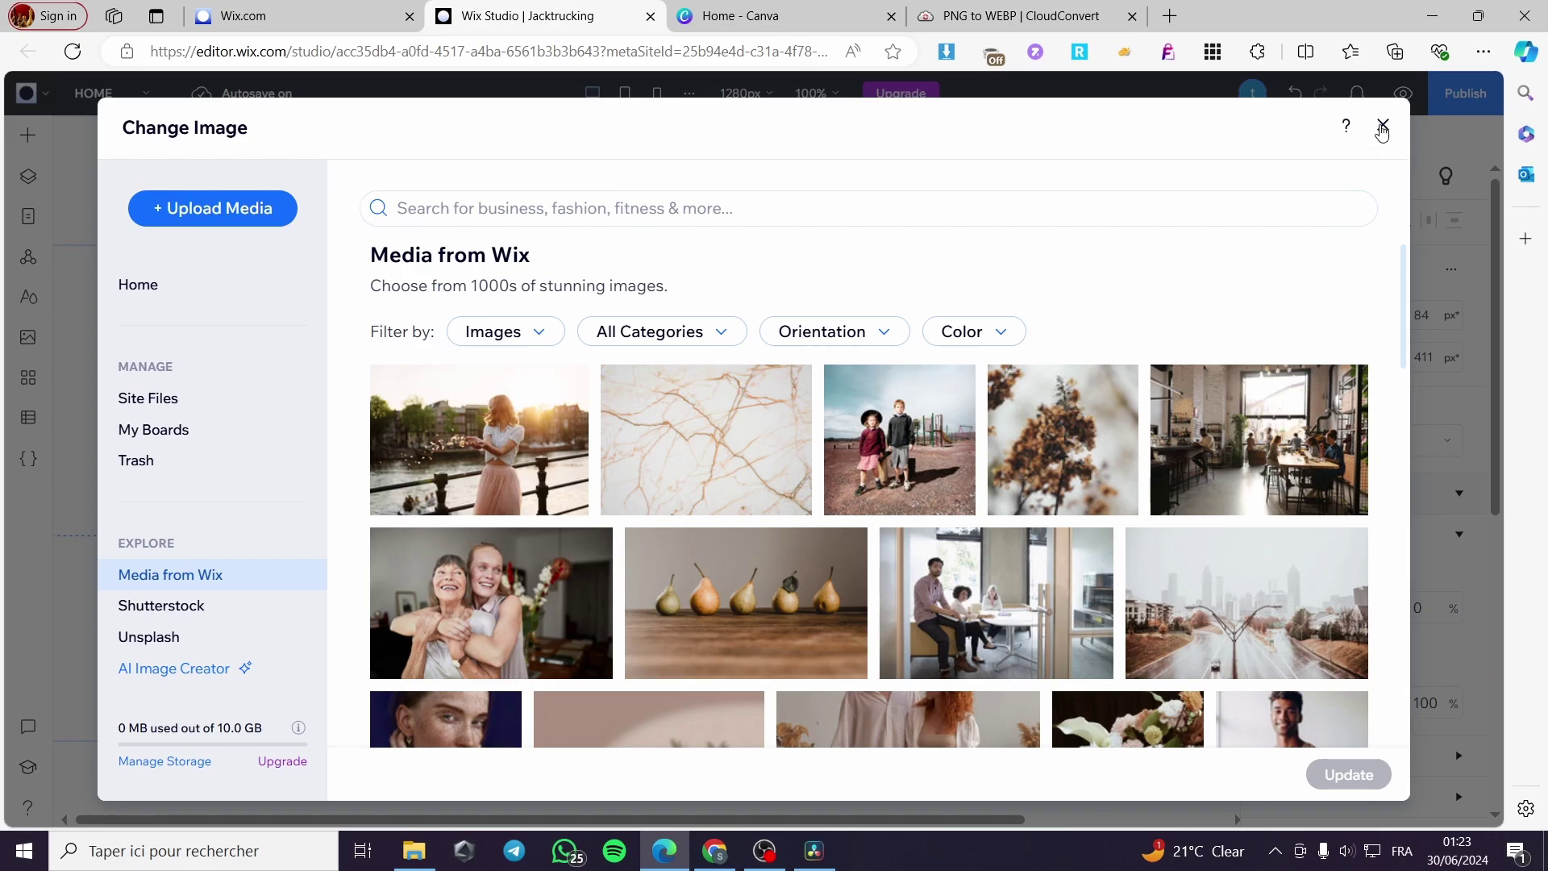
pyautogui.click(1382, 127)
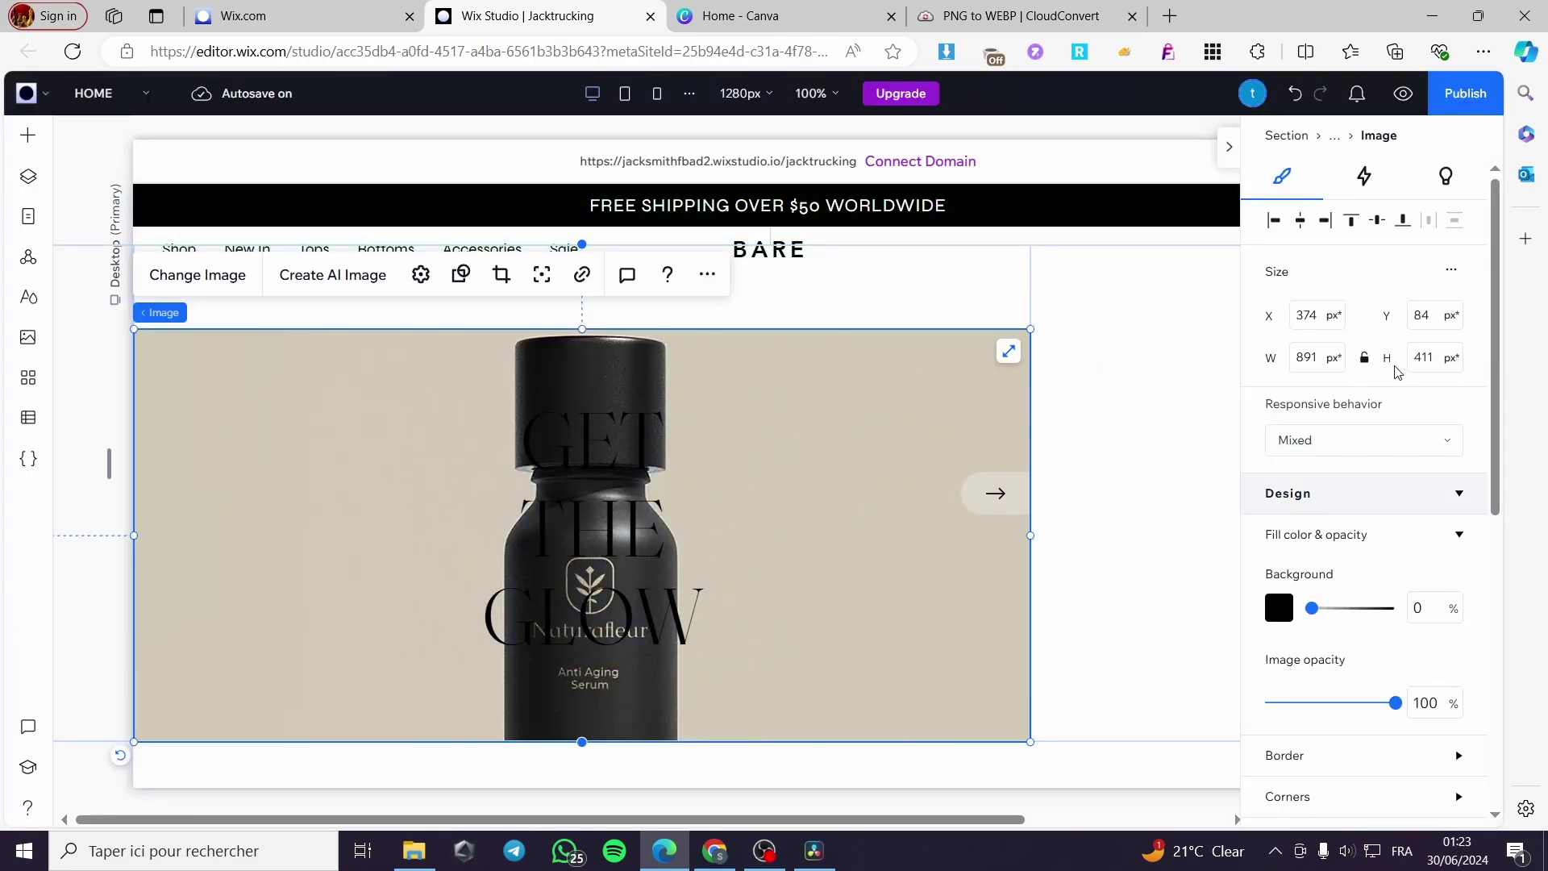
pyautogui.scroll(3, 721, 536)
pyautogui.scroll(-4, 832, 482)
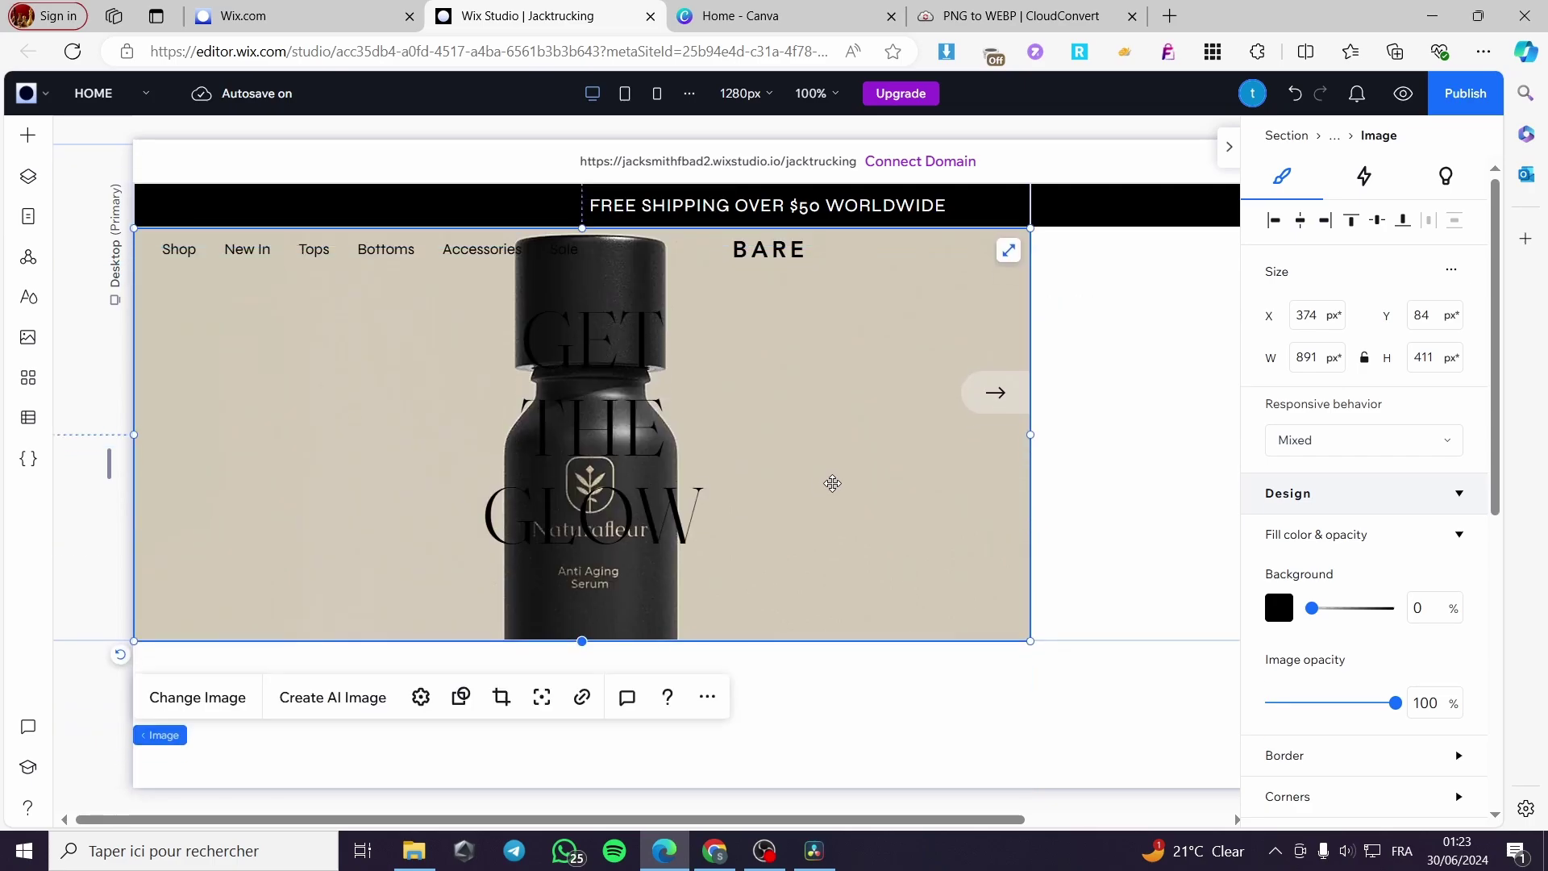
pyautogui.scroll(2, 879, 401)
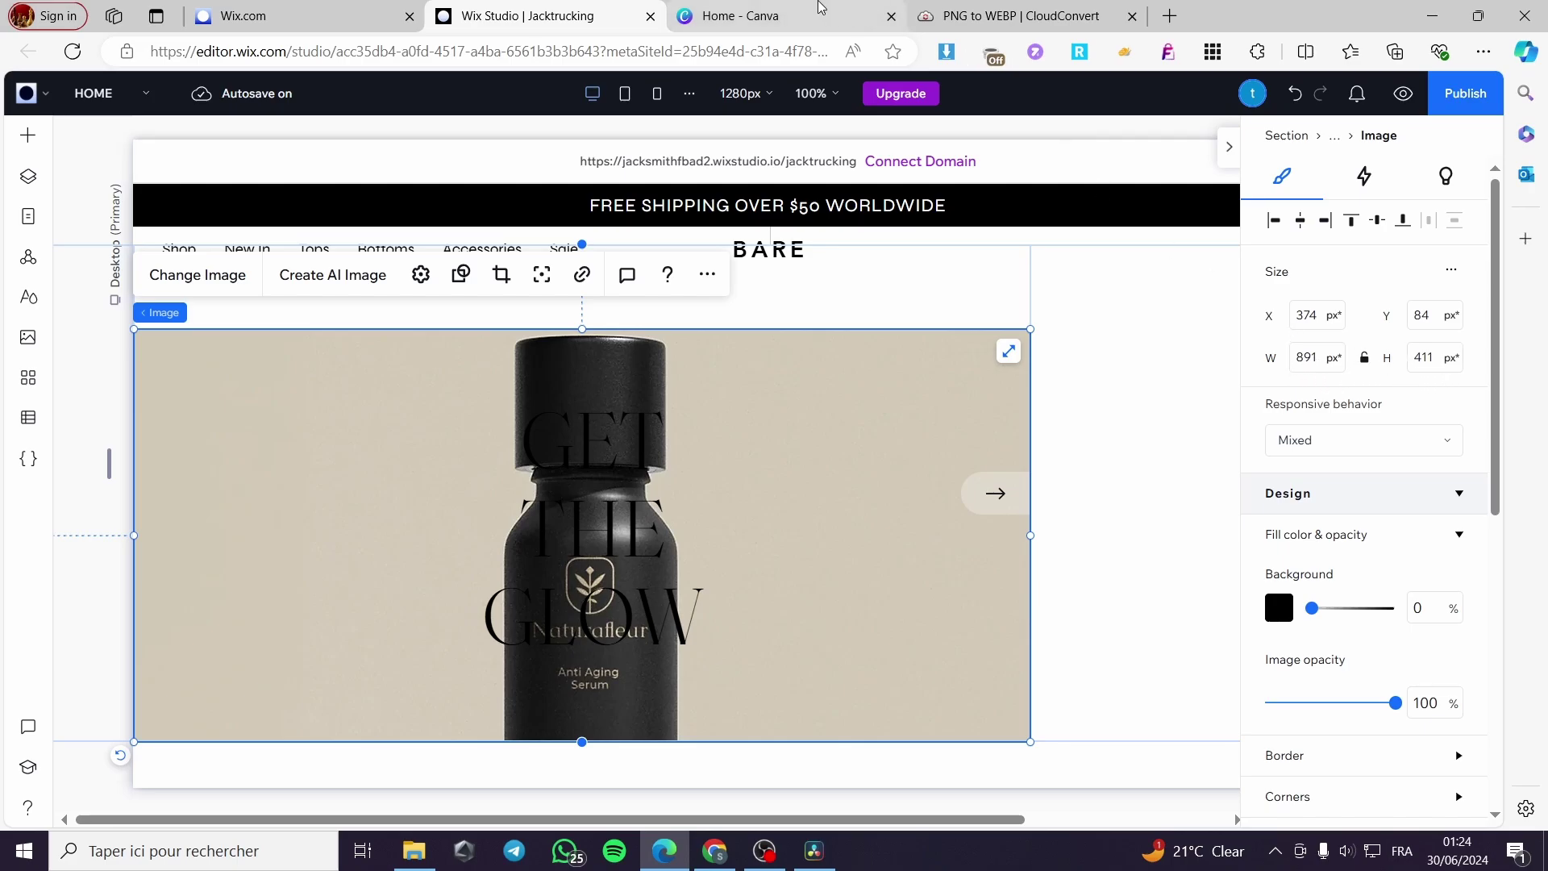
# - Switch to Canva and create a custom-size design of 891 × 411 px to match the slideshow image
pyautogui.click(791, 7)
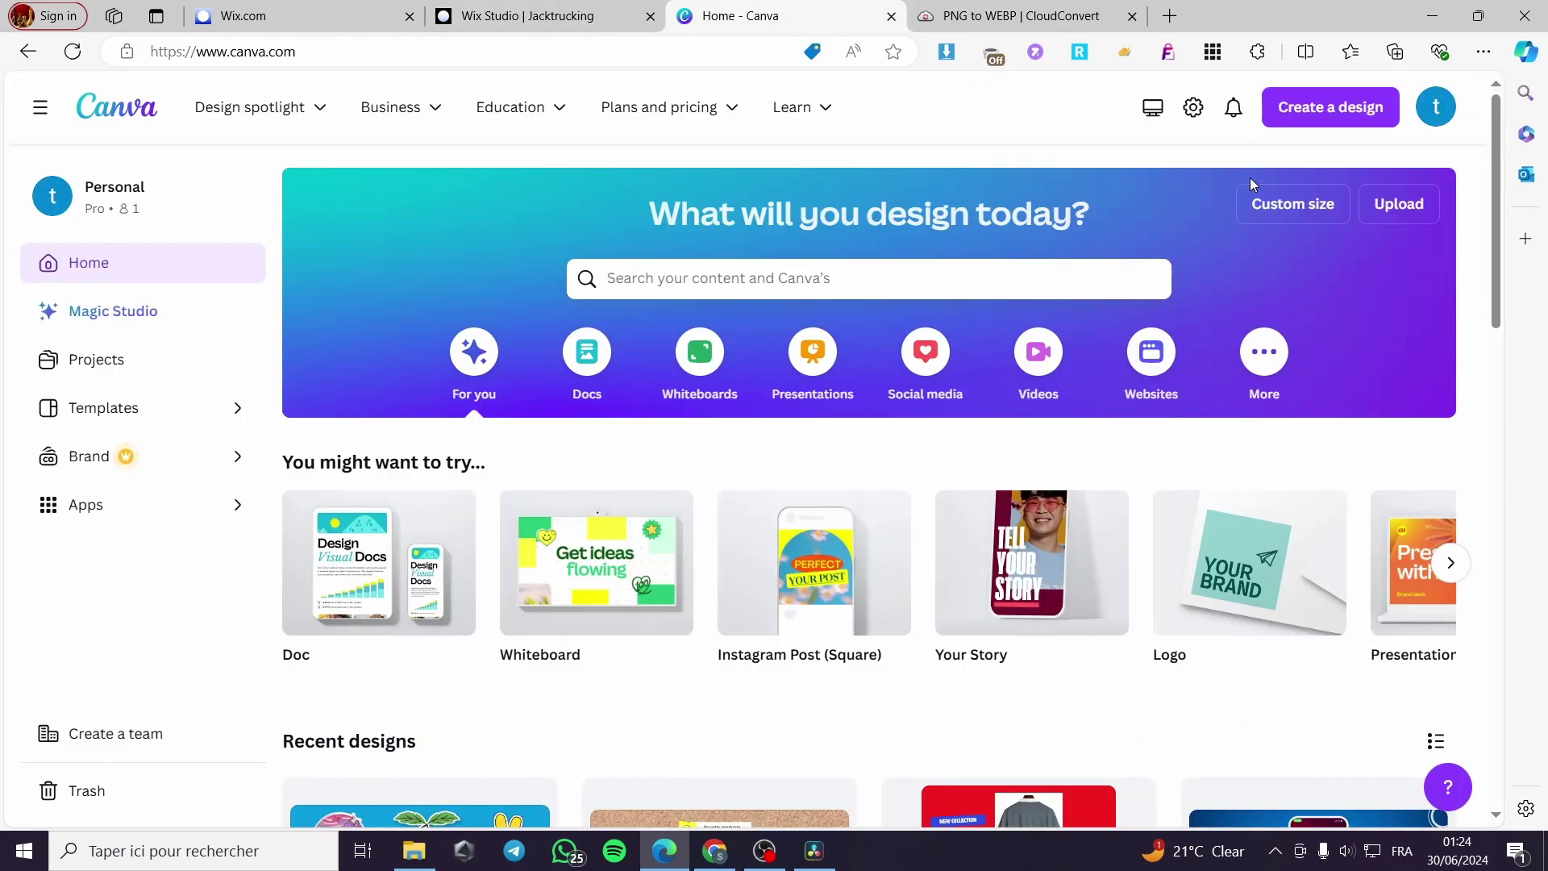
pyautogui.click(1377, 117)
pyautogui.click(1085, 728)
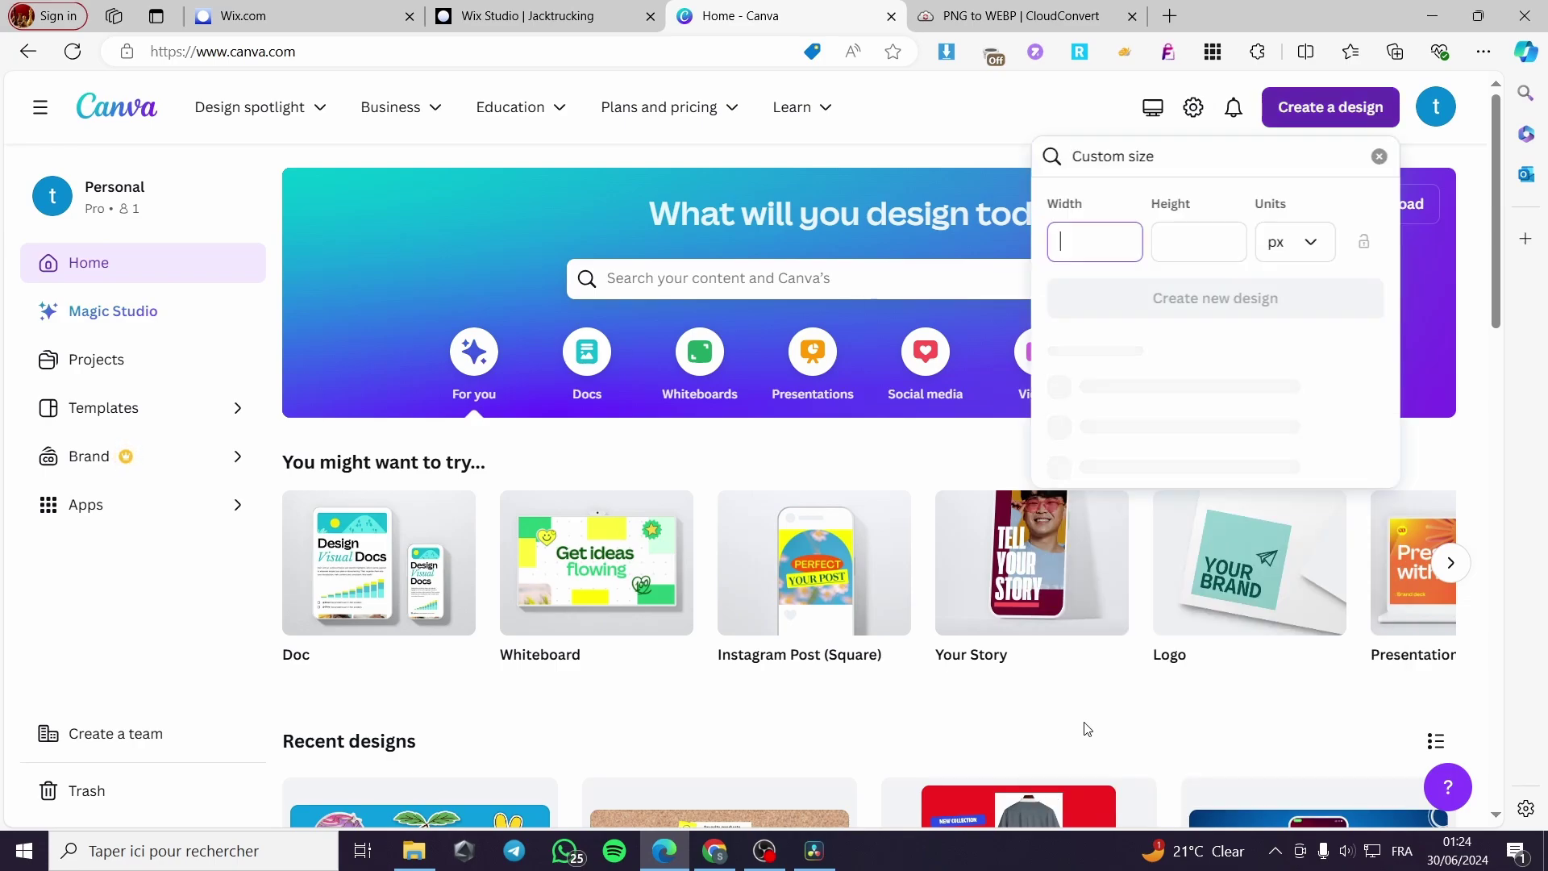
pyautogui.click(587, 11)
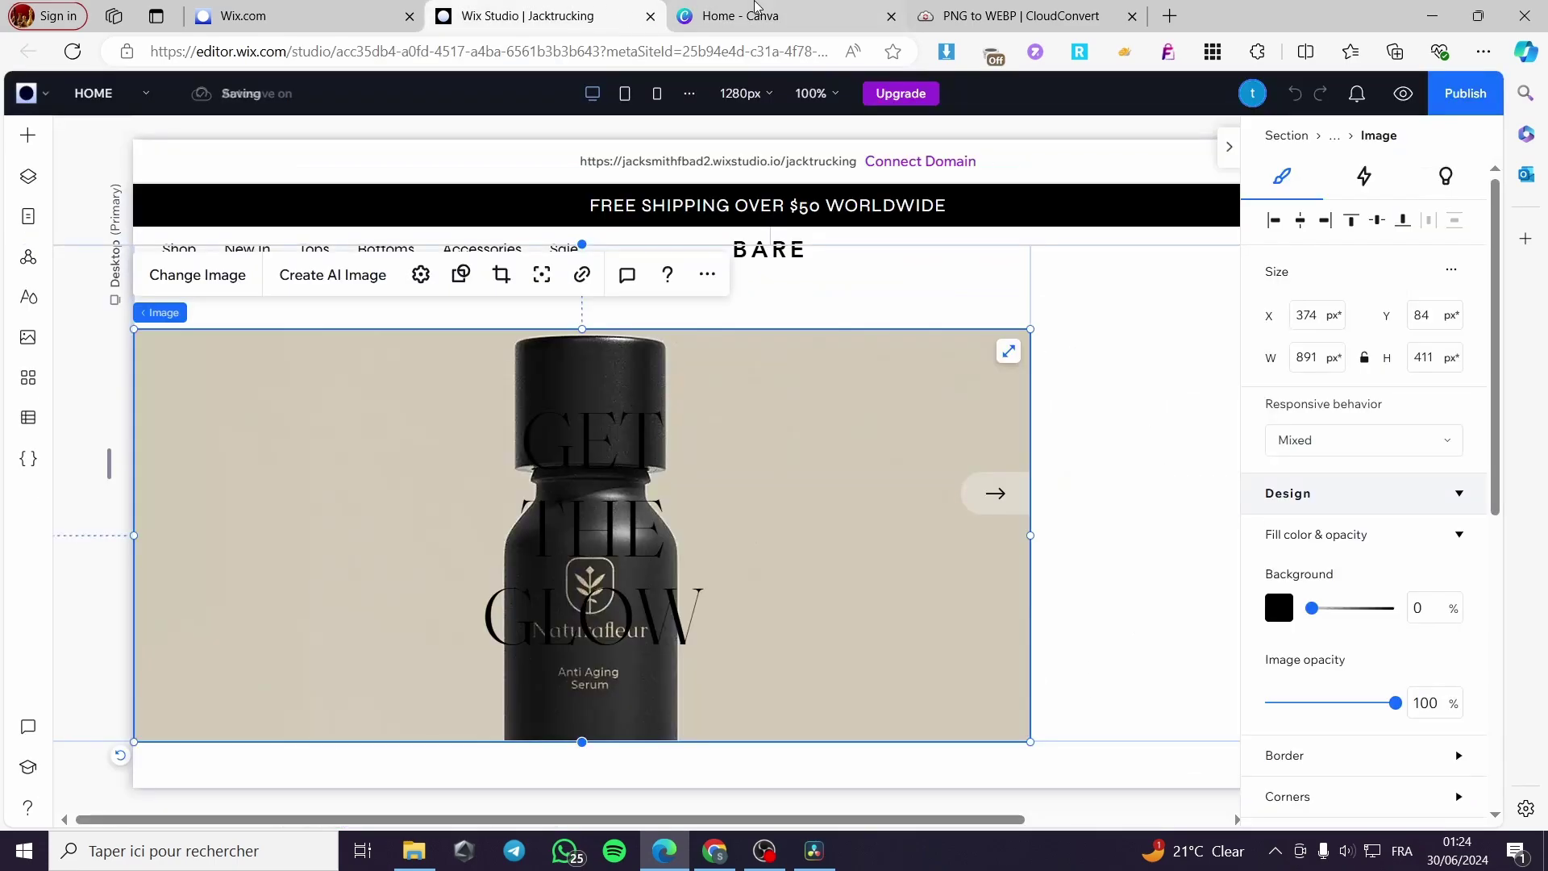
pyautogui.click(780, 11)
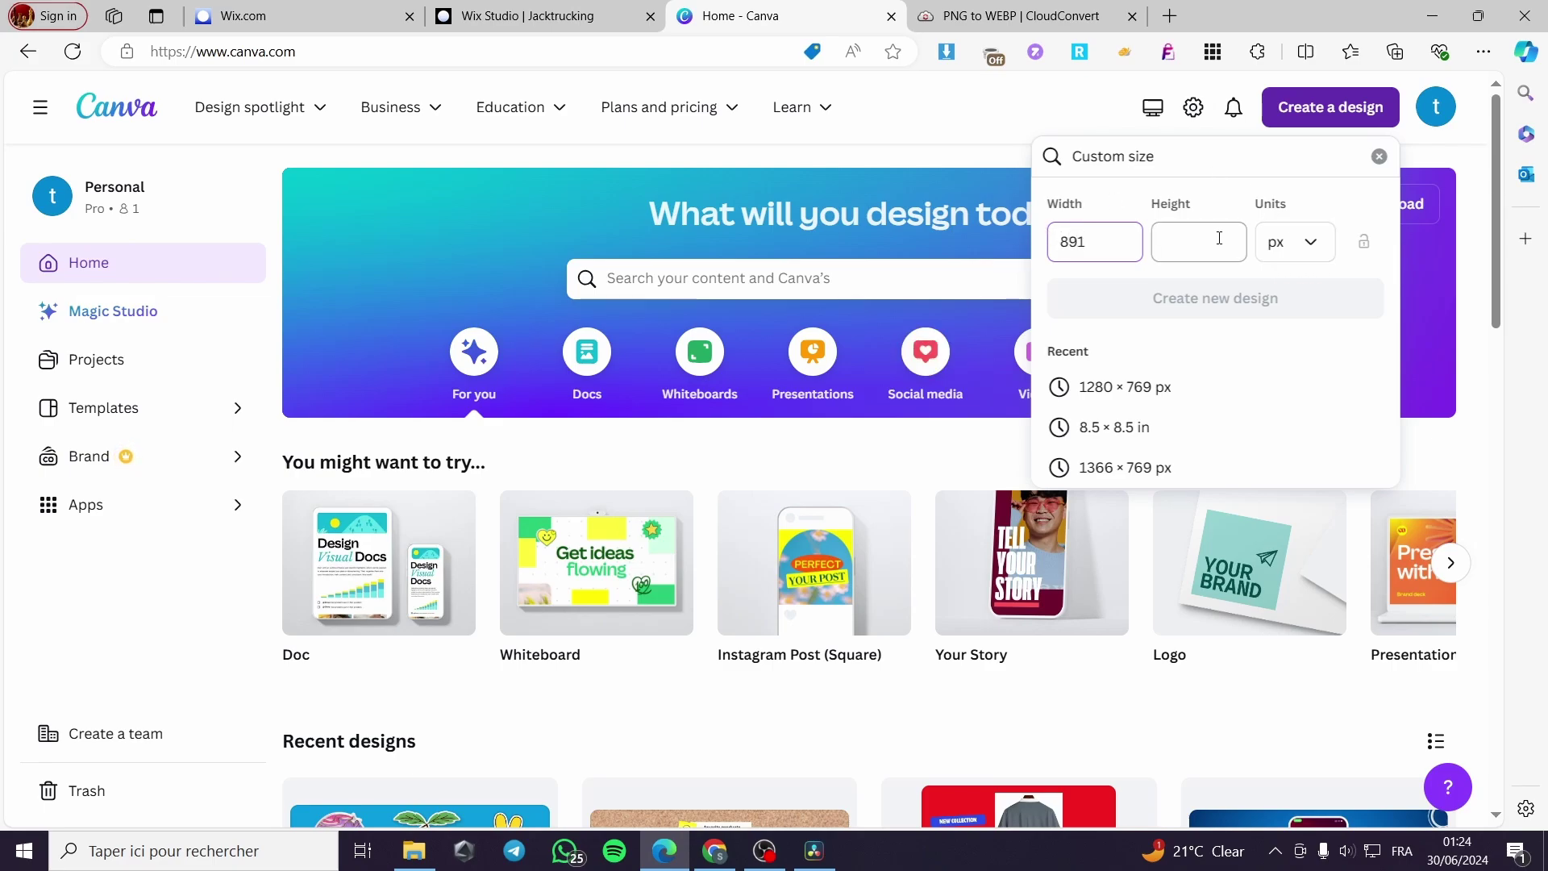
pyautogui.click(646, 6)
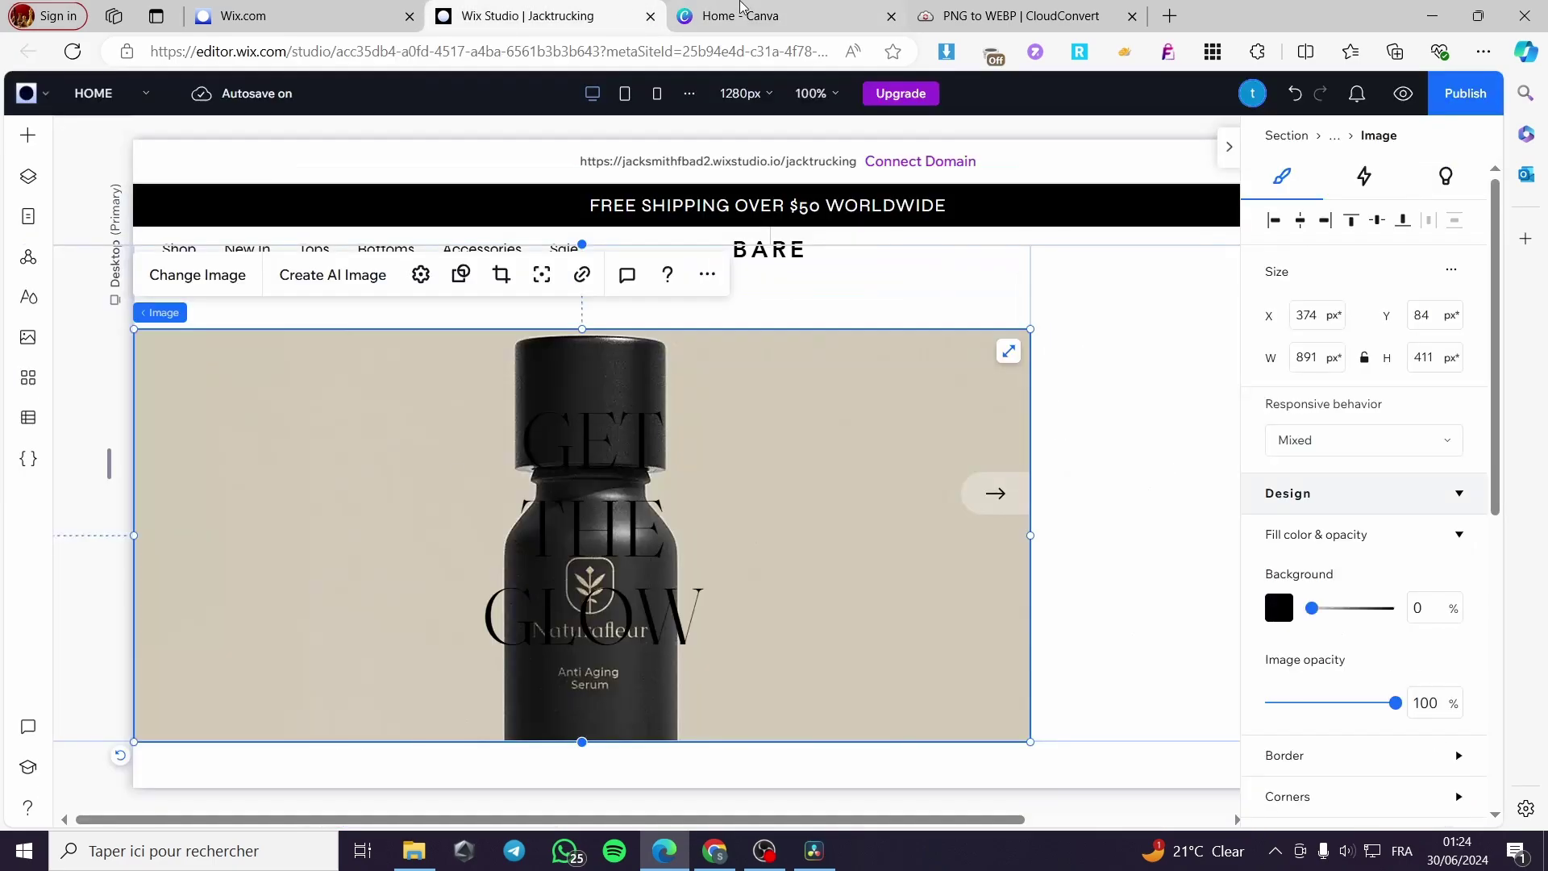
pyautogui.click(826, 14)
pyautogui.write('411')
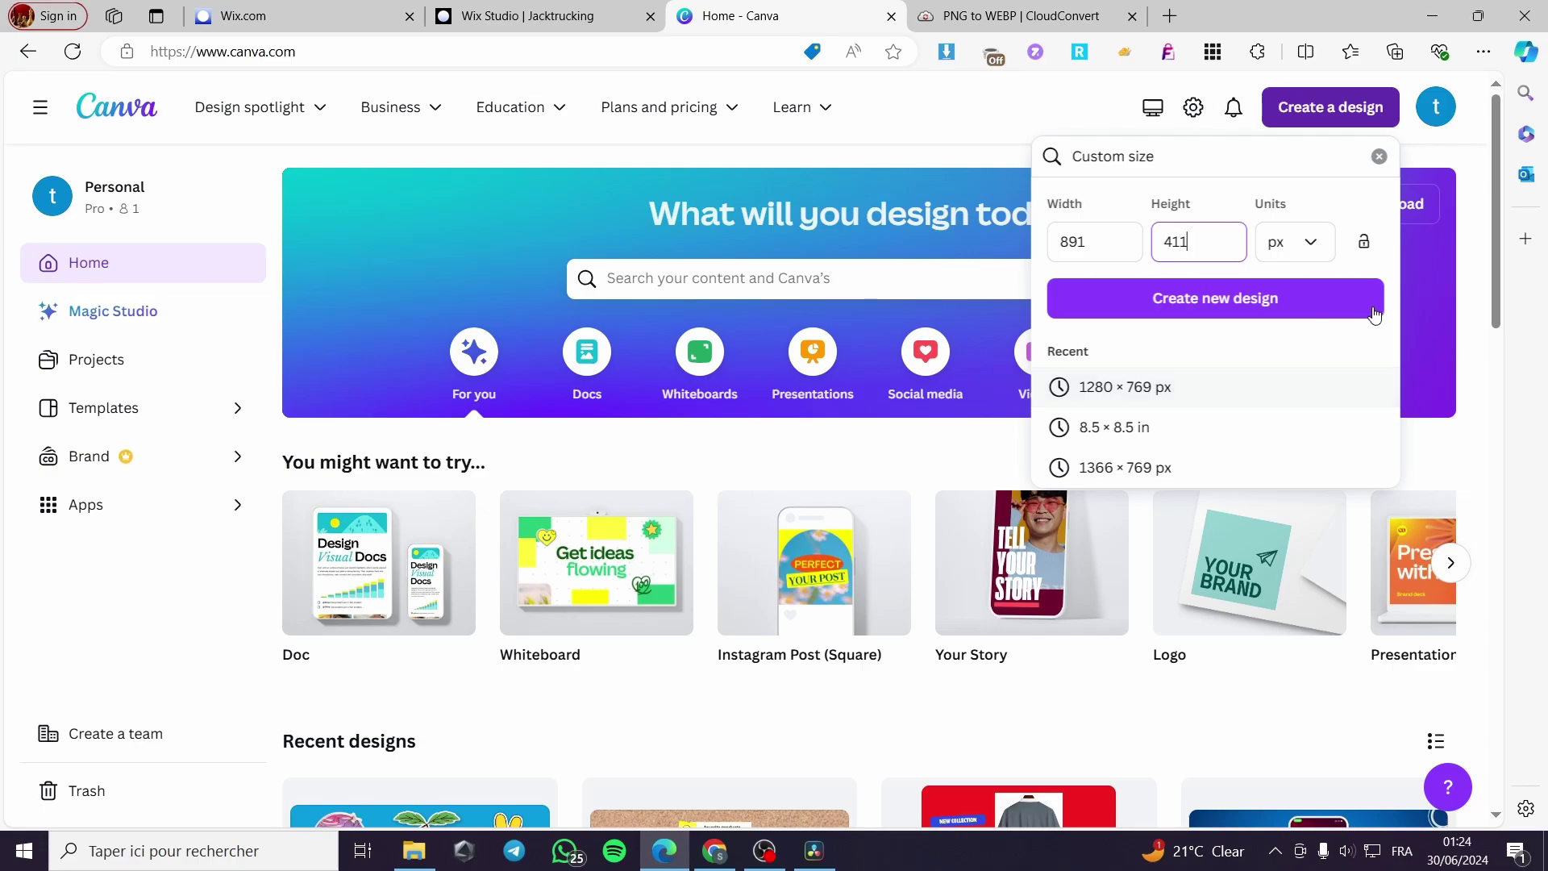
pyautogui.click(1374, 315)
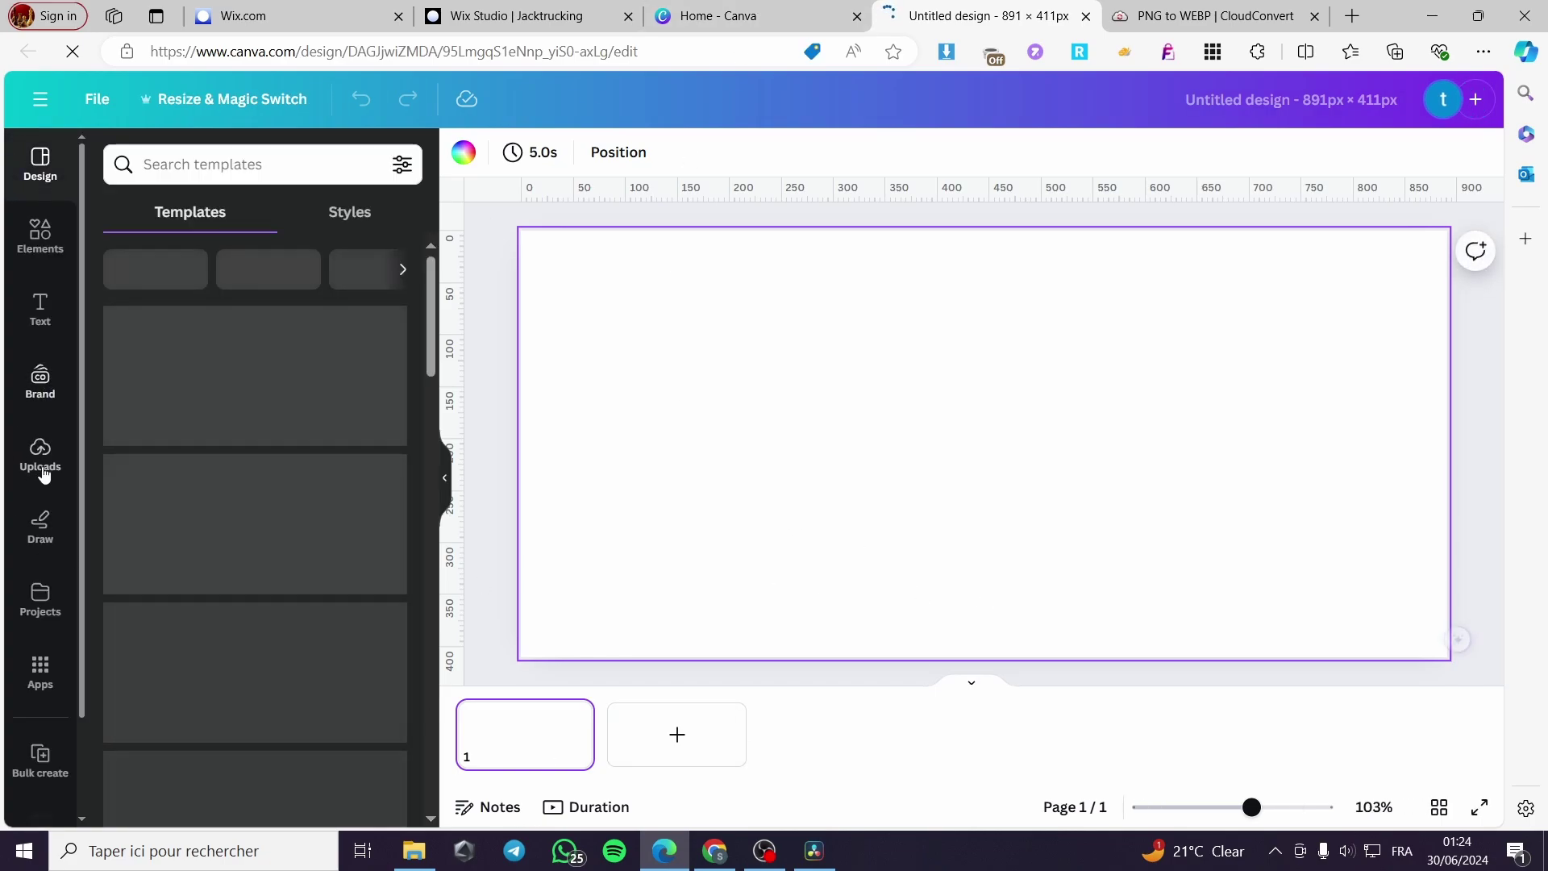
# - Insert the uploaded "PRO LOGO DESIGN" image on the first page and enlarge it to fill the whole page
pyautogui.click(41, 458)
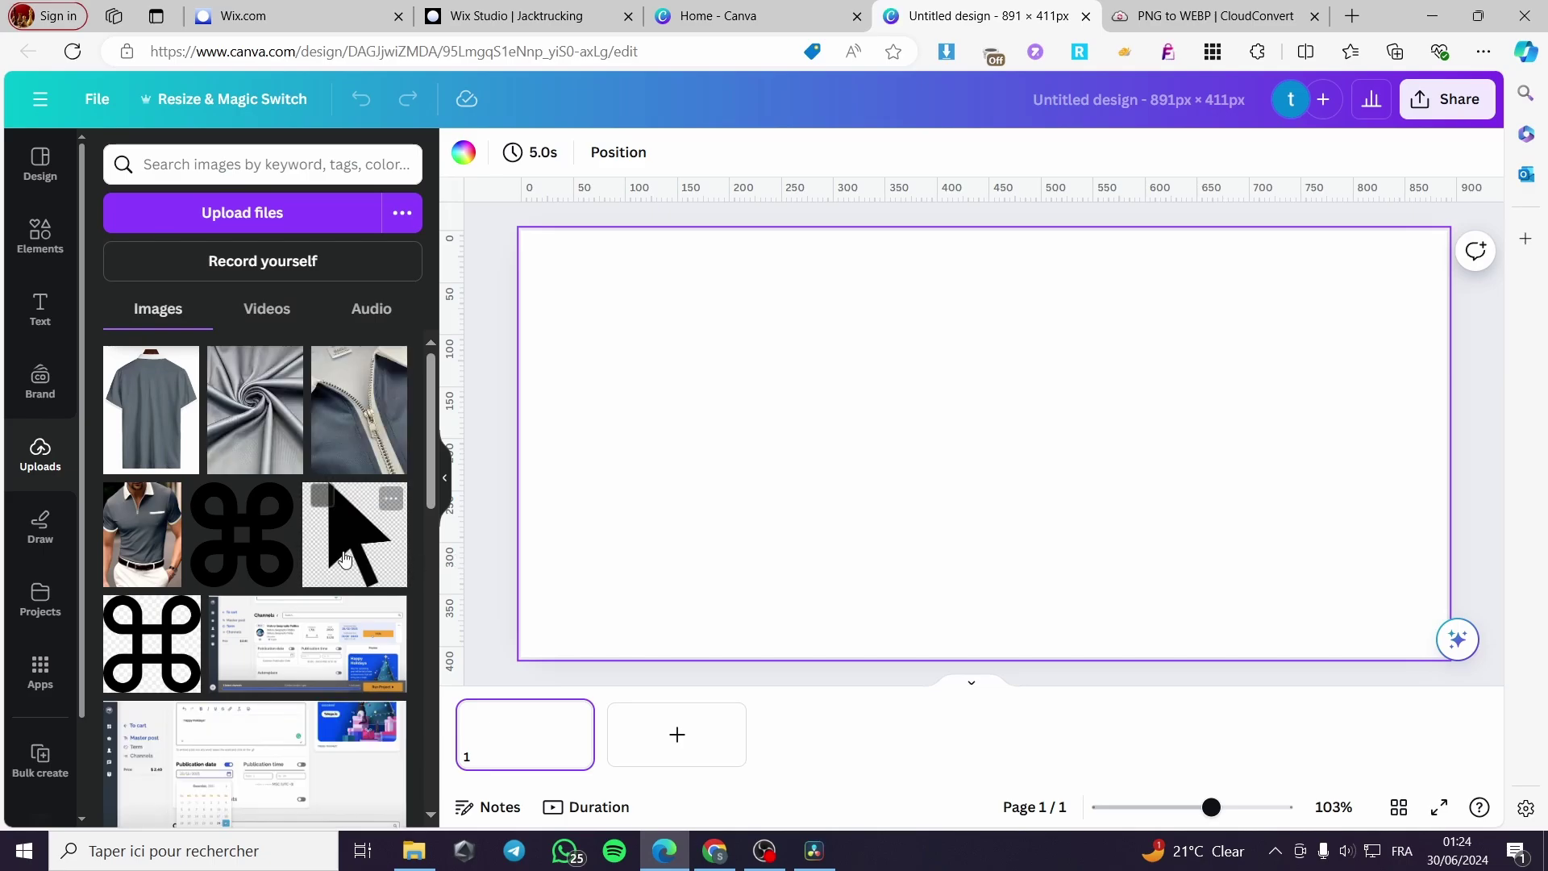
pyautogui.scroll(-10, 345, 558)
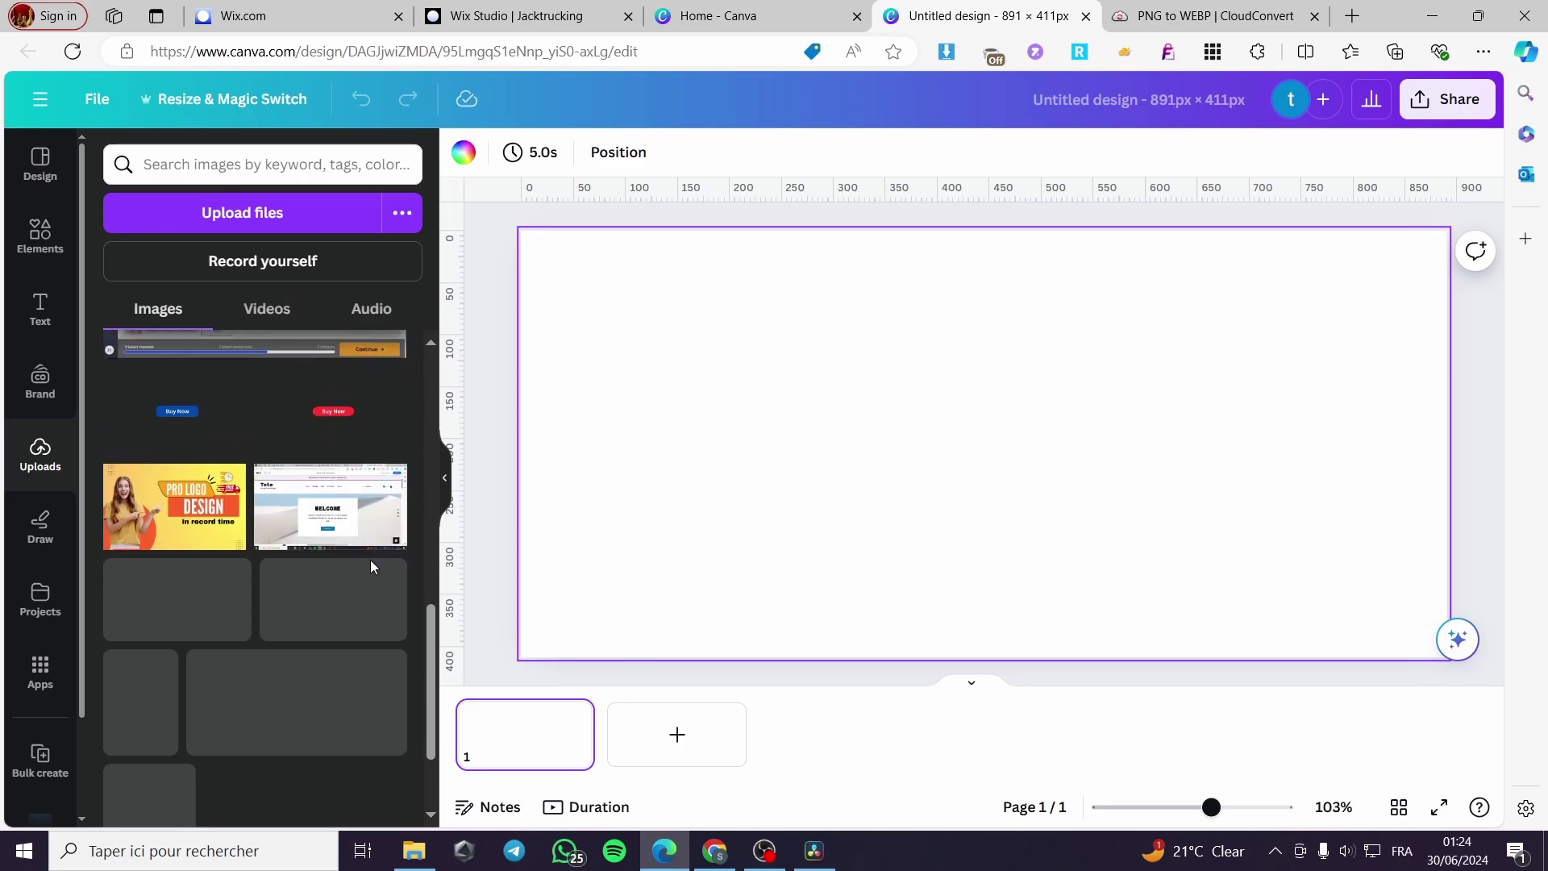
pyautogui.click(174, 507)
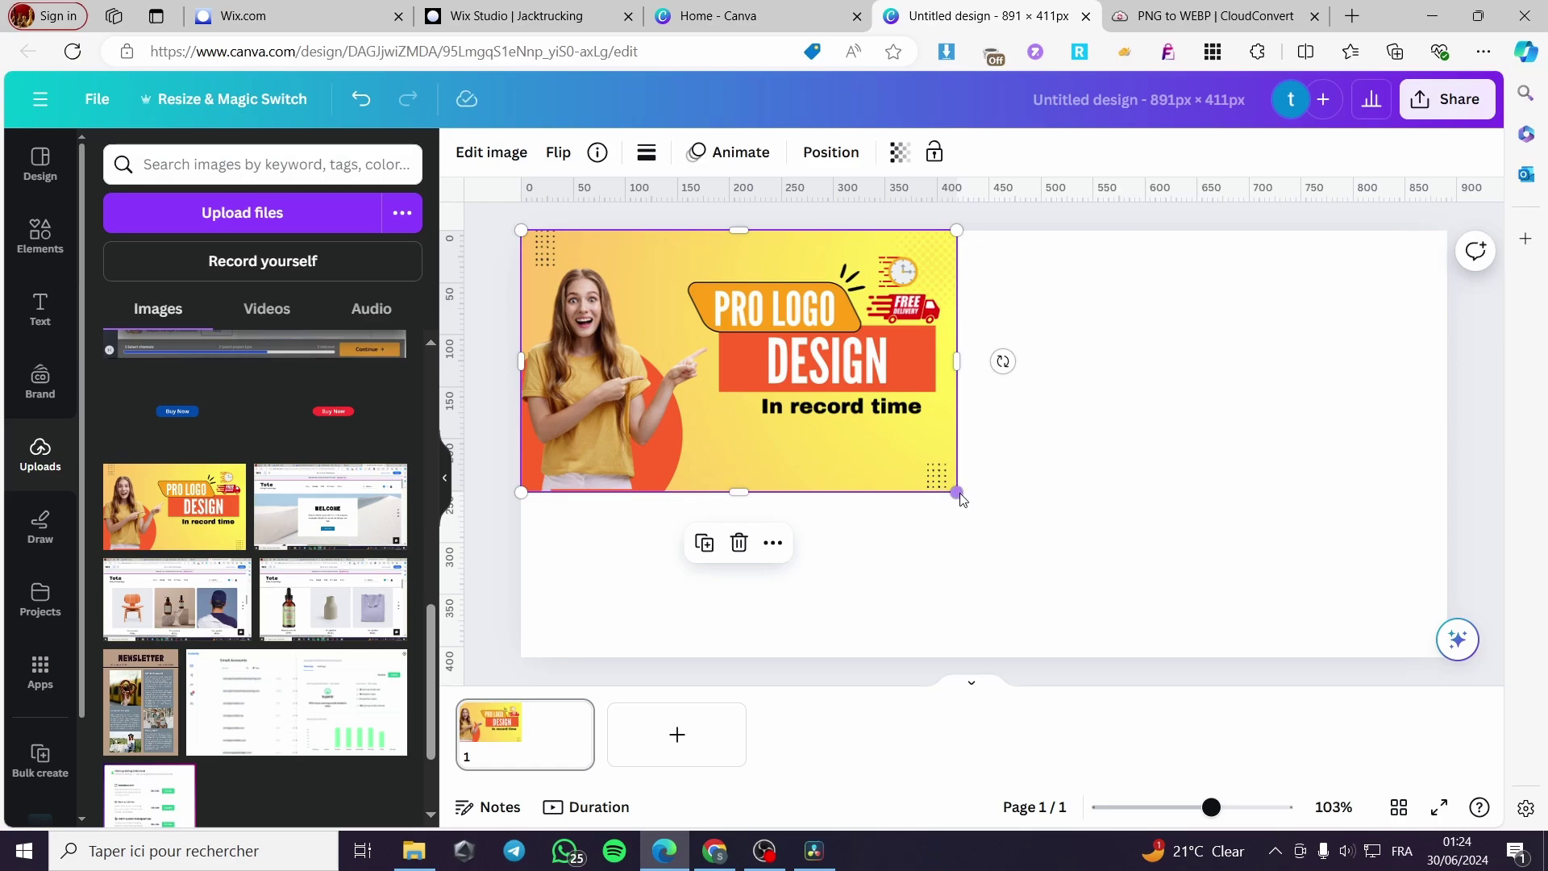
pyautogui.moveTo(957, 493); pyautogui.dragTo(1292, 482)
pyautogui.moveTo(1197, 432); pyautogui.dragTo(1443, 430)
pyautogui.moveTo(984, 635); pyautogui.dragTo(988, 654)
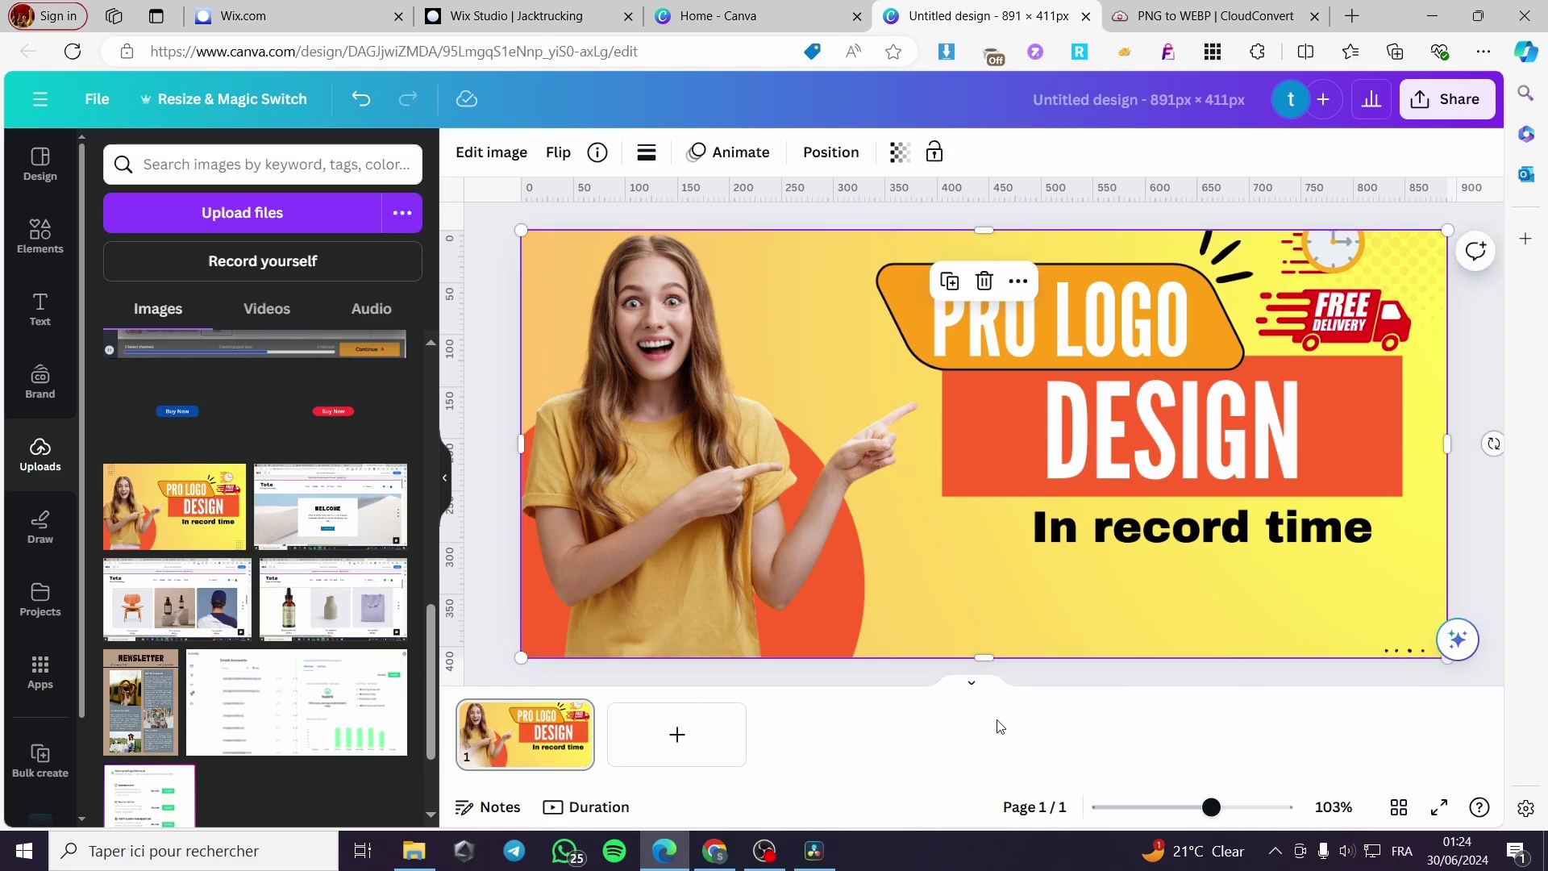
# - Add a second page and fill it with the uploaded "learn The basics vol.1" image
pyautogui.click(677, 734)
pyautogui.scroll(-1, 216, 661)
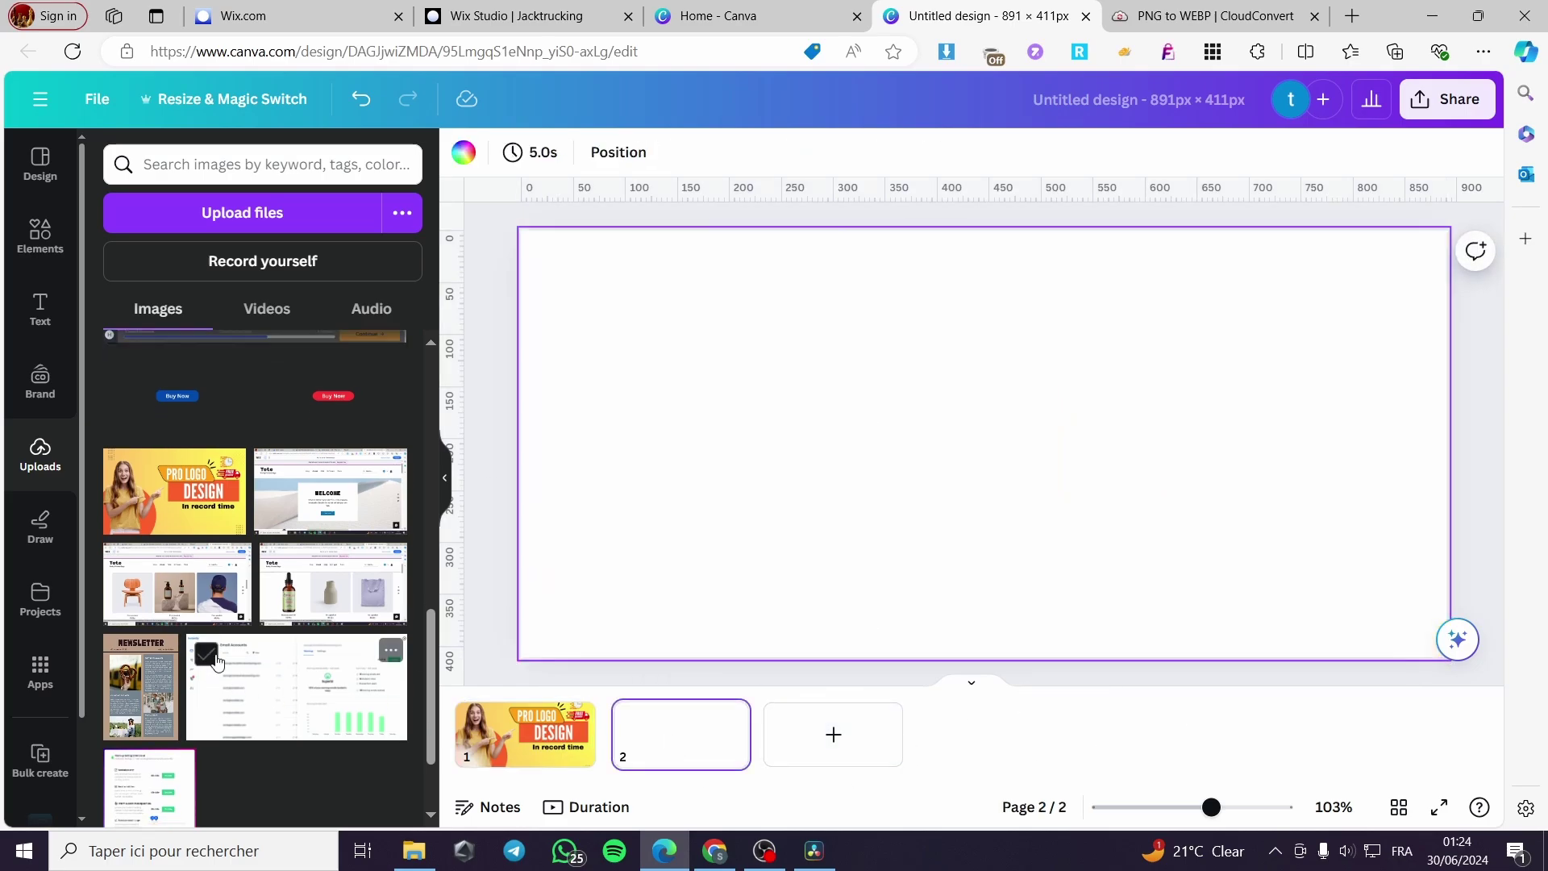
pyautogui.scroll(-10, 216, 661)
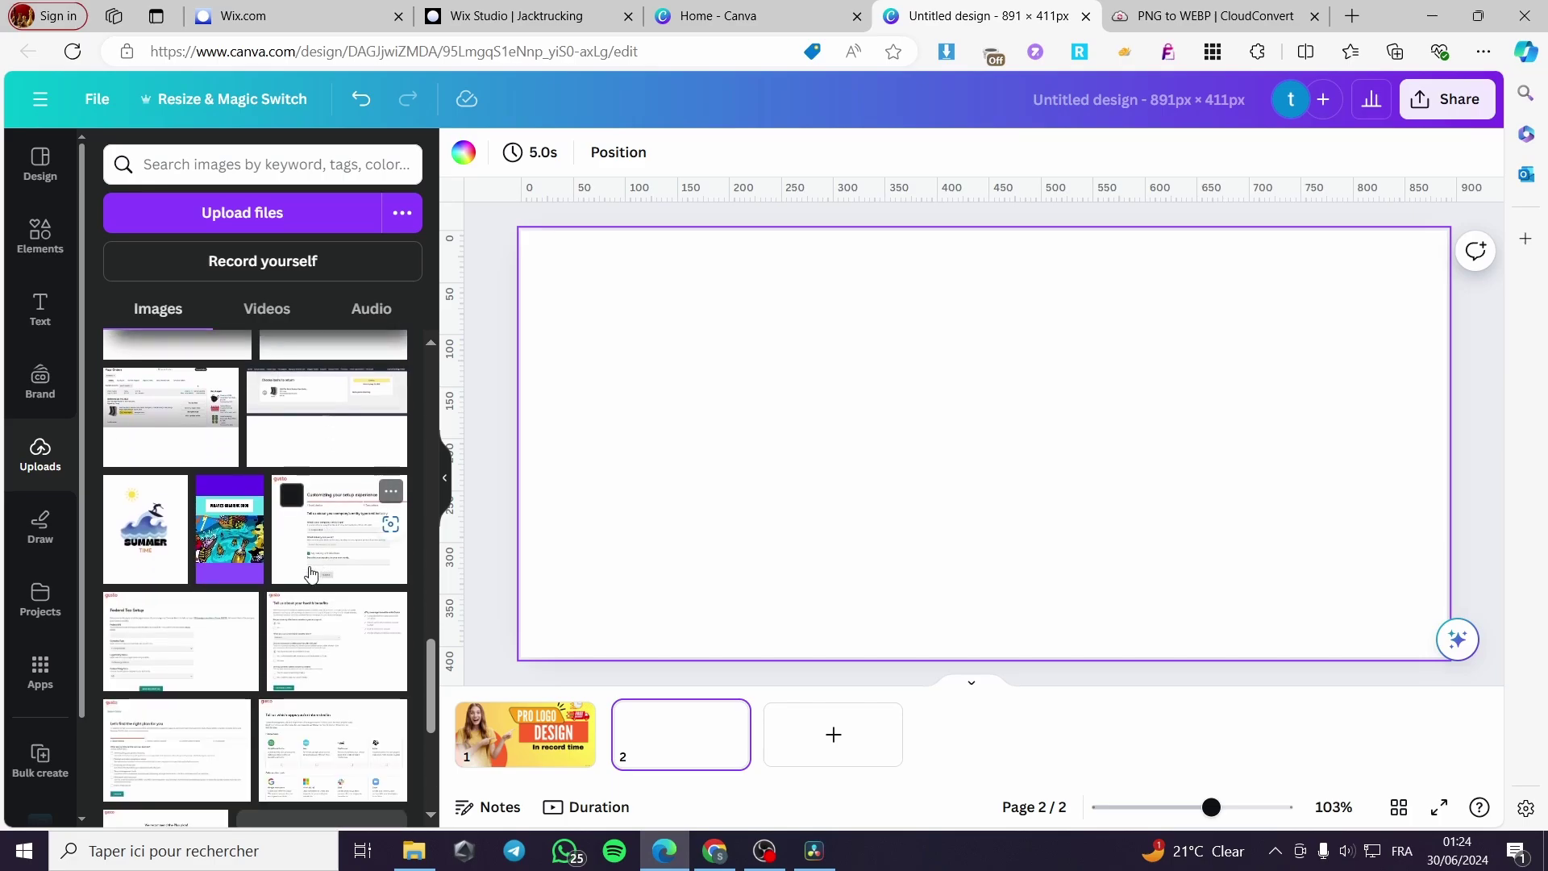
pyautogui.scroll(-10, 311, 574)
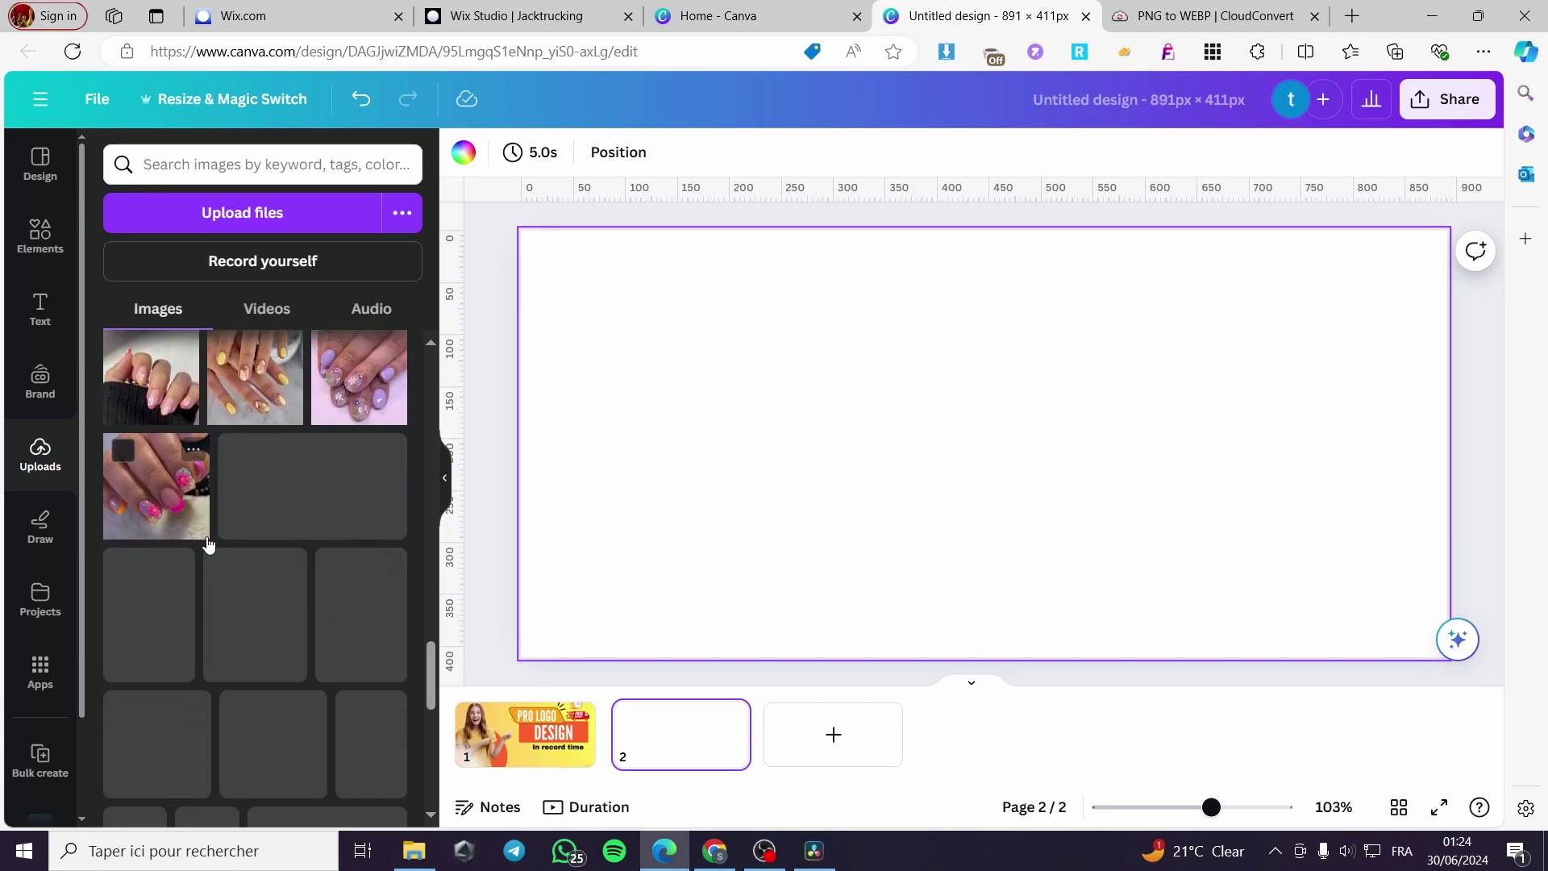
pyautogui.click(312, 487)
pyautogui.moveTo(1053, 444); pyautogui.dragTo(826, 356)
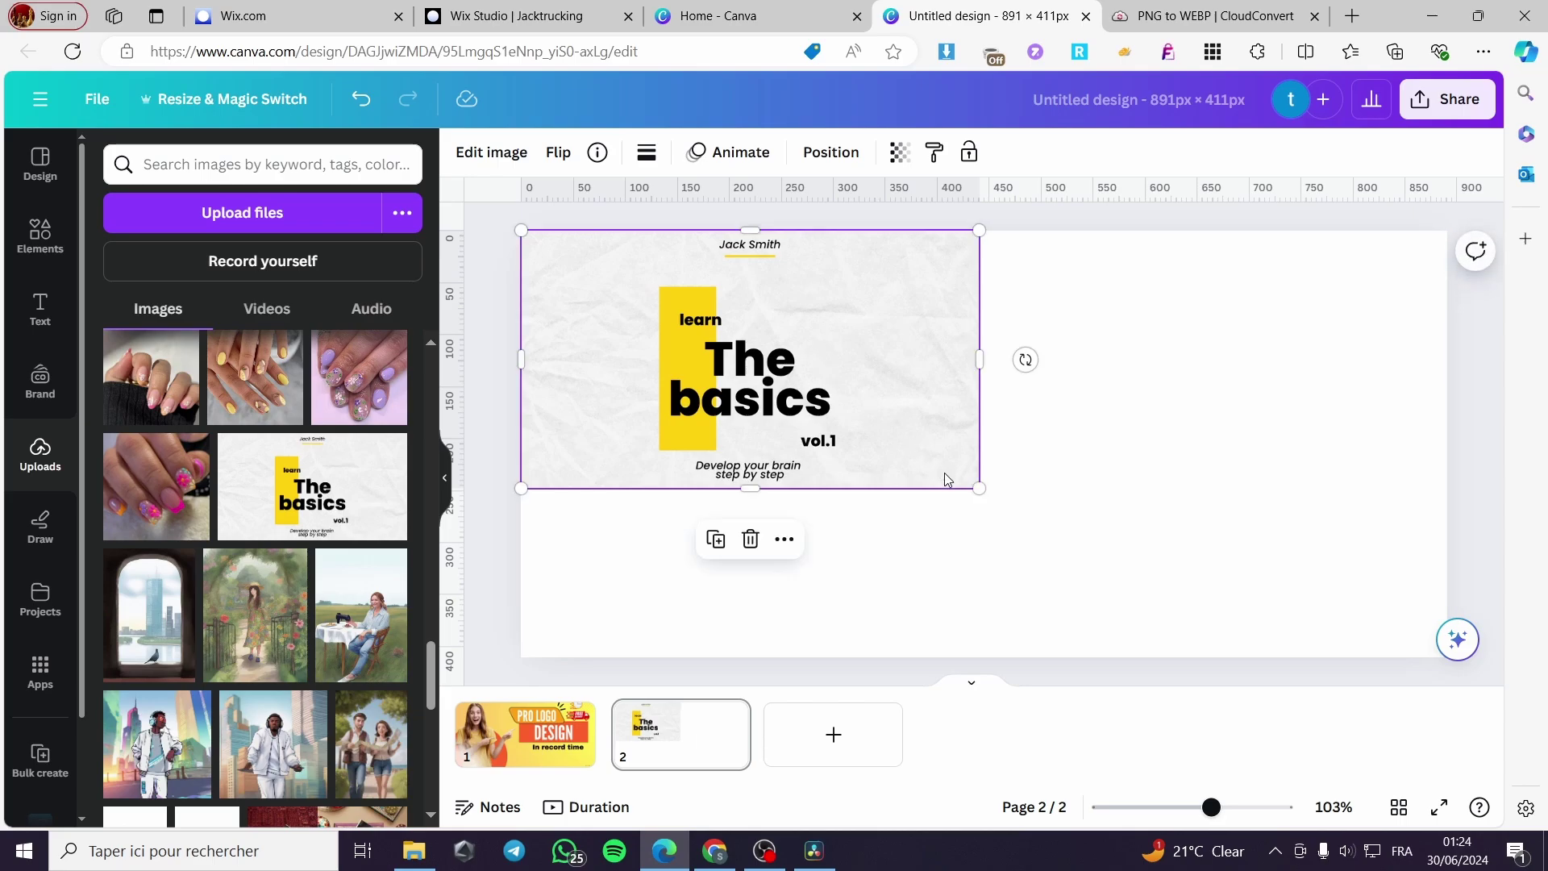
pyautogui.moveTo(978, 490); pyautogui.dragTo(1362, 496)
pyautogui.moveTo(1282, 448); pyautogui.dragTo(1447, 443)
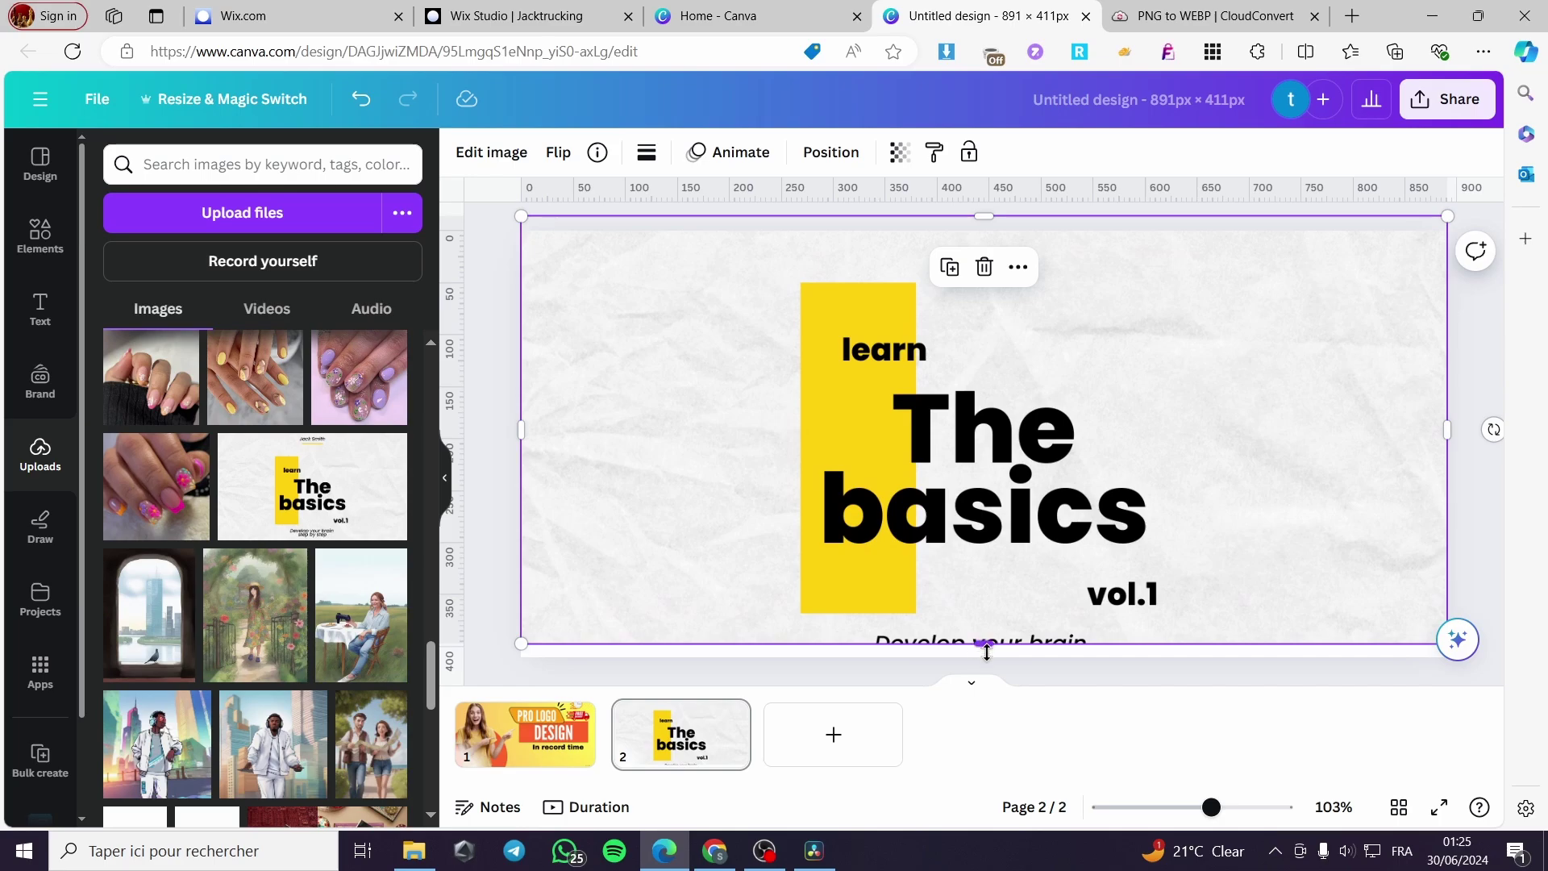
pyautogui.moveTo(986, 652); pyautogui.dragTo(983, 657)
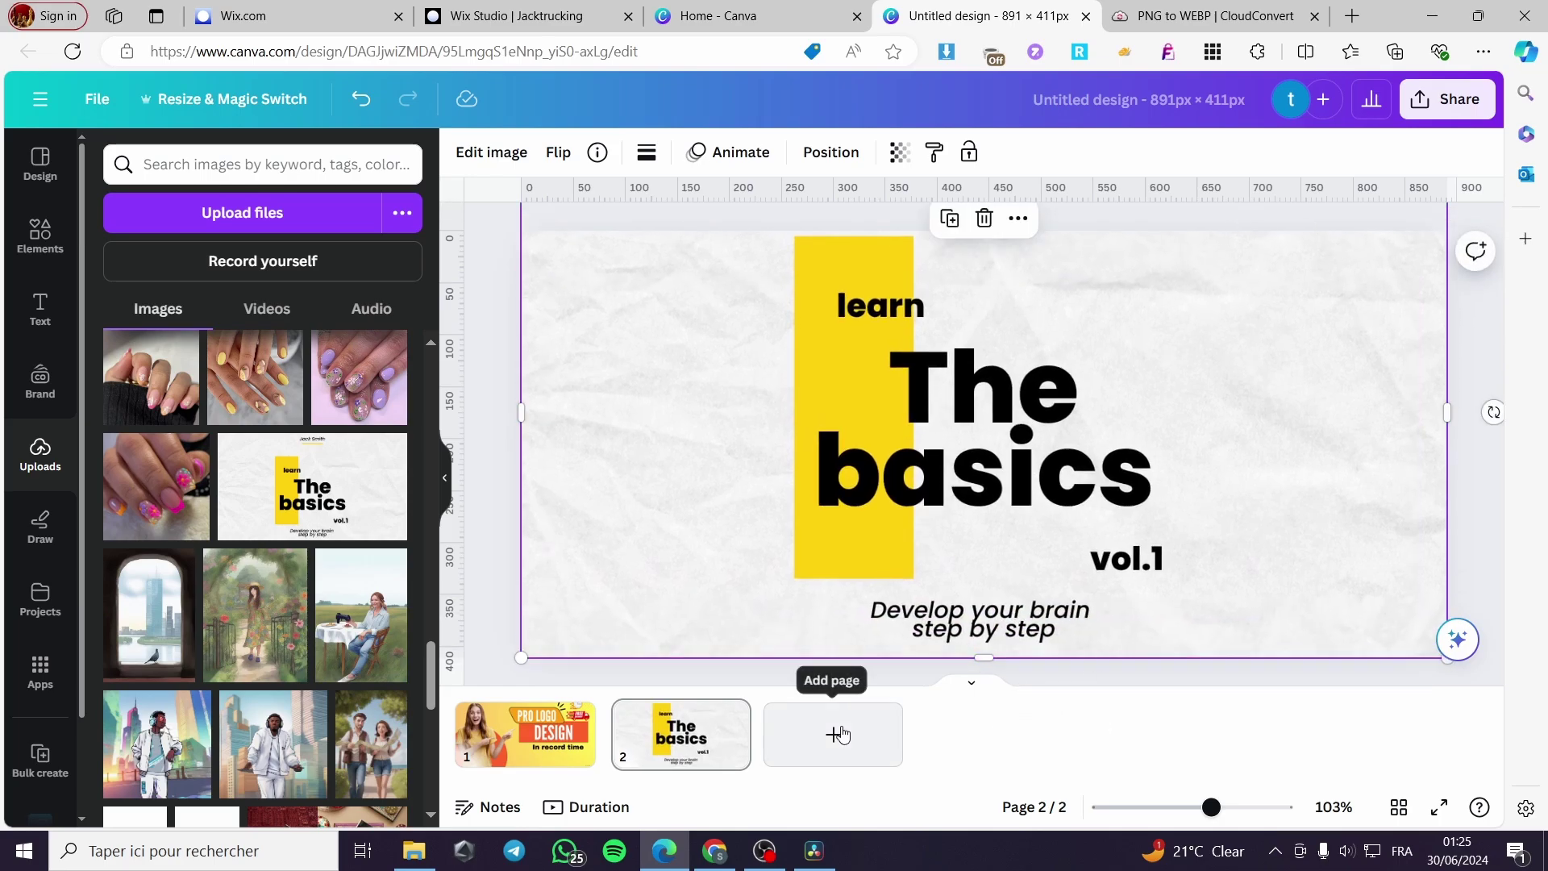
# - Add a third page and place the cartoon man with headphones on its left side, scaled to the page's height
pyautogui.click(837, 731)
pyautogui.scroll(-4, 303, 542)
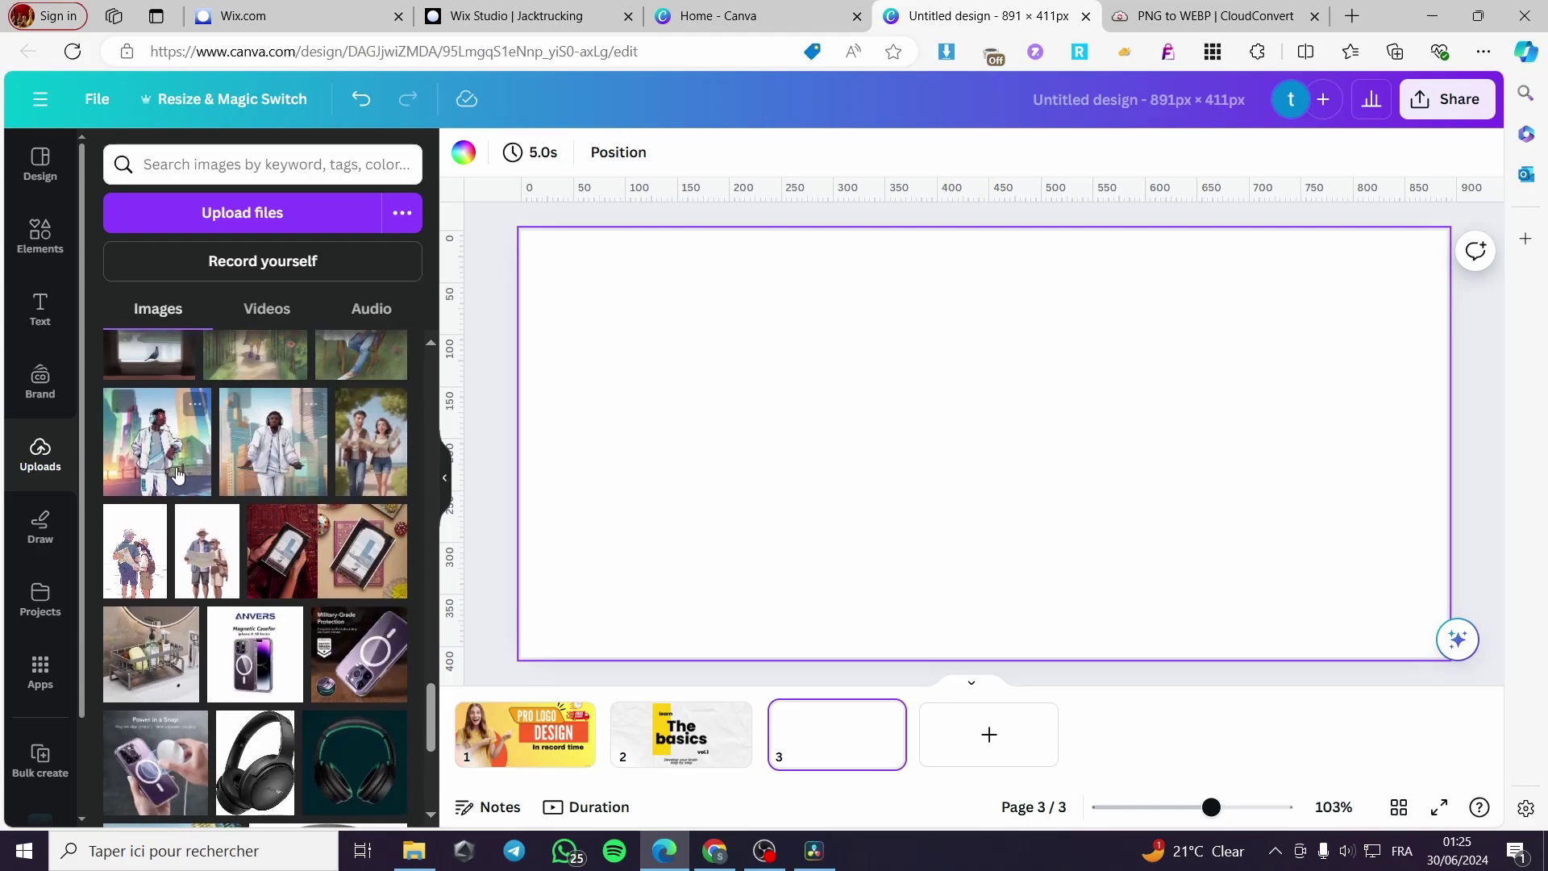
pyautogui.click(157, 442)
pyautogui.moveTo(1070, 470); pyautogui.dragTo(748, 401)
pyautogui.moveTo(801, 511); pyautogui.dragTo(1061, 559)
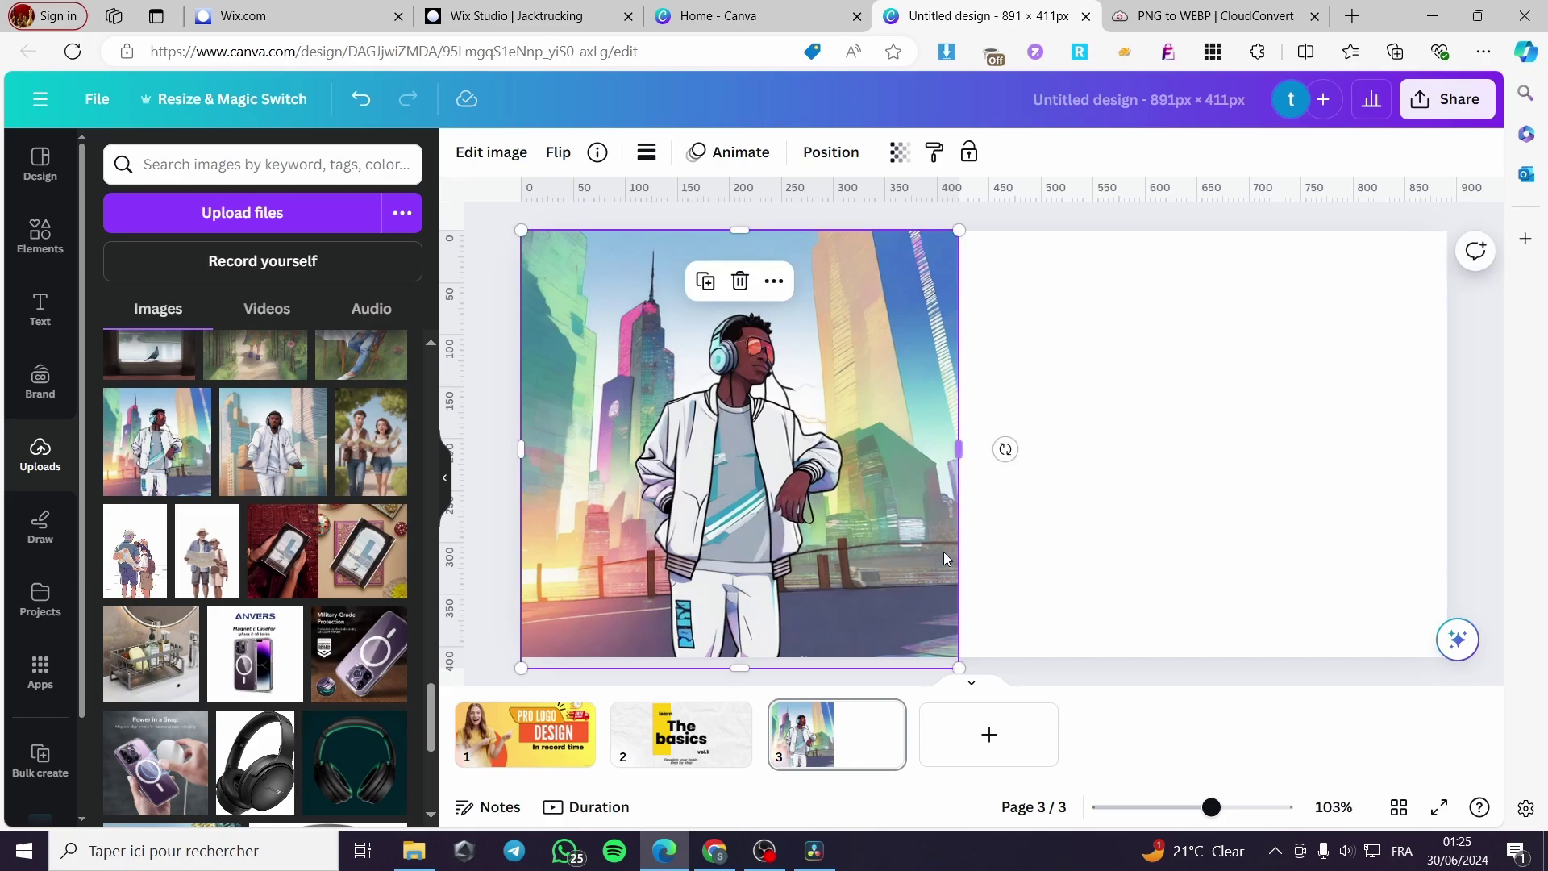
# - Fit the second image of the man in the white jacket to the page's right half, with both images meeting at the centre
pyautogui.click(282, 474)
pyautogui.moveTo(1008, 452); pyautogui.dragTo(1122, 378)
pyautogui.moveTo(1238, 511); pyautogui.dragTo(1458, 588)
pyautogui.moveTo(1346, 447); pyautogui.dragTo(1407, 447)
pyautogui.moveTo(1023, 445); pyautogui.dragTo(984, 445)
pyautogui.click(935, 446)
pyautogui.click(1109, 483)
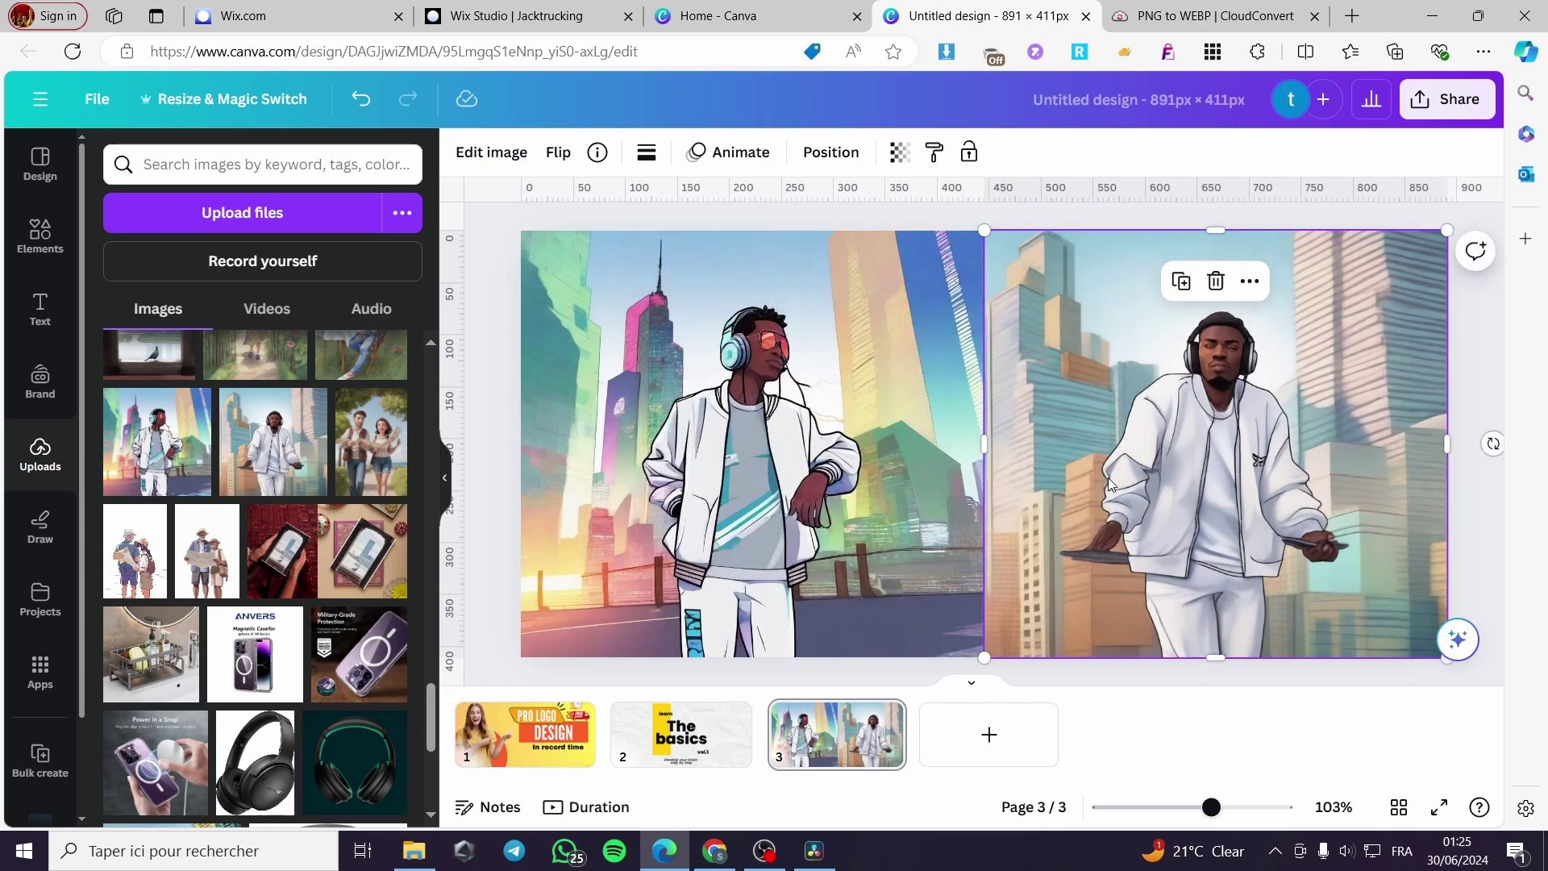
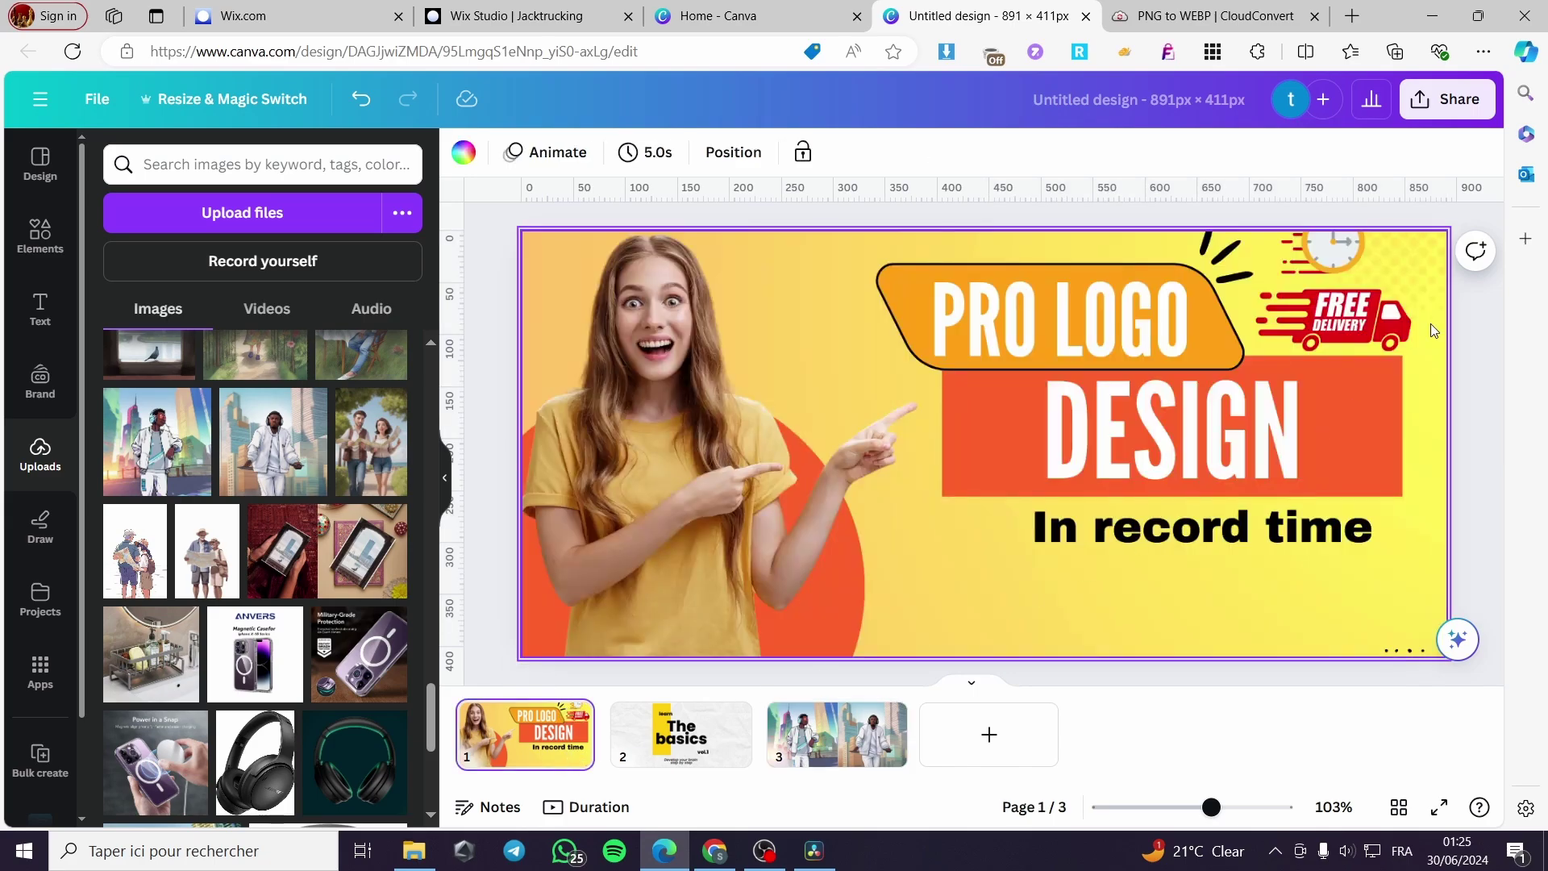
# - Download only page 1, the "PRO LOGO DESIGN" slide, as a PNG at 891 × 411 px
pyautogui.click(1447, 98)
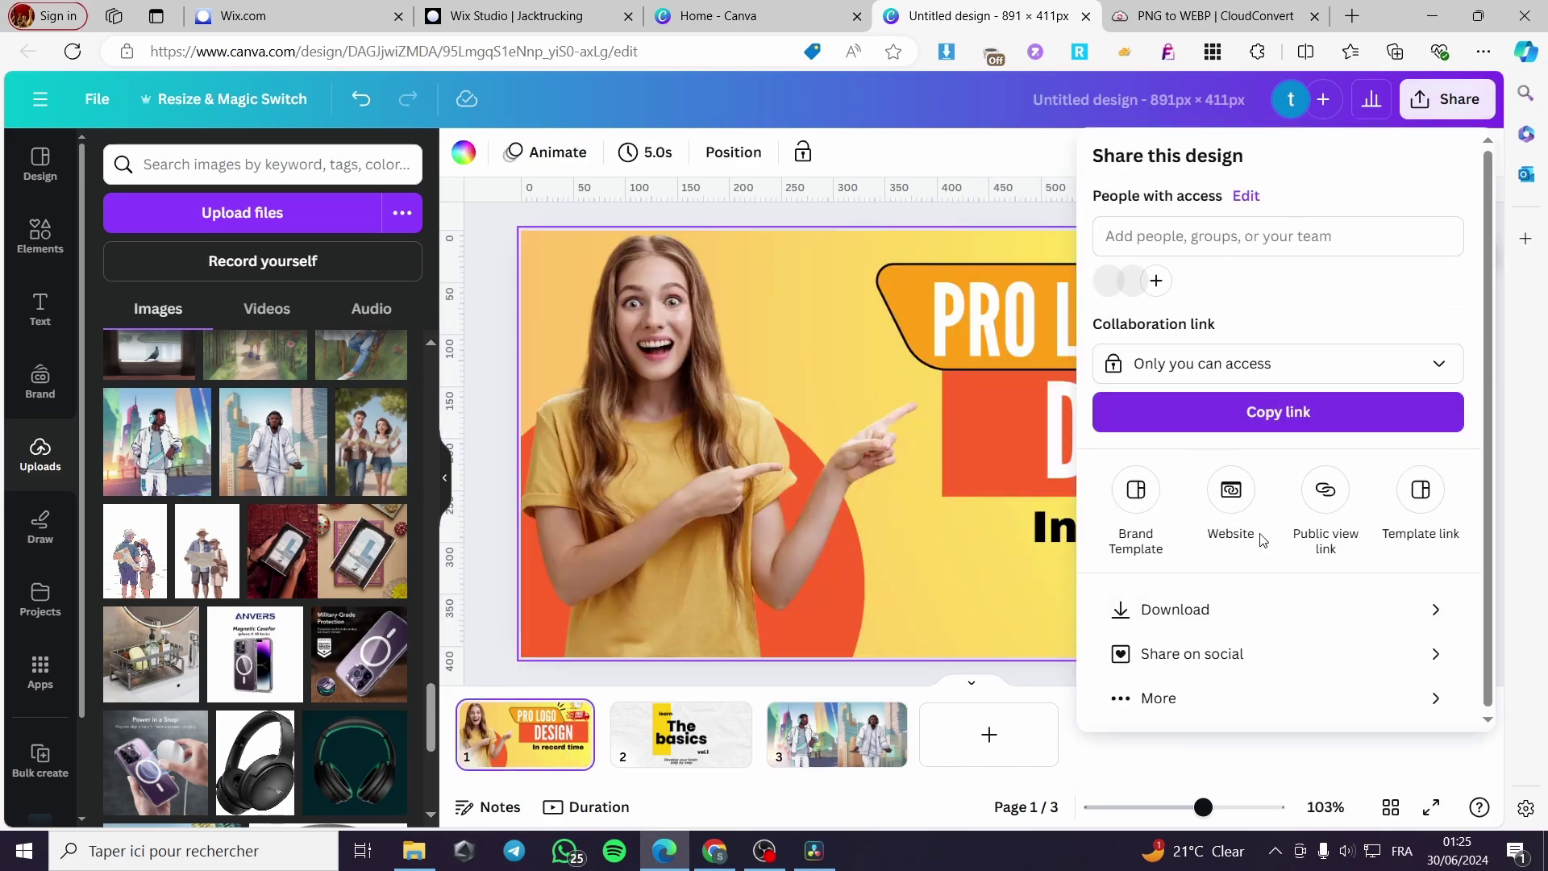
pyautogui.click(1257, 608)
pyautogui.click(1395, 482)
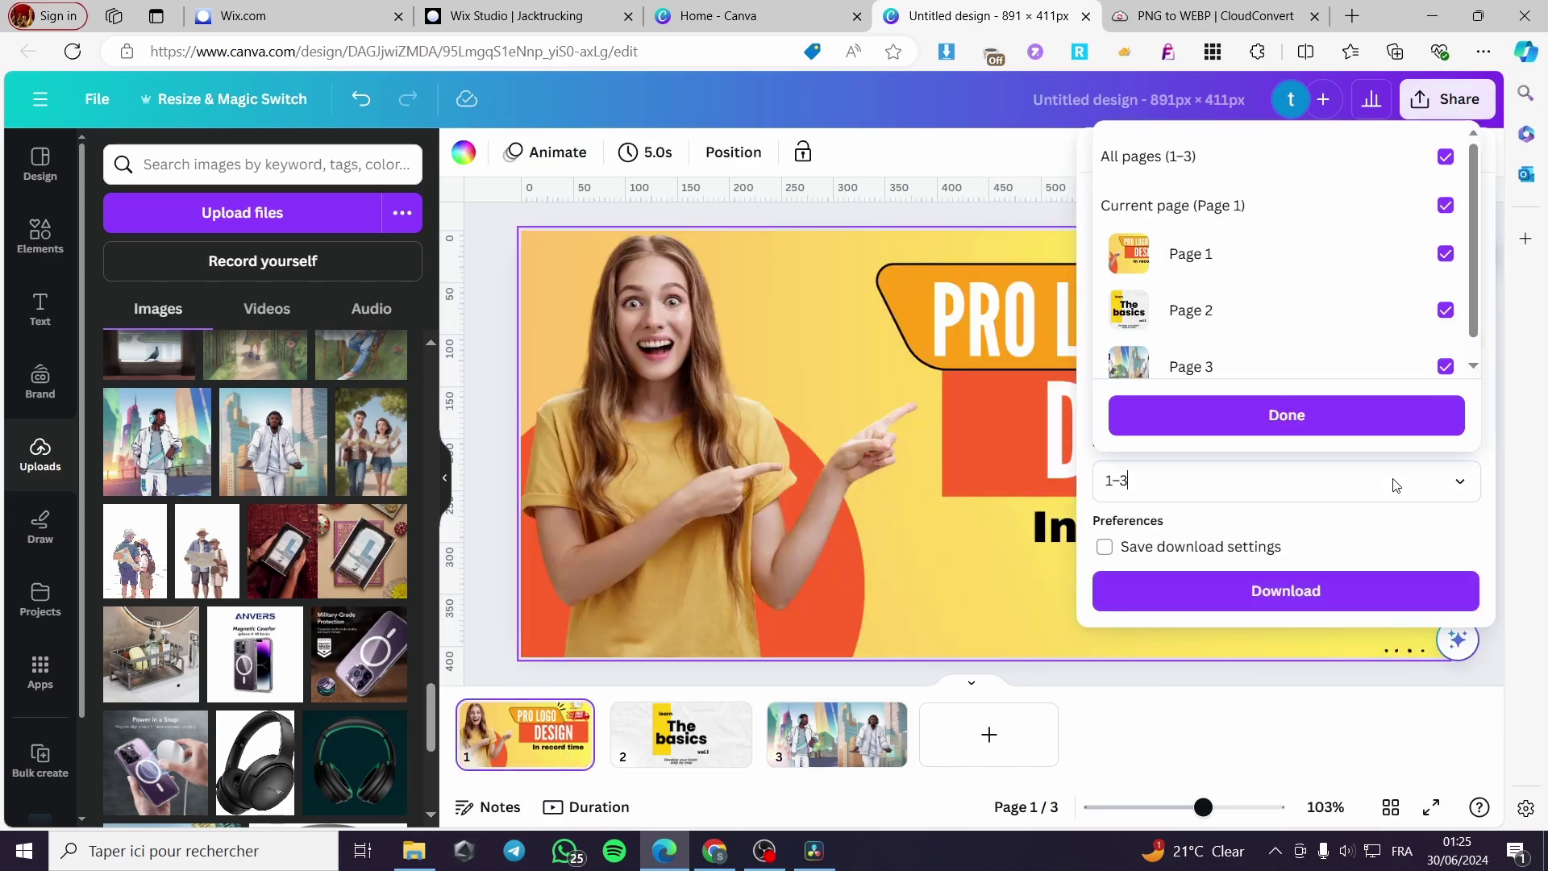
pyautogui.click(1216, 159)
pyautogui.click(1202, 253)
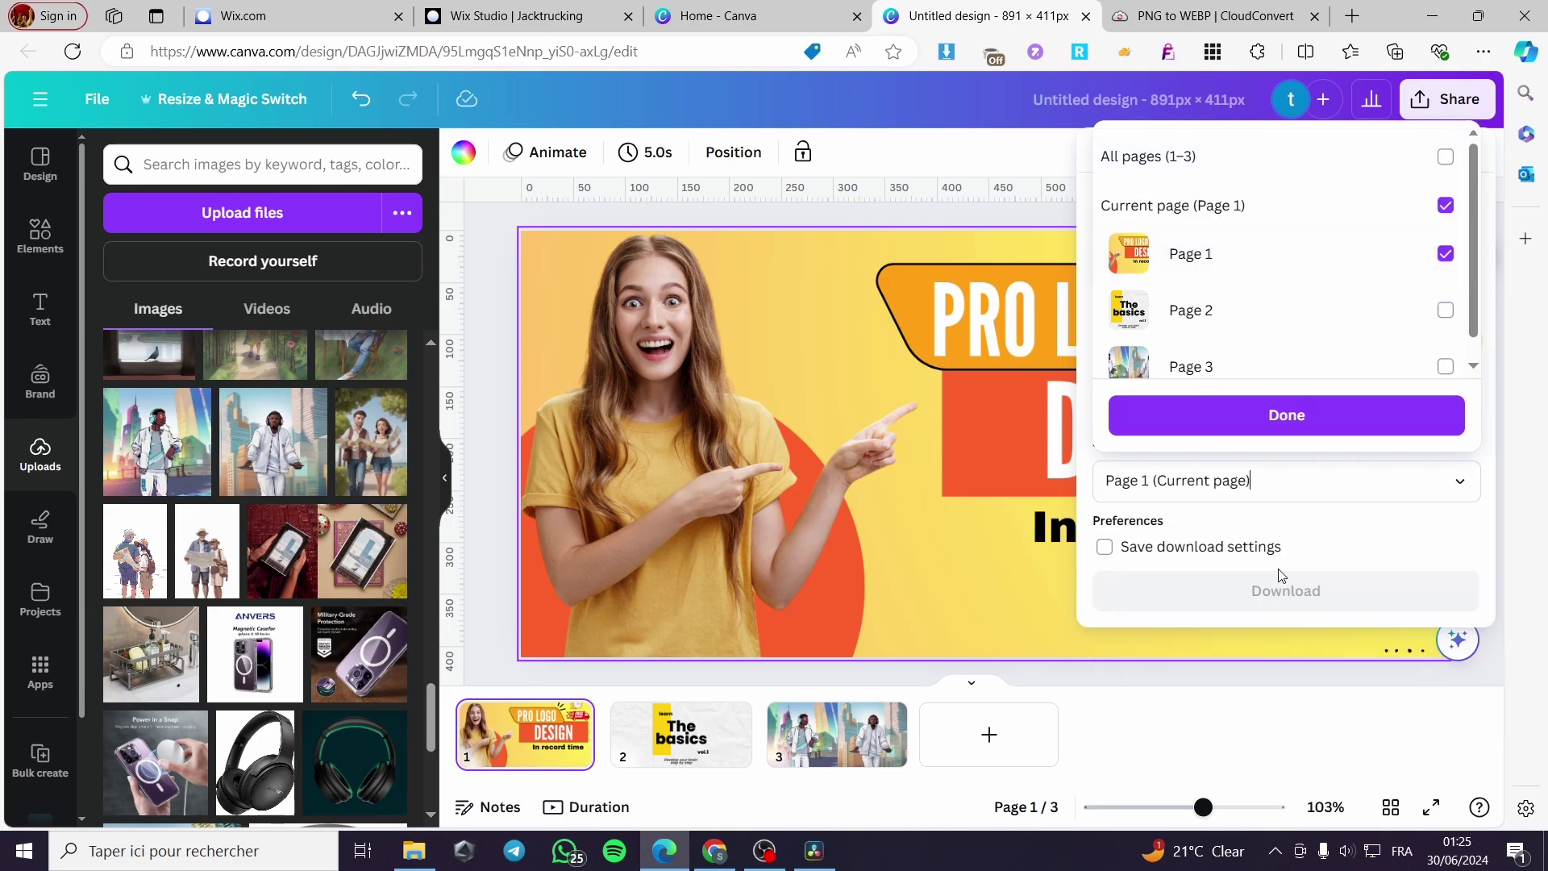
pyautogui.click(1328, 619)
pyautogui.click(1330, 592)
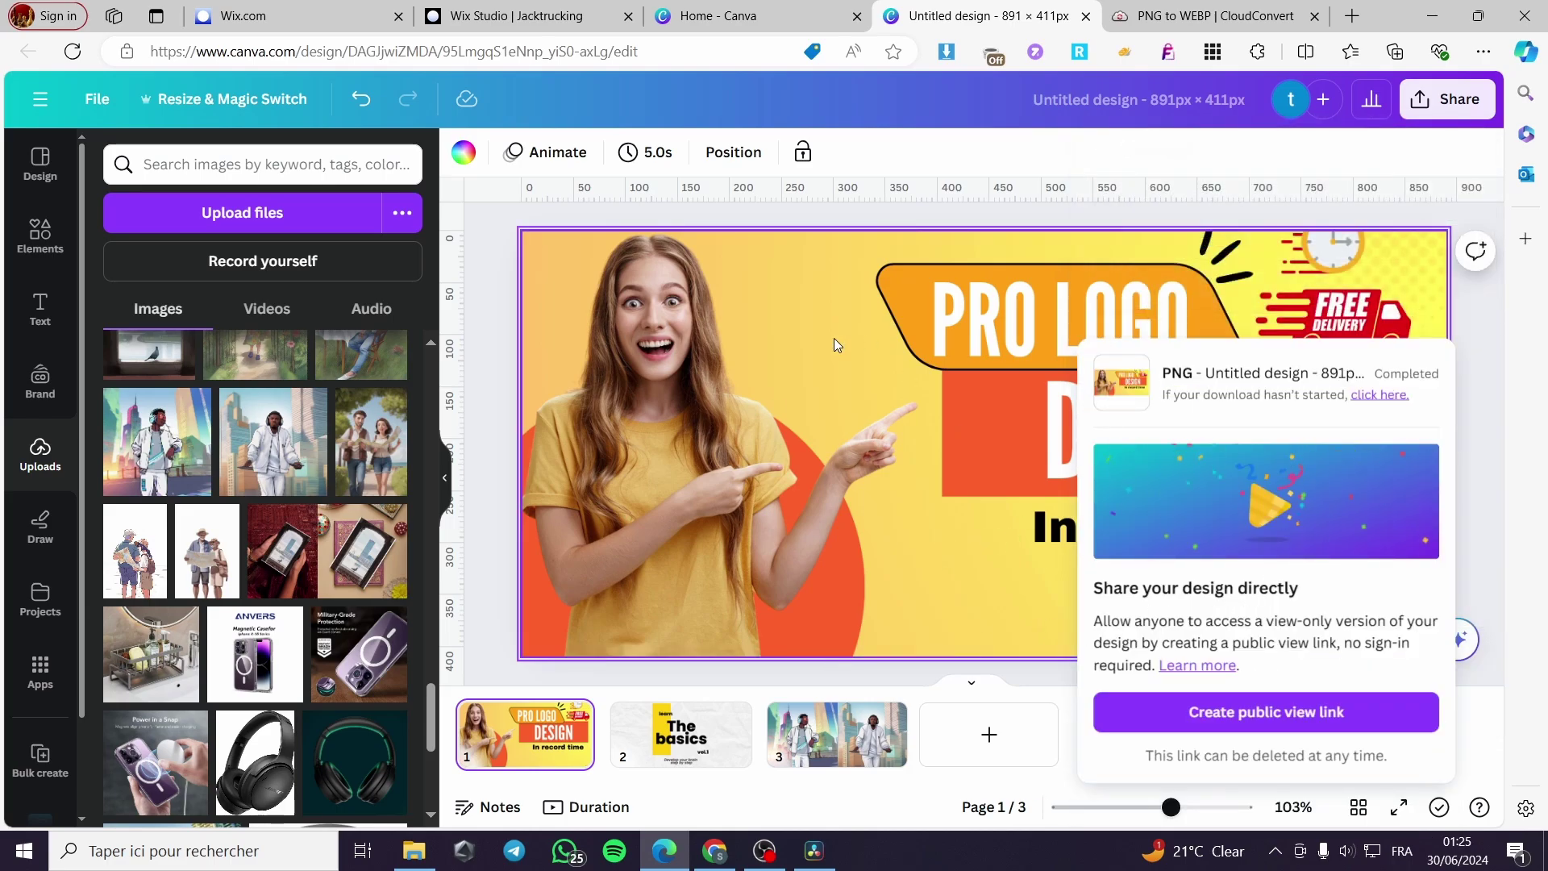
# - Download only page 2, the "The basics" slide, as a PNG at 891 × 411 px
pyautogui.click(1293, 405)
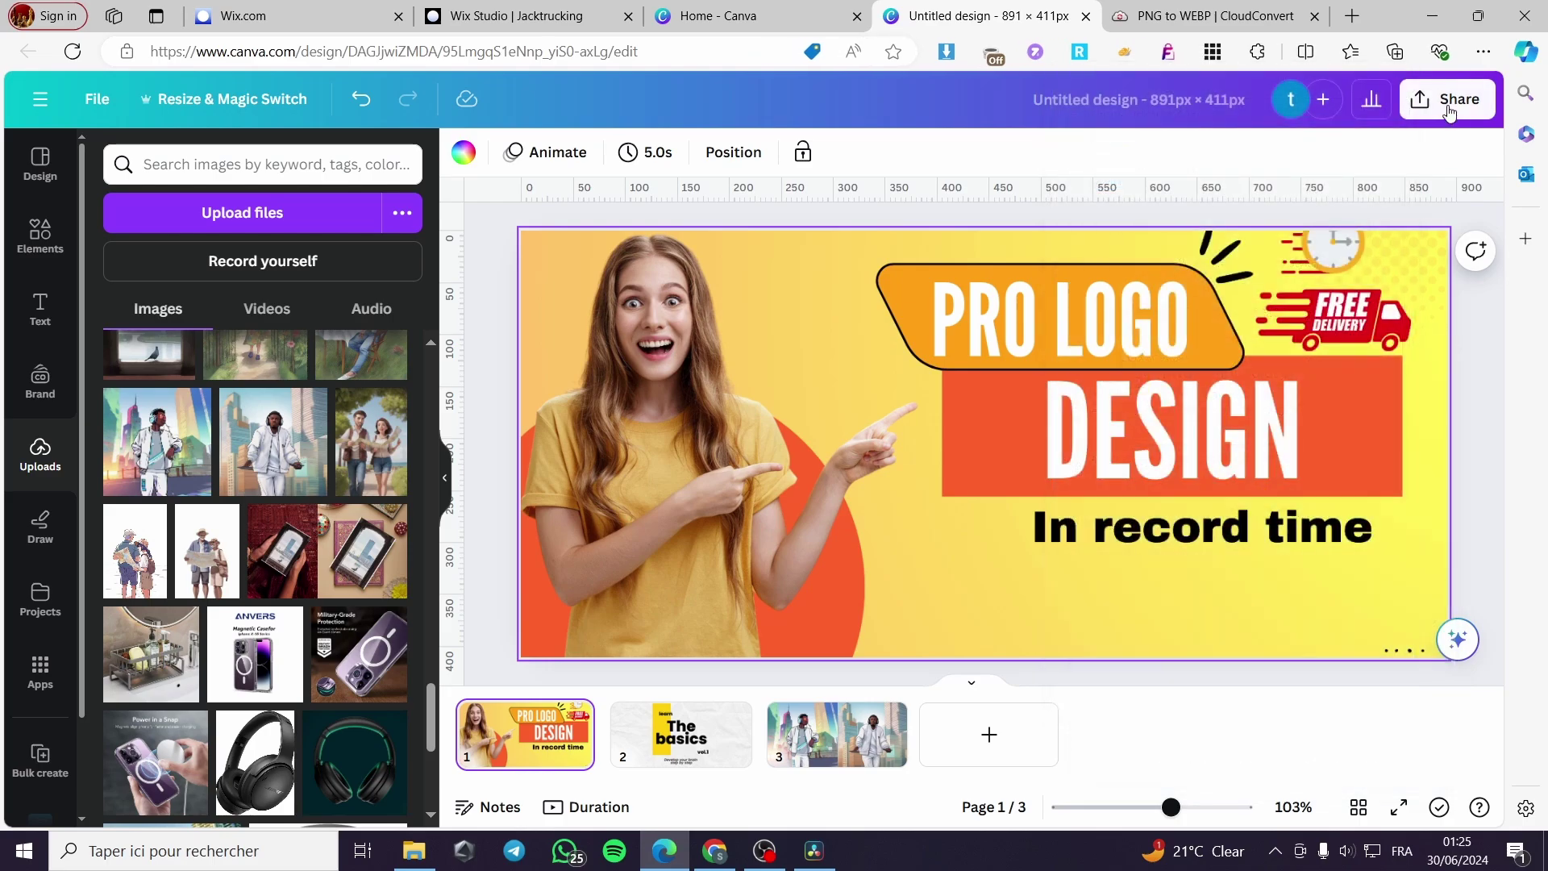
pyautogui.click(1244, 615)
pyautogui.click(1192, 484)
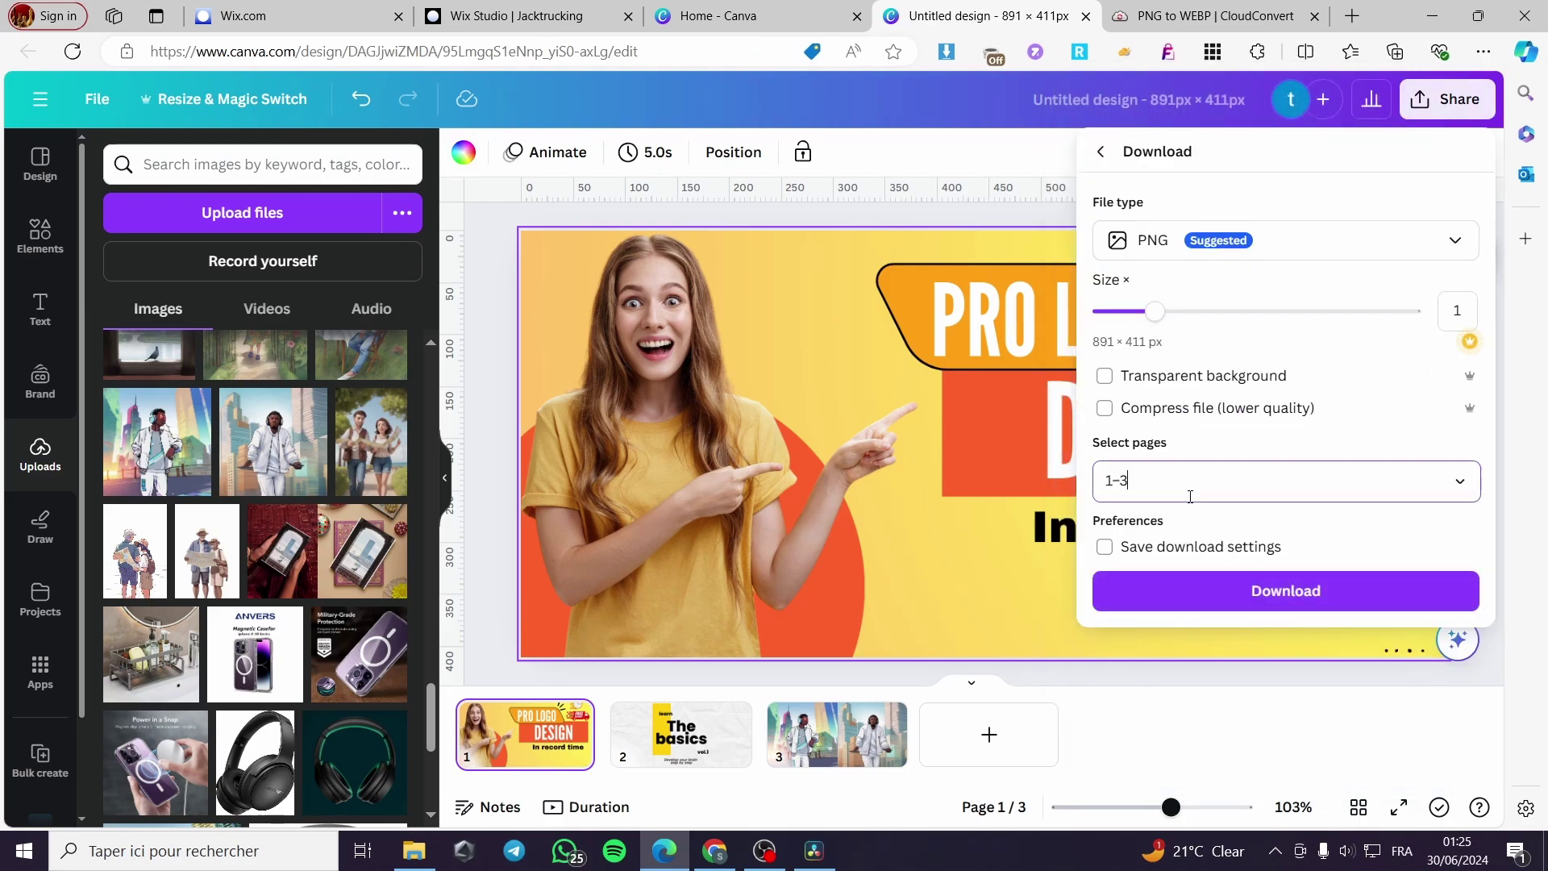
pyautogui.click(1204, 161)
pyautogui.click(1204, 315)
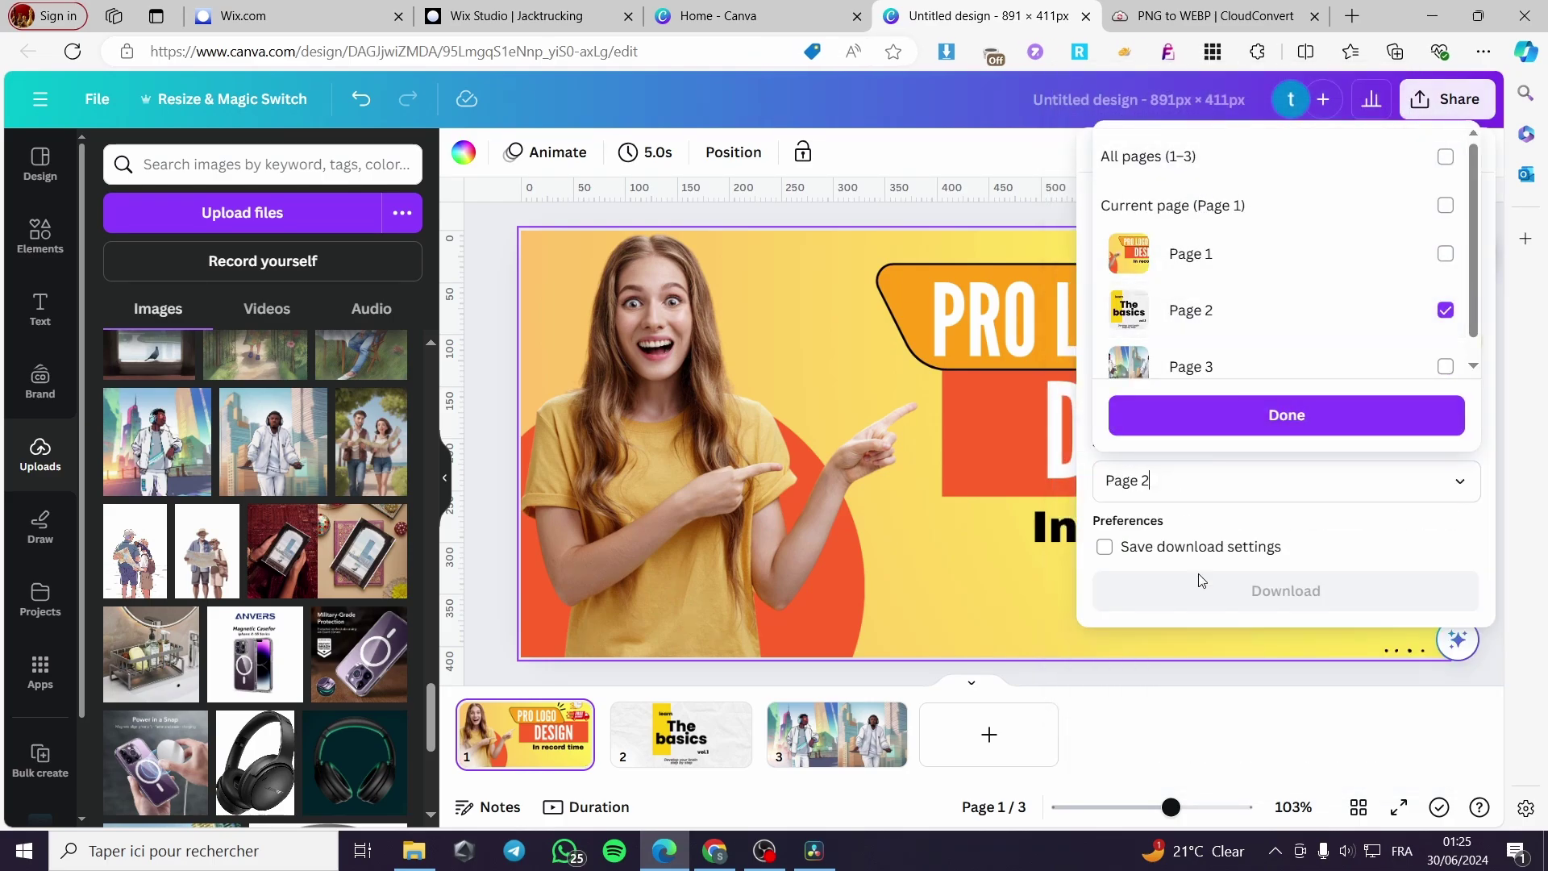
pyautogui.click(1339, 426)
pyautogui.click(1278, 590)
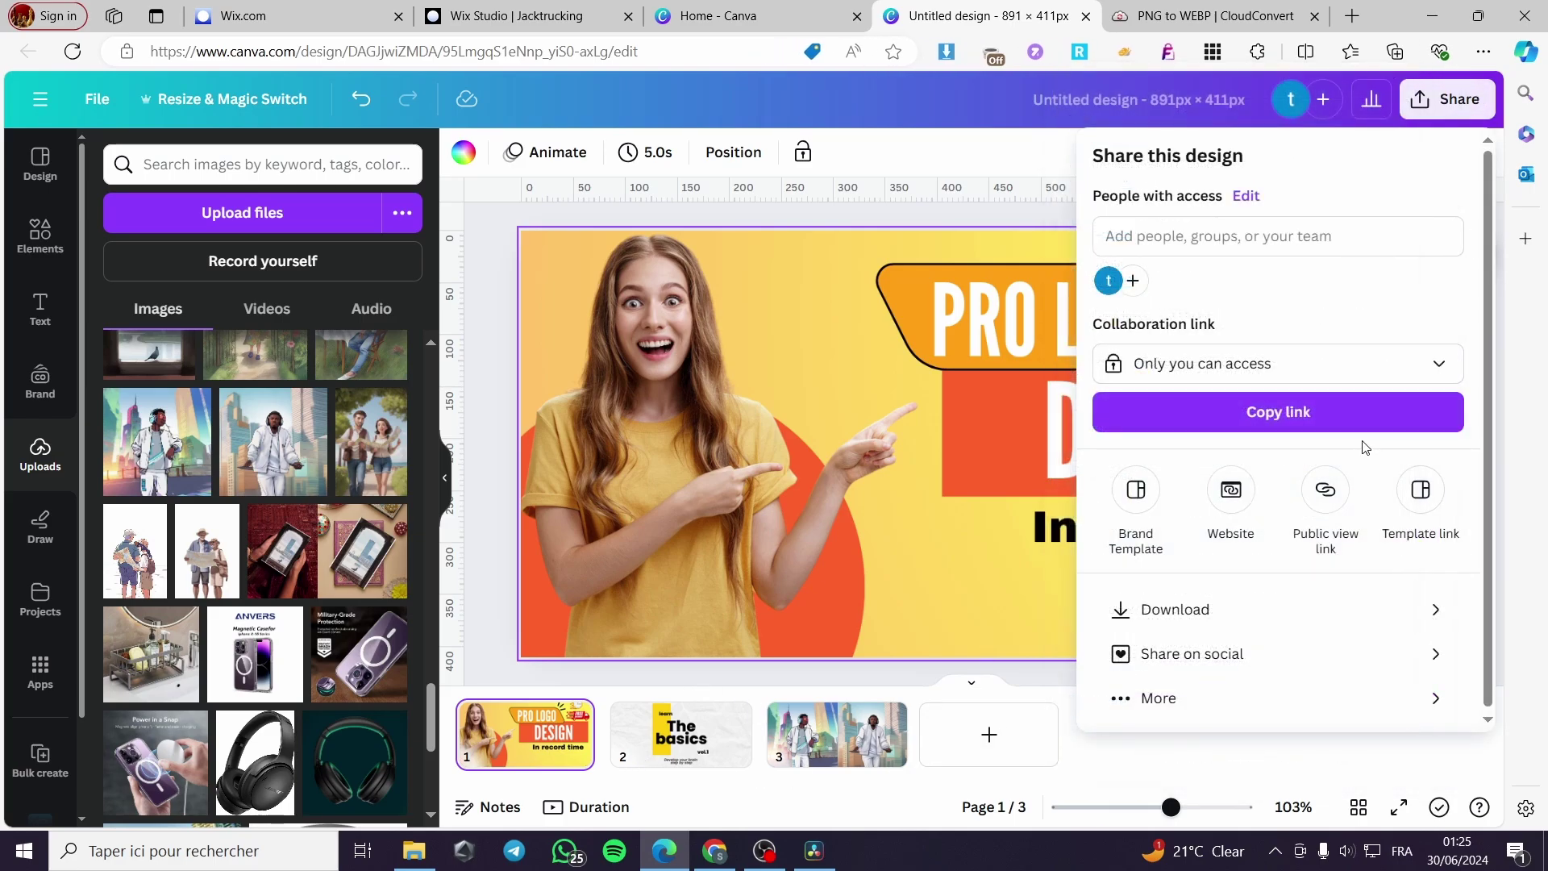
# - Download only page 3, the slide with the two men in white jackets, as a PNG at 891 × 411 px
pyautogui.click(1185, 614)
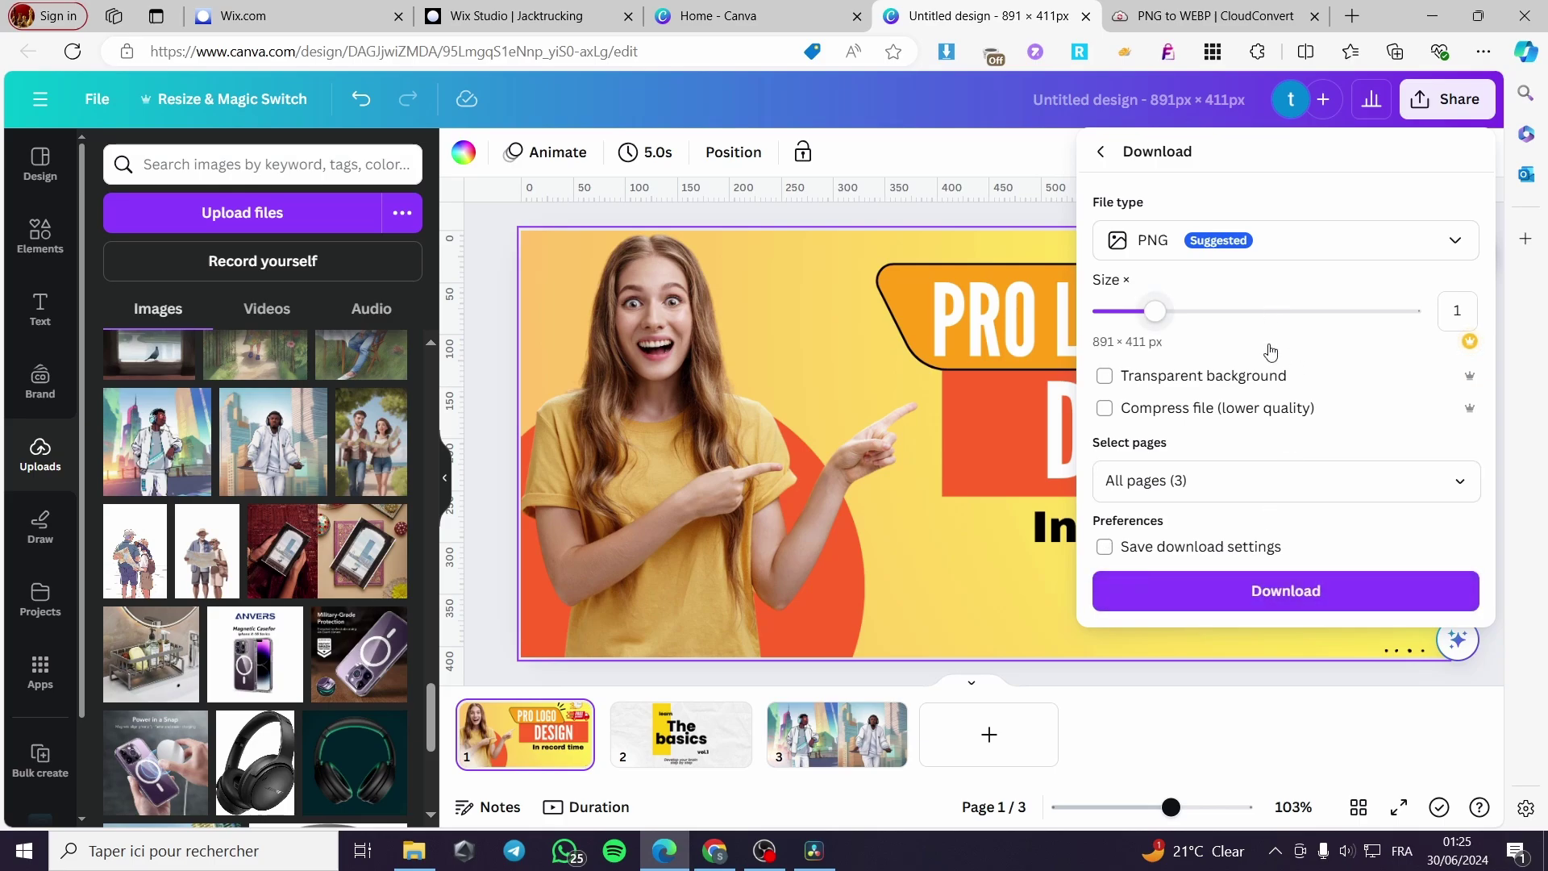
pyautogui.click(1226, 481)
pyautogui.click(1212, 171)
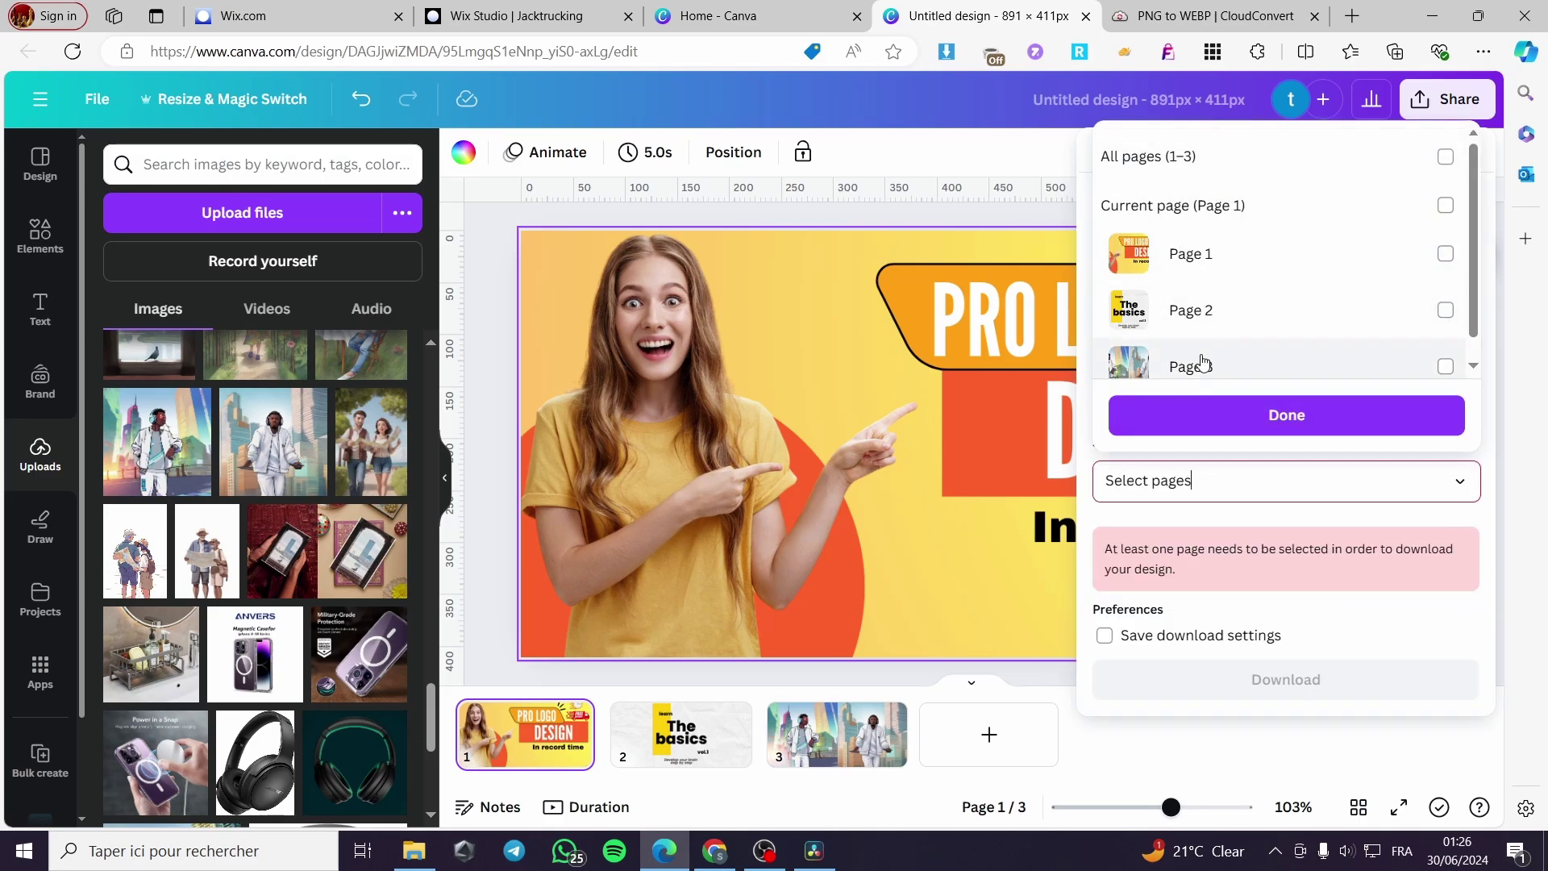
pyautogui.click(1204, 363)
pyautogui.click(1319, 427)
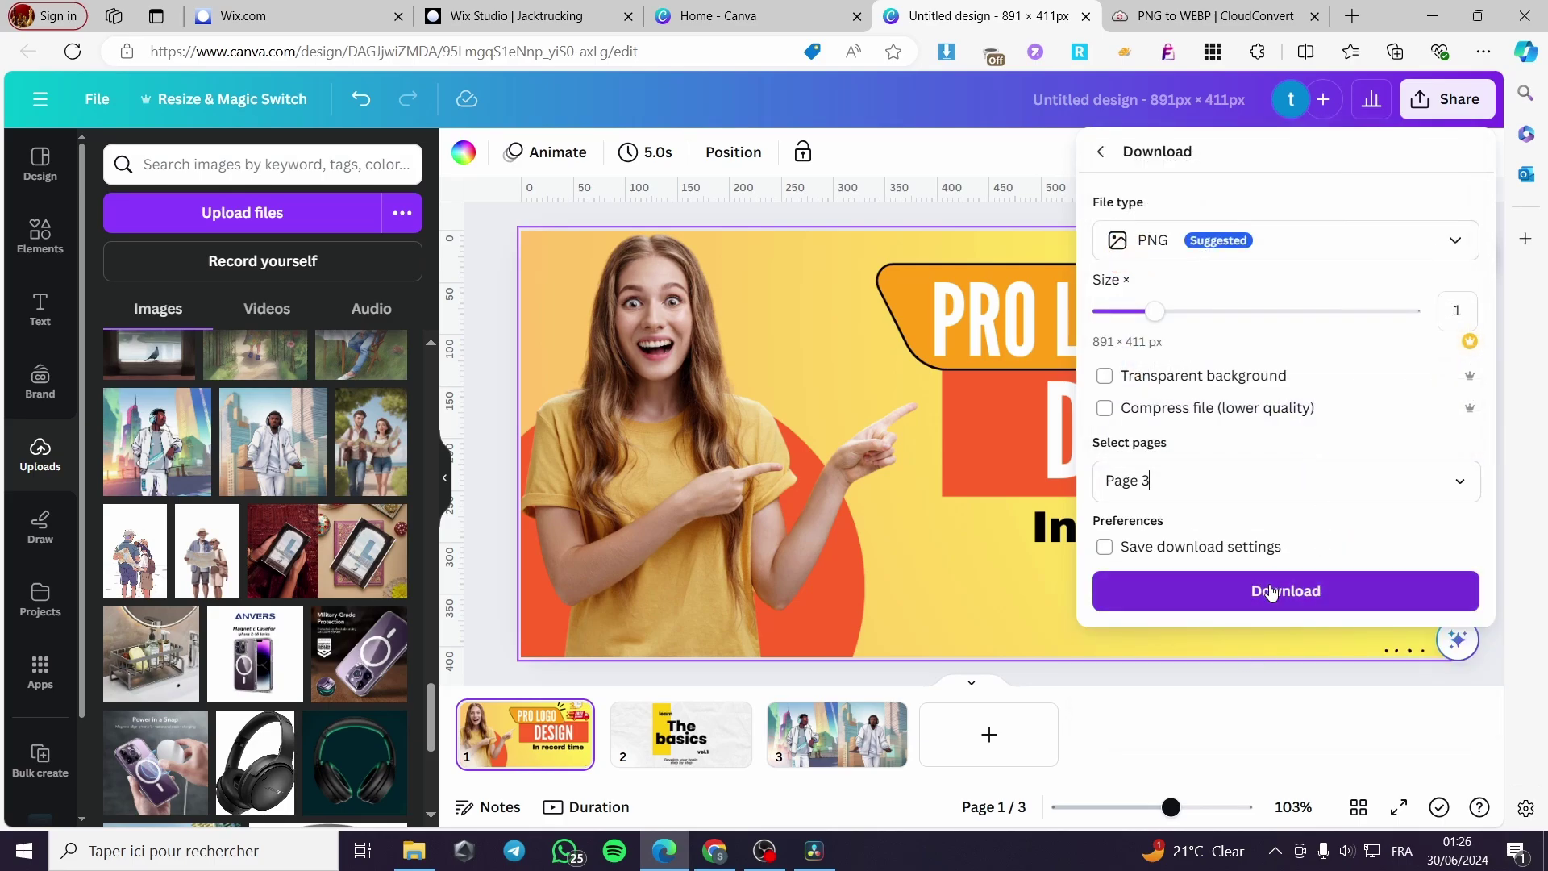
pyautogui.click(1271, 593)
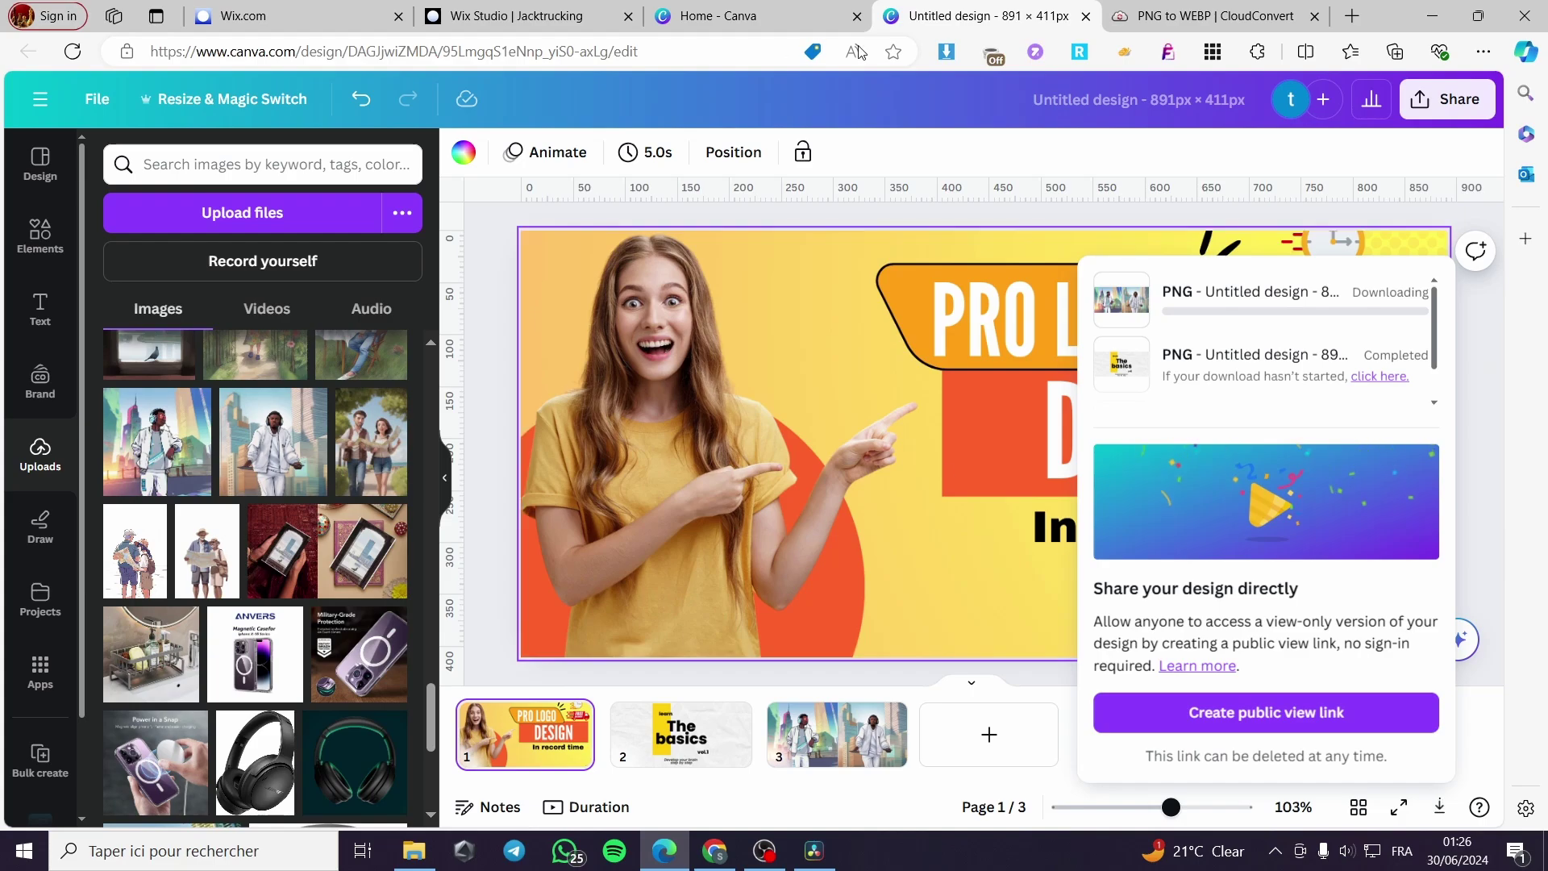
# - Switch to CloudConvert's PNG to WEBP converter and add "Untitled design (2)" from the Downloads folder on SSD (D:)
pyautogui.click(1168, 17)
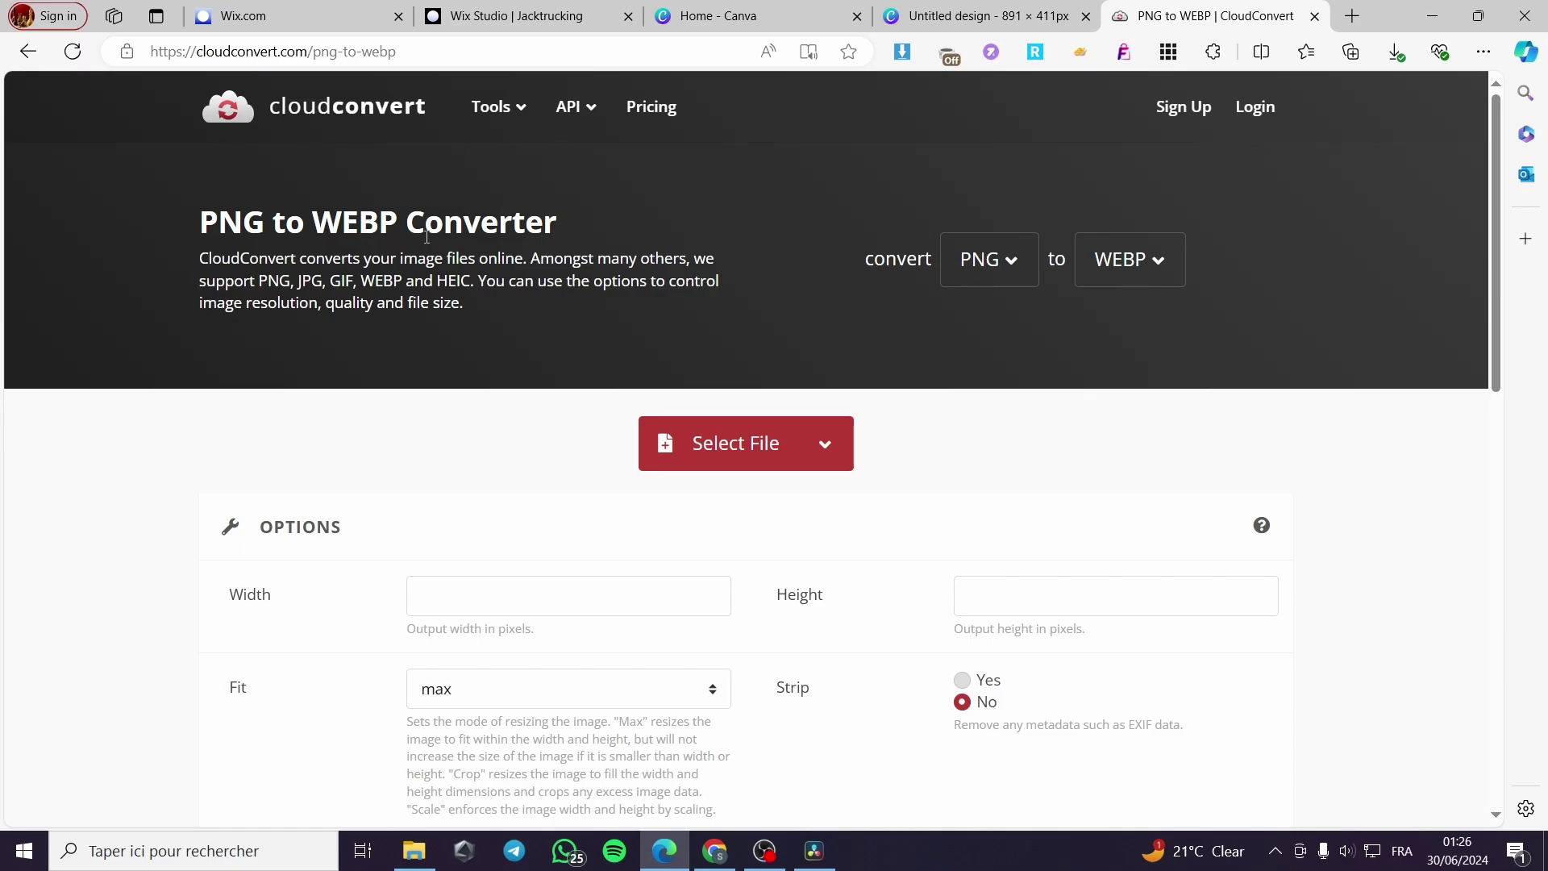
pyautogui.click(760, 428)
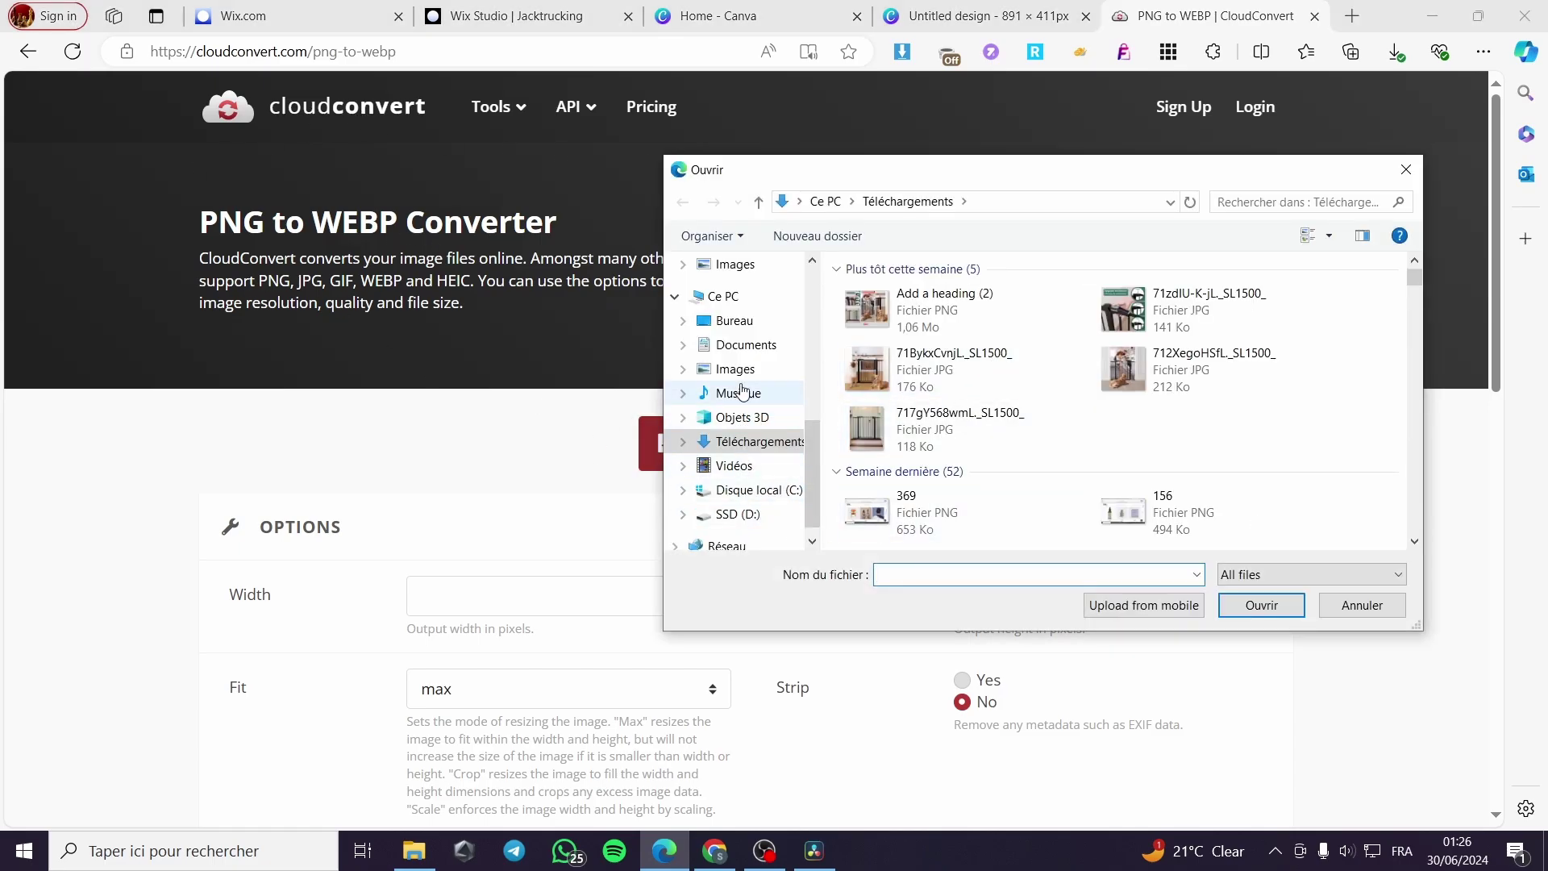
pyautogui.scroll(4, 754, 387)
pyautogui.scroll(4, 756, 387)
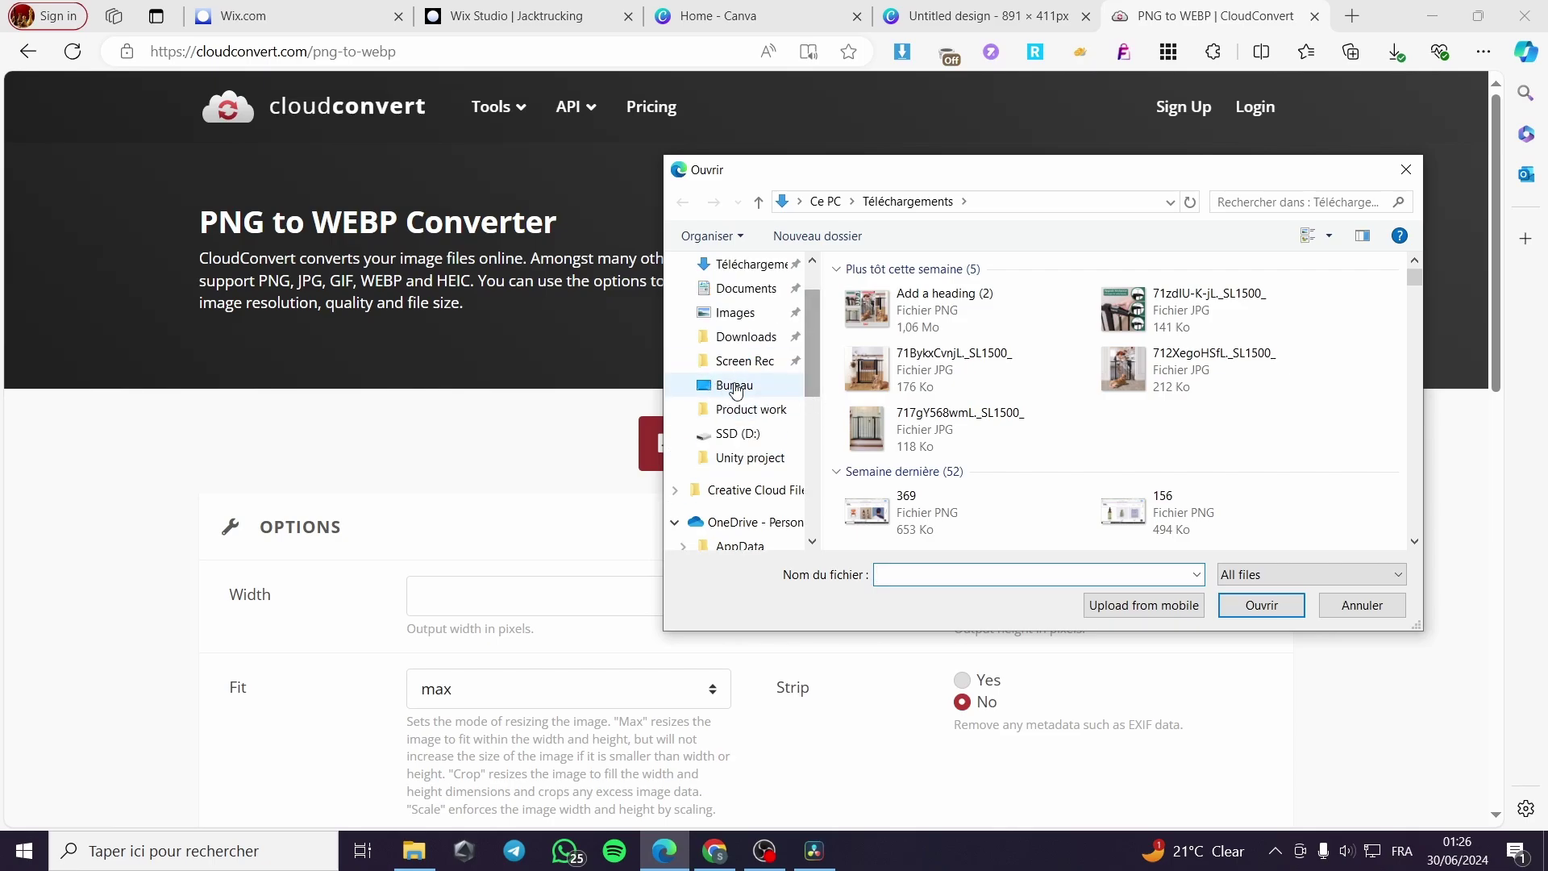
pyautogui.click(745, 334)
pyautogui.scroll(-5, 1092, 403)
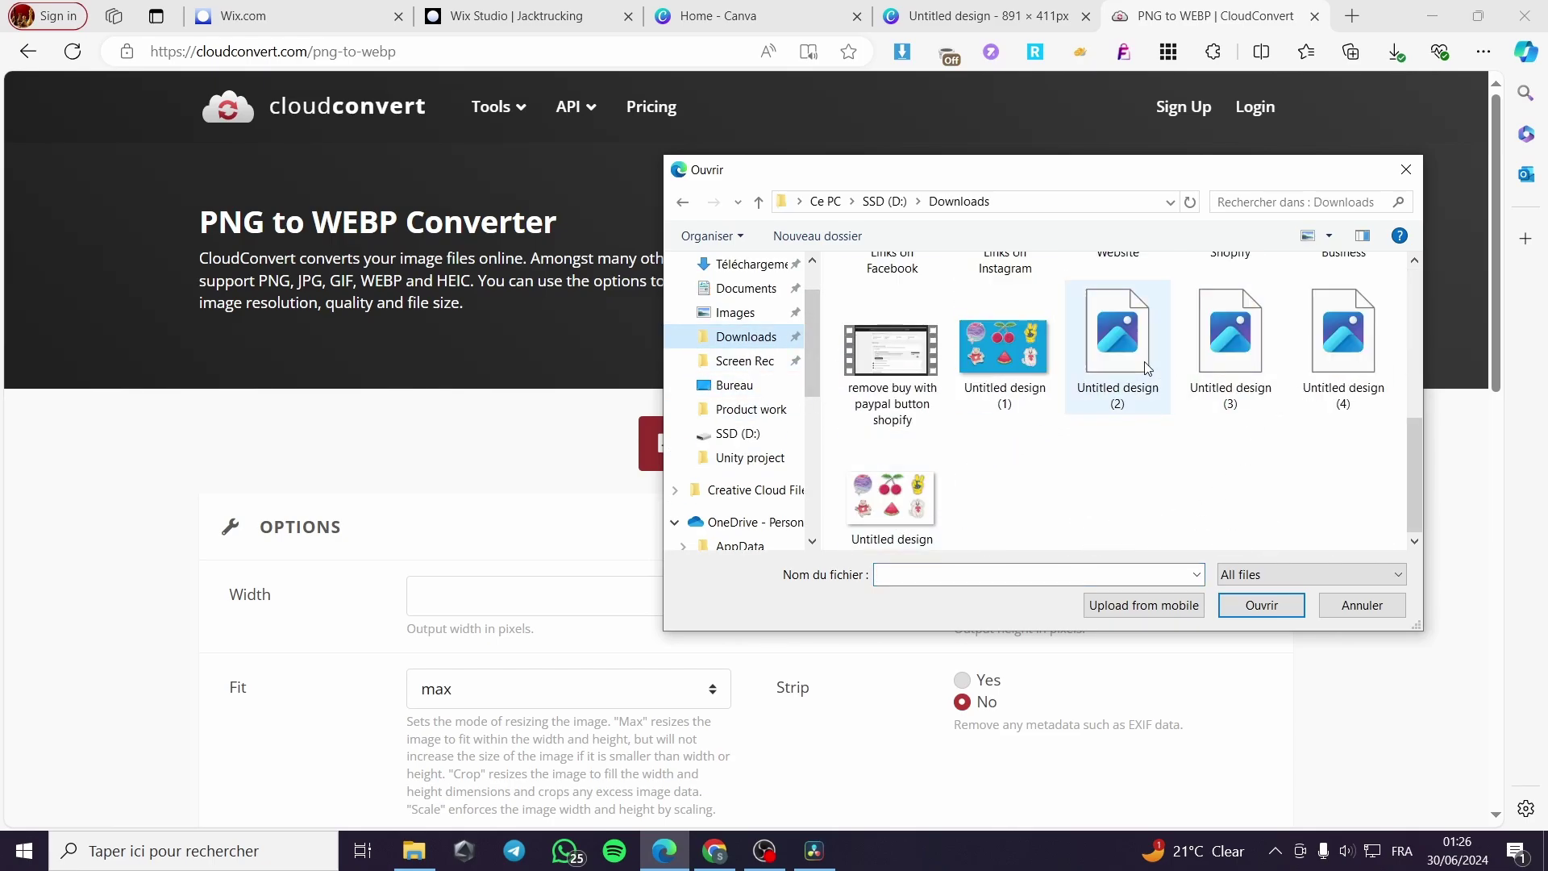
pyautogui.click(1158, 409)
pyautogui.click(1260, 606)
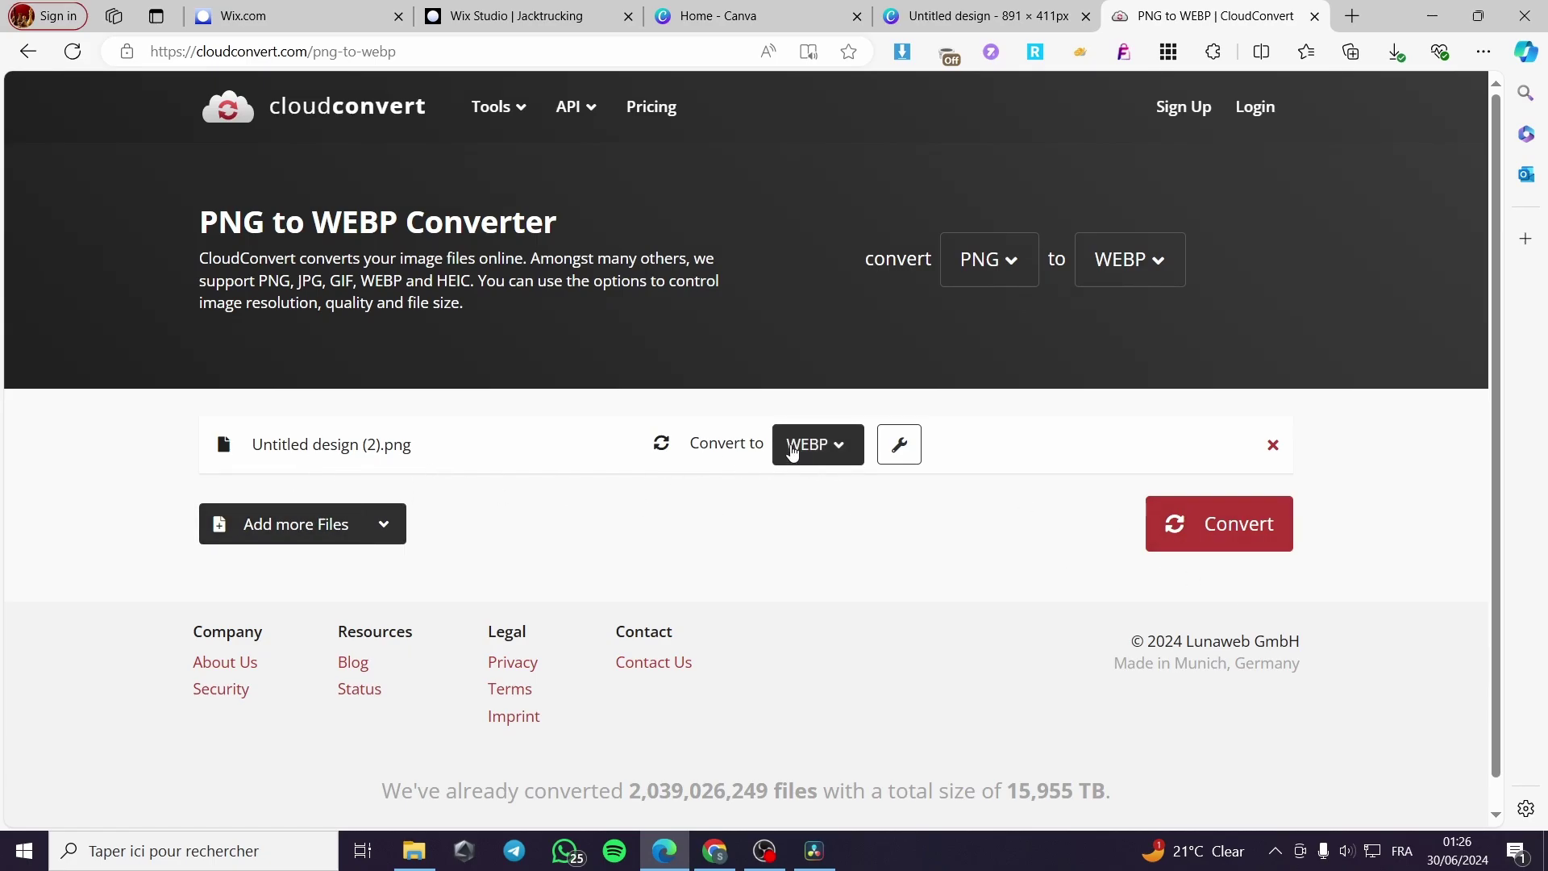
# - Convert Untitled design (2).png to WEBP, download the converted file and close its preview
pyautogui.click(1177, 528)
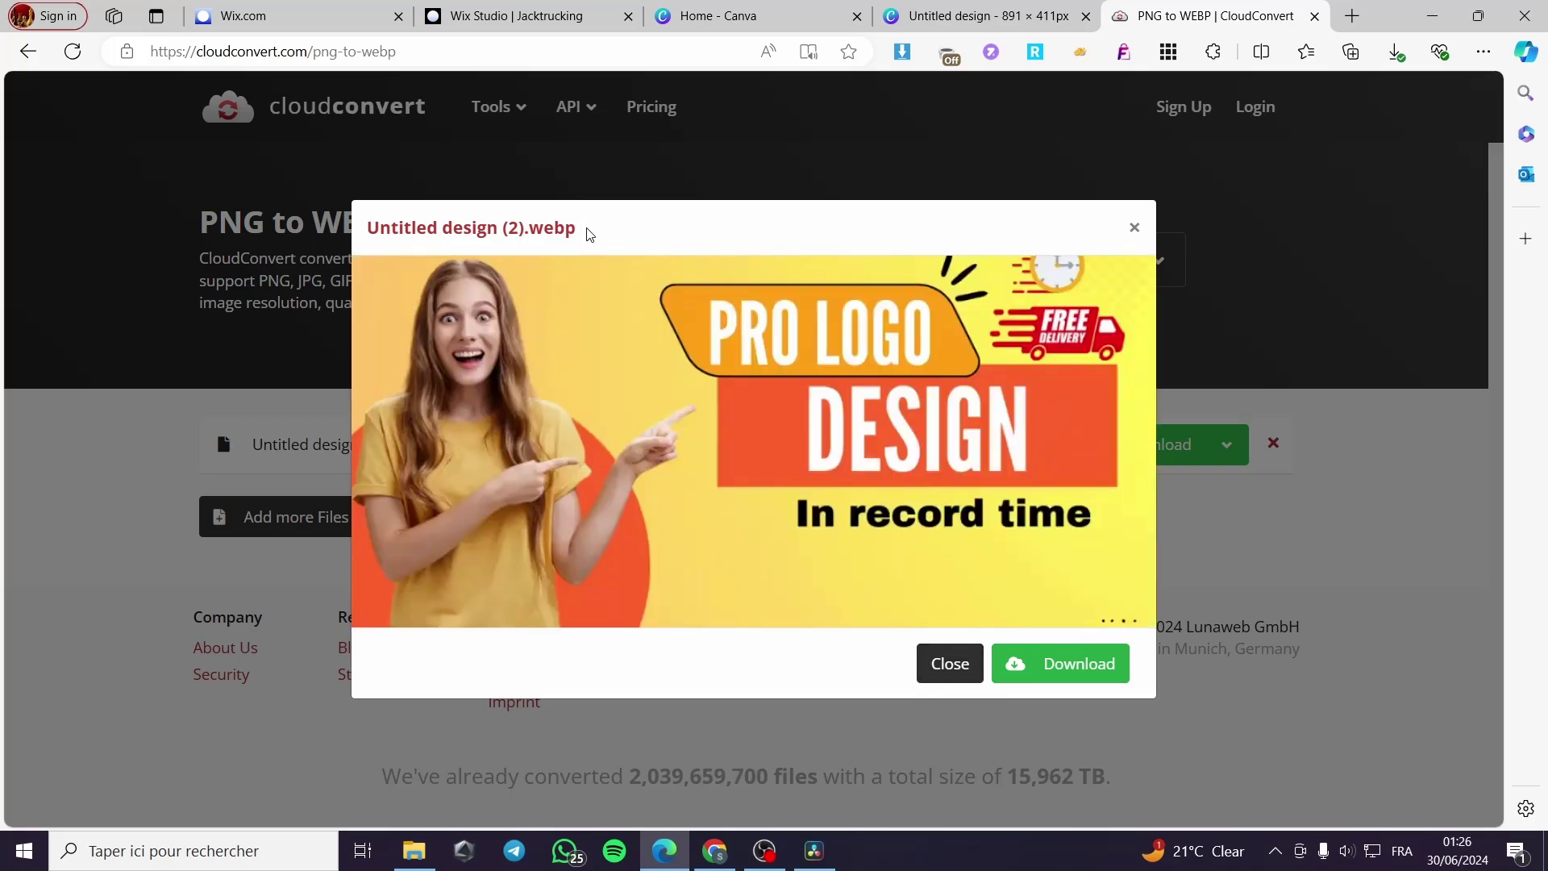
pyautogui.click(1079, 677)
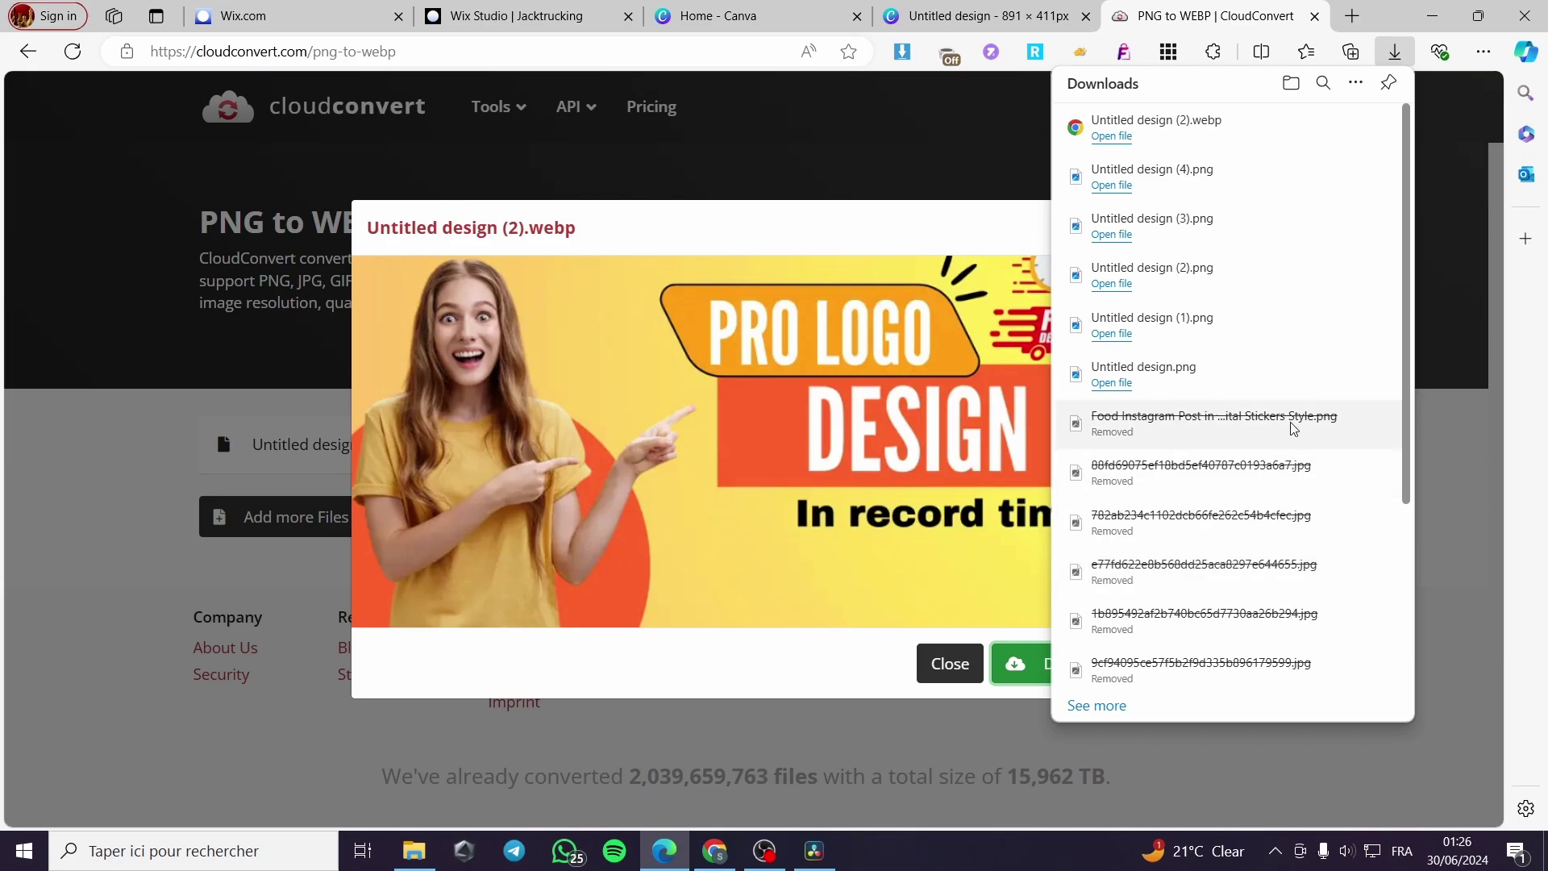
pyautogui.click(1449, 514)
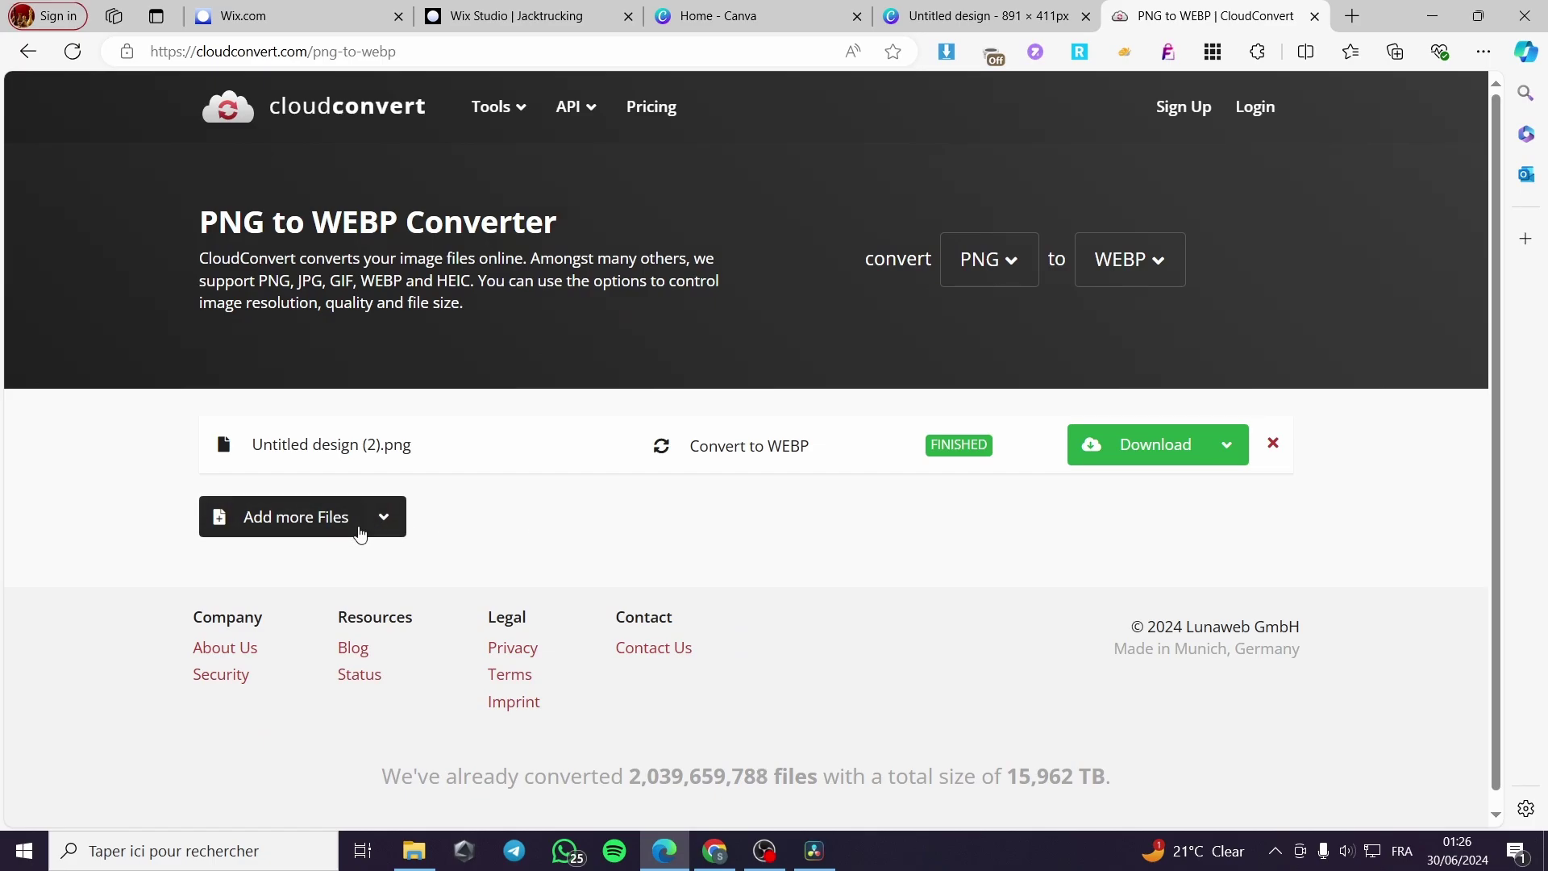
# - Add Untitled design (3).png from the Downloads folder to the converter and convert it to WEBP
pyautogui.click(286, 516)
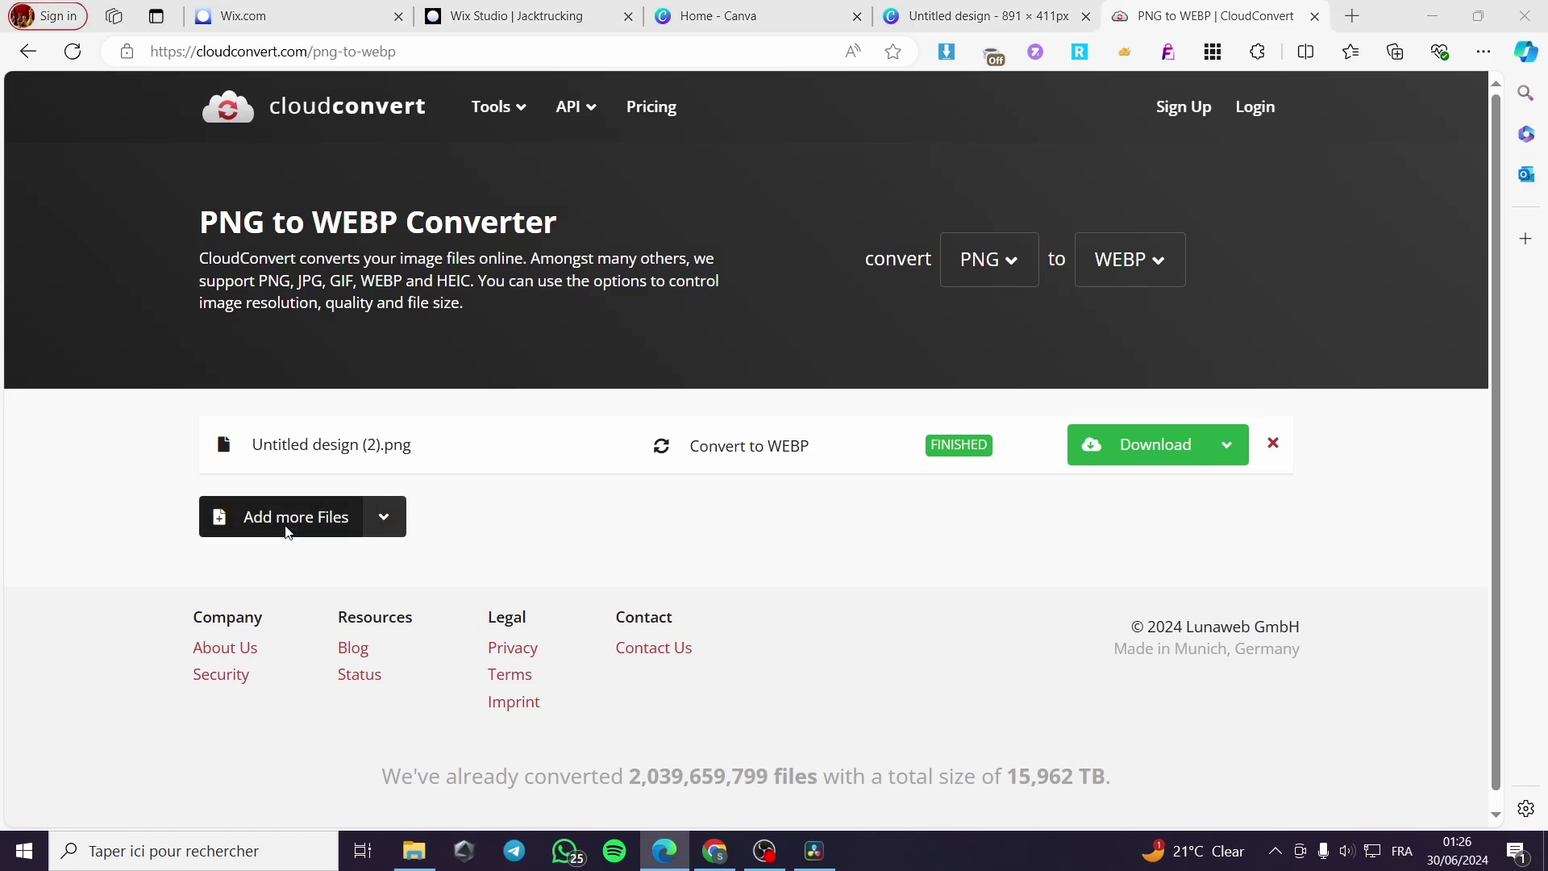
pyautogui.scroll(-5, 1112, 500)
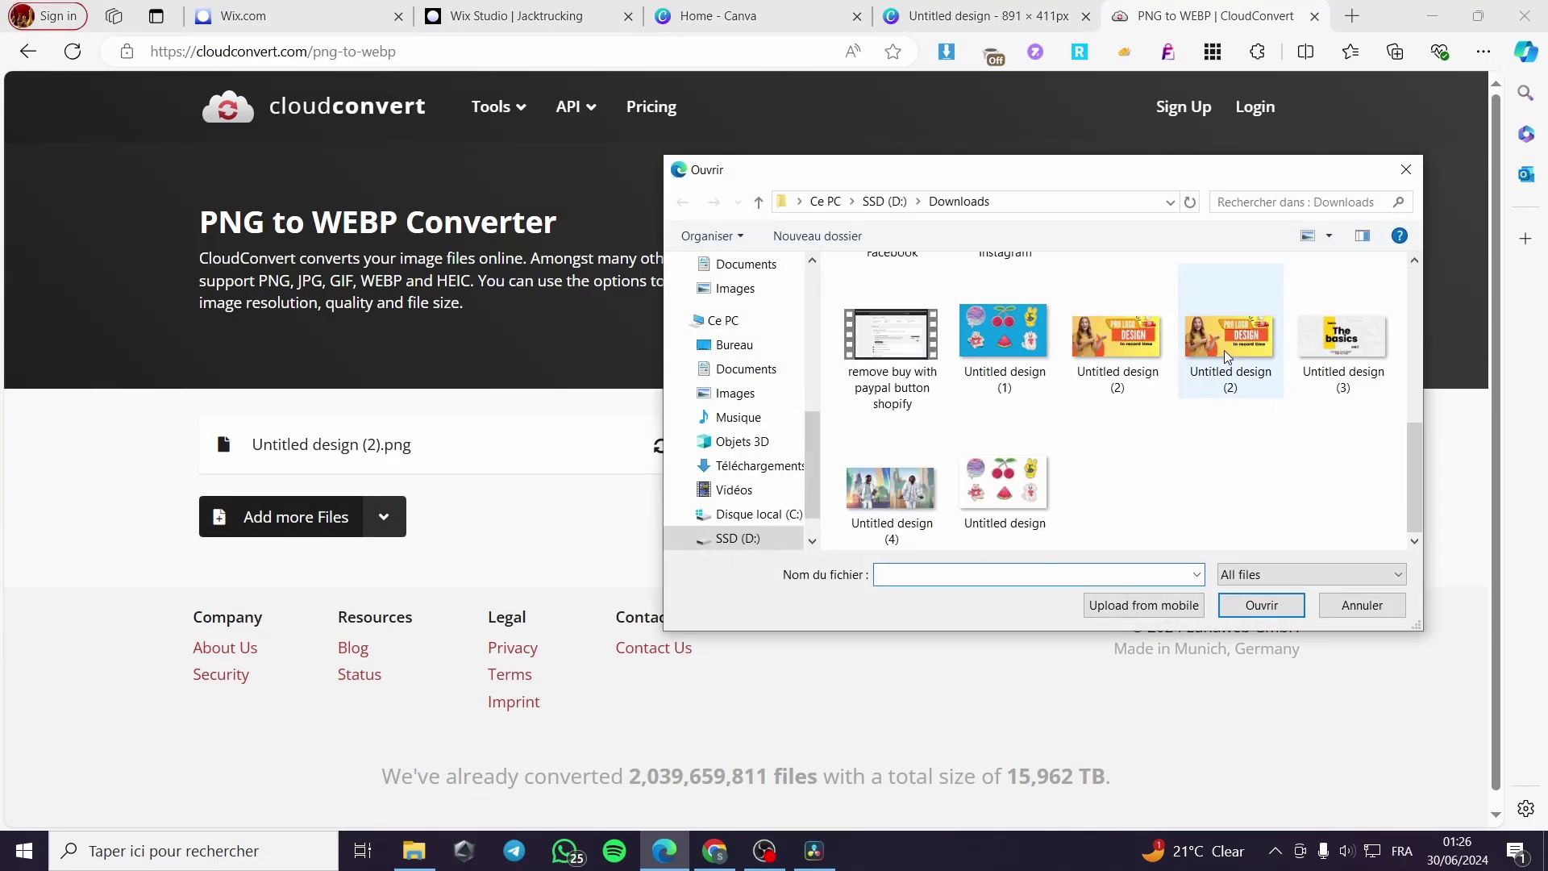
pyautogui.click(1358, 355)
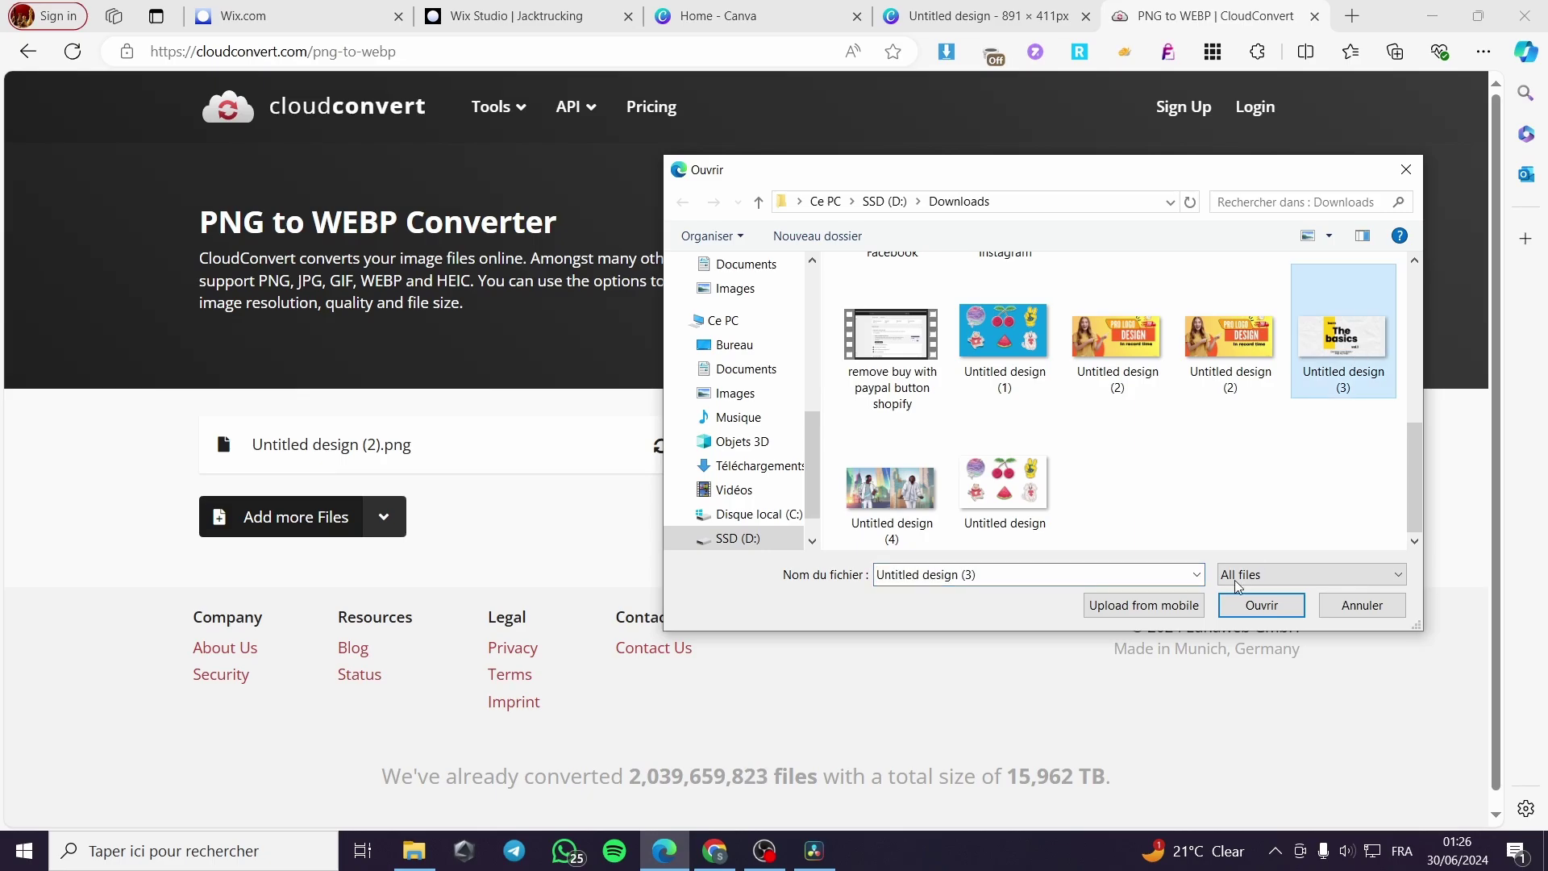
pyautogui.click(1262, 605)
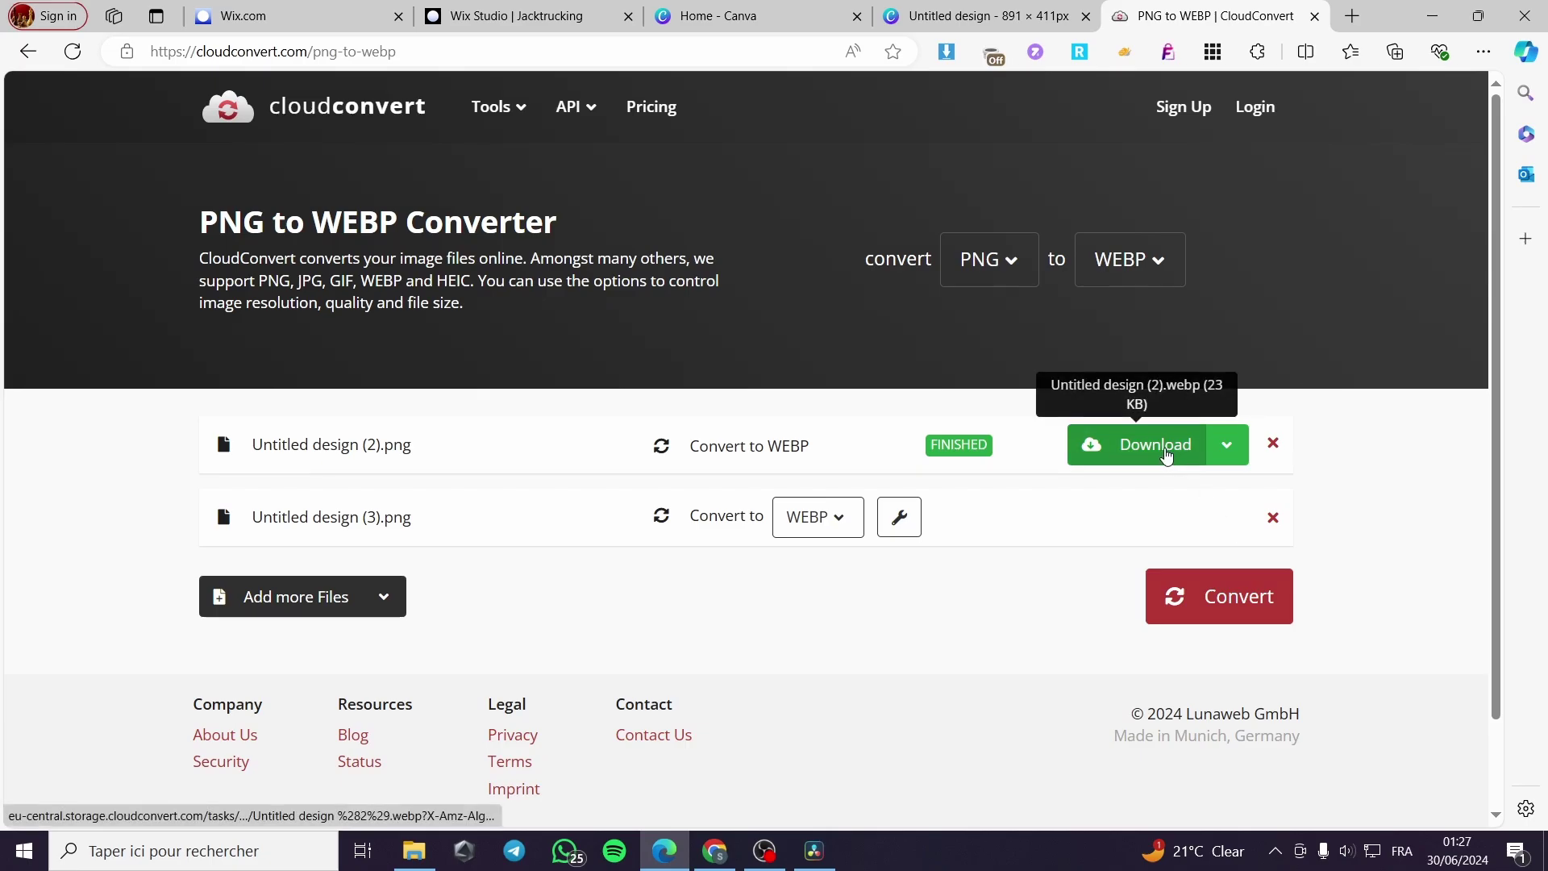
pyautogui.click(1242, 617)
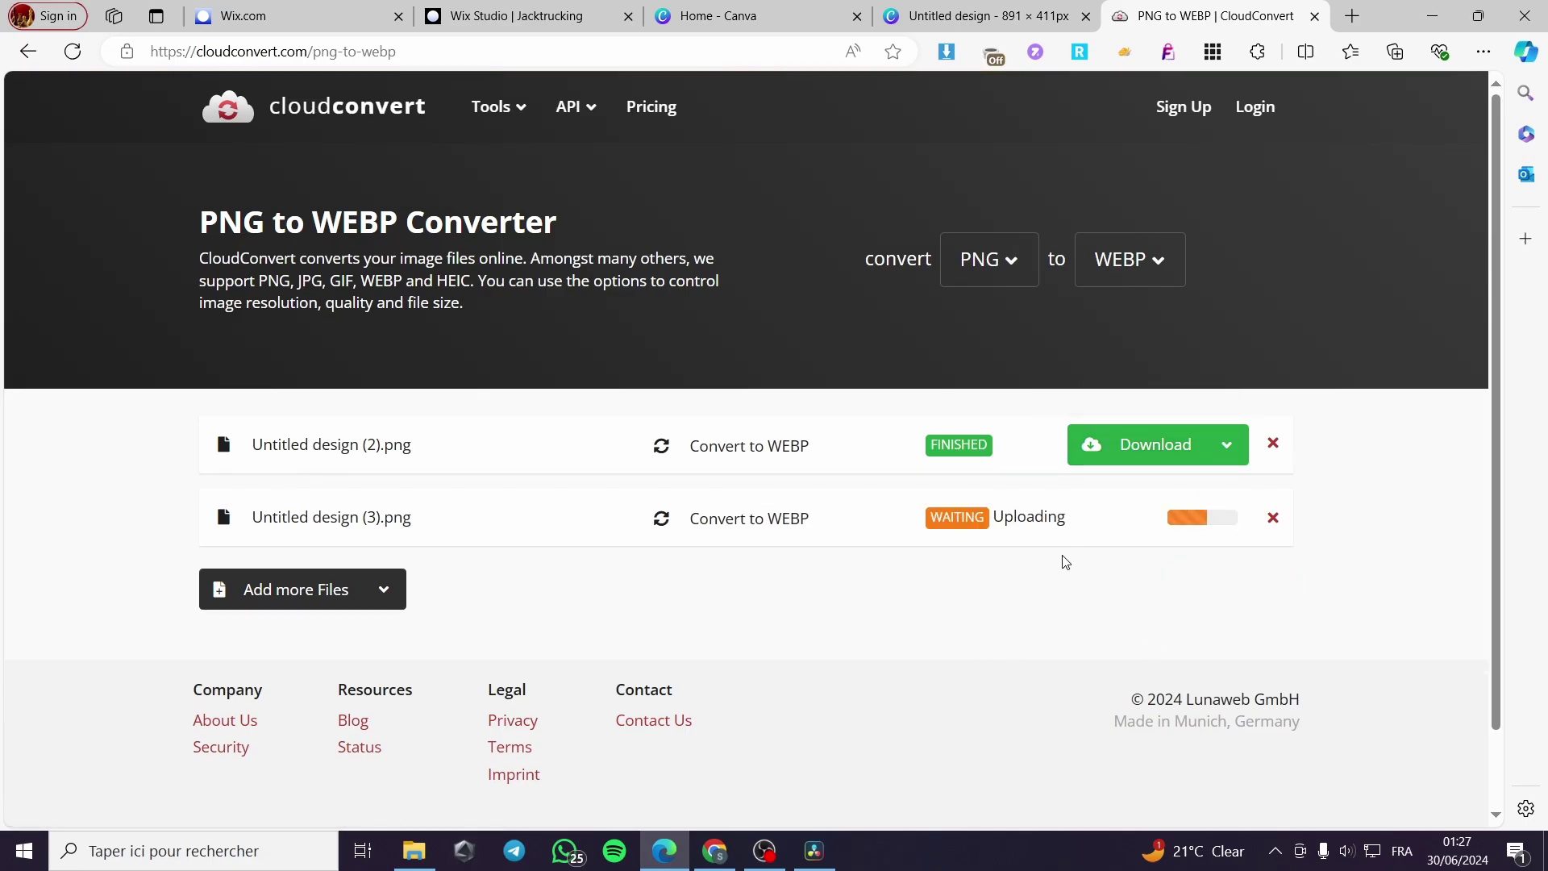
# - Add Untitled design (4).png to the conversion list and download the converted Untitled design (3).webp
pyautogui.click(295, 600)
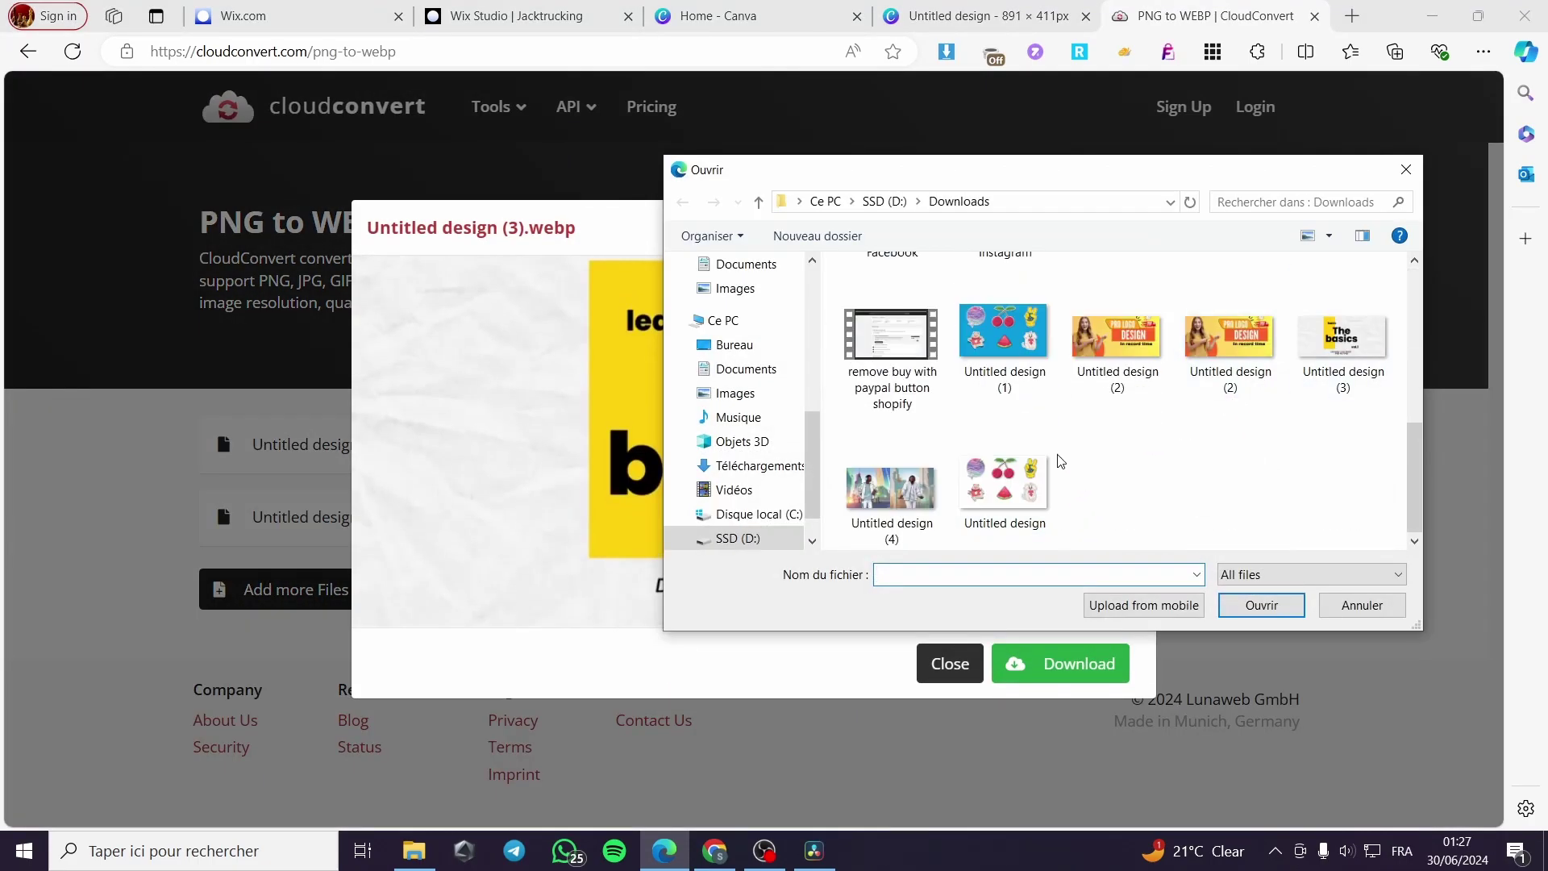
pyautogui.click(890, 490)
pyautogui.click(1261, 605)
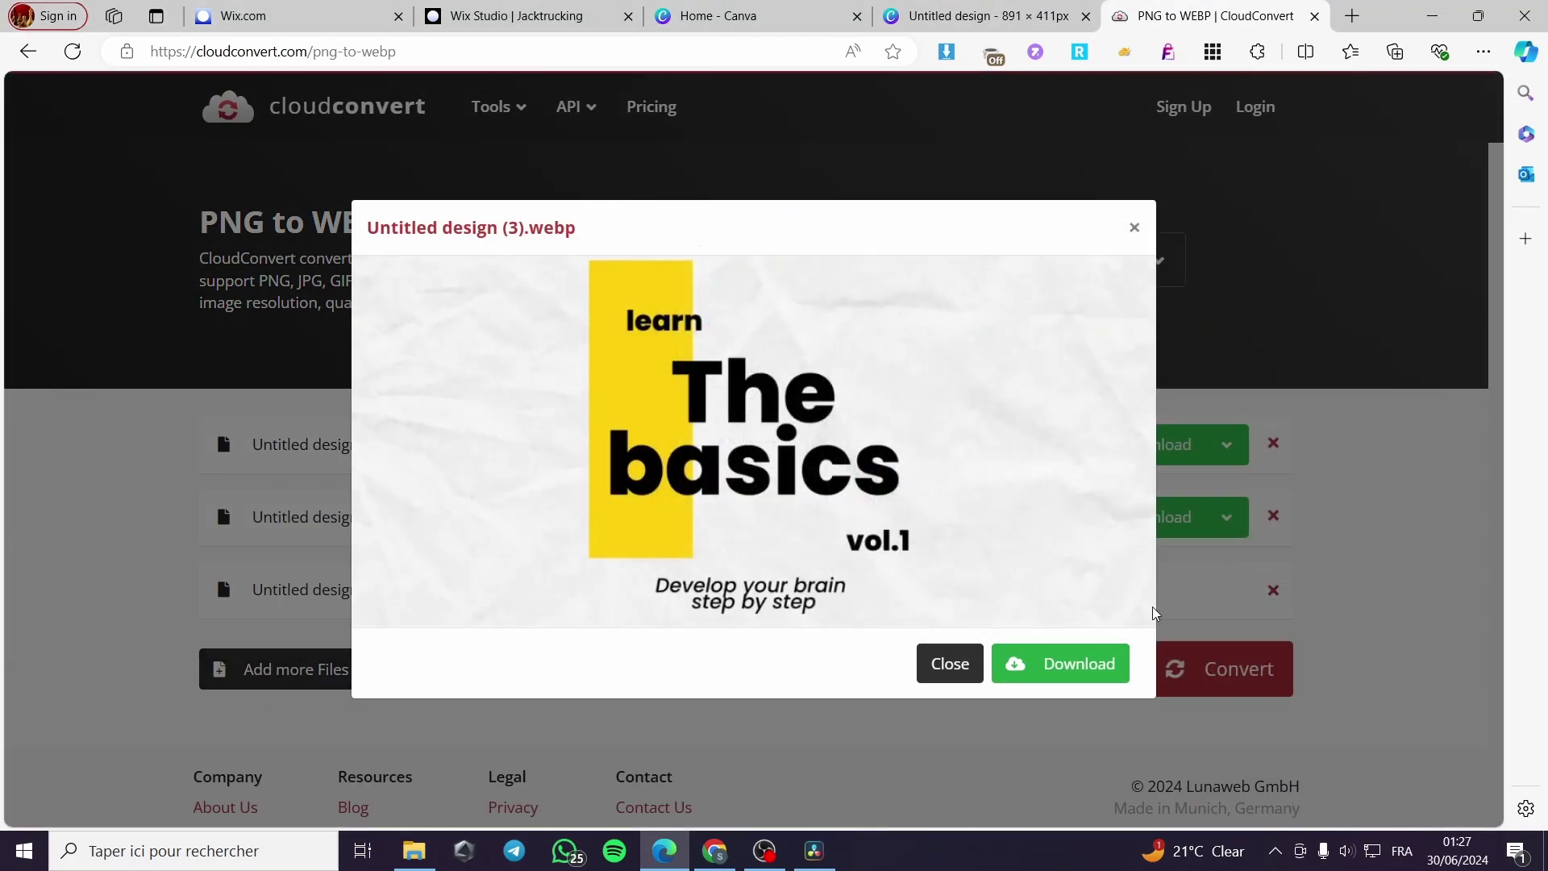
pyautogui.click(1079, 665)
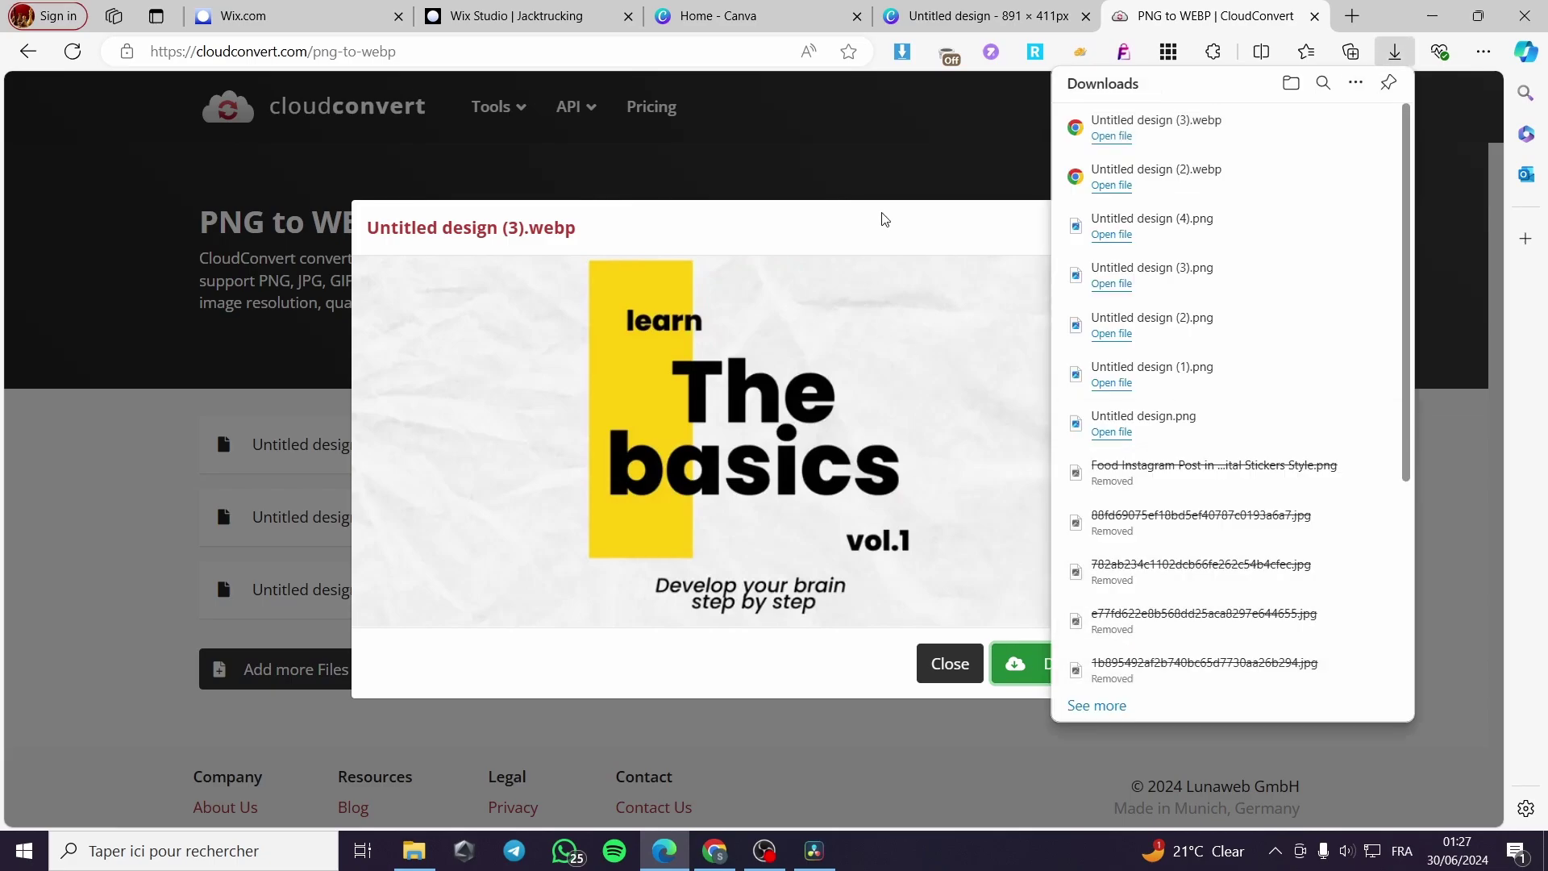
pyautogui.click(1126, 233)
# - Convert Untitled design (4).png to WEBP and download the converted file
pyautogui.click(1223, 682)
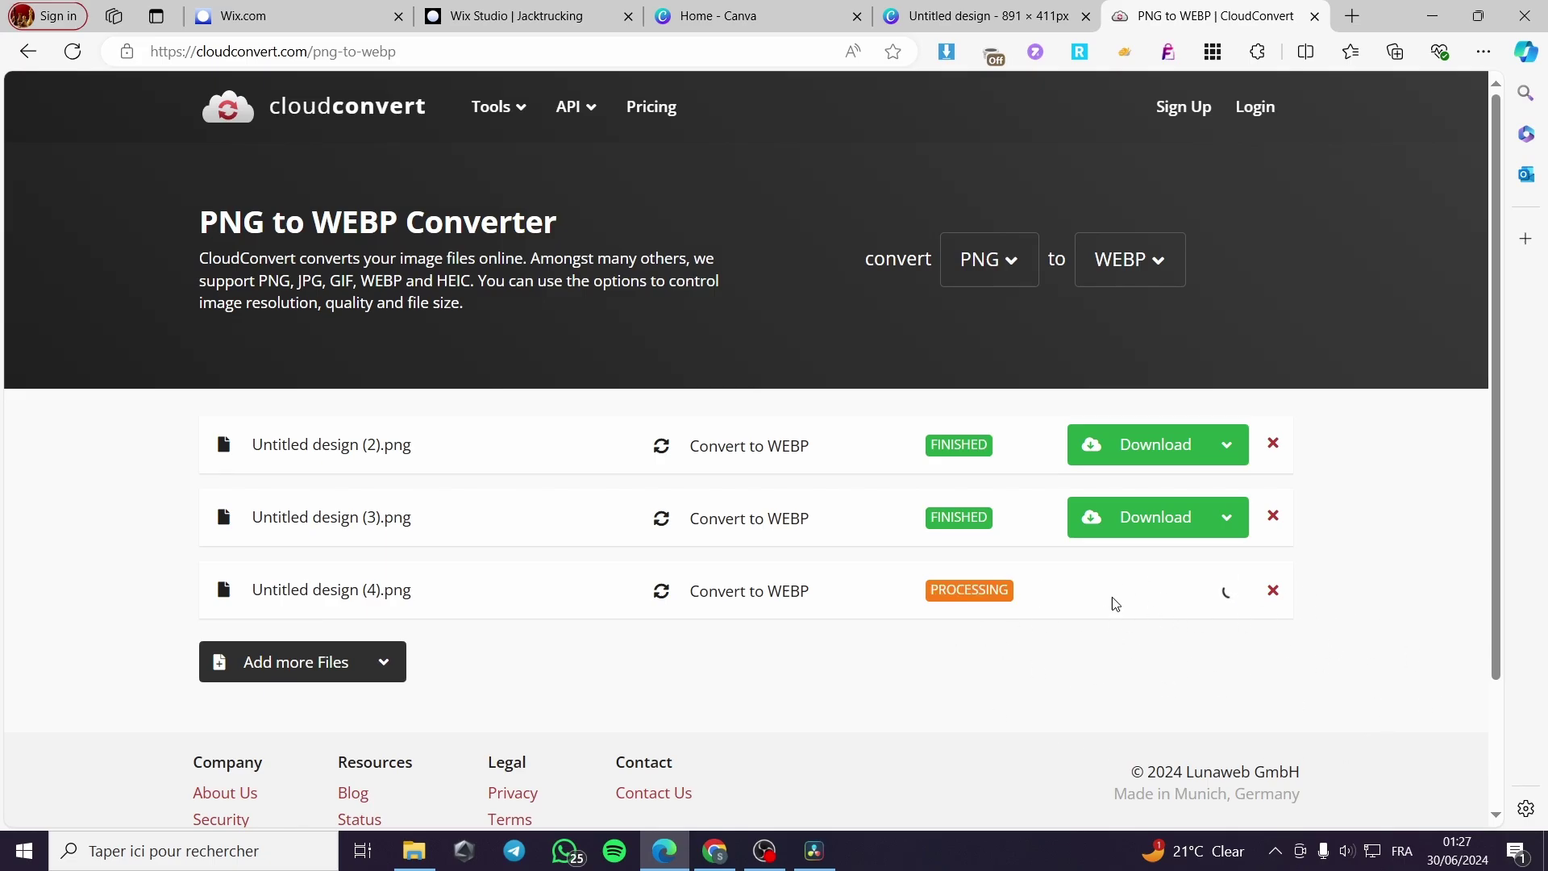
pyautogui.click(1121, 601)
pyautogui.click(1056, 661)
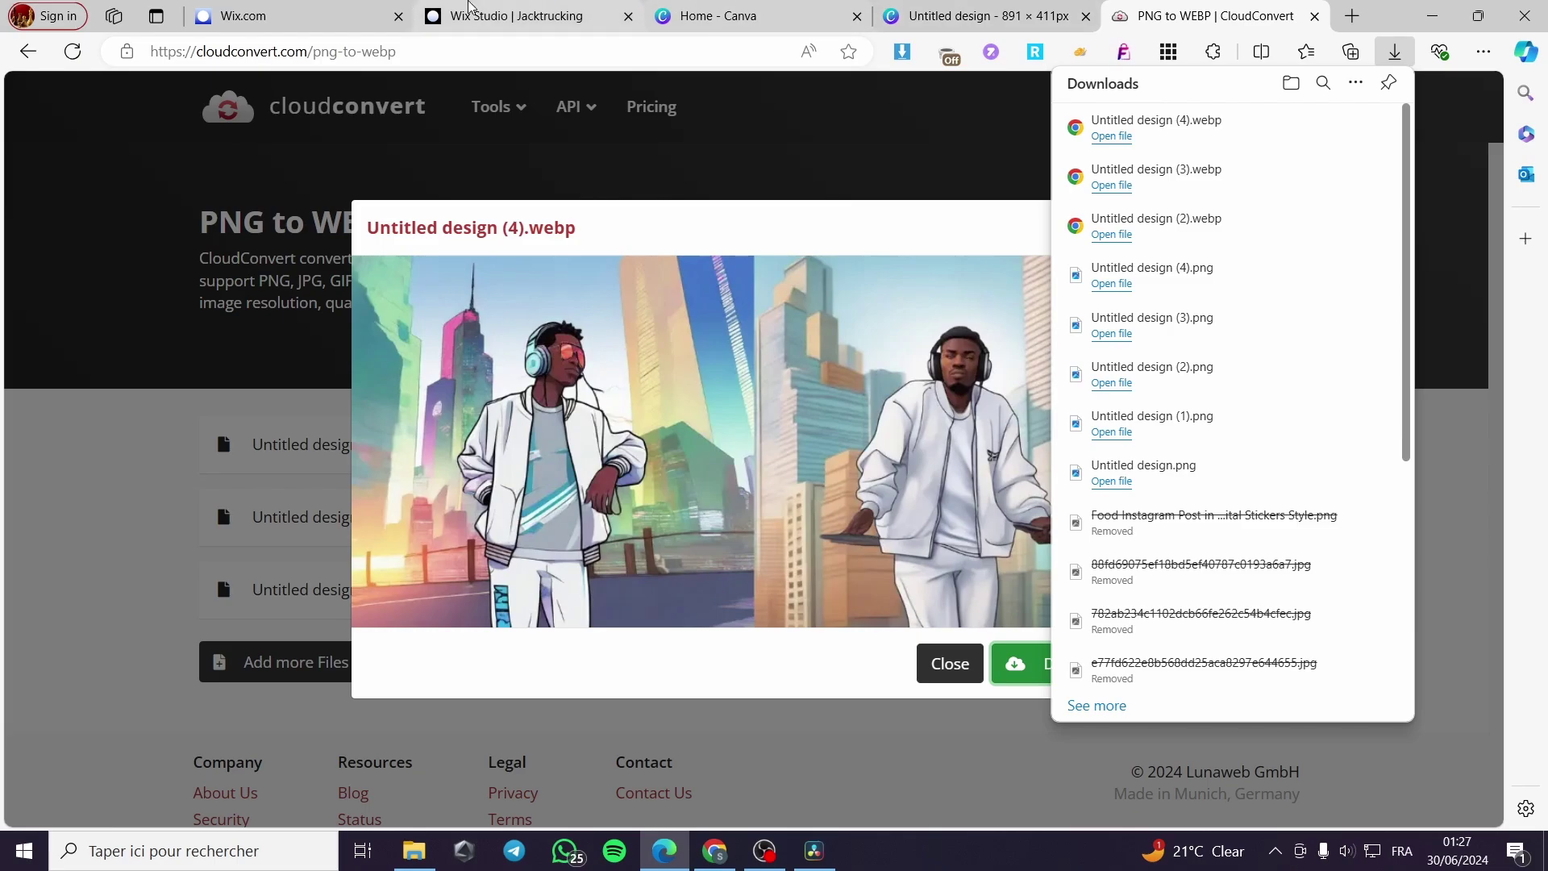
# - Switch back to the Wix Studio site and open the image replacement for the third slide's serum bottle picture
pyautogui.click(903, 11)
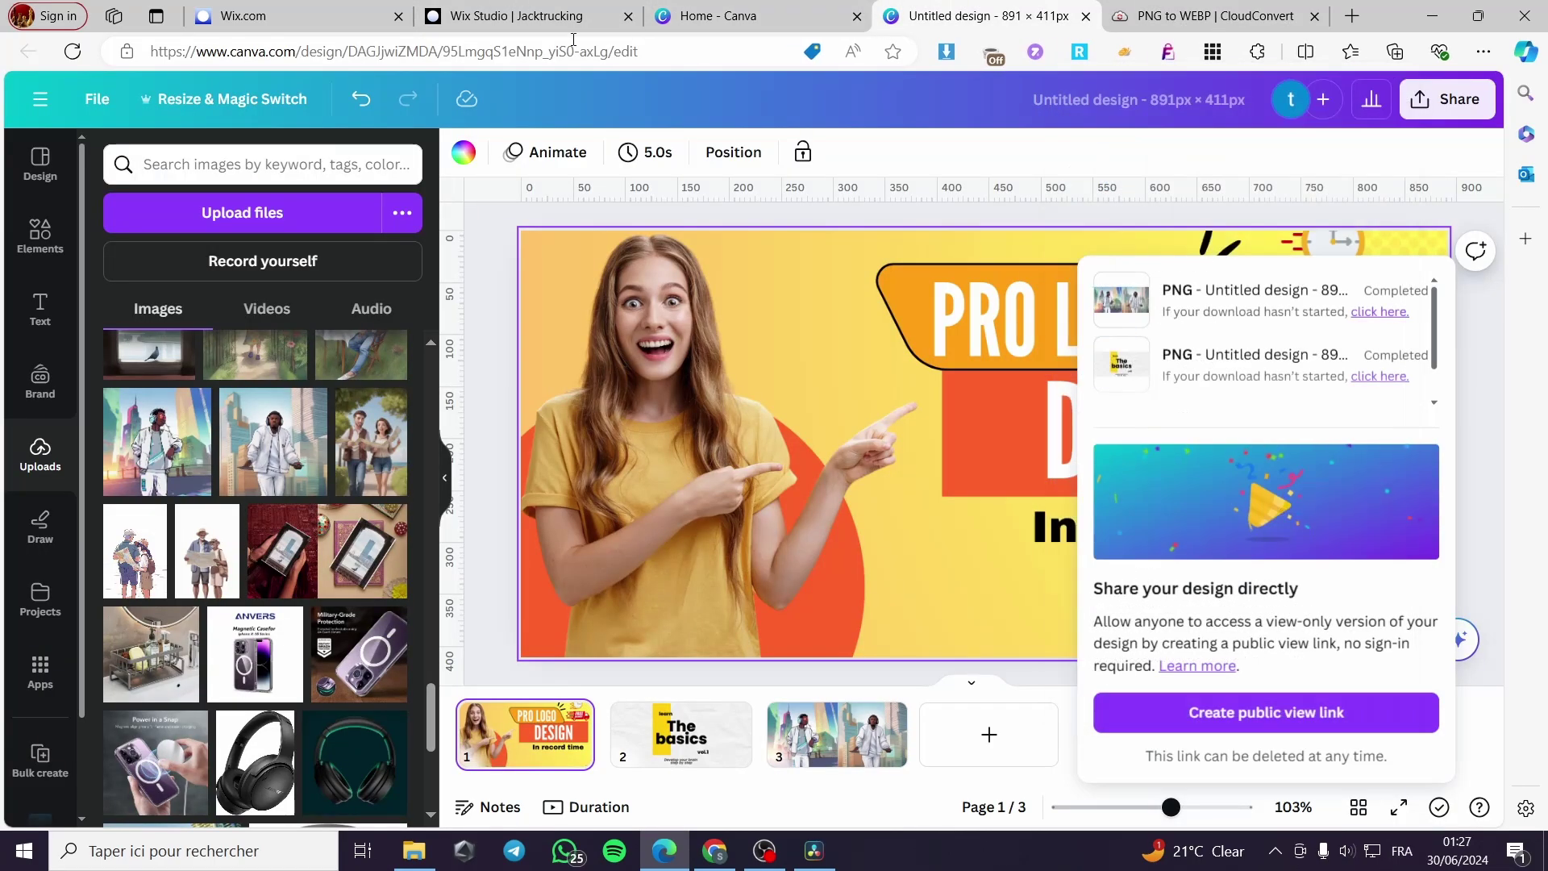
pyautogui.click(483, 12)
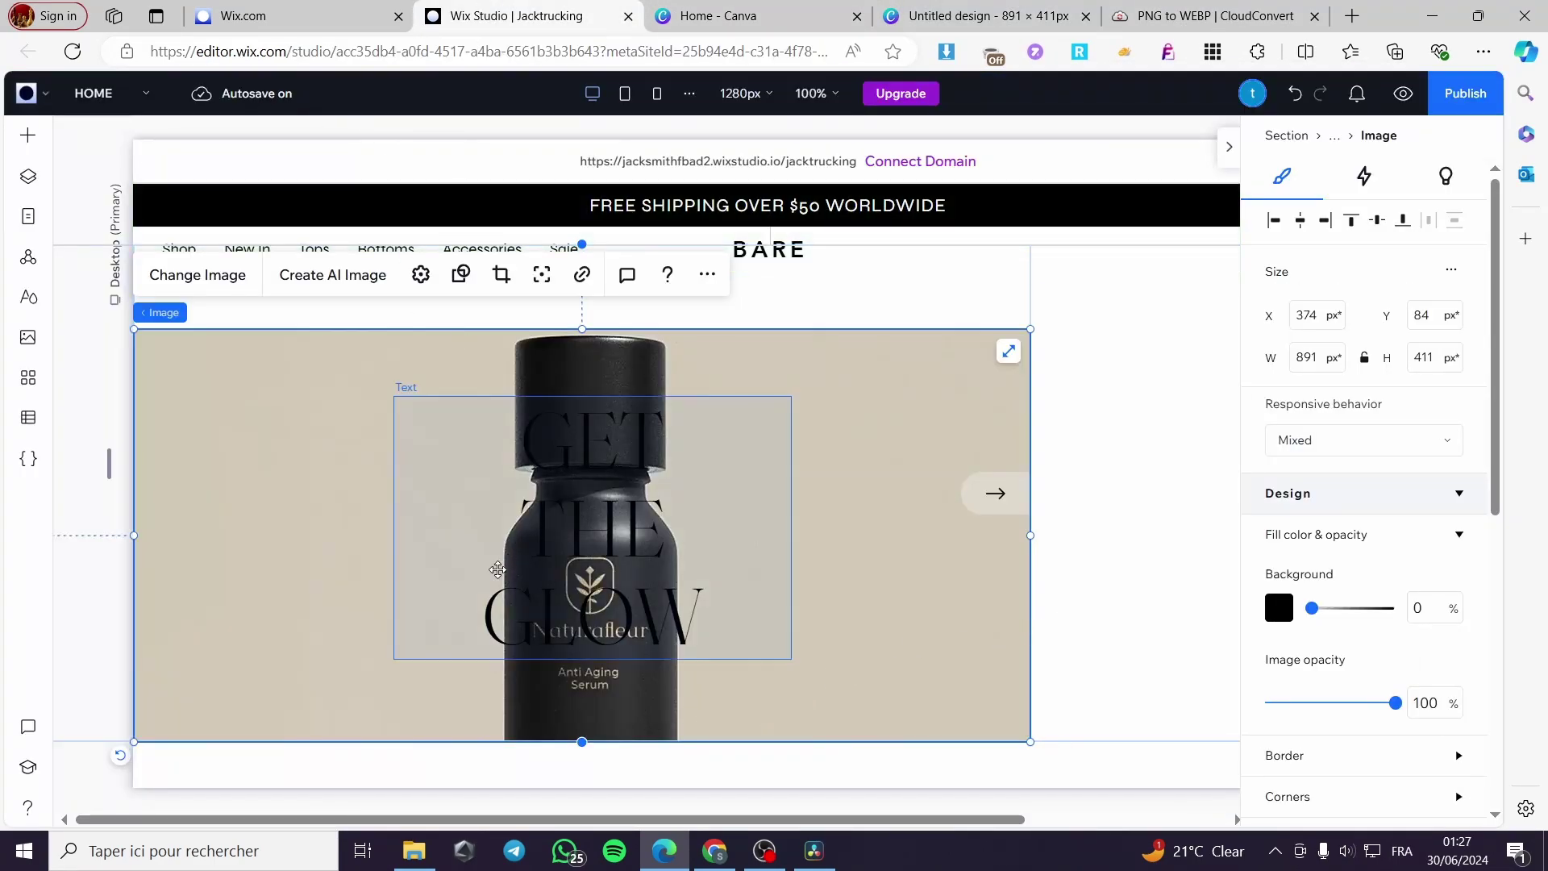
pyautogui.click(28, 175)
pyautogui.scroll(-3, 201, 565)
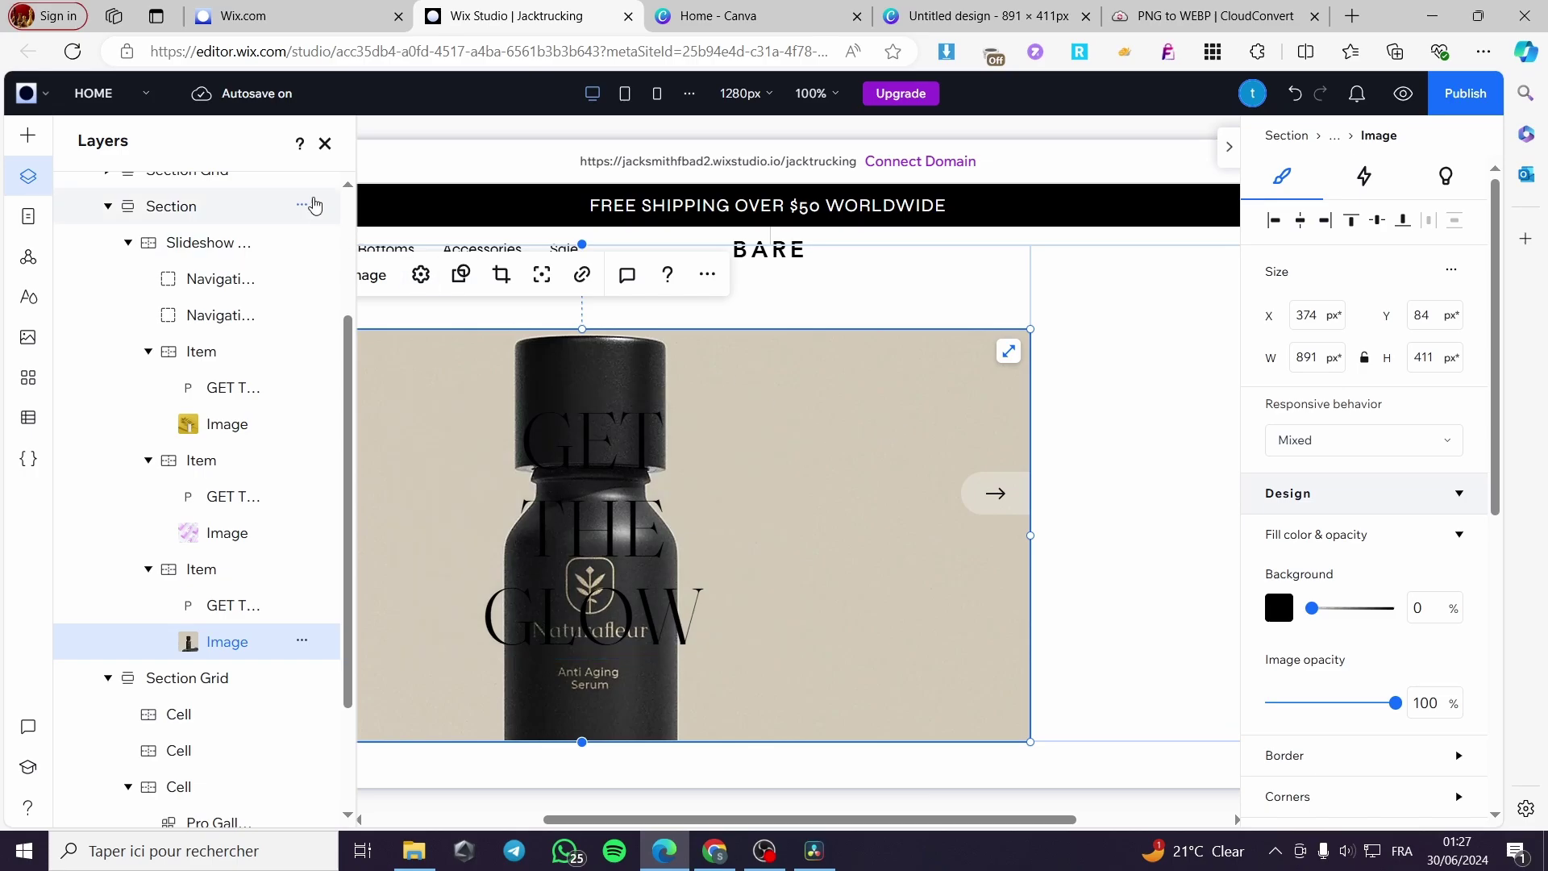
pyautogui.click(326, 144)
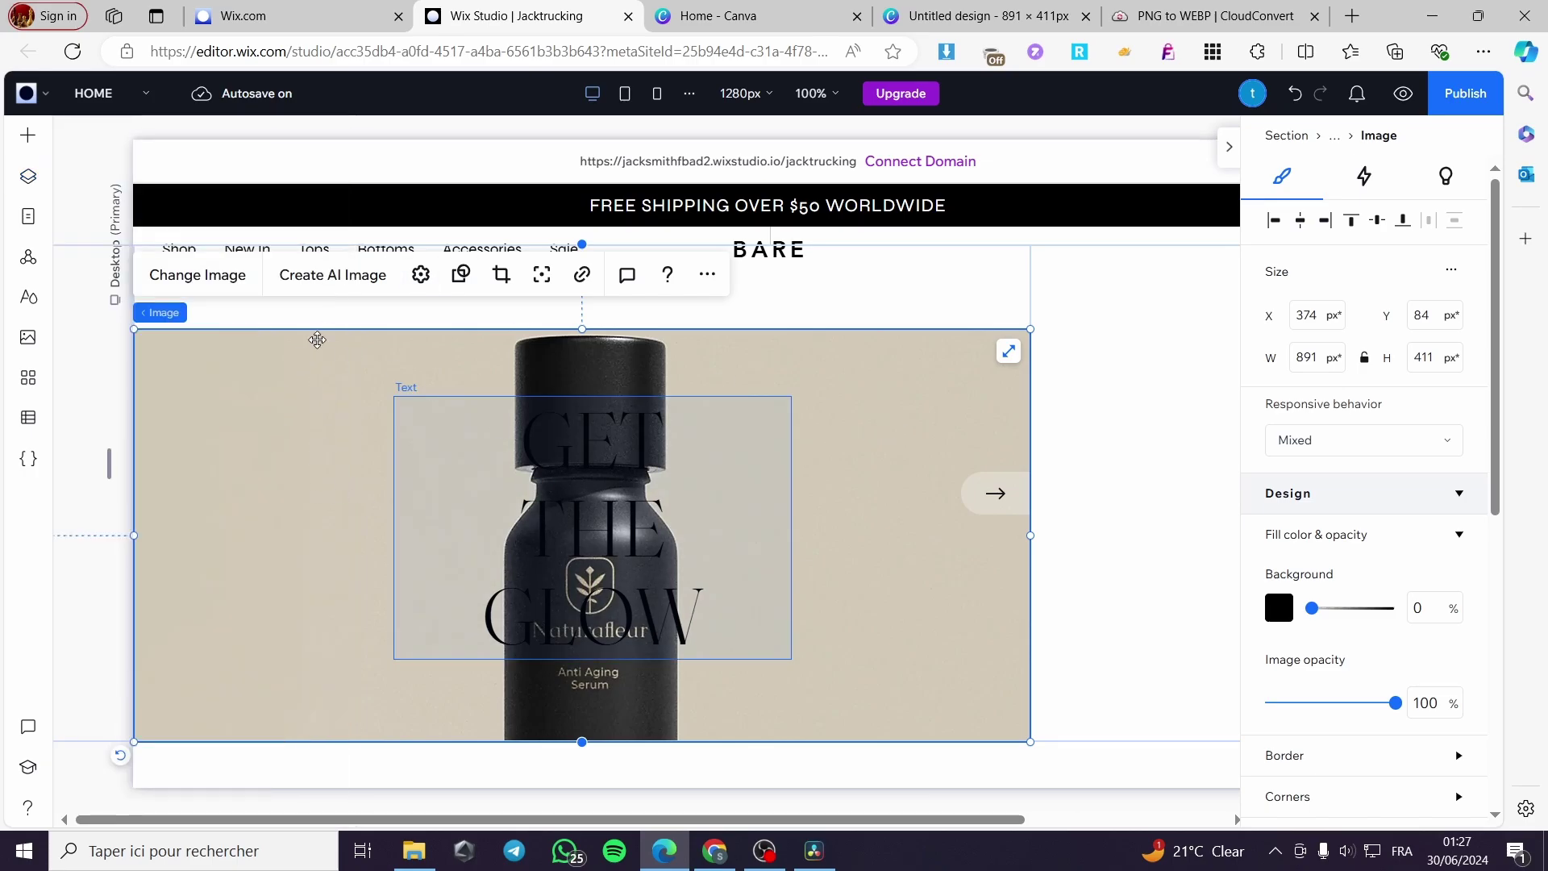
pyautogui.click(231, 284)
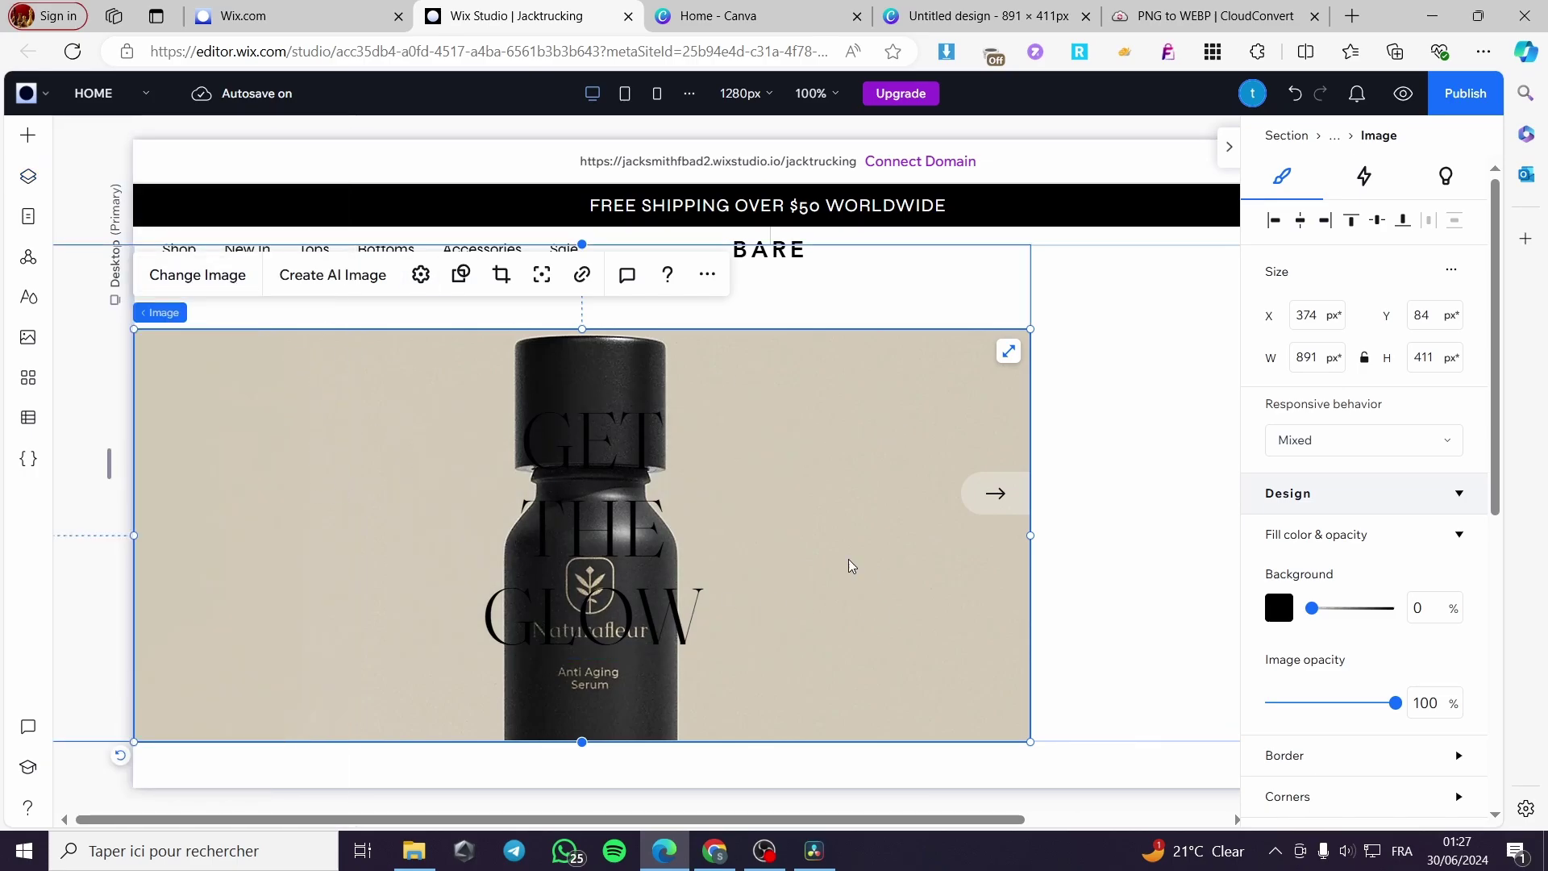
# - Upload the WEBP version of Untitled design (4) from the Downloads folder and apply it as the third slide's image
pyautogui.click(182, 208)
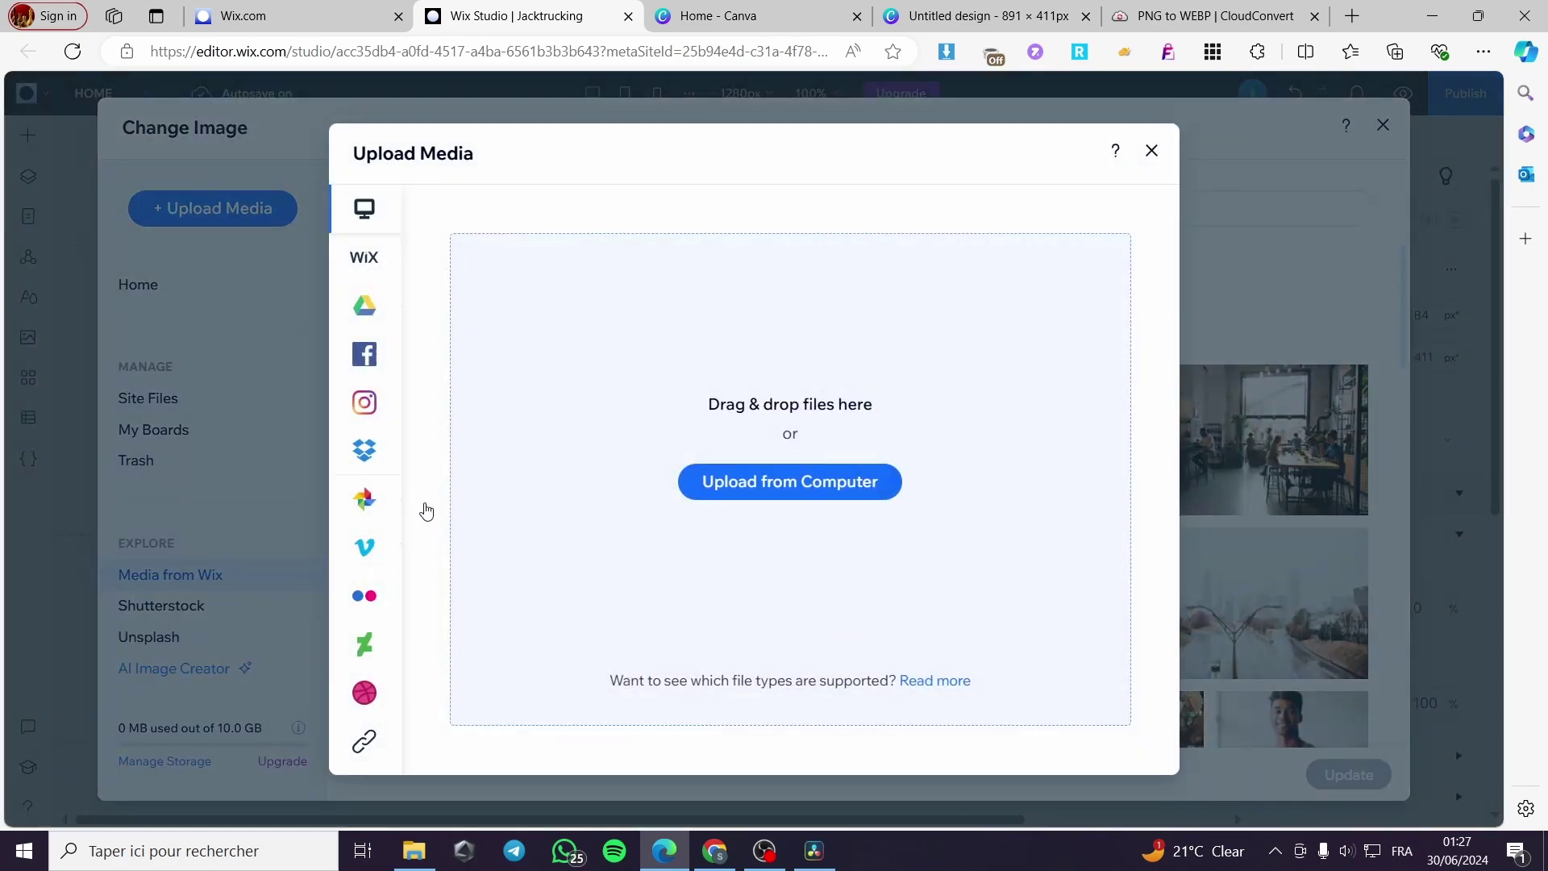
pyautogui.click(764, 484)
pyautogui.scroll(-10, 1022, 456)
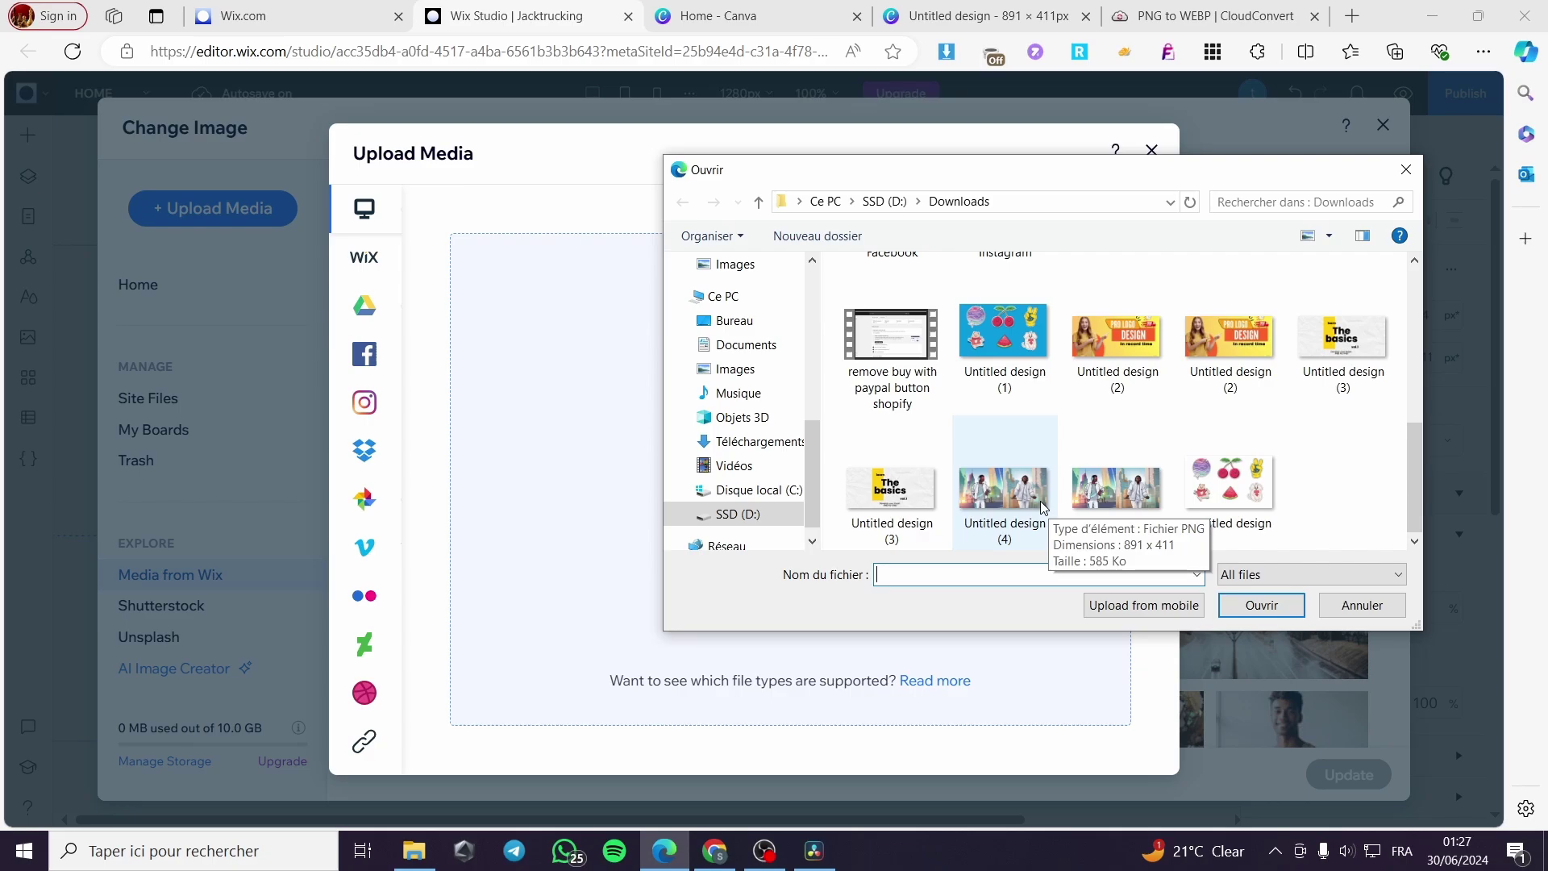
pyautogui.click(1127, 501)
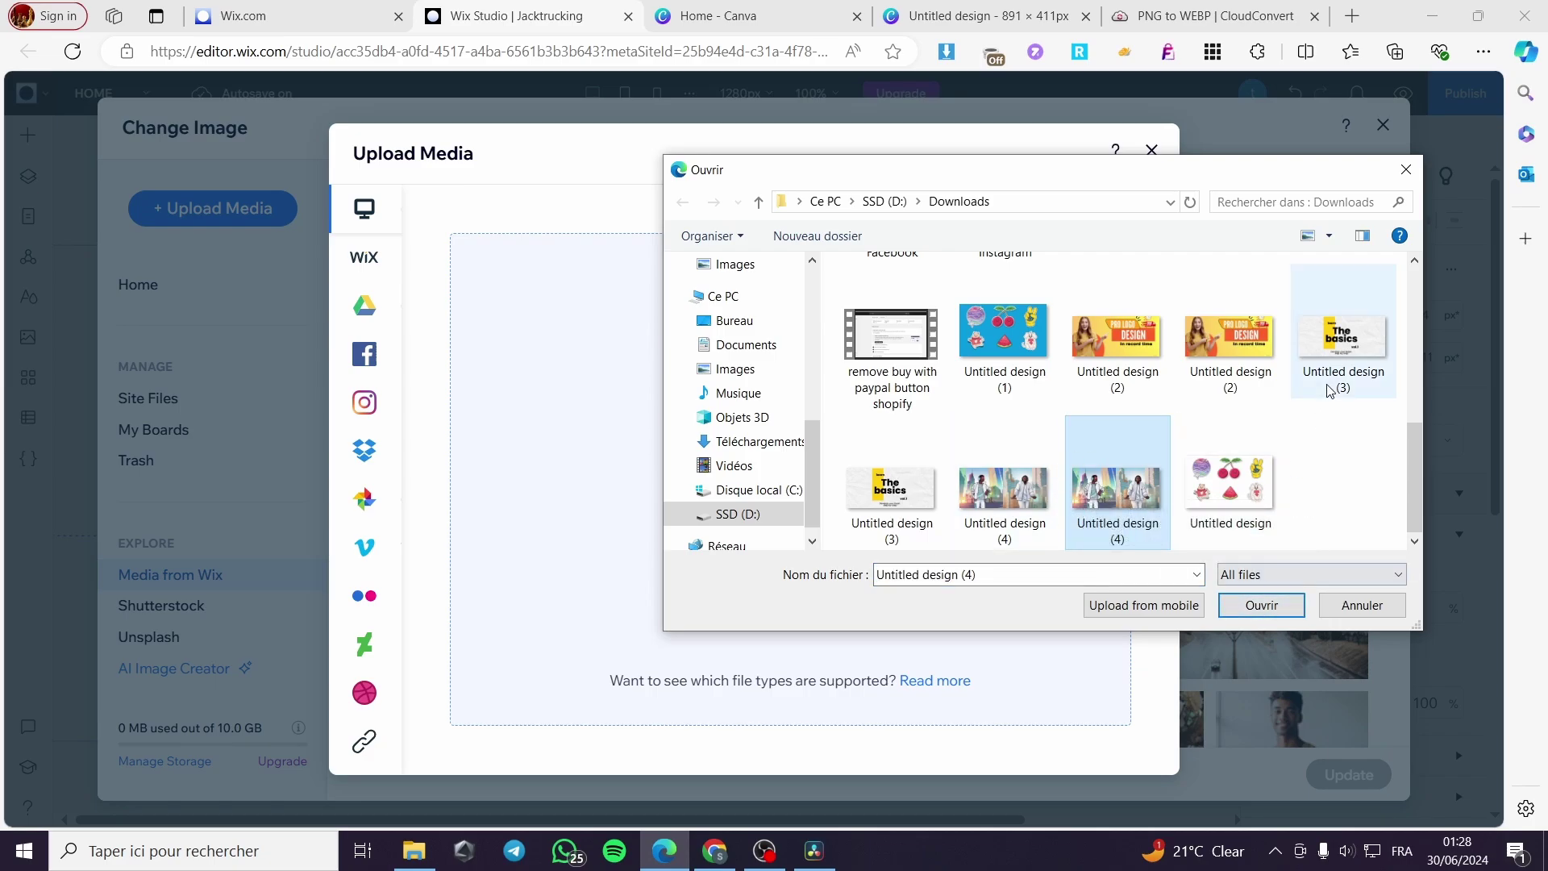
pyautogui.click(1261, 605)
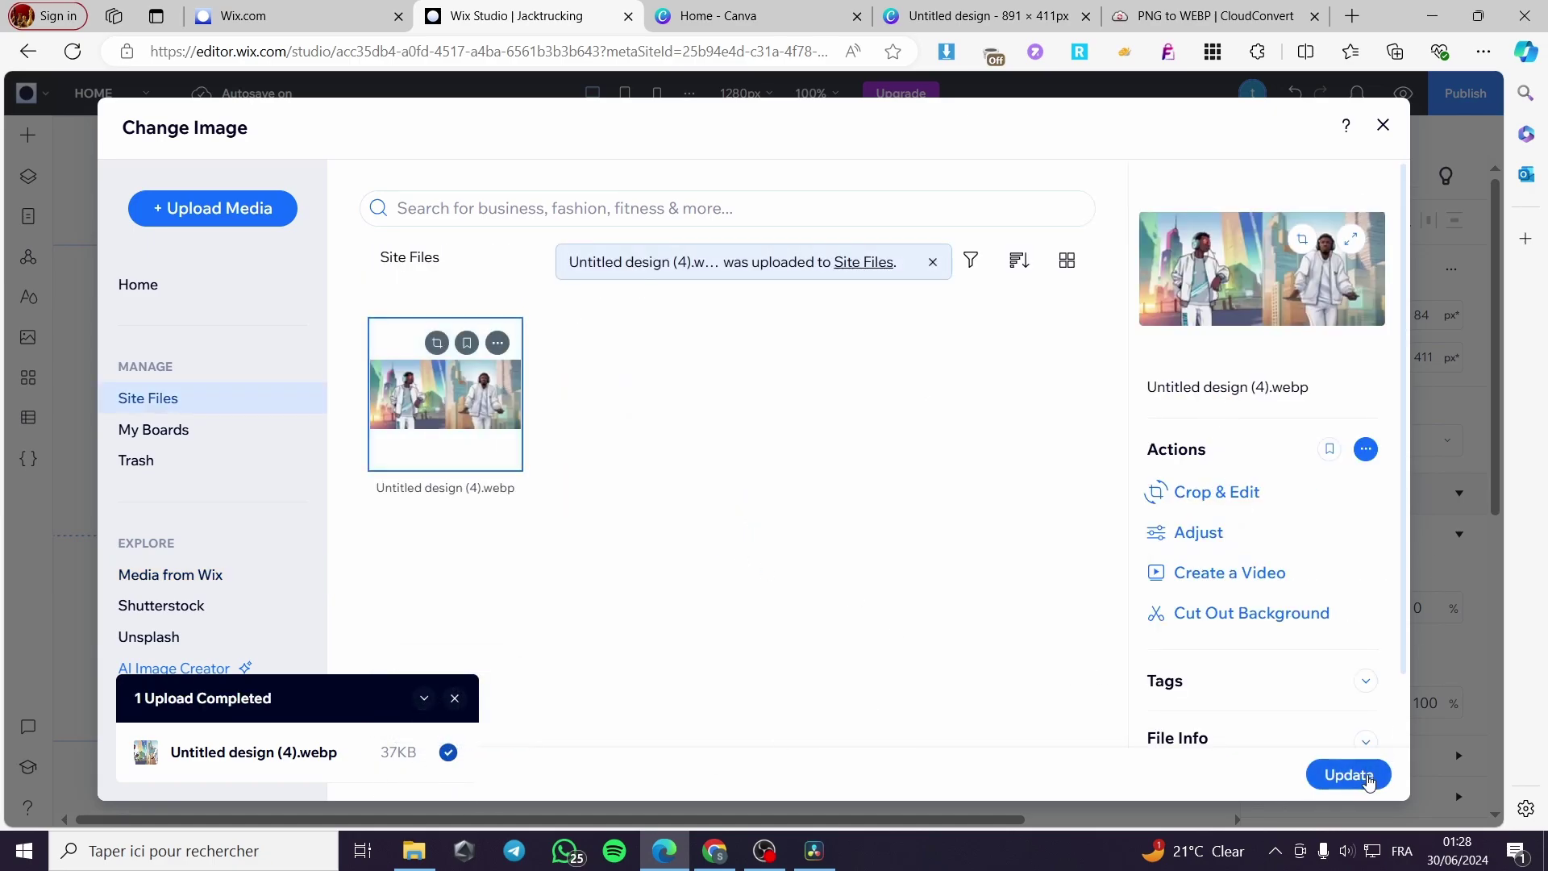
pyautogui.click(1357, 776)
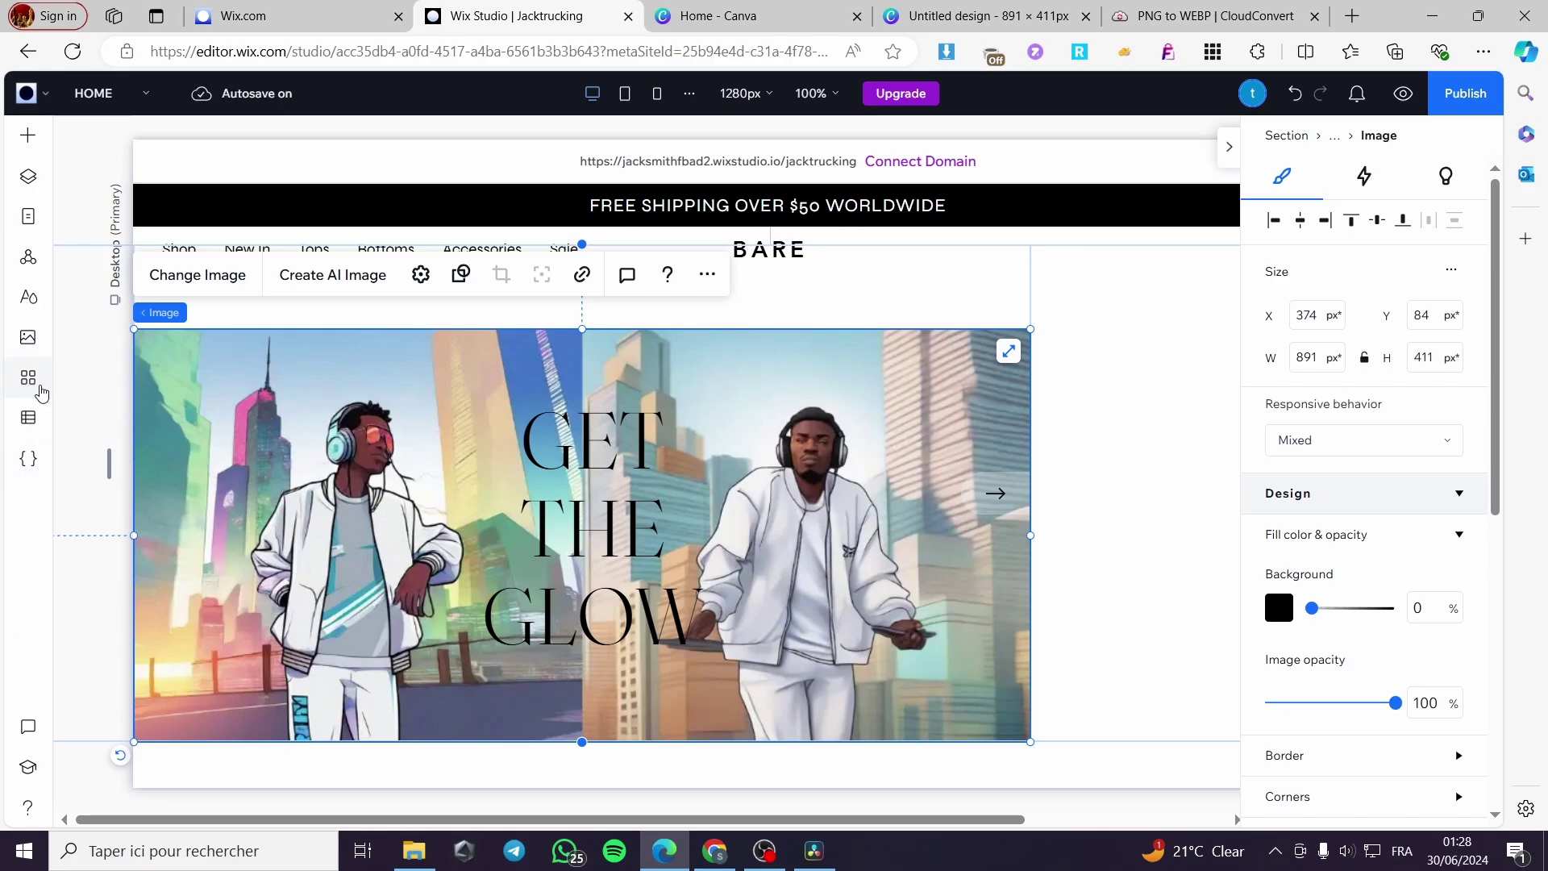
# - Display the second item of the slideshow repeater and select its pink bottles image
pyautogui.click(31, 179)
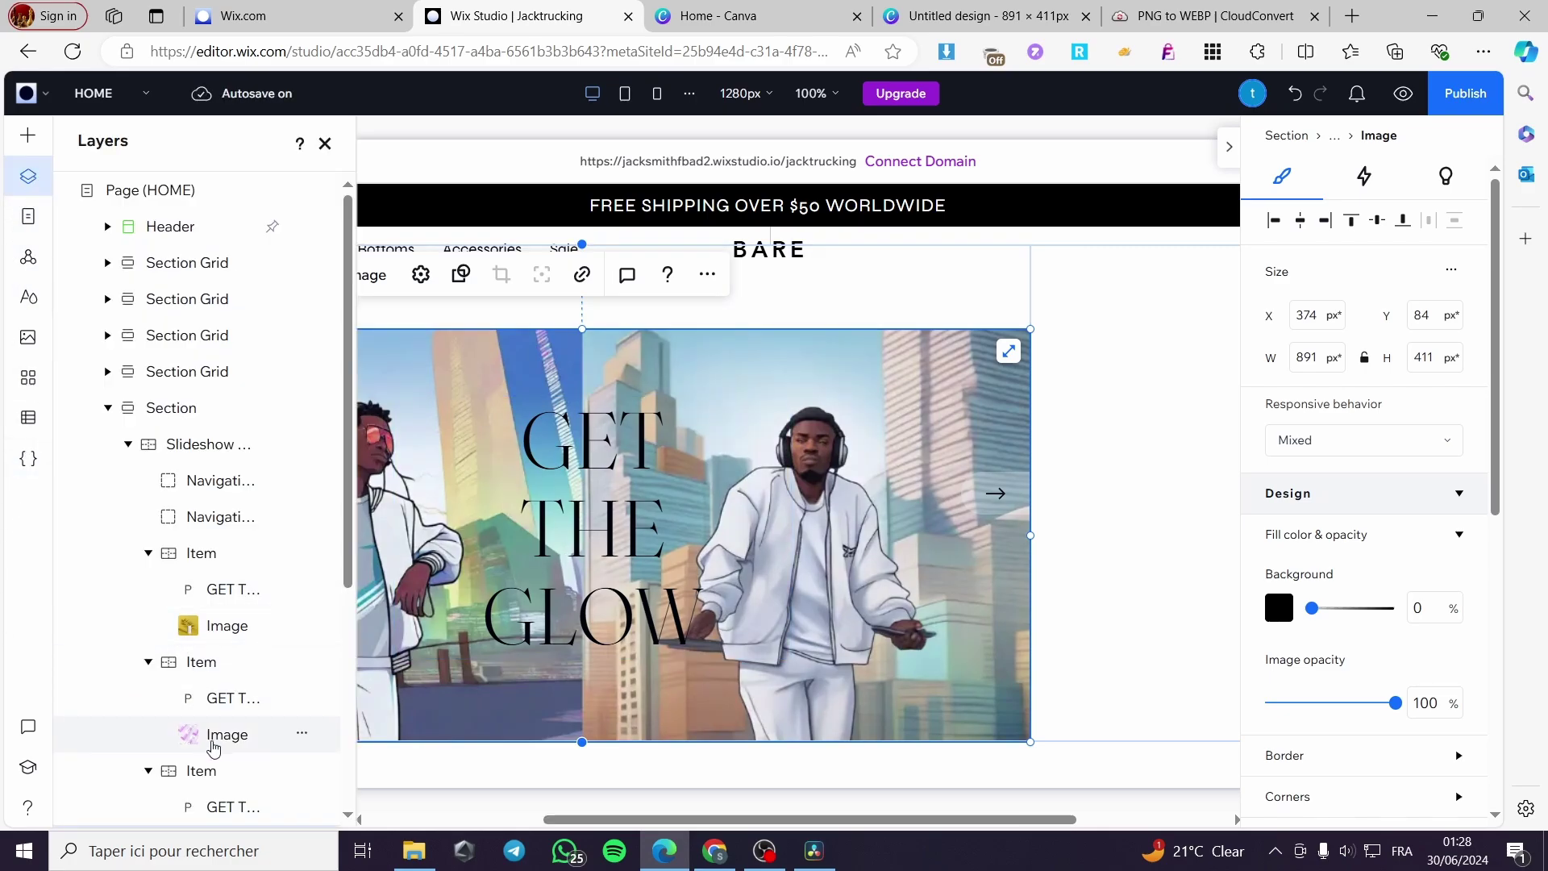
pyautogui.scroll(-3, 196, 729)
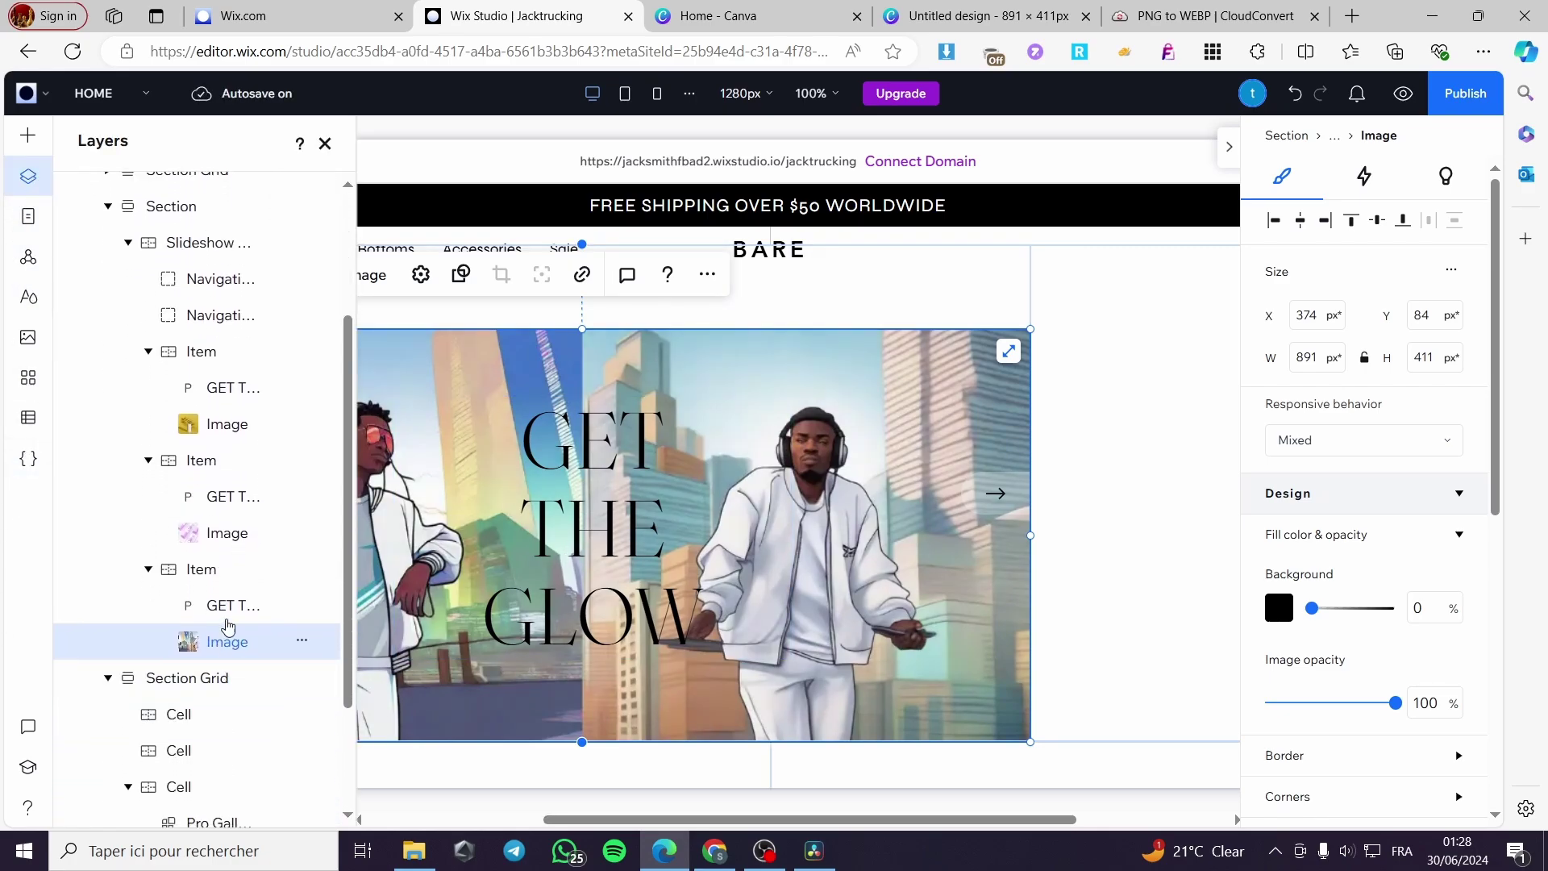
pyautogui.click(234, 506)
pyautogui.click(211, 541)
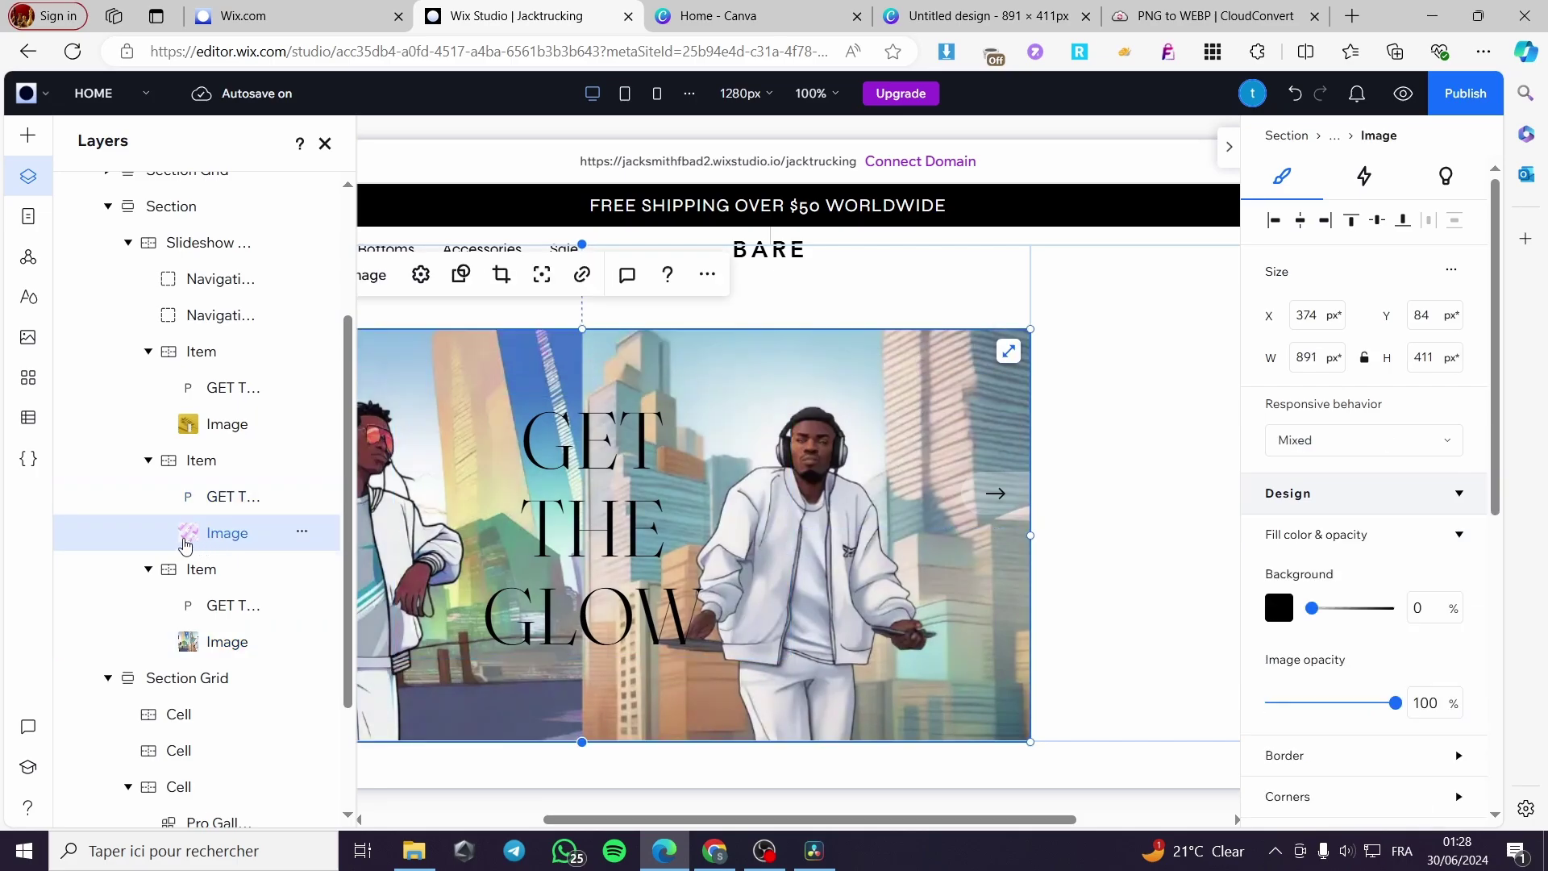
pyautogui.doubleClick(229, 536)
pyautogui.press('Return')
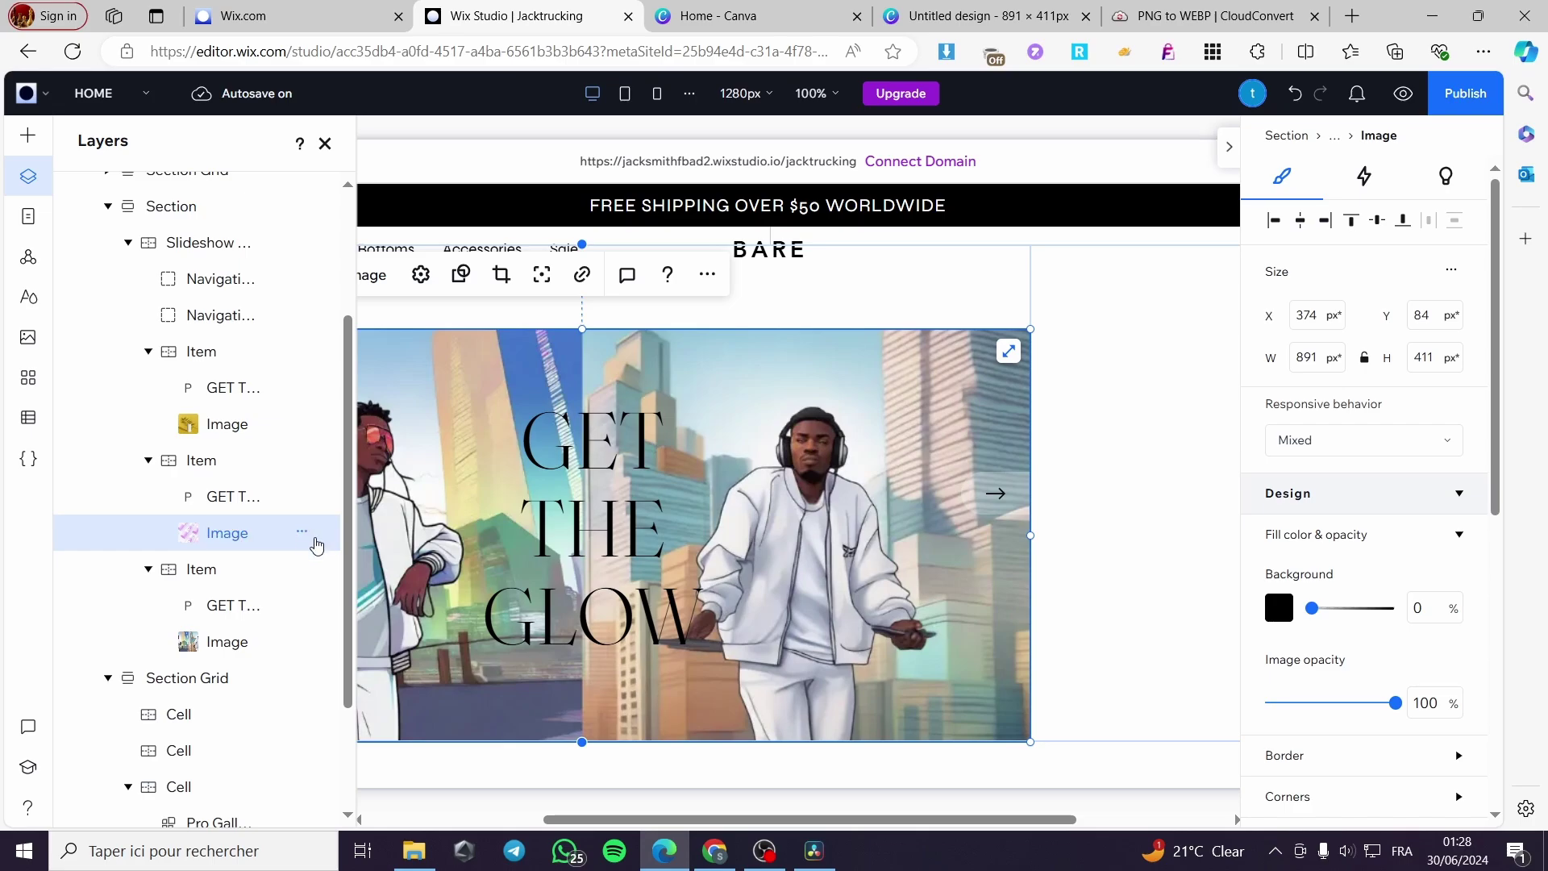
pyautogui.click(301, 532)
pyautogui.moveTo(372, 558)
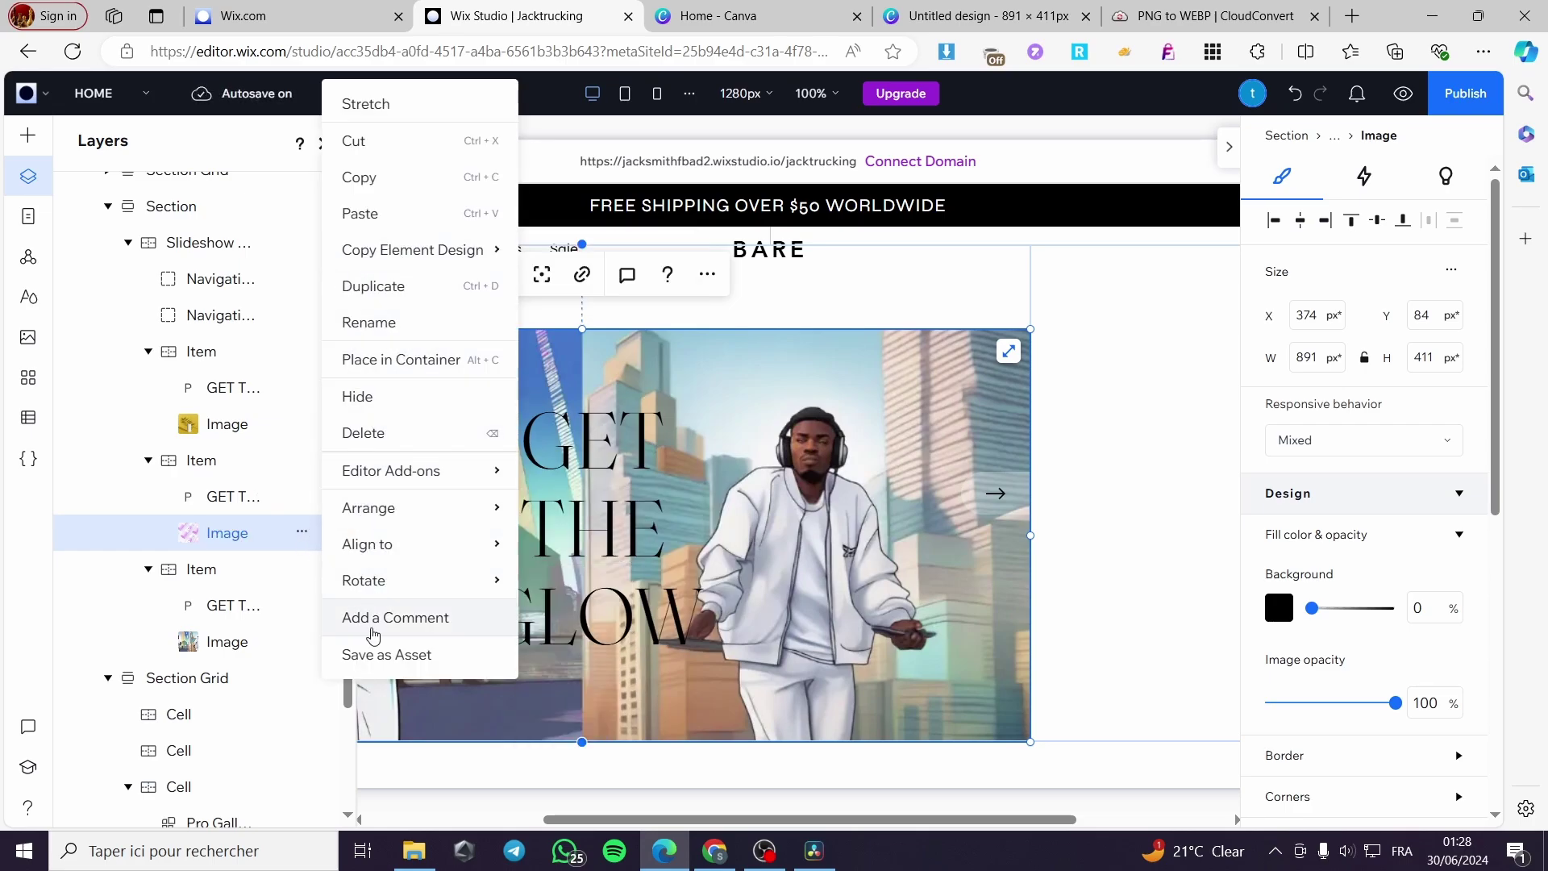
pyautogui.click(180, 538)
pyautogui.click(213, 471)
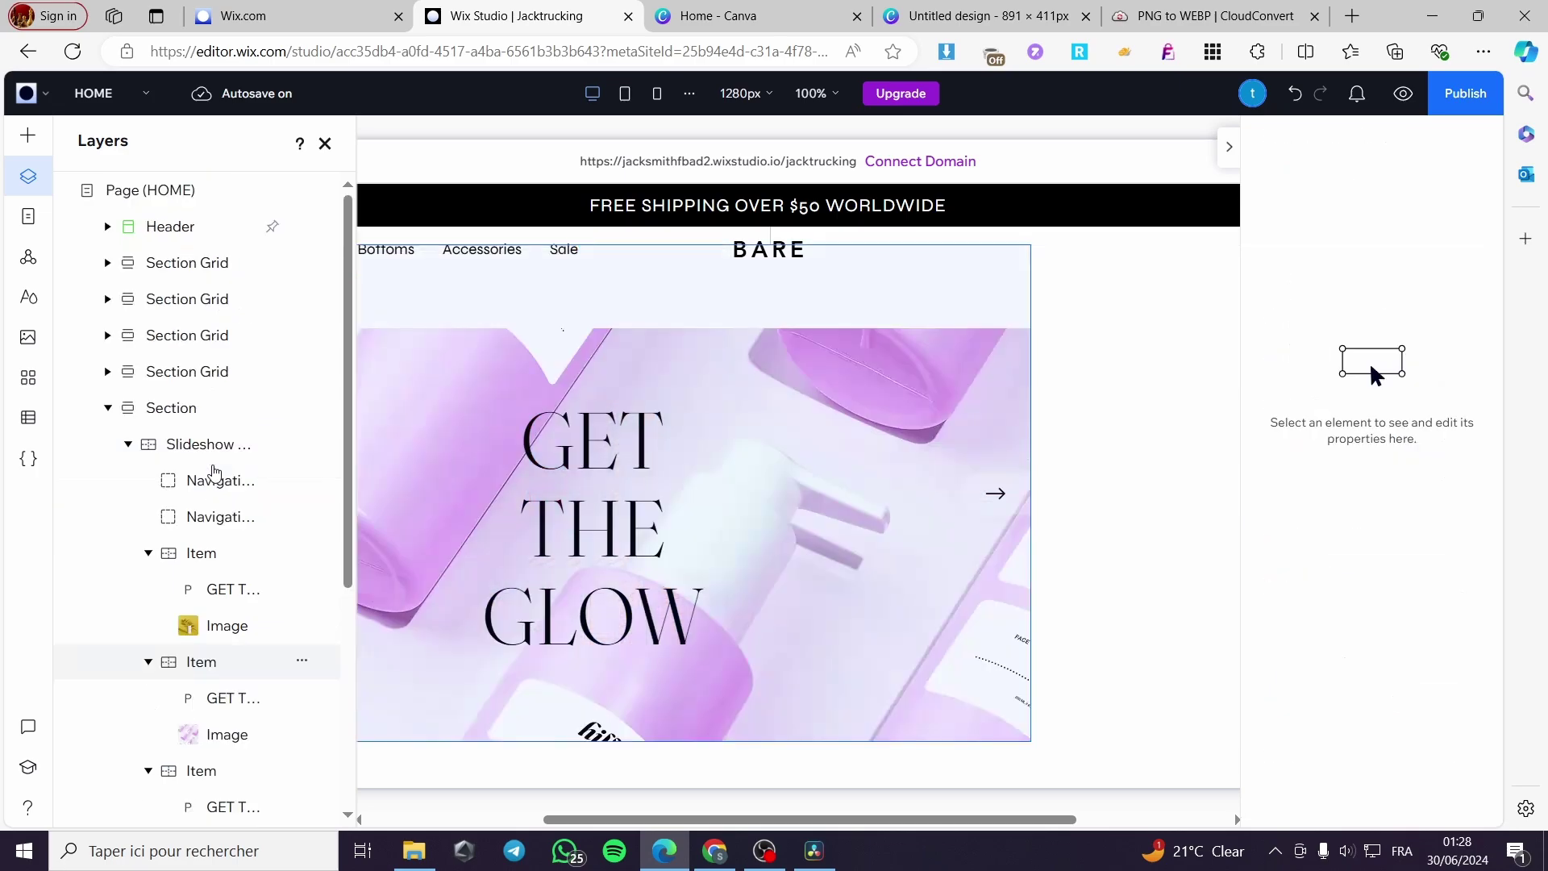
pyautogui.click(761, 409)
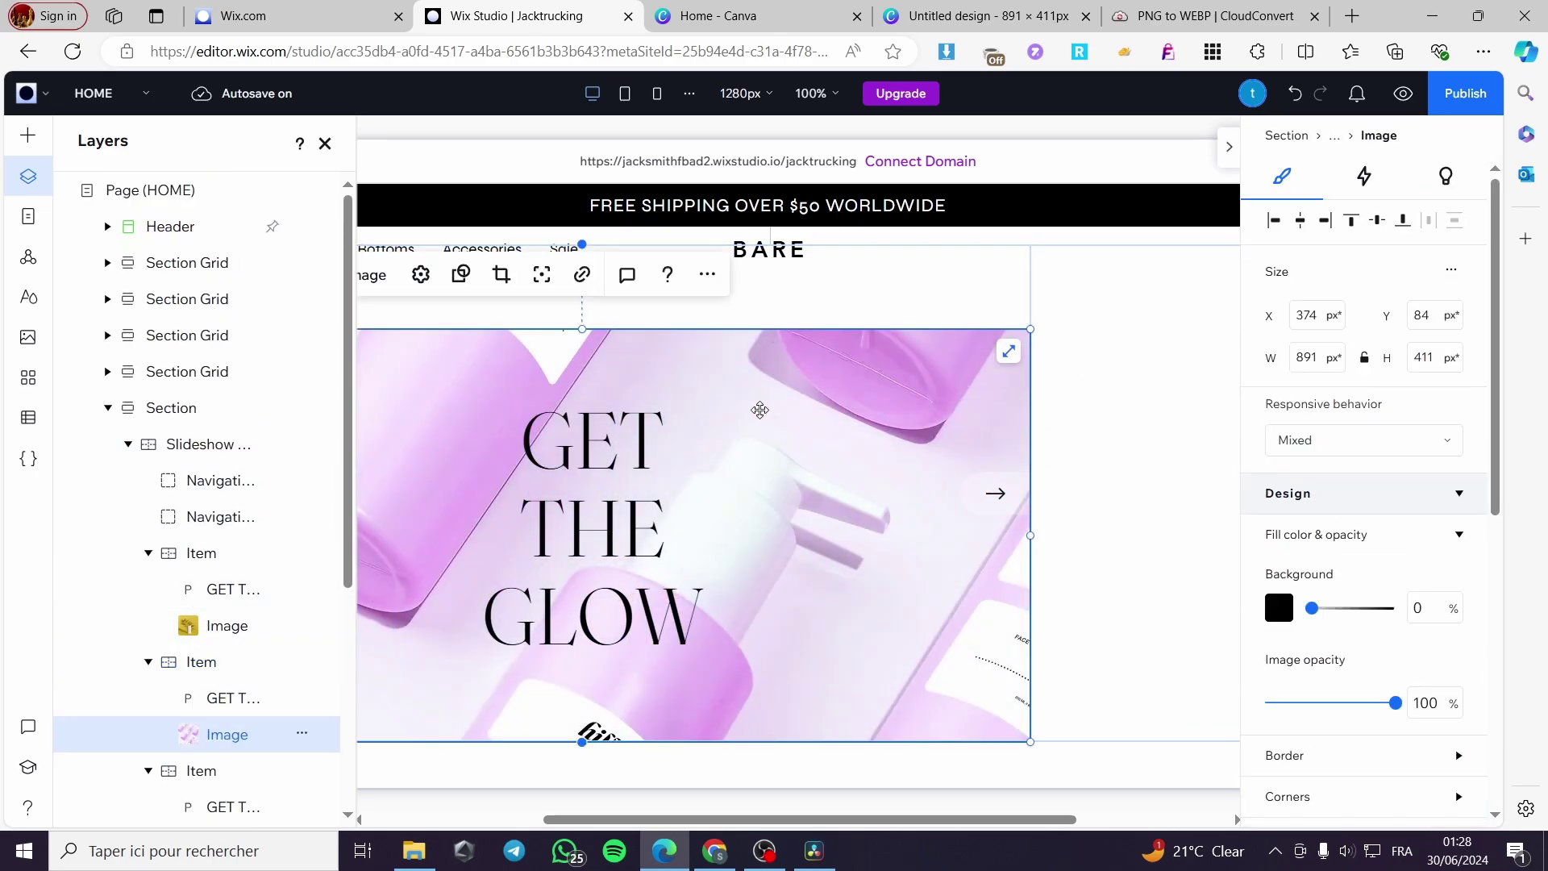
pyautogui.click(325, 143)
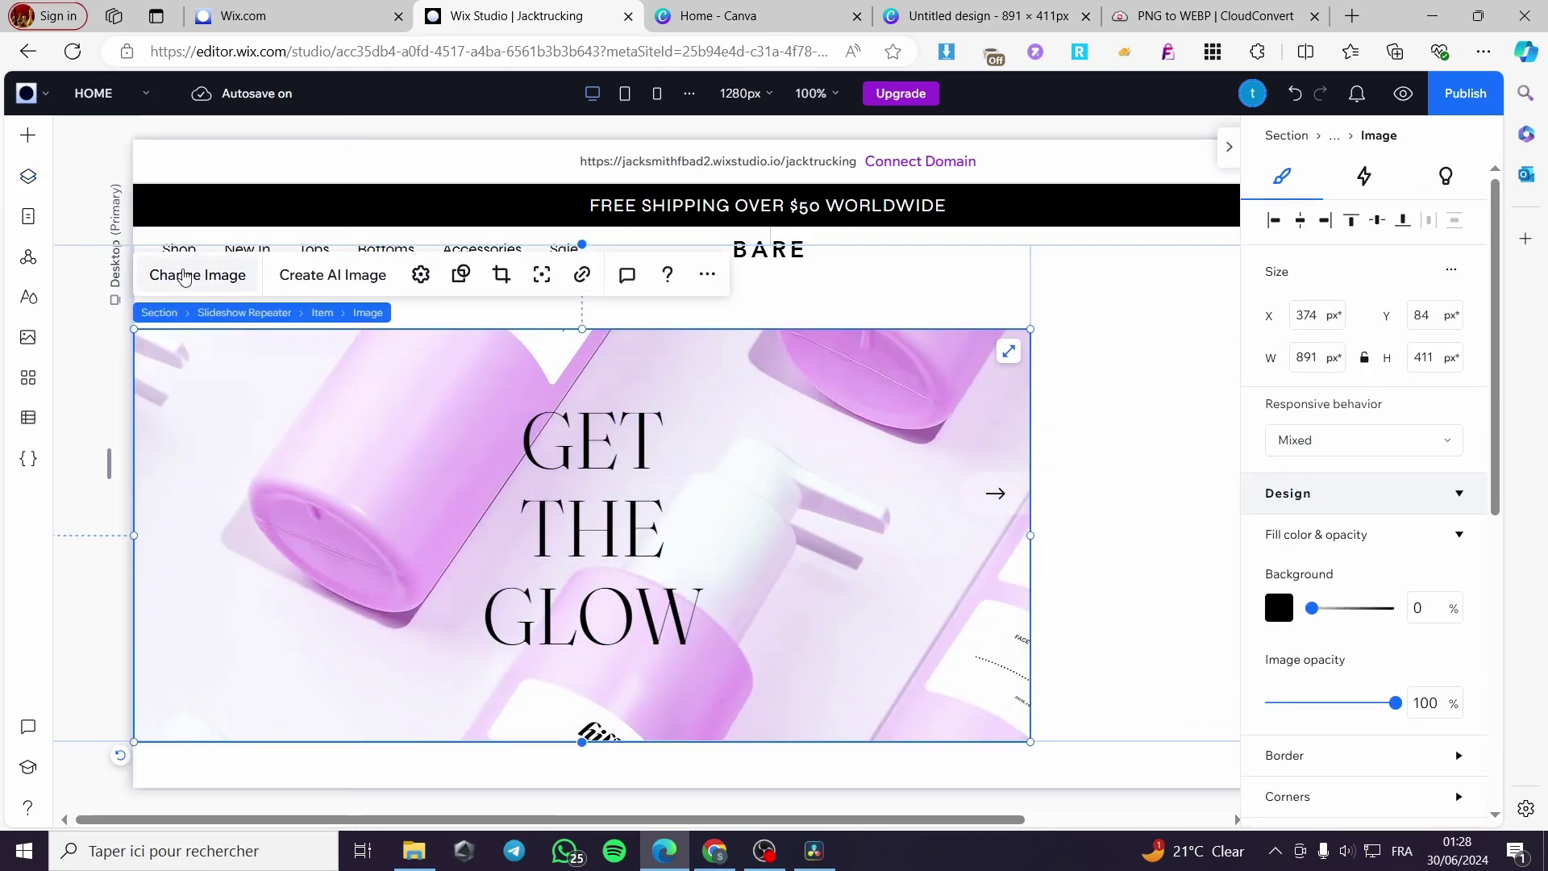
# - Open the image replacement for the second slide and upload Untitled design (2).webp from the Downloads folder
pyautogui.doubleClick(409, 436)
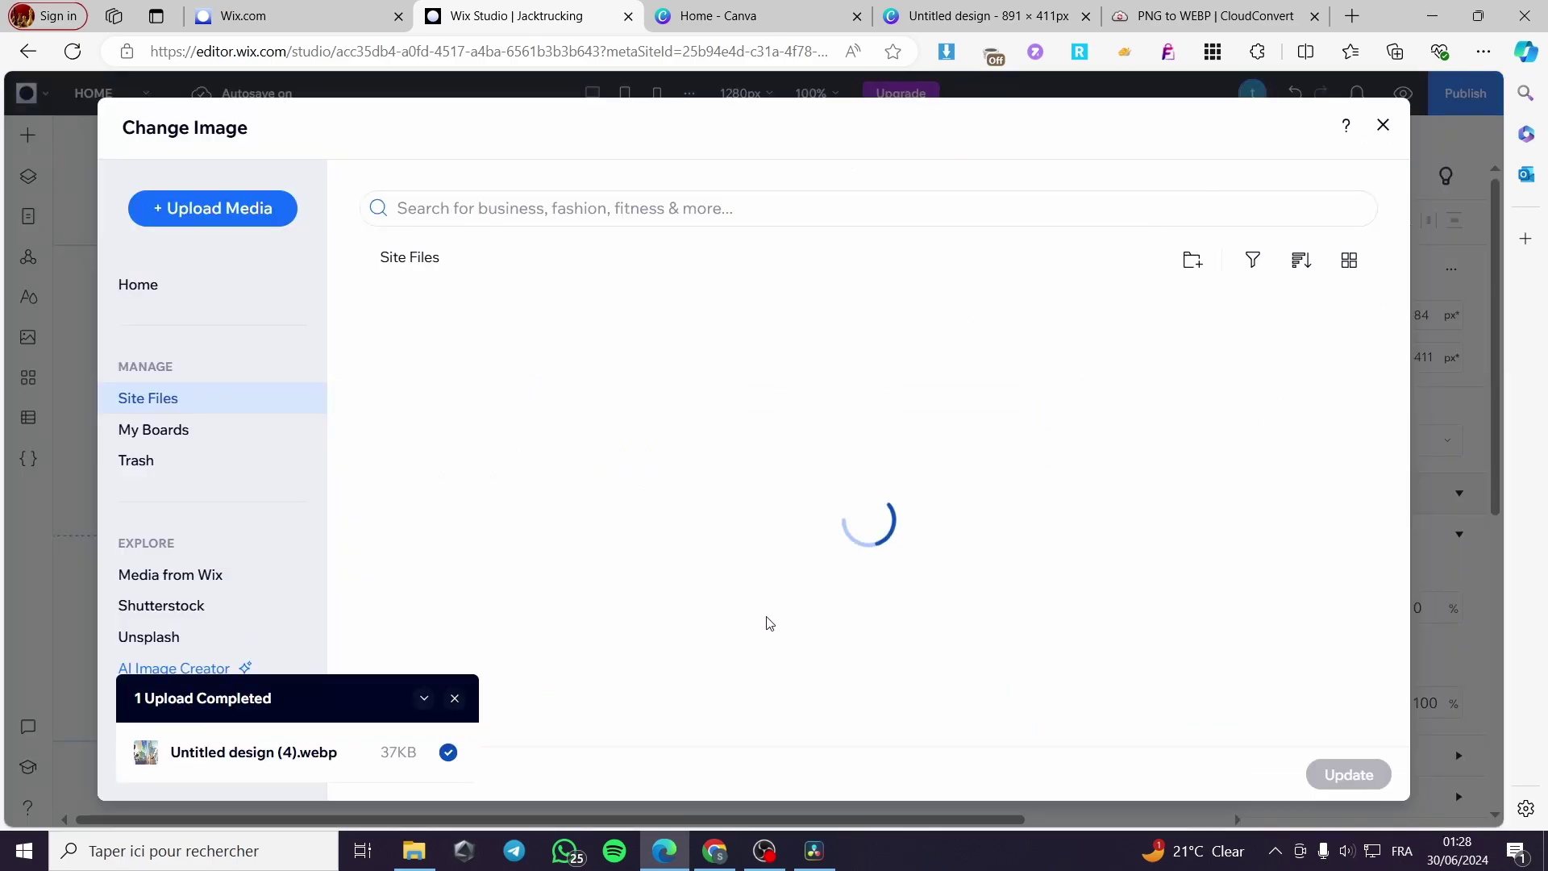
pyautogui.click(214, 208)
pyautogui.click(811, 480)
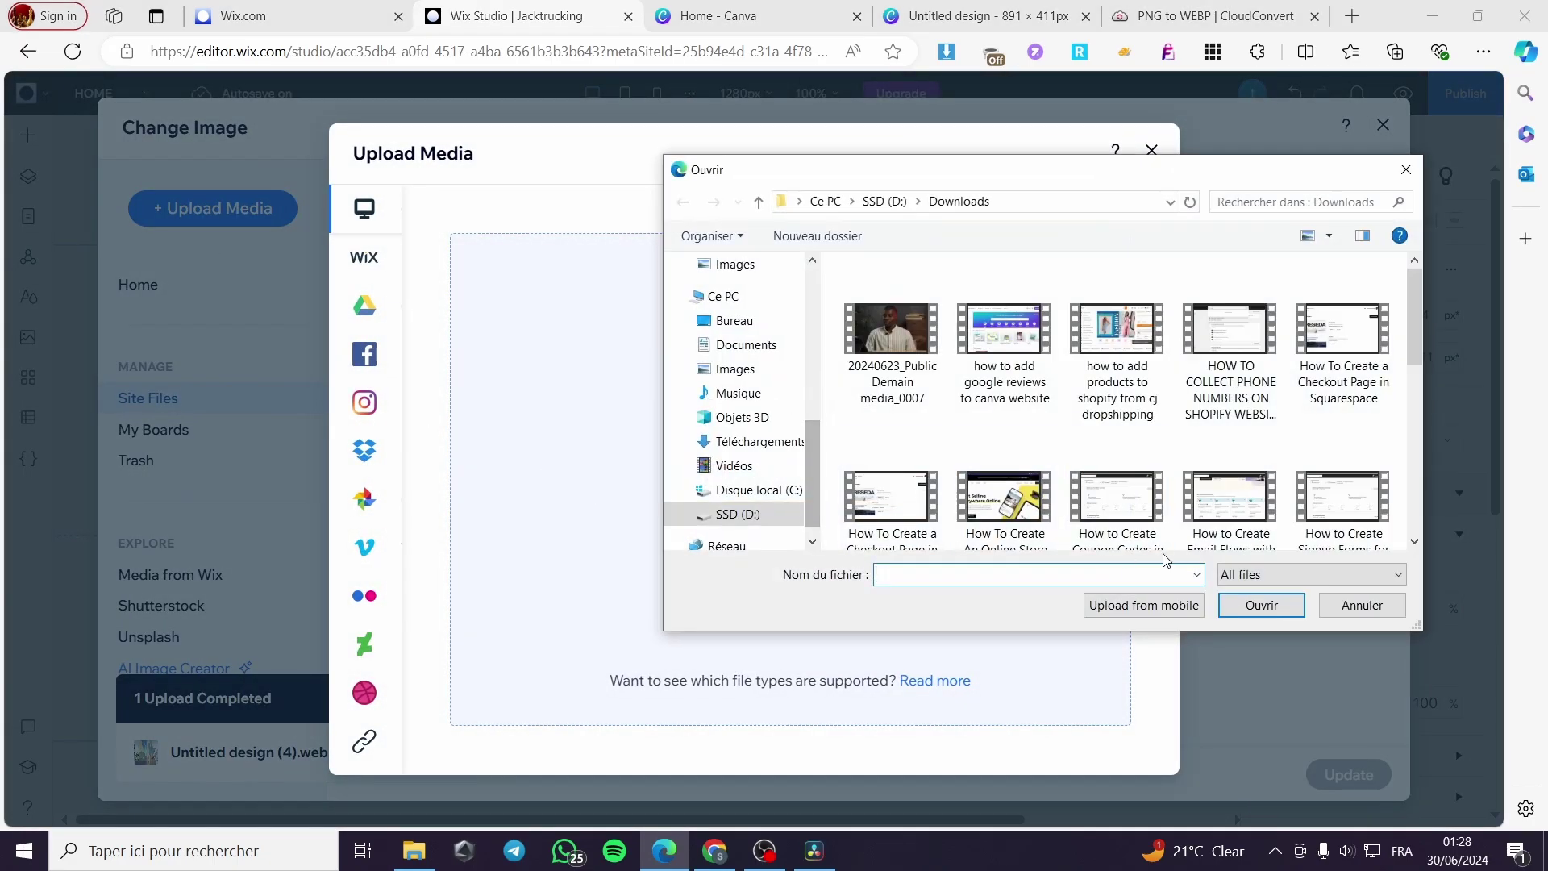
pyautogui.scroll(-5, 1104, 499)
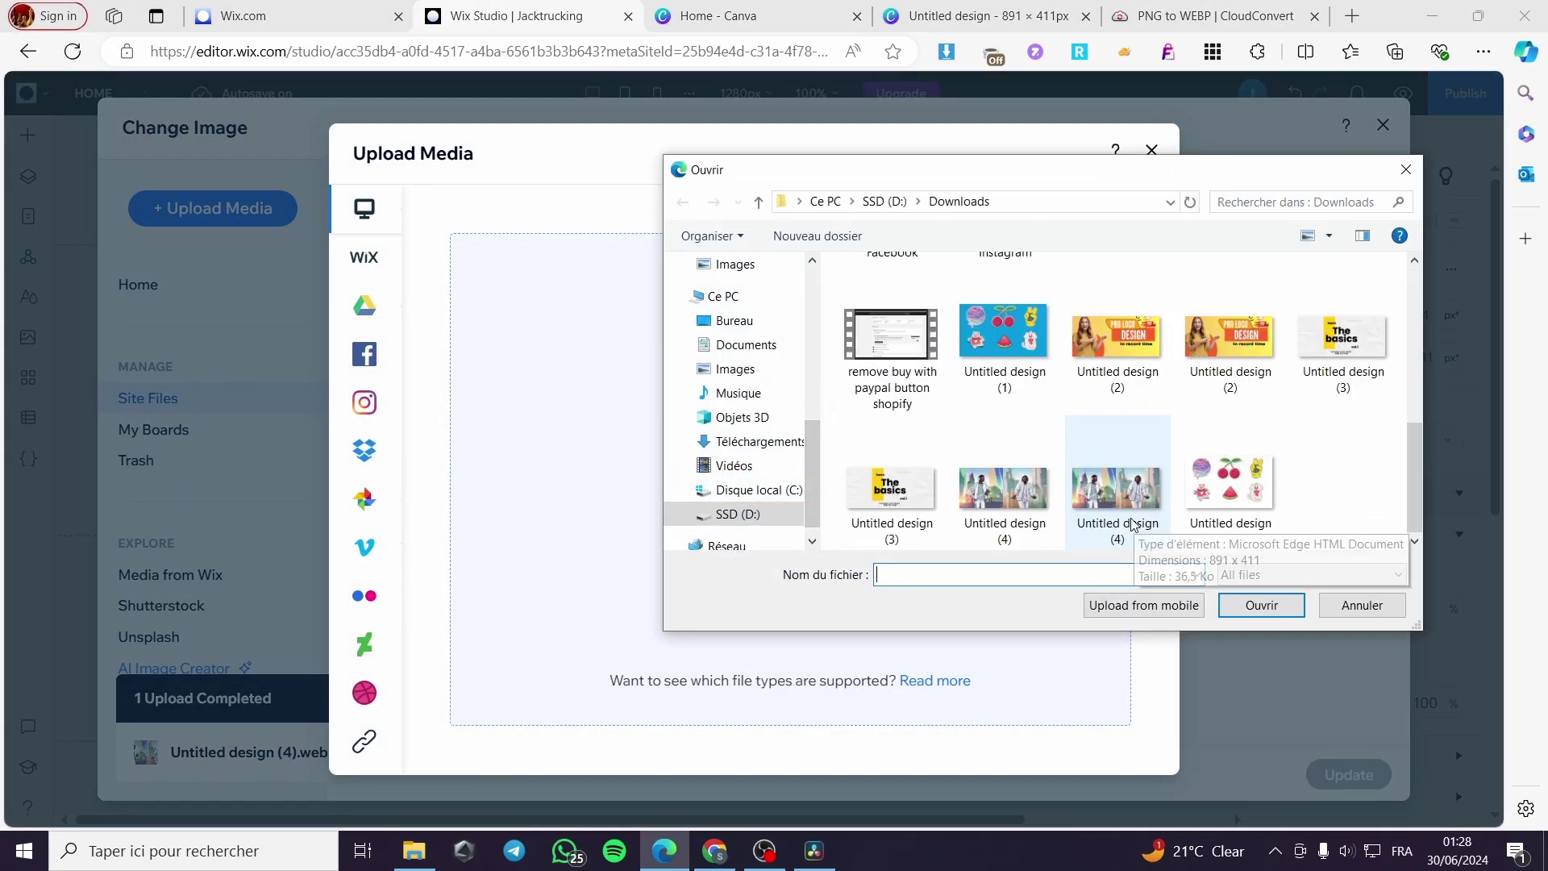
pyautogui.click(1251, 352)
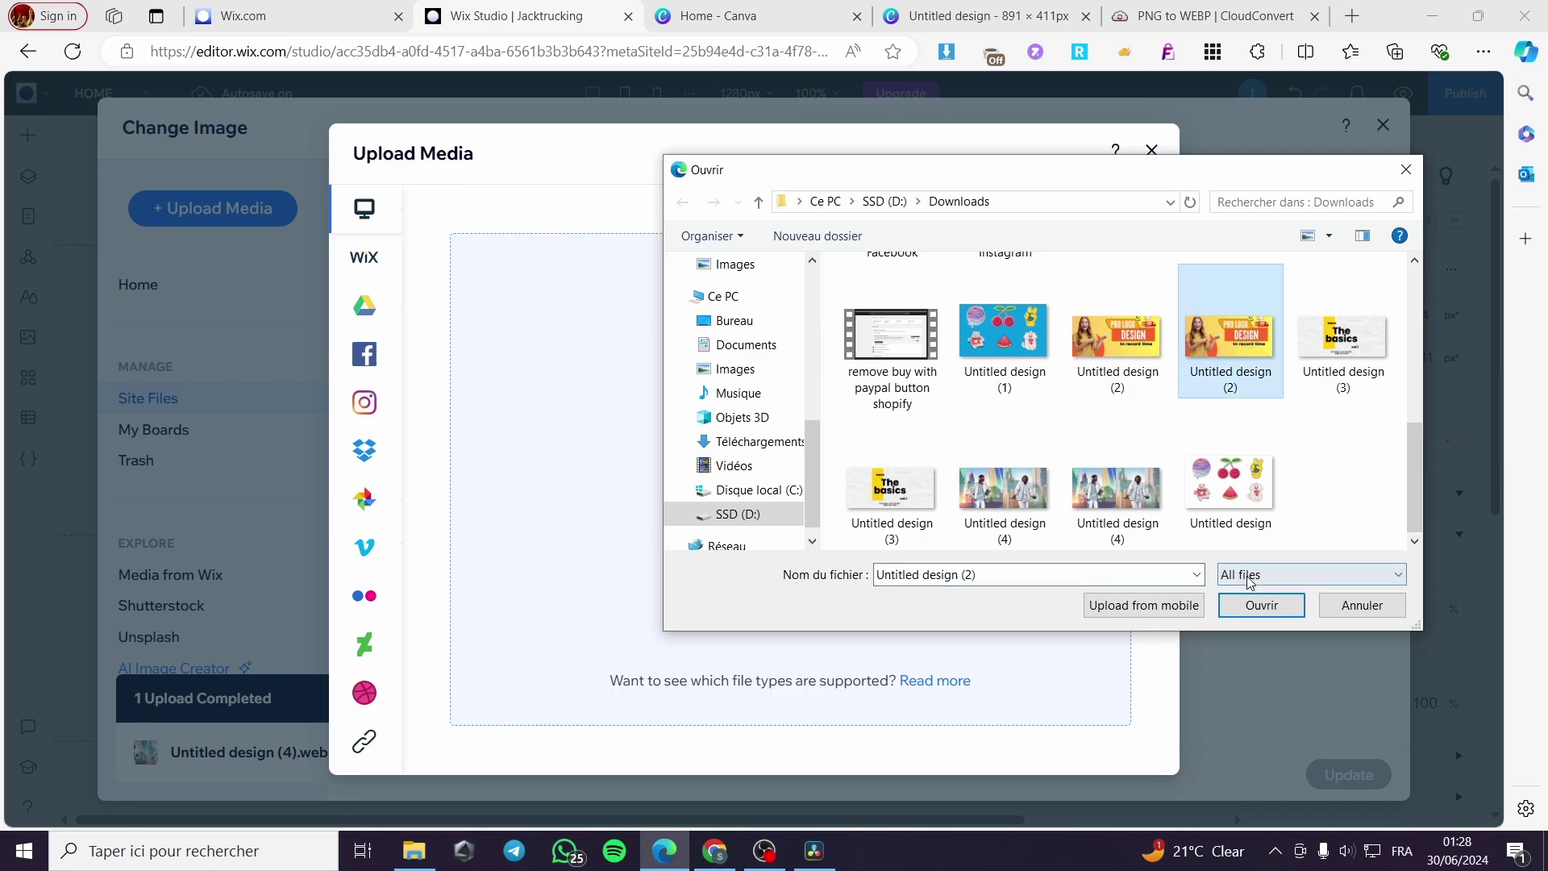
pyautogui.click(1257, 605)
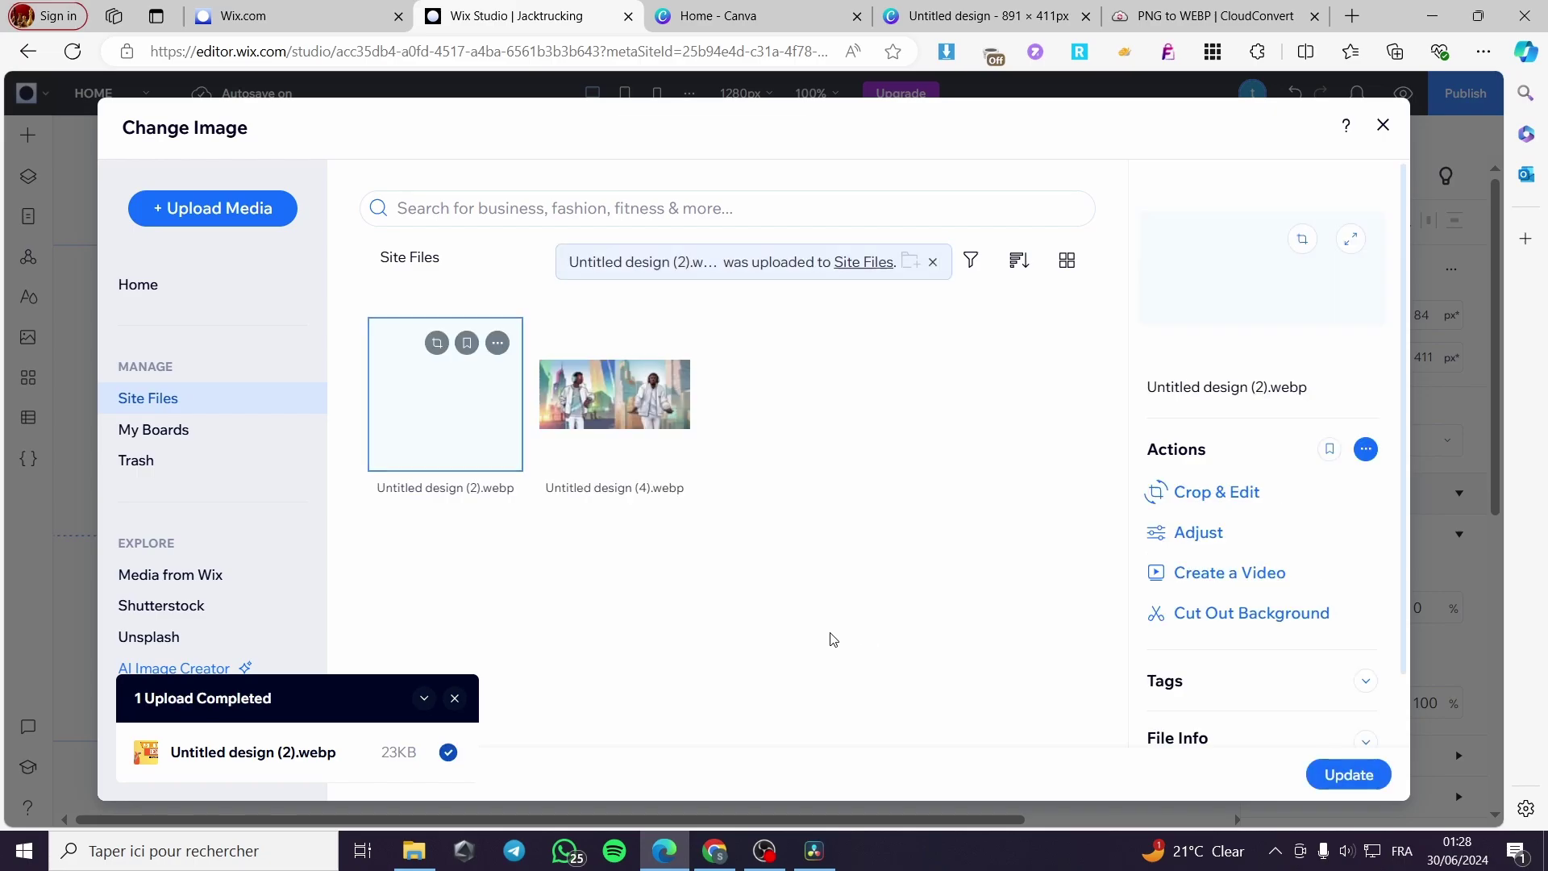
# - Upload Untitled design (3).webp to the site files as well, and apply Untitled design (2).webp as the second slide's image
pyautogui.click(219, 210)
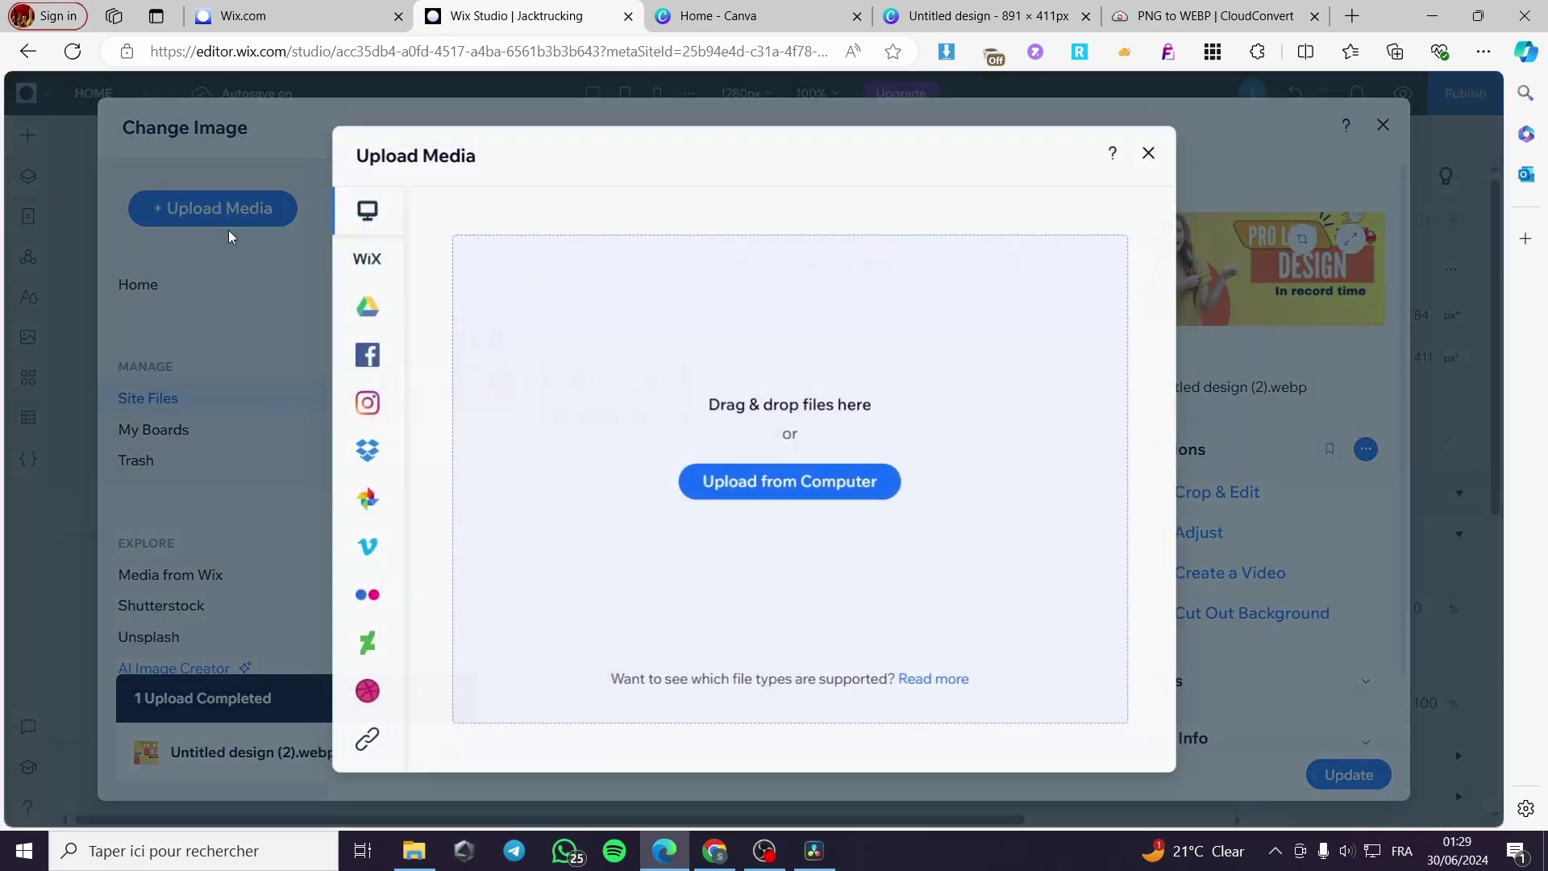
pyautogui.click(857, 482)
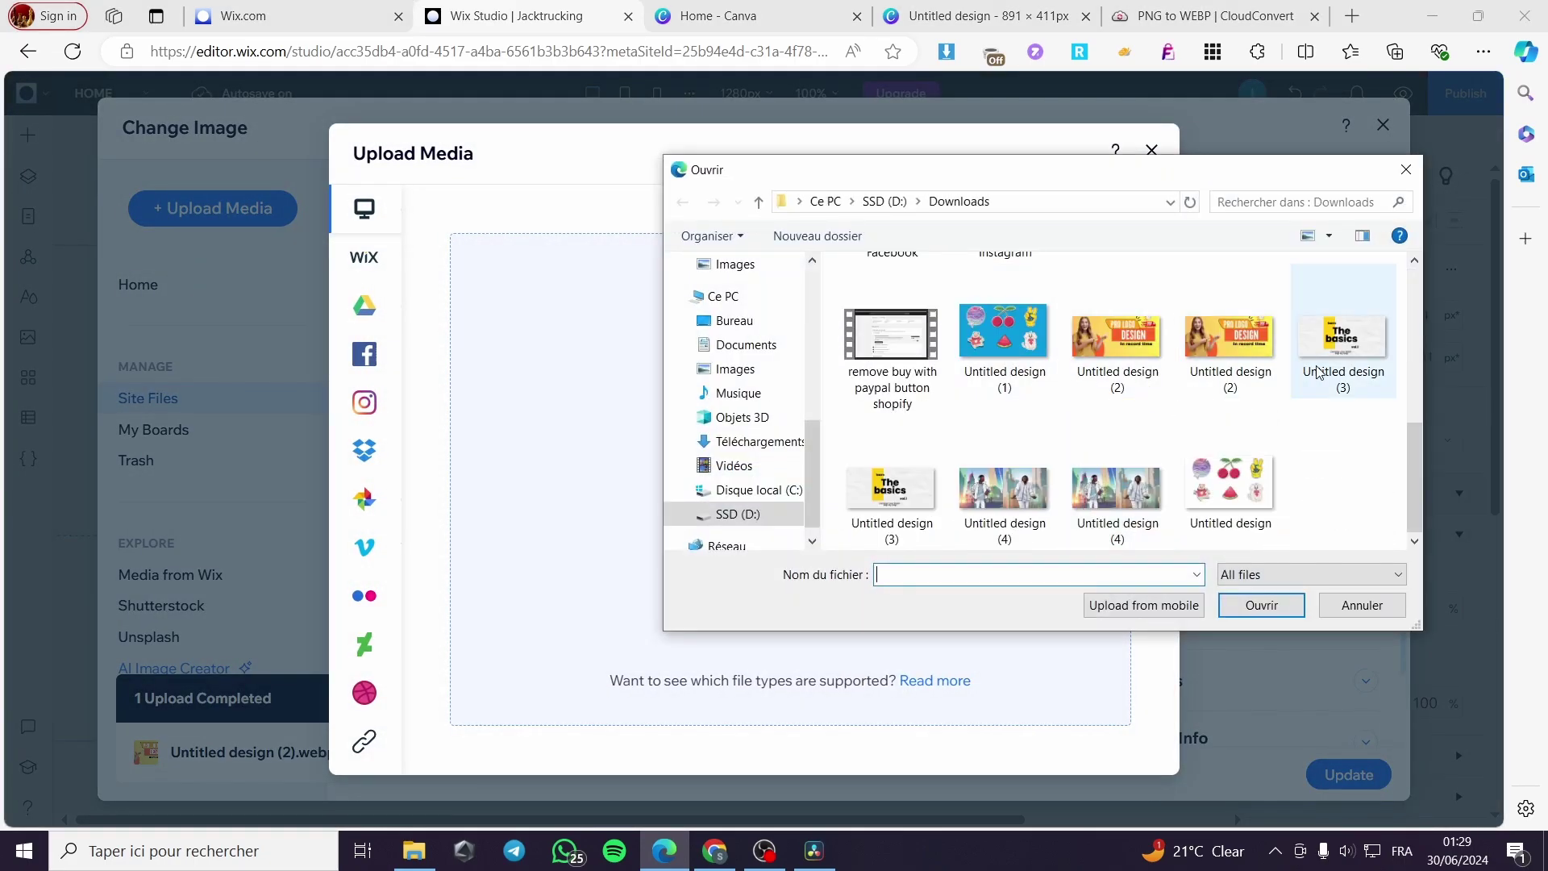
pyautogui.click(887, 520)
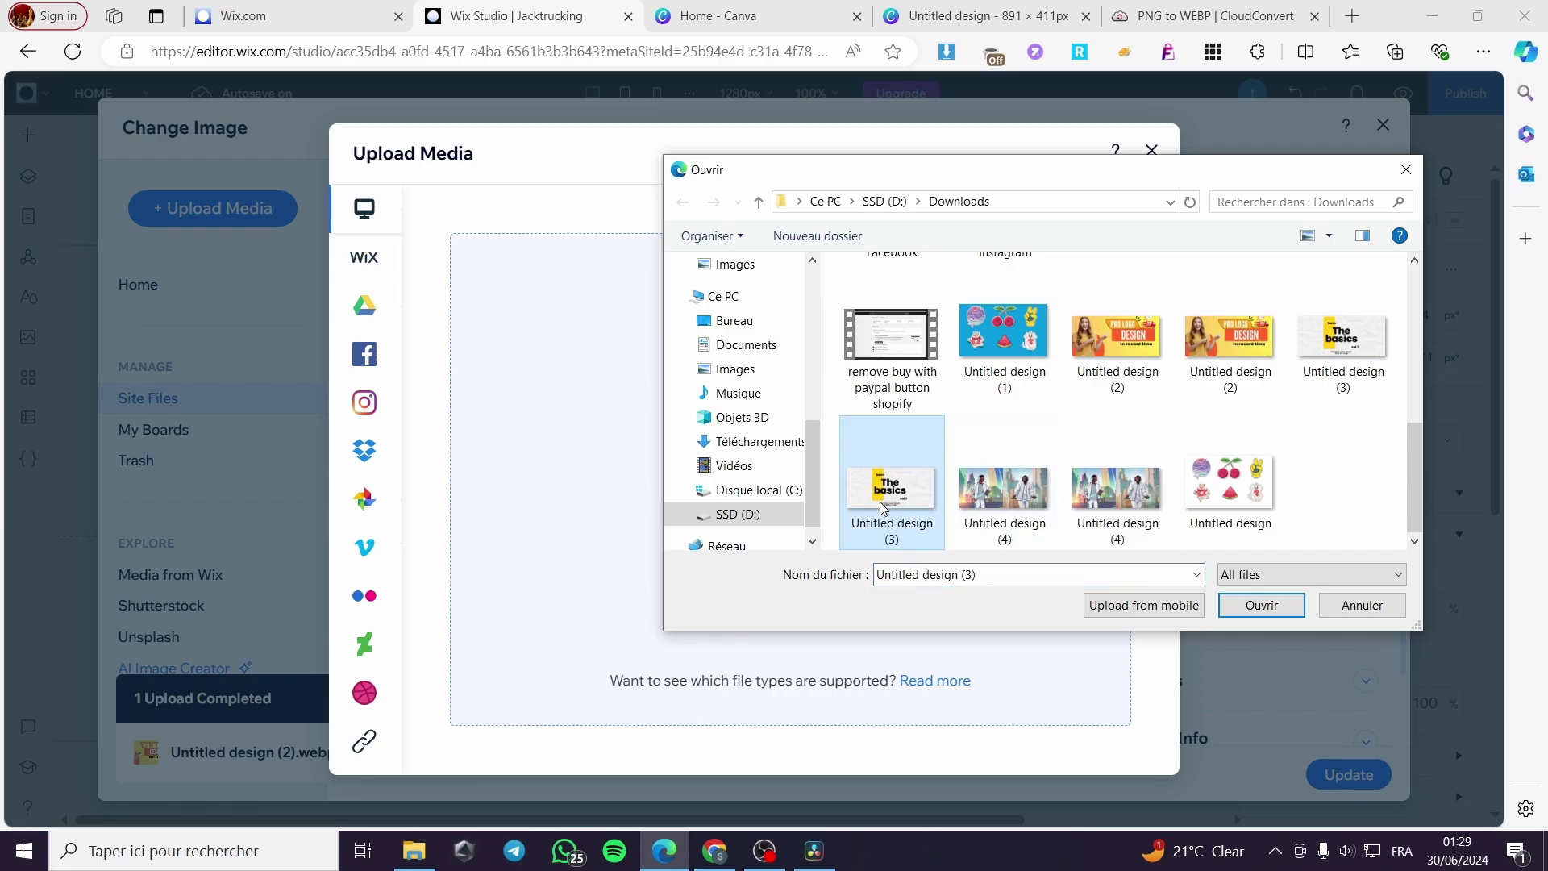
pyautogui.click(1262, 604)
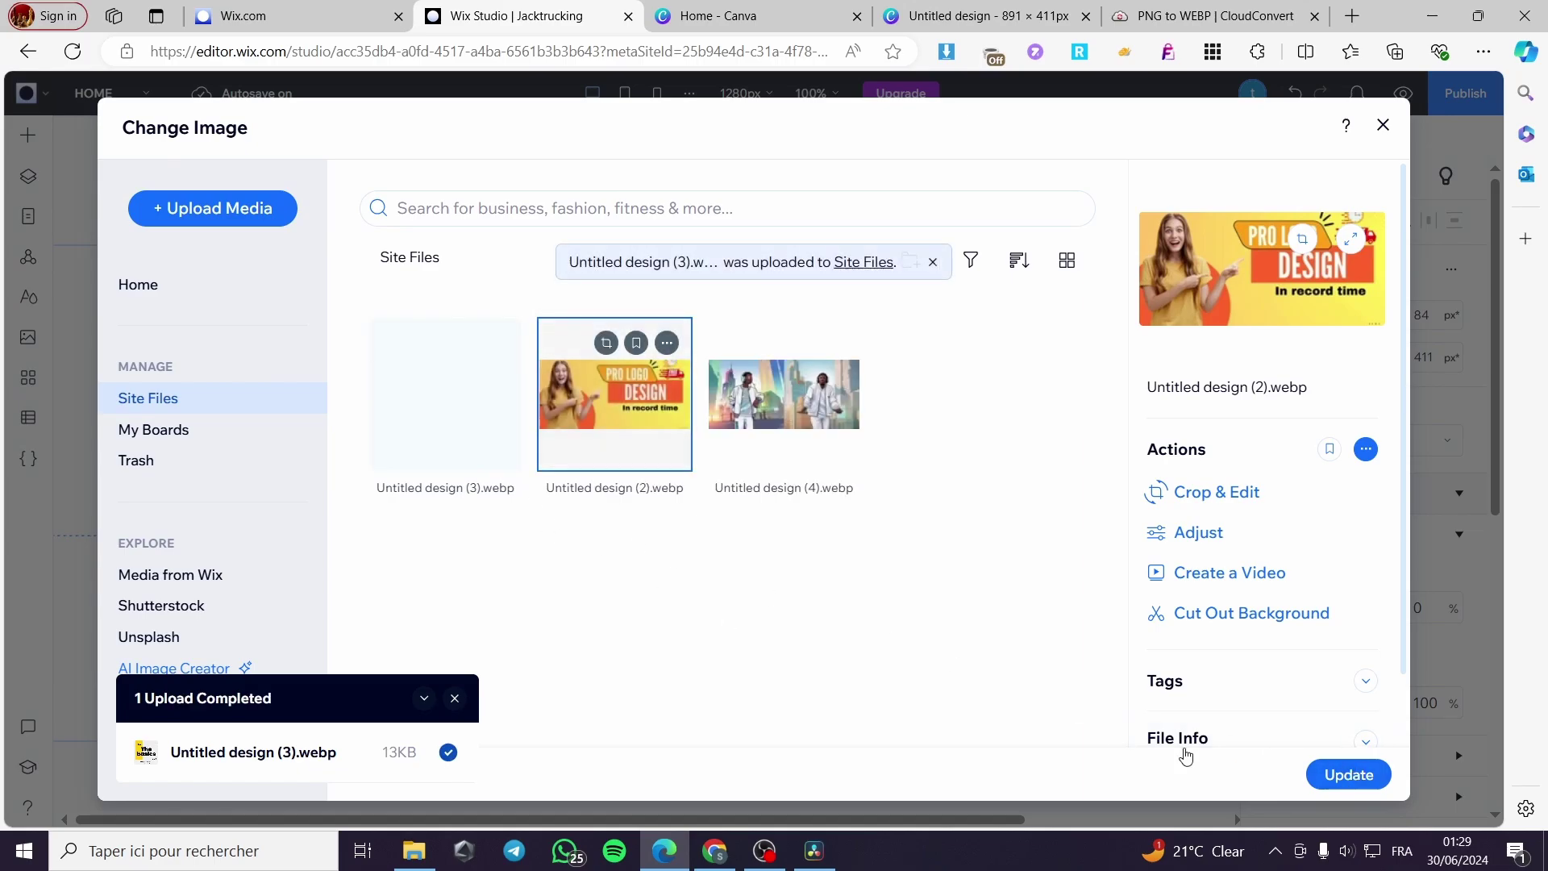
pyautogui.click(1348, 774)
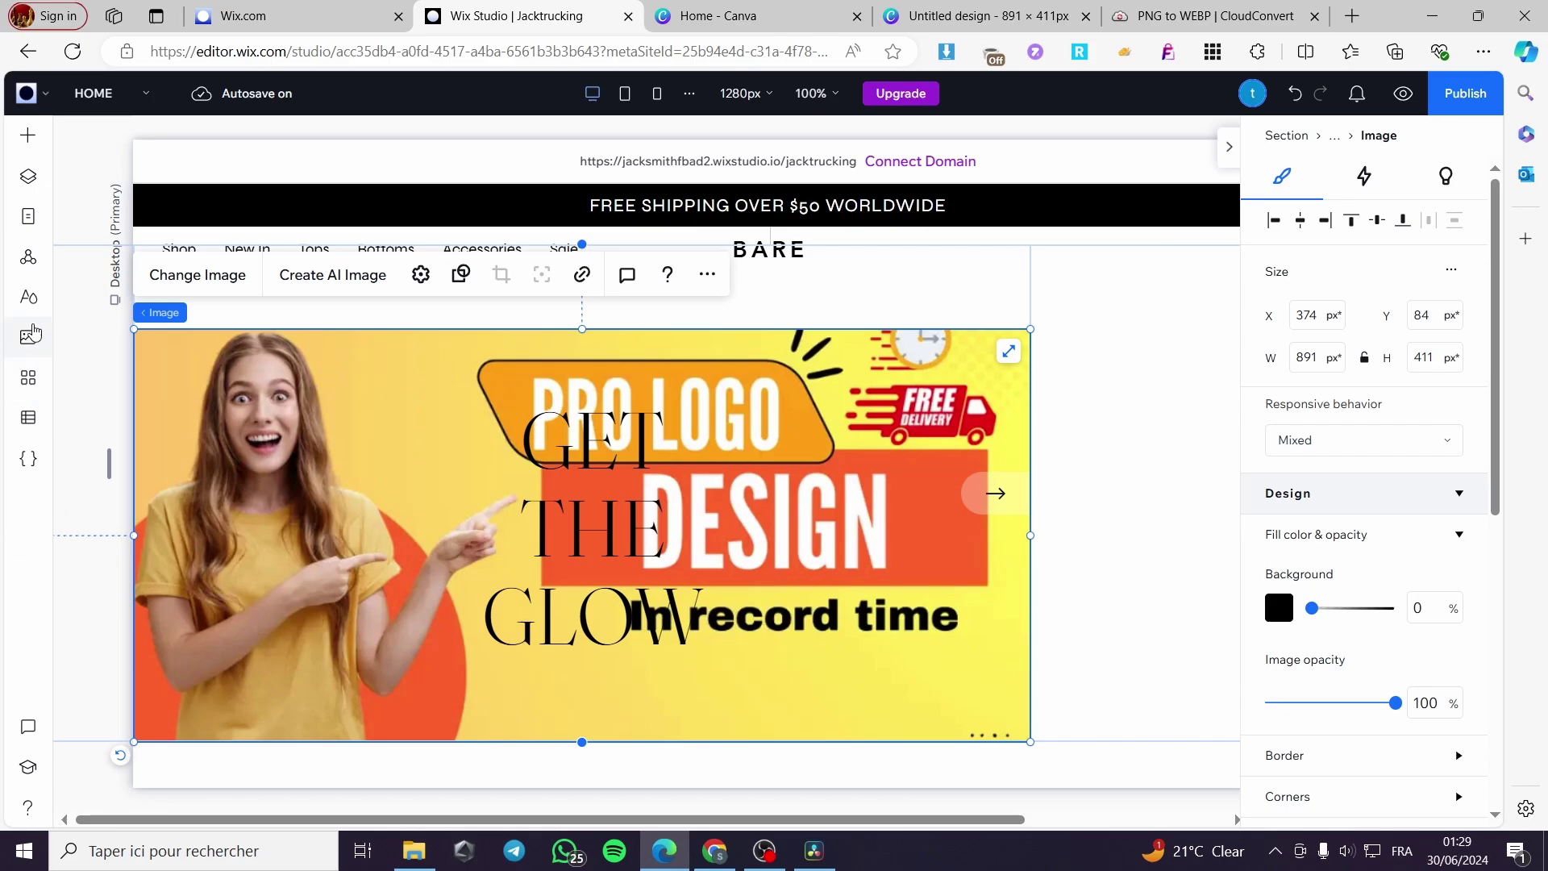
# - Display the first slideshow item and replace its yellow product image with Untitled design (3).webp from the site files
pyautogui.click(28, 176)
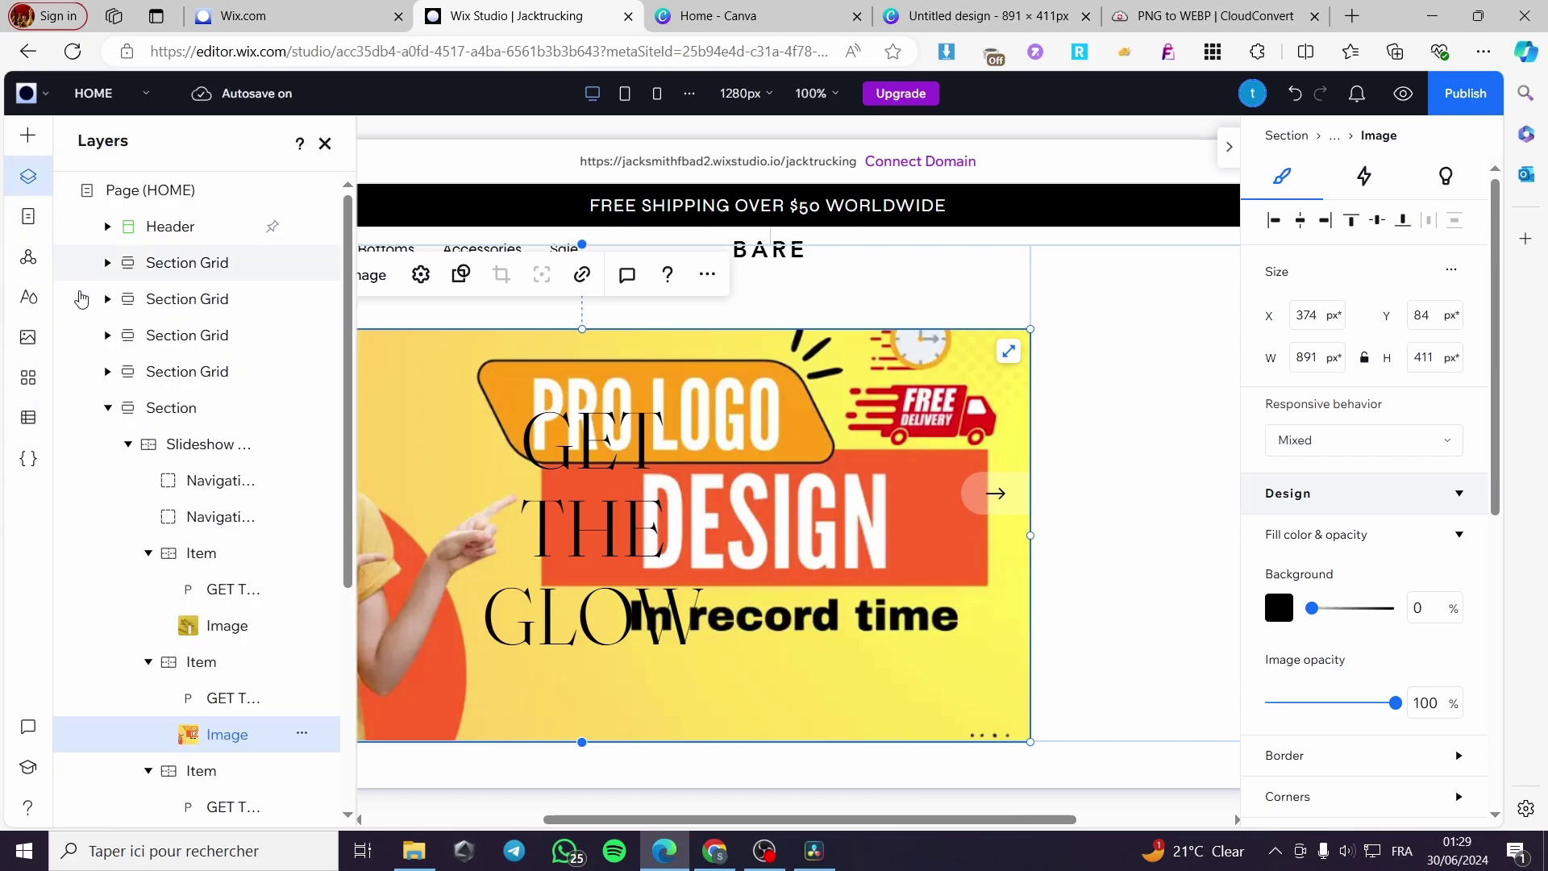
pyautogui.click(216, 588)
pyautogui.click(191, 560)
pyautogui.click(191, 560)
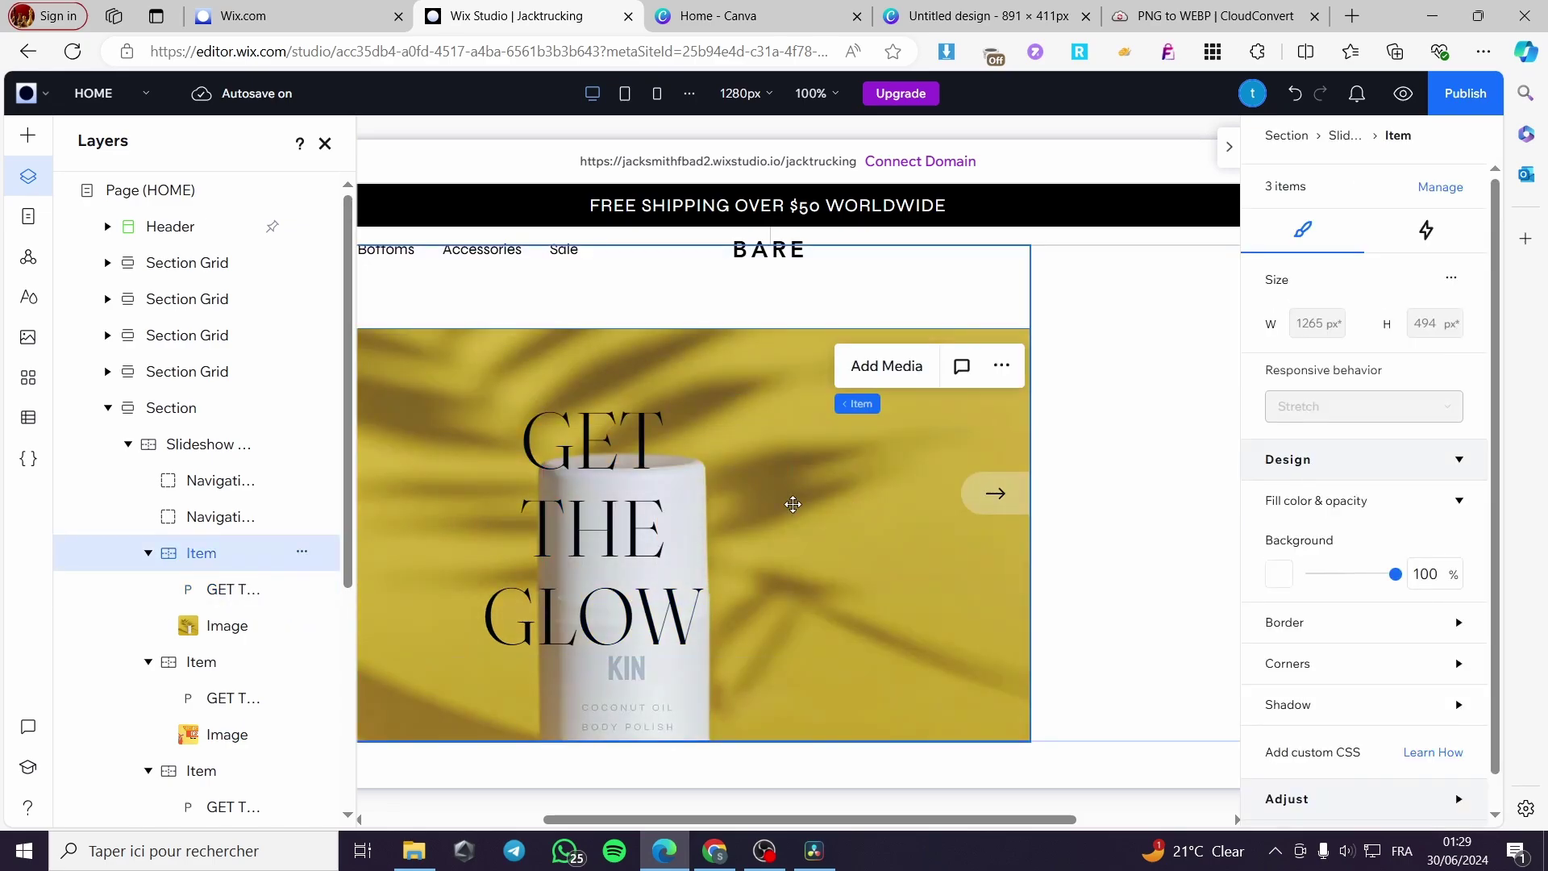
pyautogui.click(852, 520)
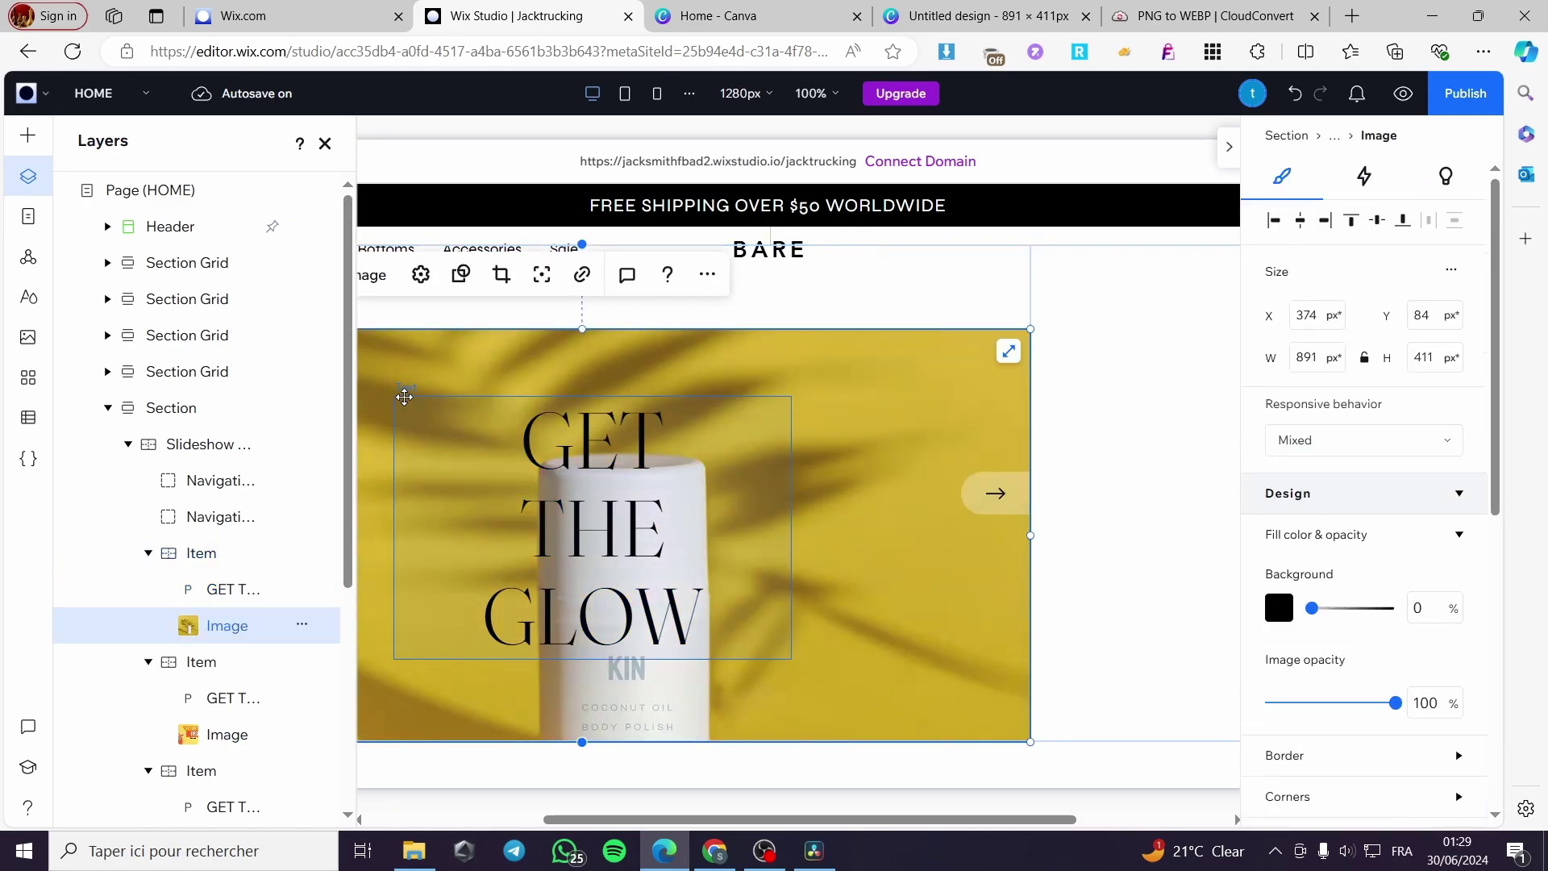
pyautogui.click(325, 144)
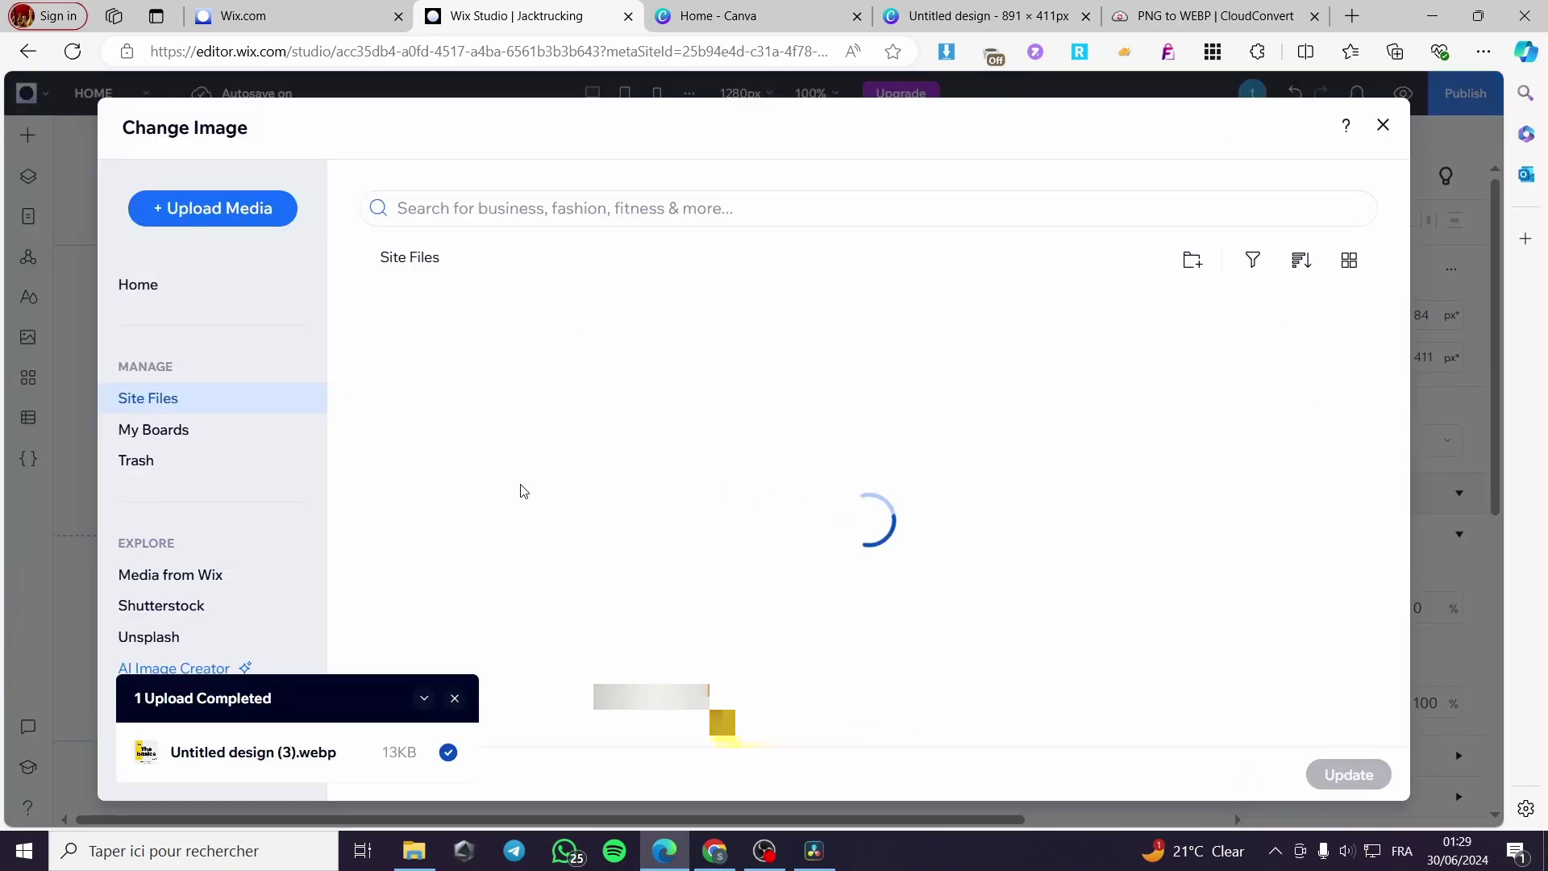
pyautogui.click(486, 389)
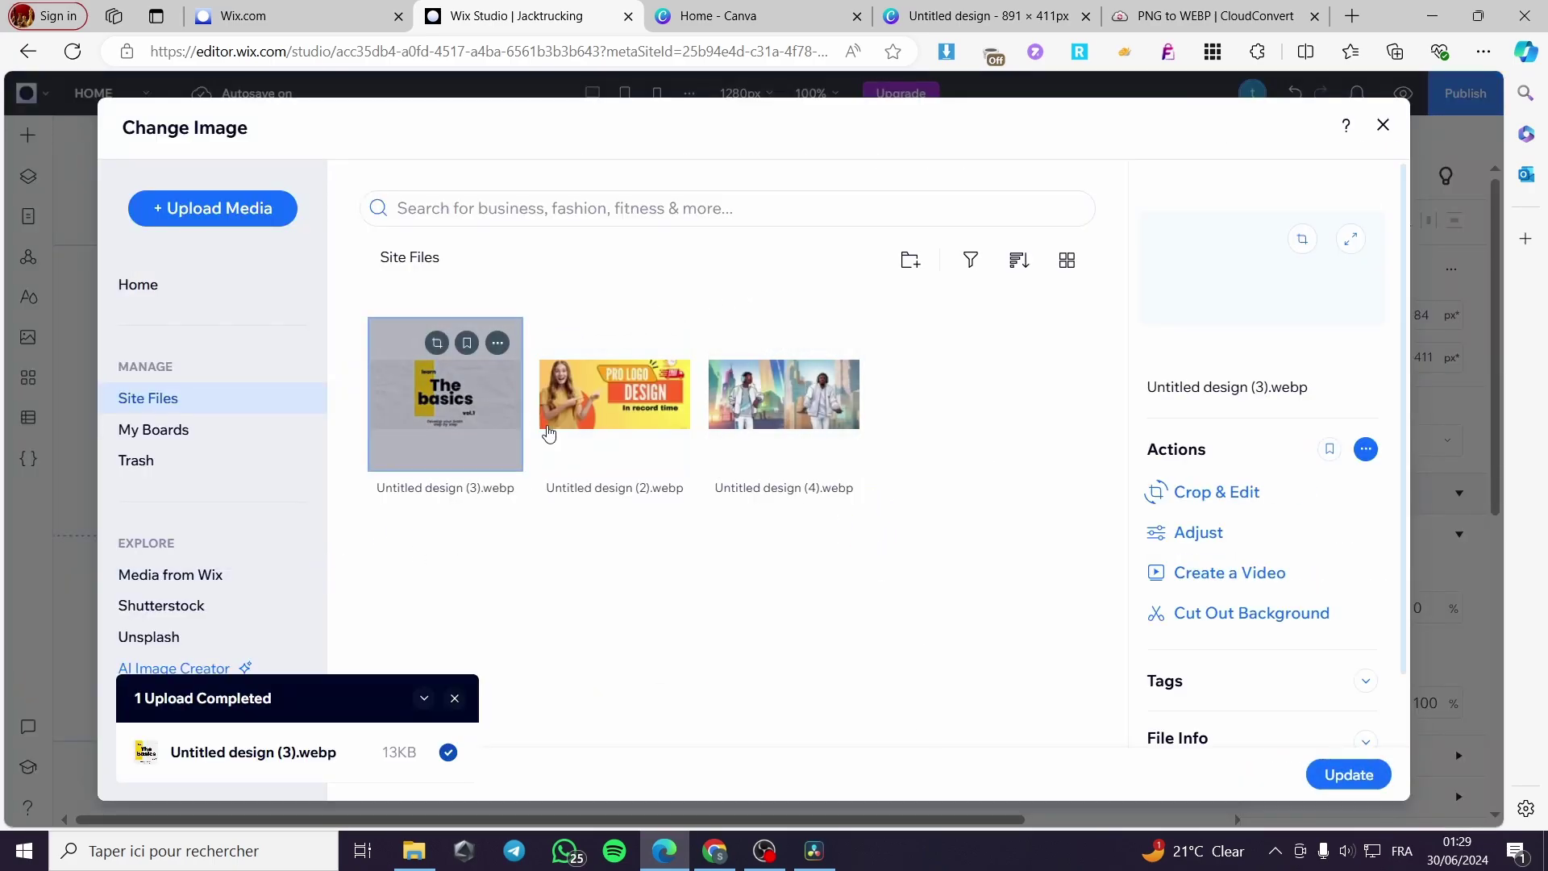
pyautogui.click(1348, 774)
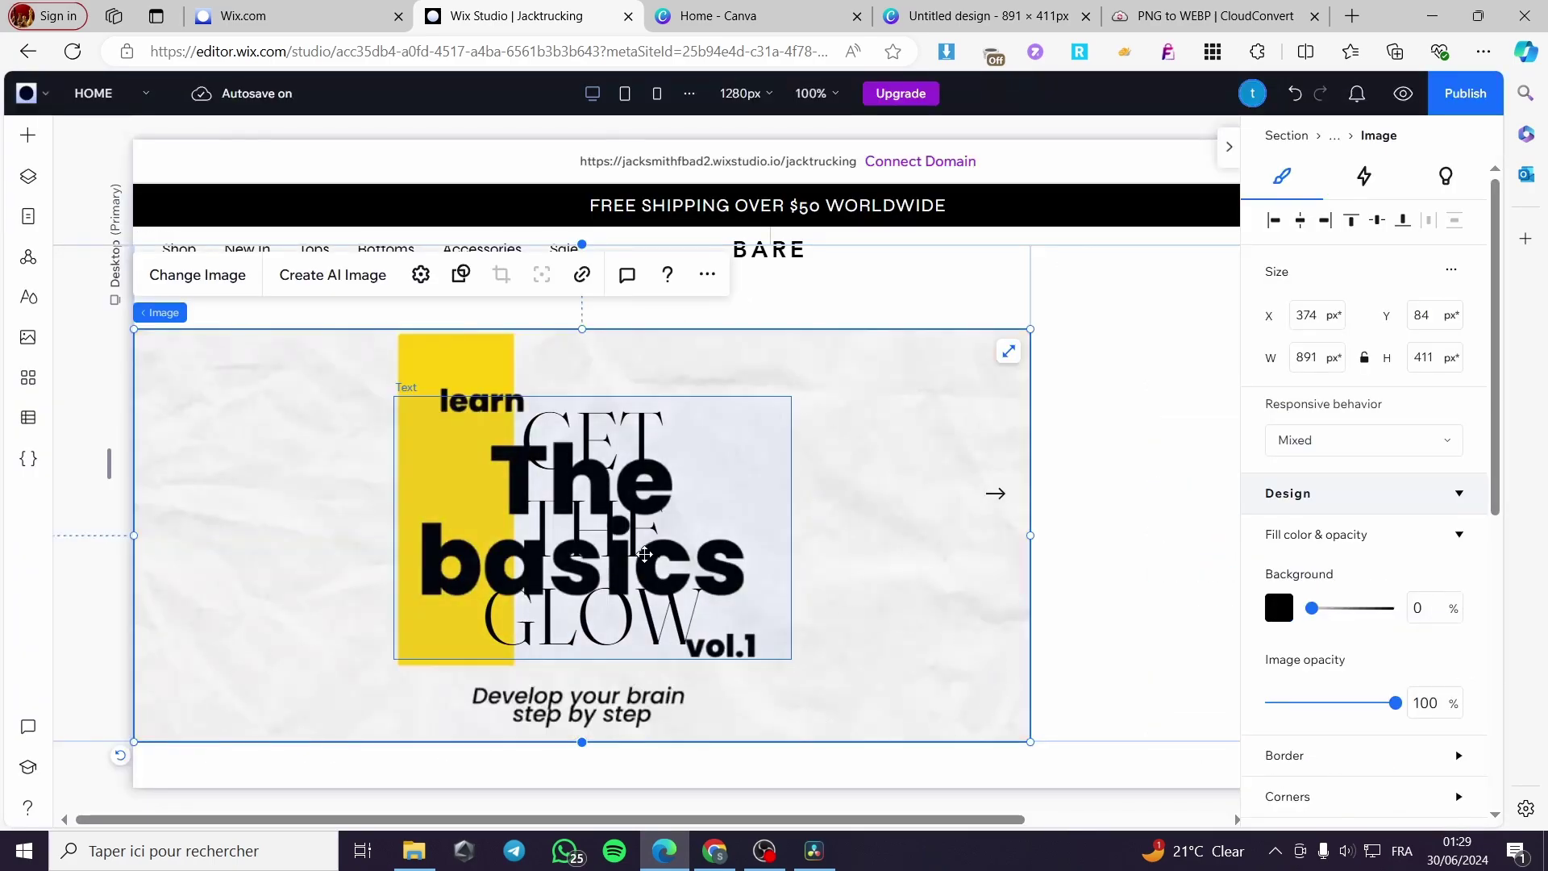
# - Move the "GET THE GLOW" heading on the first slide clear of the artwork's title, to about X 911, Y 105 px
pyautogui.click(717, 529)
pyautogui.moveTo(717, 529); pyautogui.dragTo(964, 477)
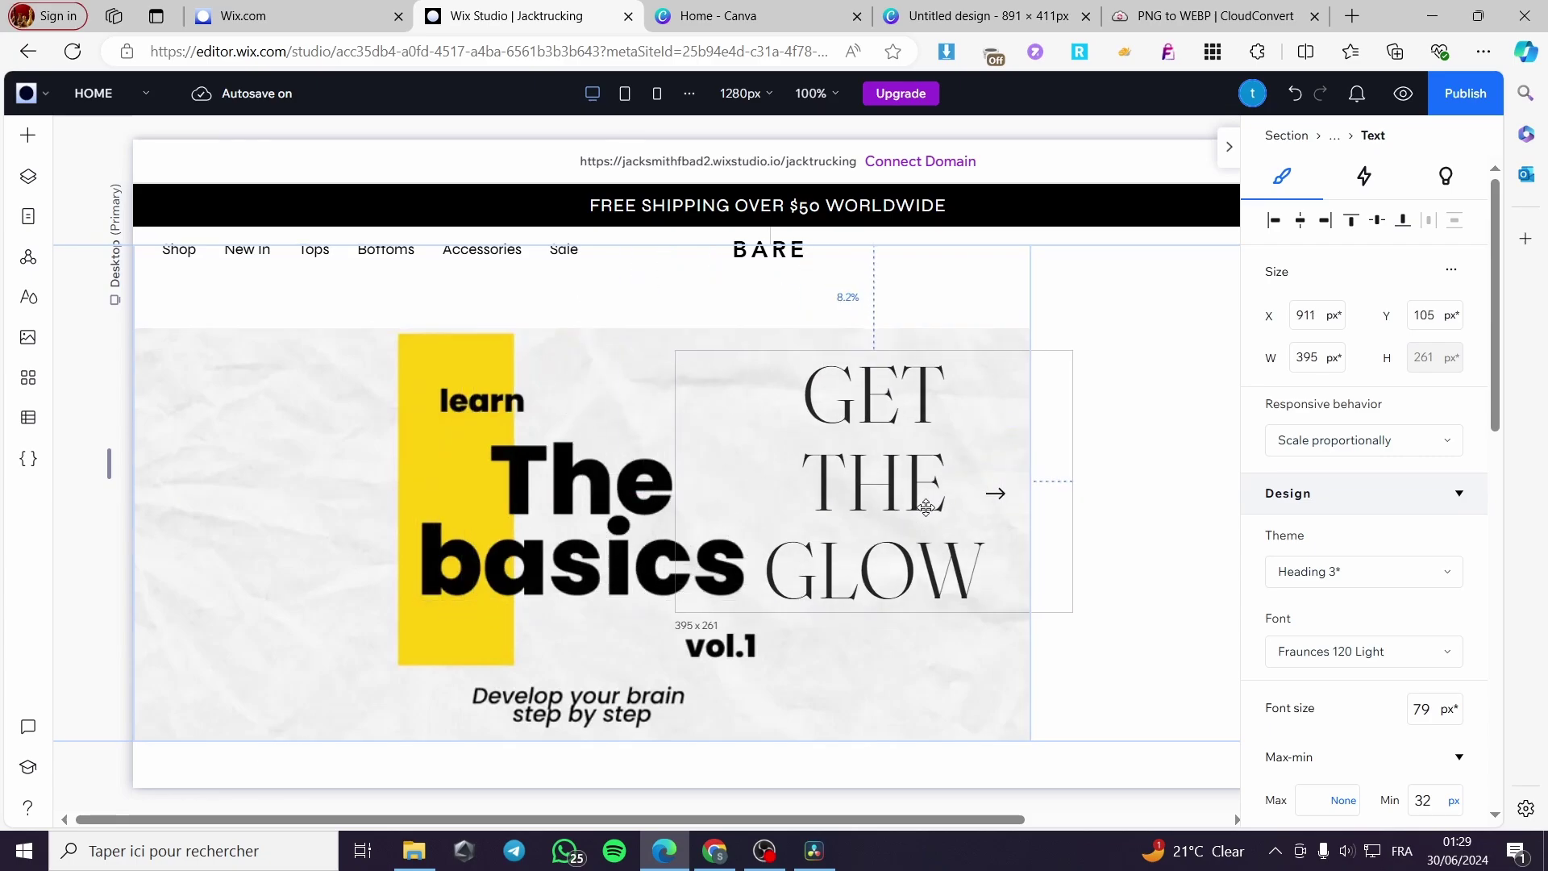
pyautogui.doubleClick(947, 412)
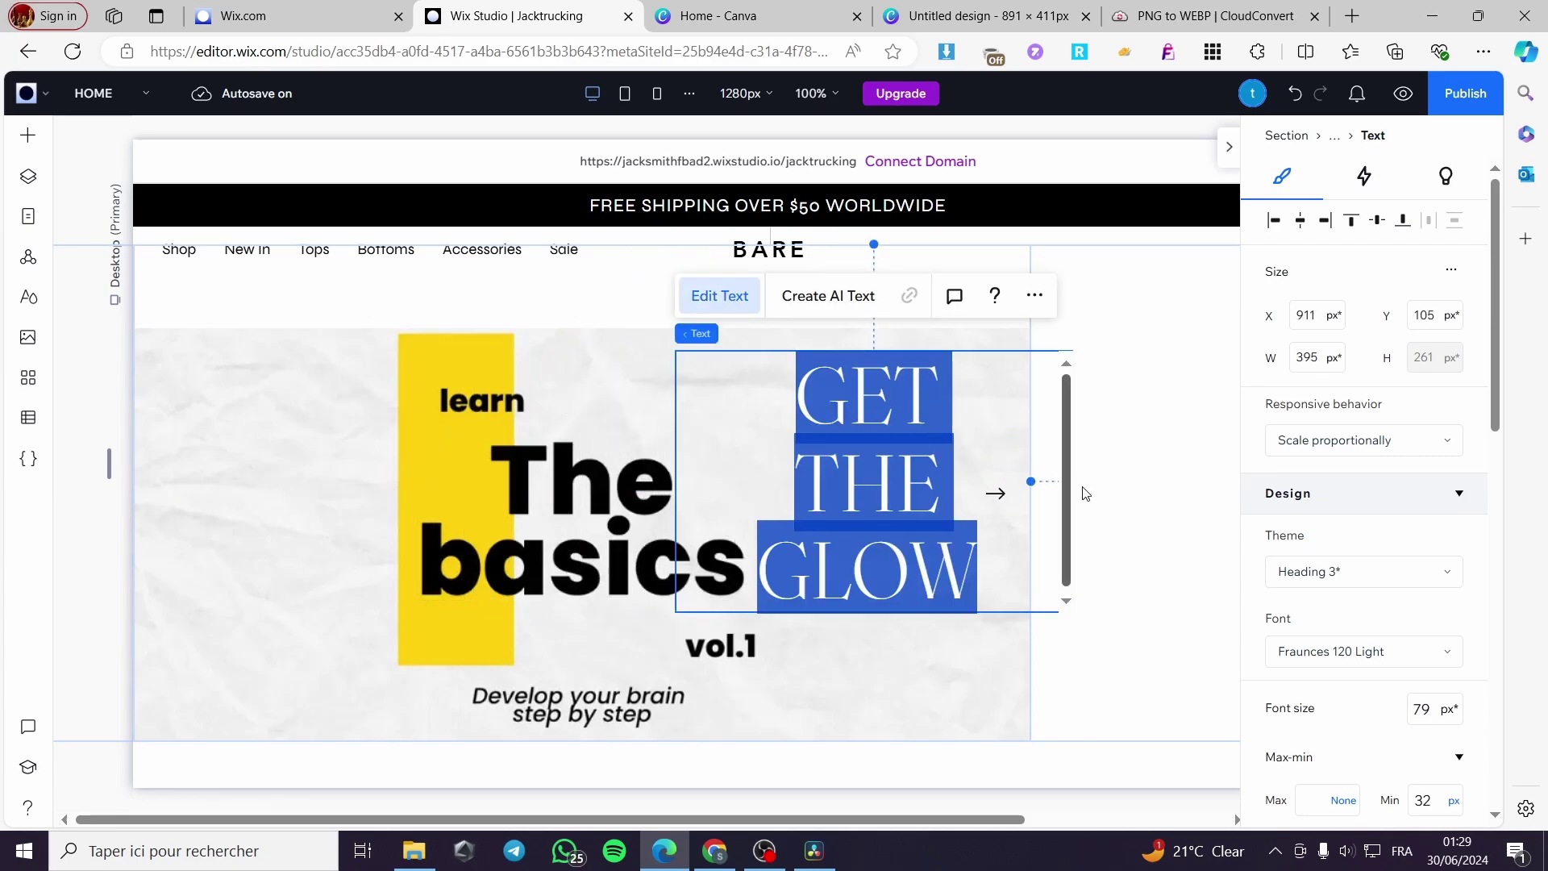
pyautogui.click(733, 347)
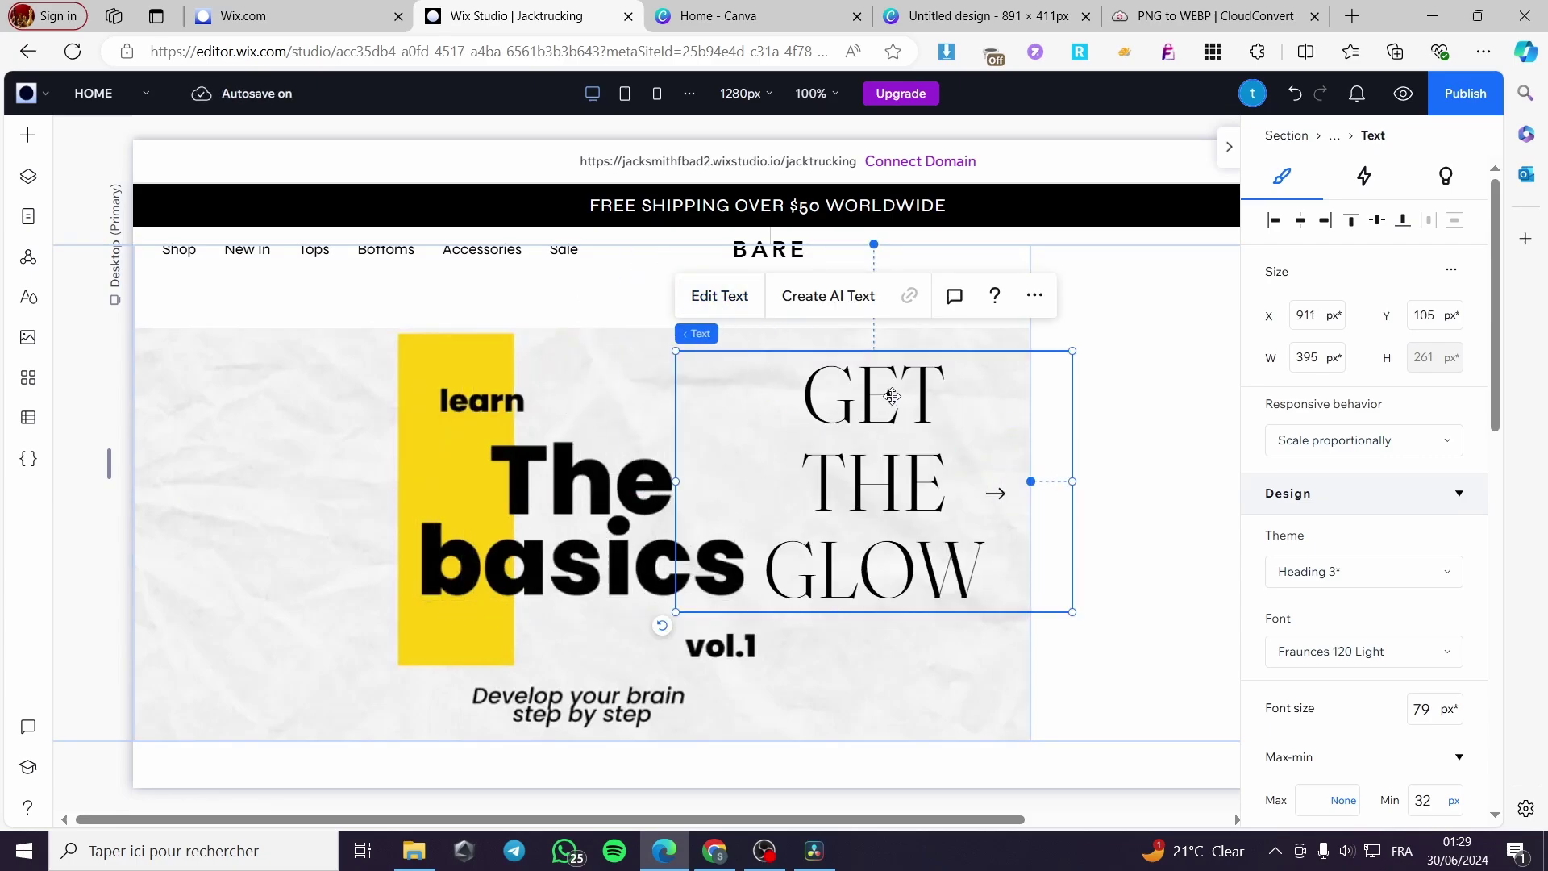
# - Recolour the whole "GET THE GLOW" heading with the dark blue theme colour #094BCC
pyautogui.click(716, 307)
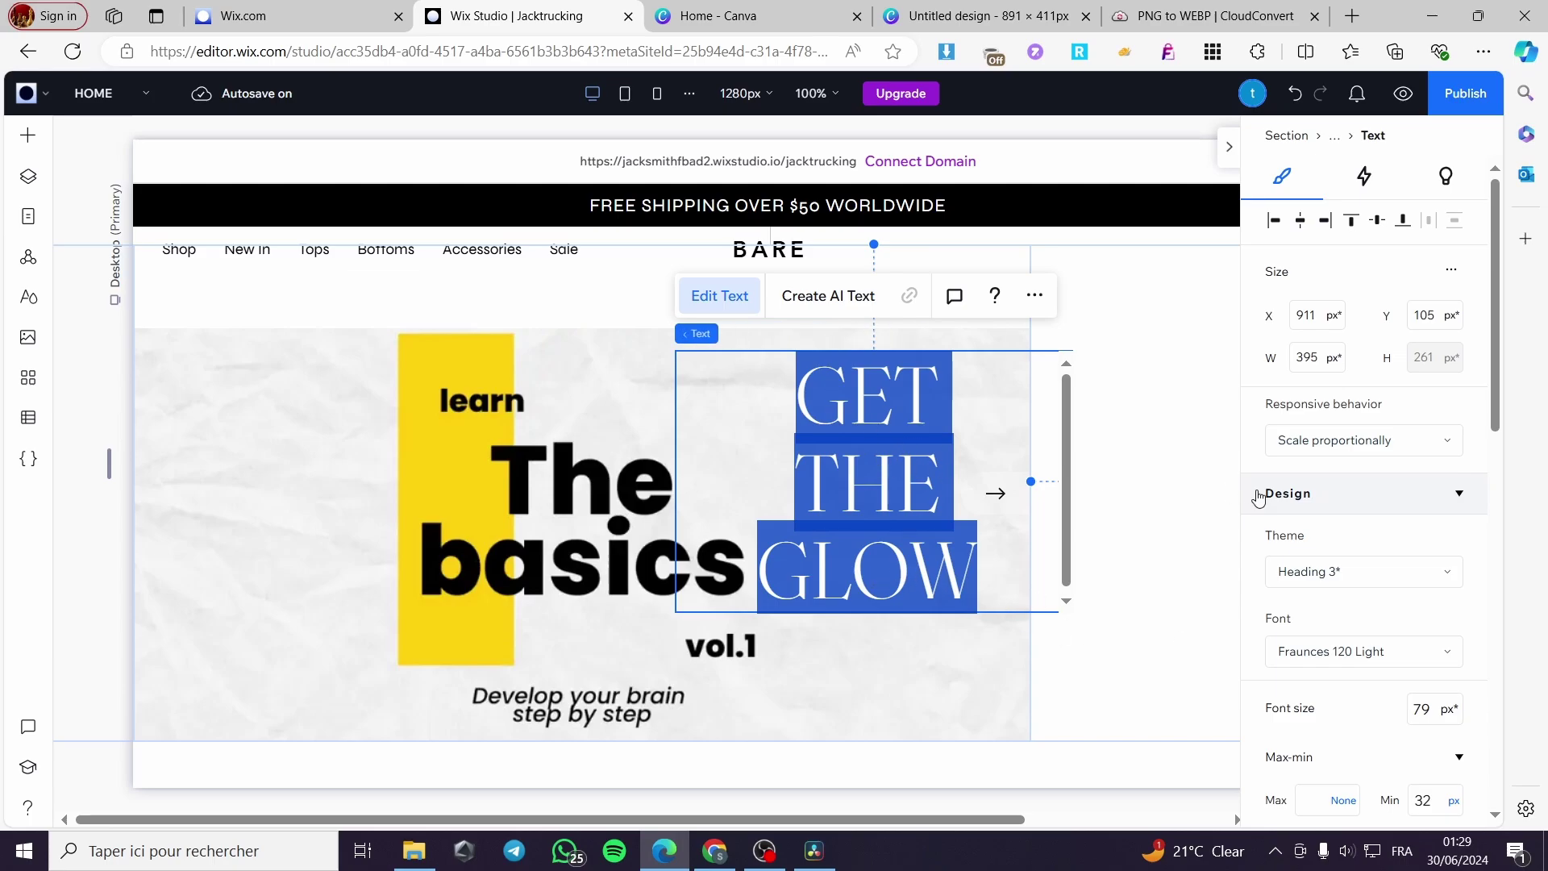
pyautogui.scroll(-5, 1349, 518)
pyautogui.click(1449, 452)
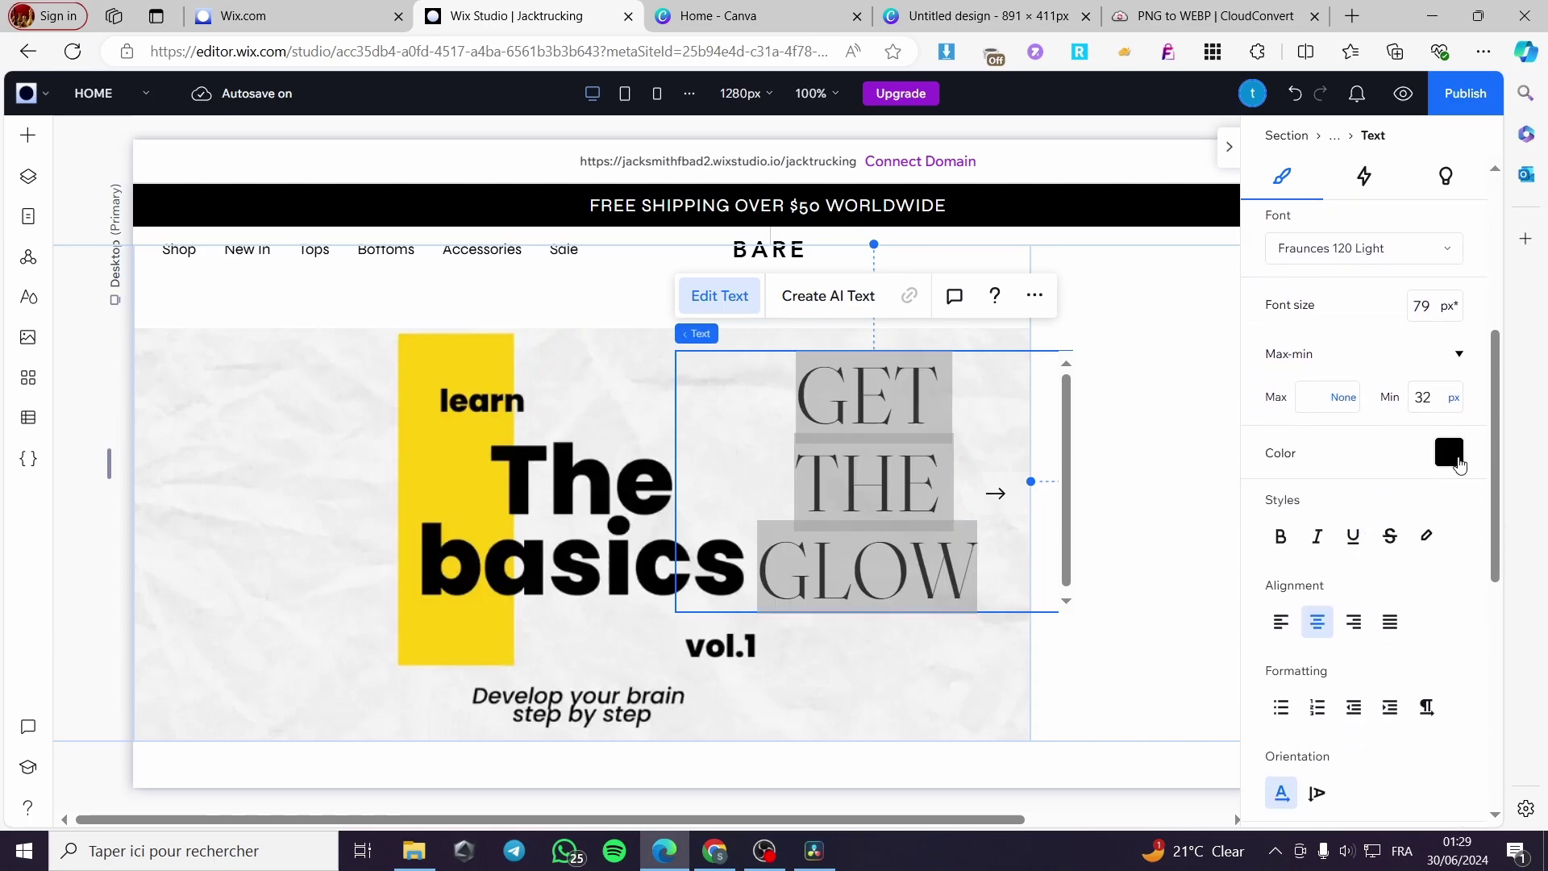
pyautogui.click(1429, 530)
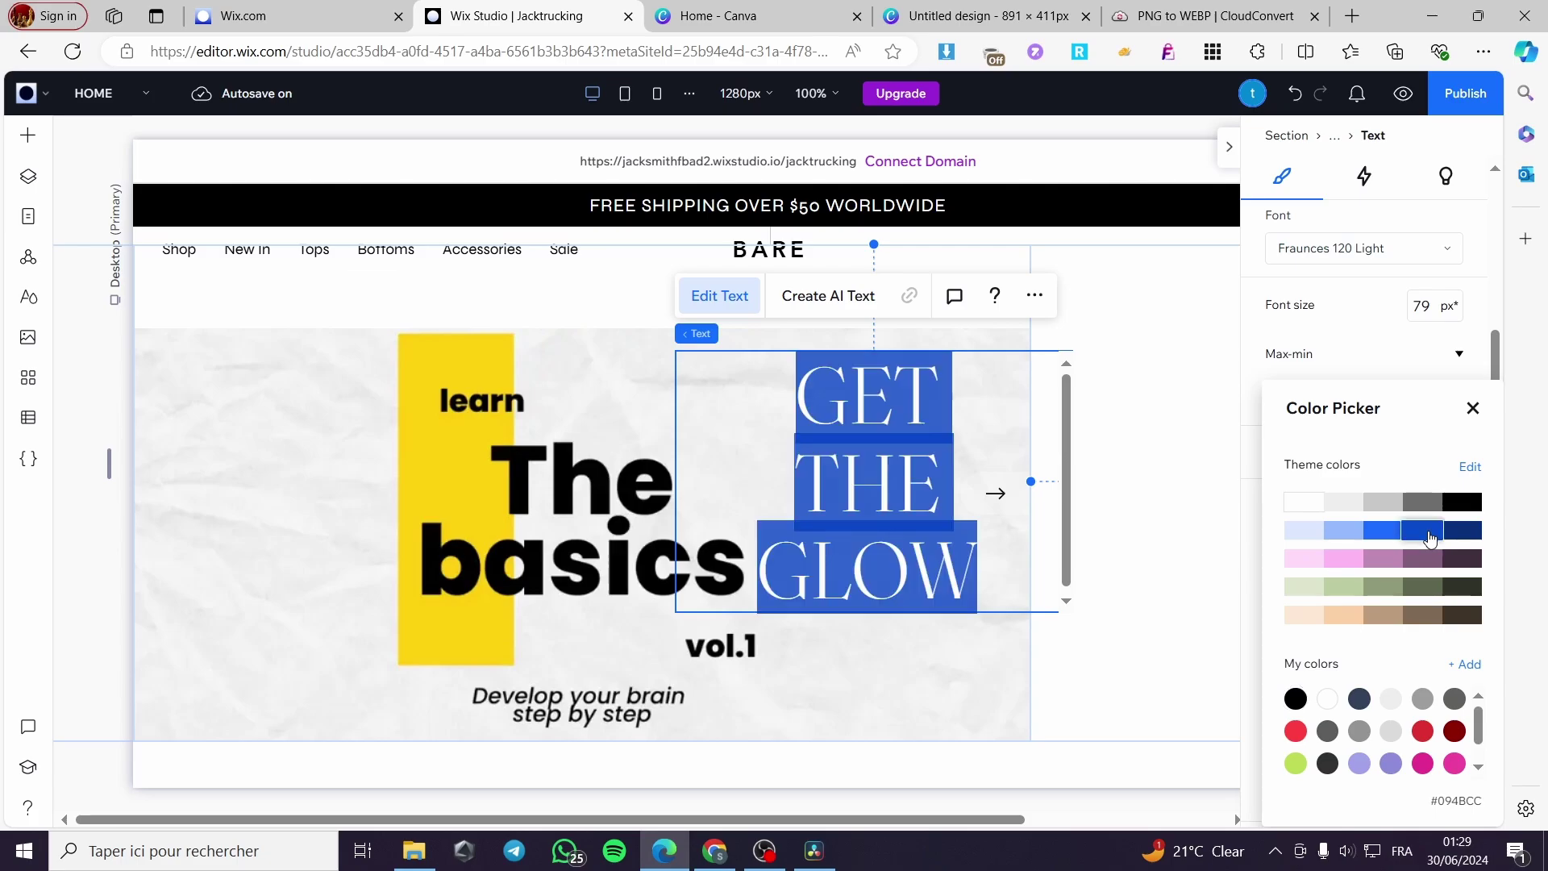
pyautogui.click(1149, 514)
pyautogui.click(1150, 510)
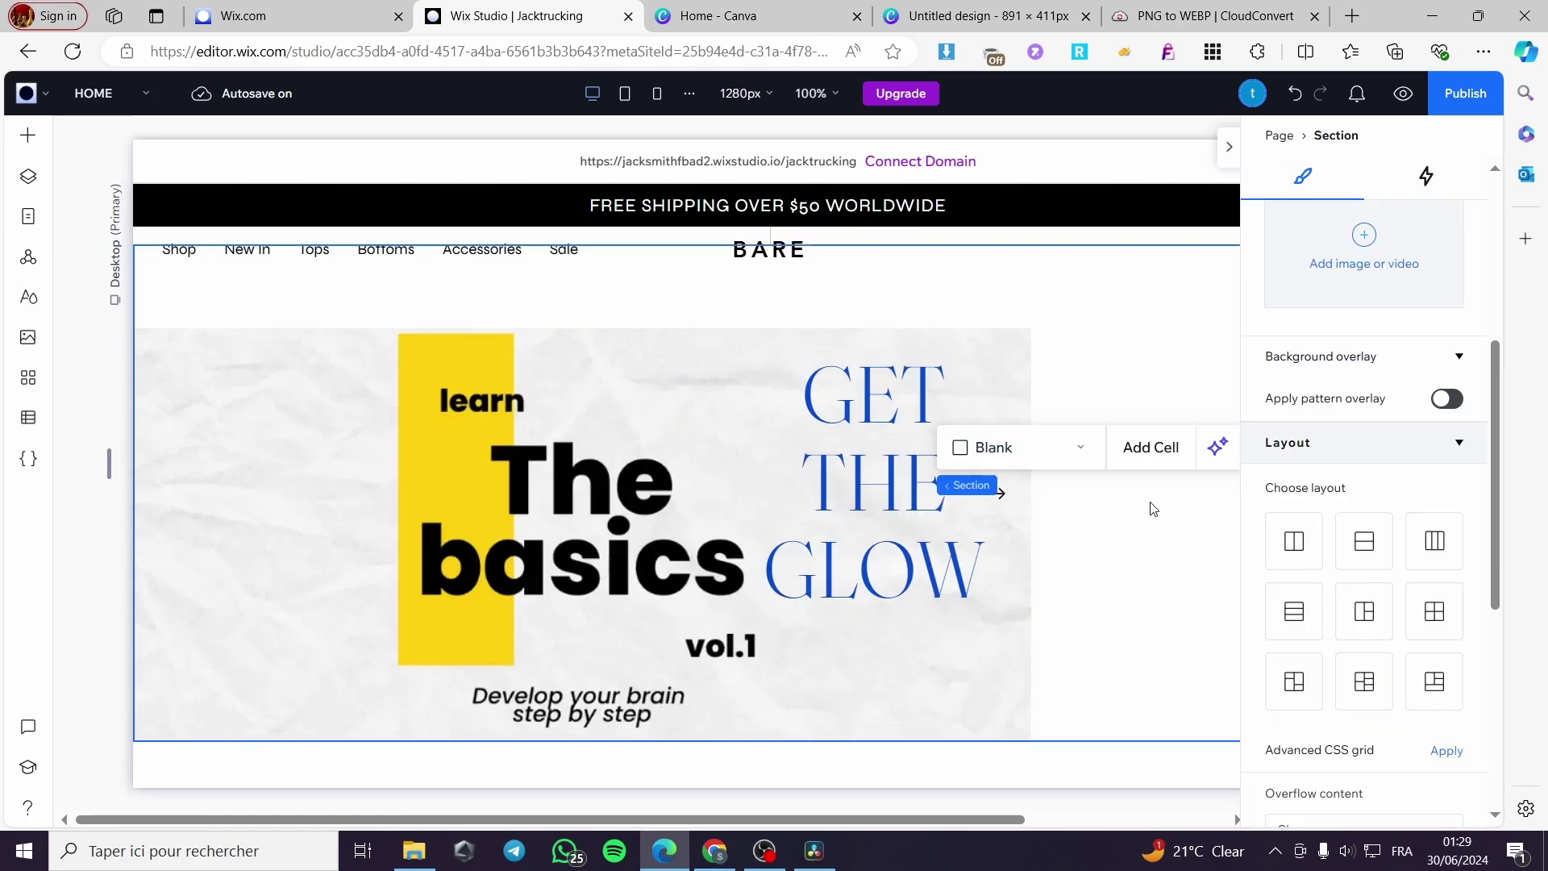
pyautogui.click(1008, 501)
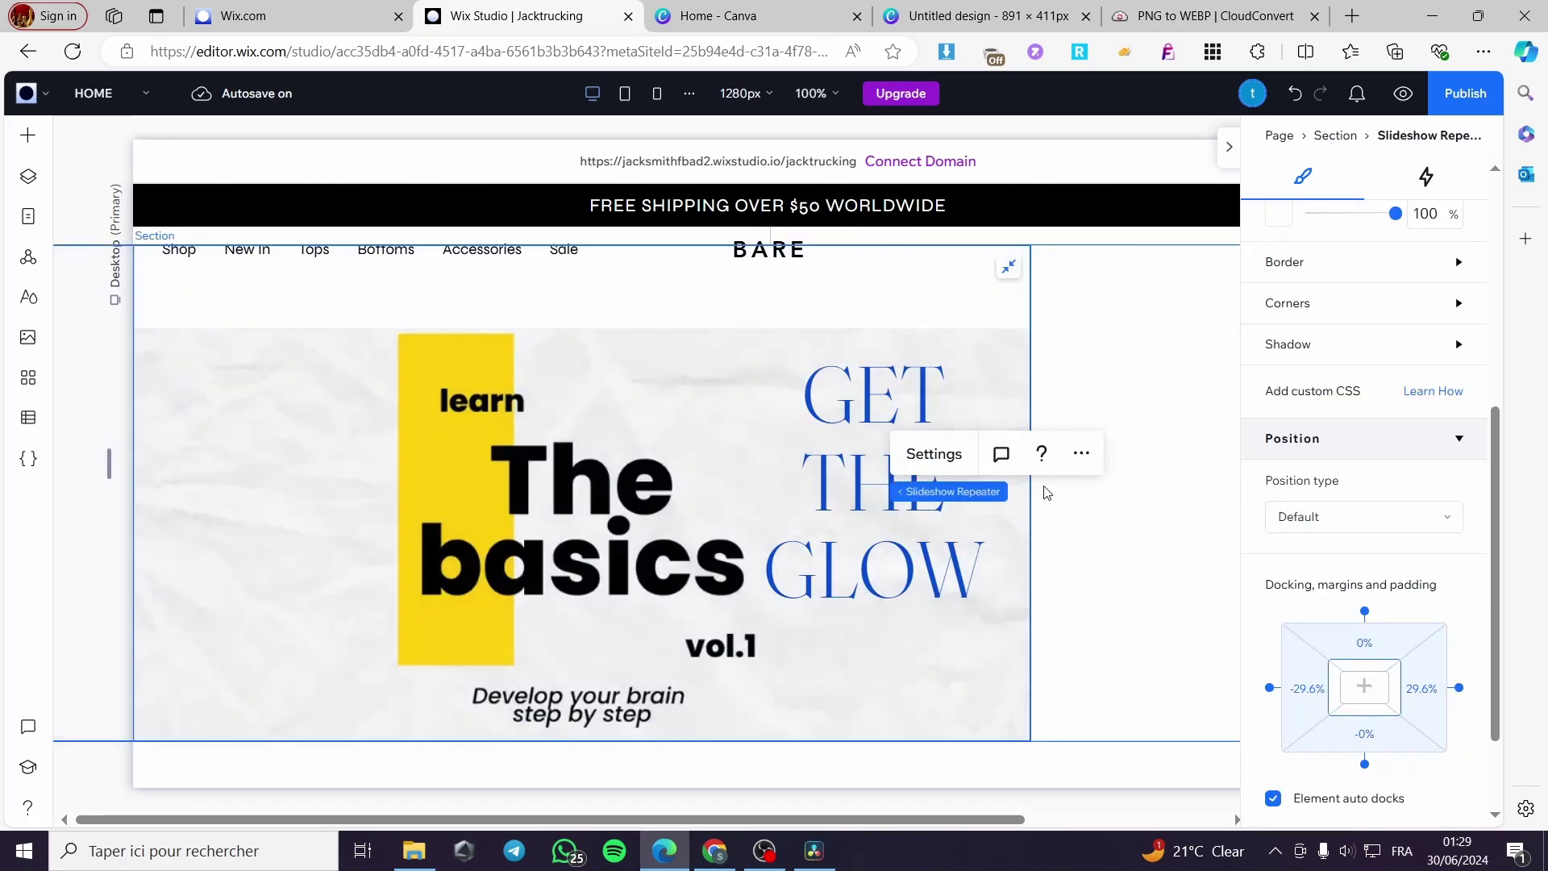
pyautogui.click(1119, 511)
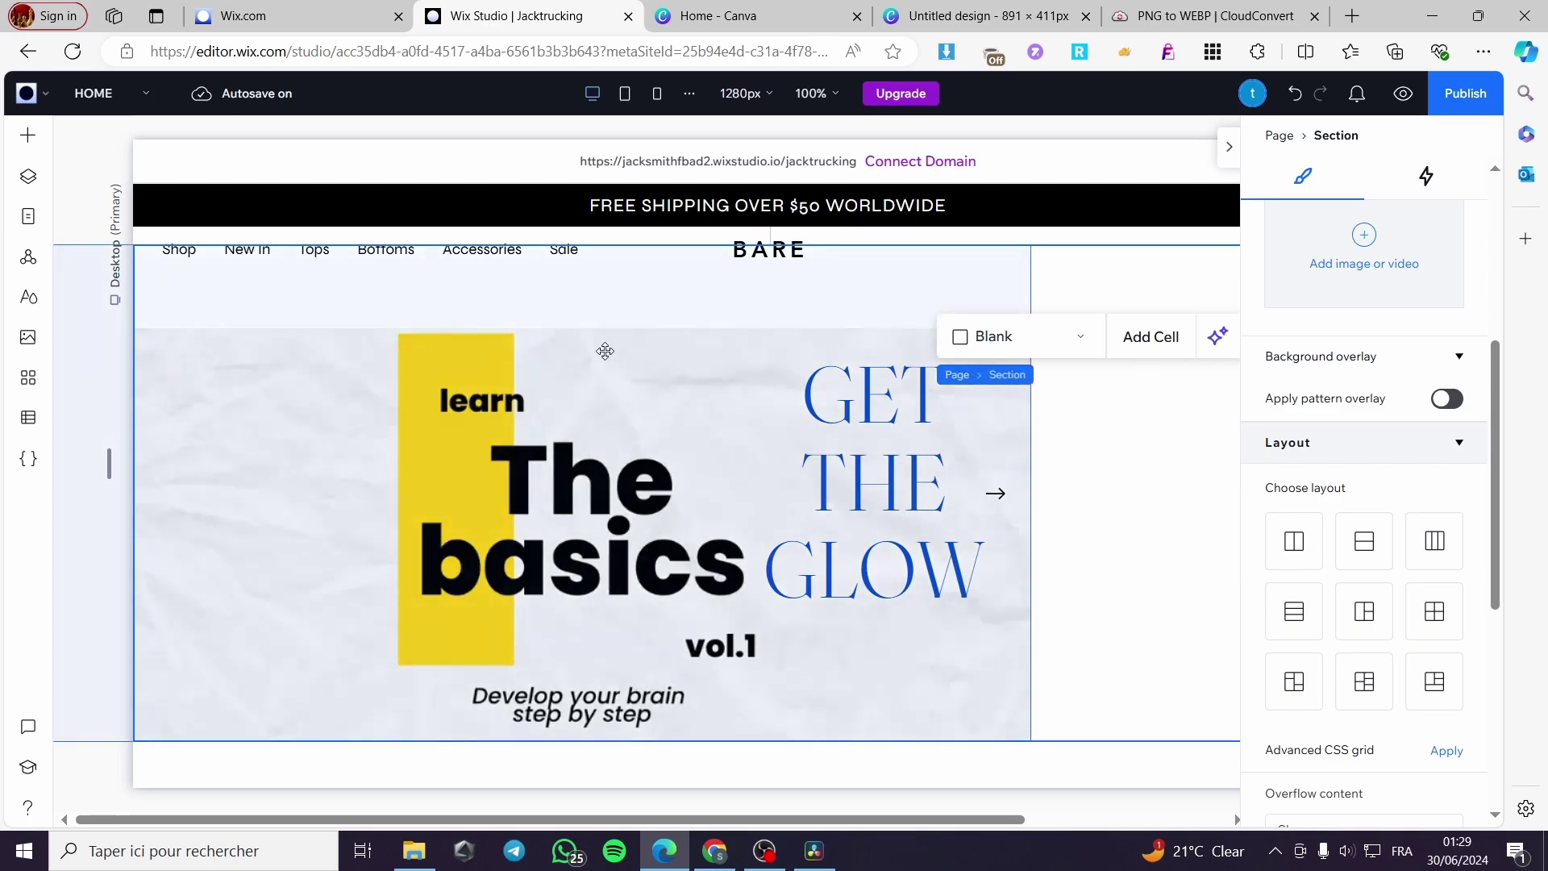
pyautogui.click(689, 407)
pyautogui.click(967, 665)
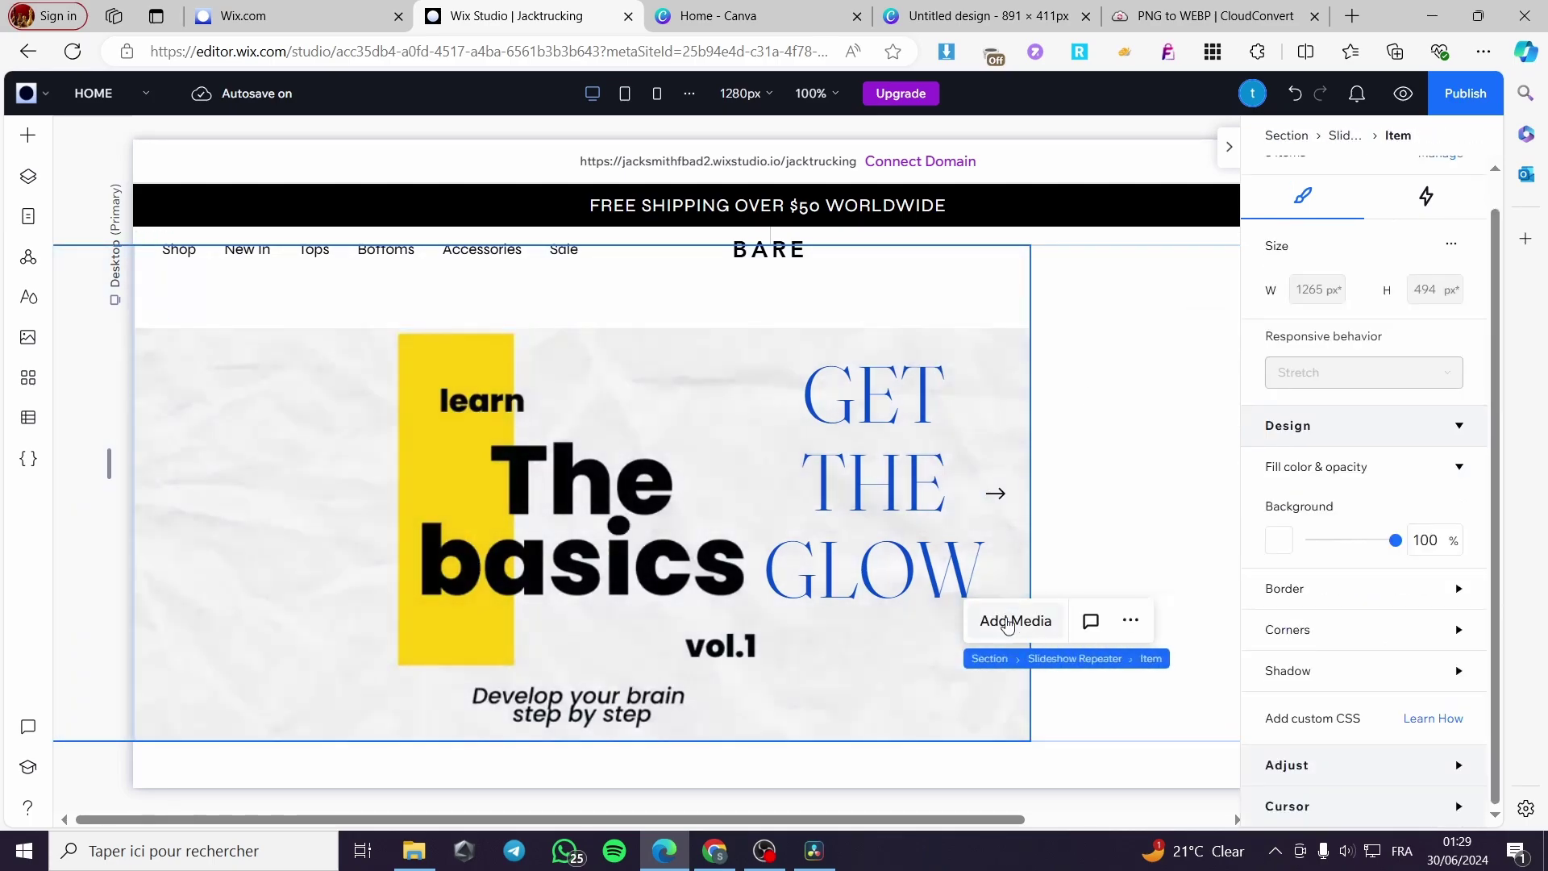
# - Try the Text only and Text and icon displays on the slideshow's next-arrow navigation button, and set it back to Icon only
pyautogui.click(1003, 493)
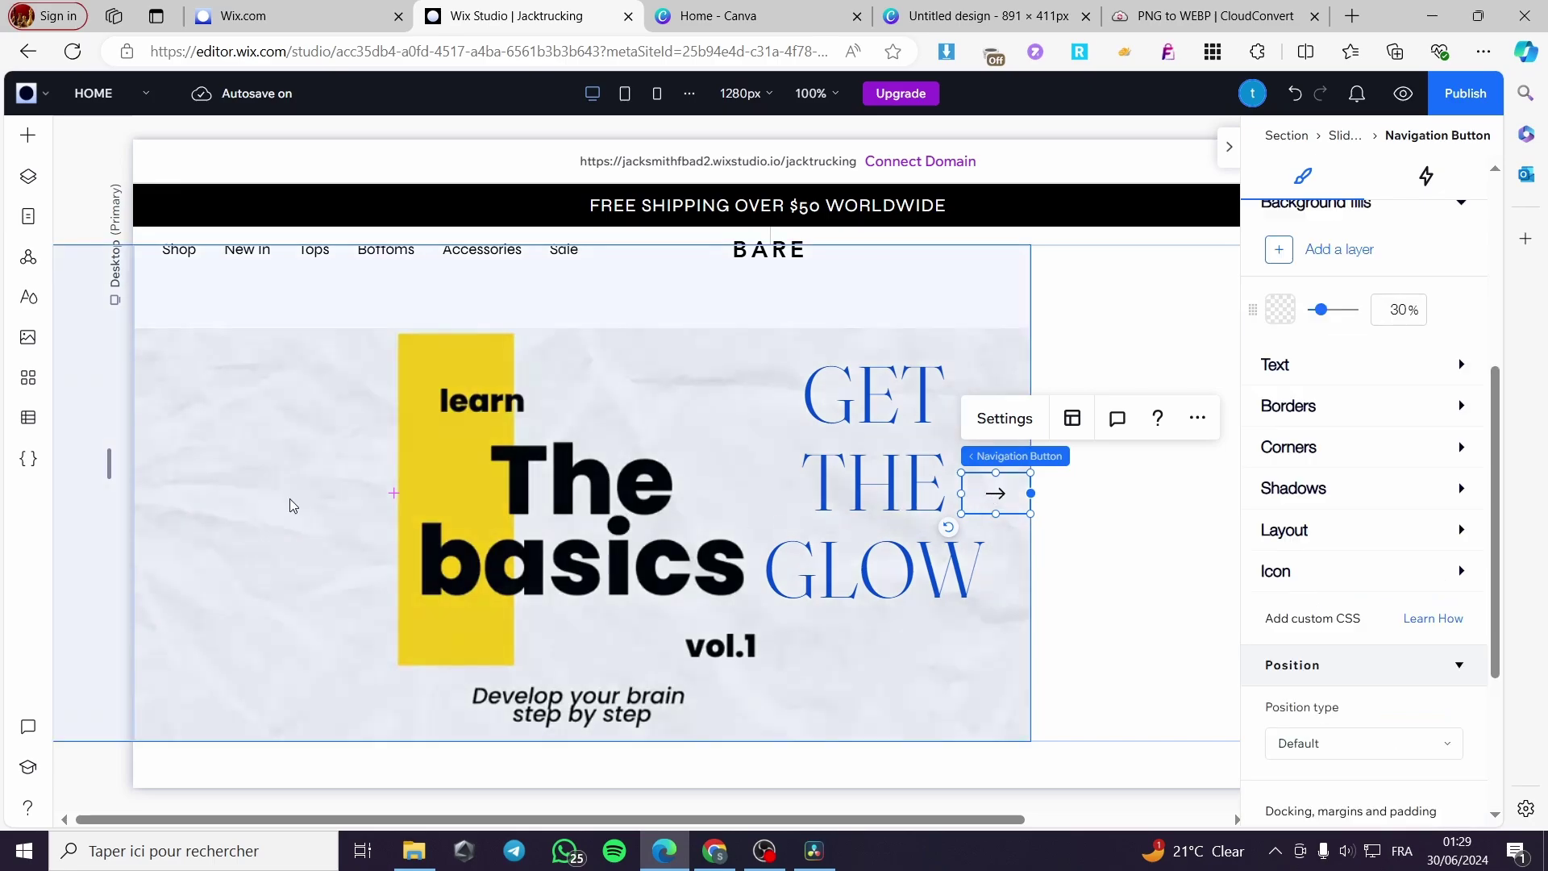
pyautogui.click(1003, 419)
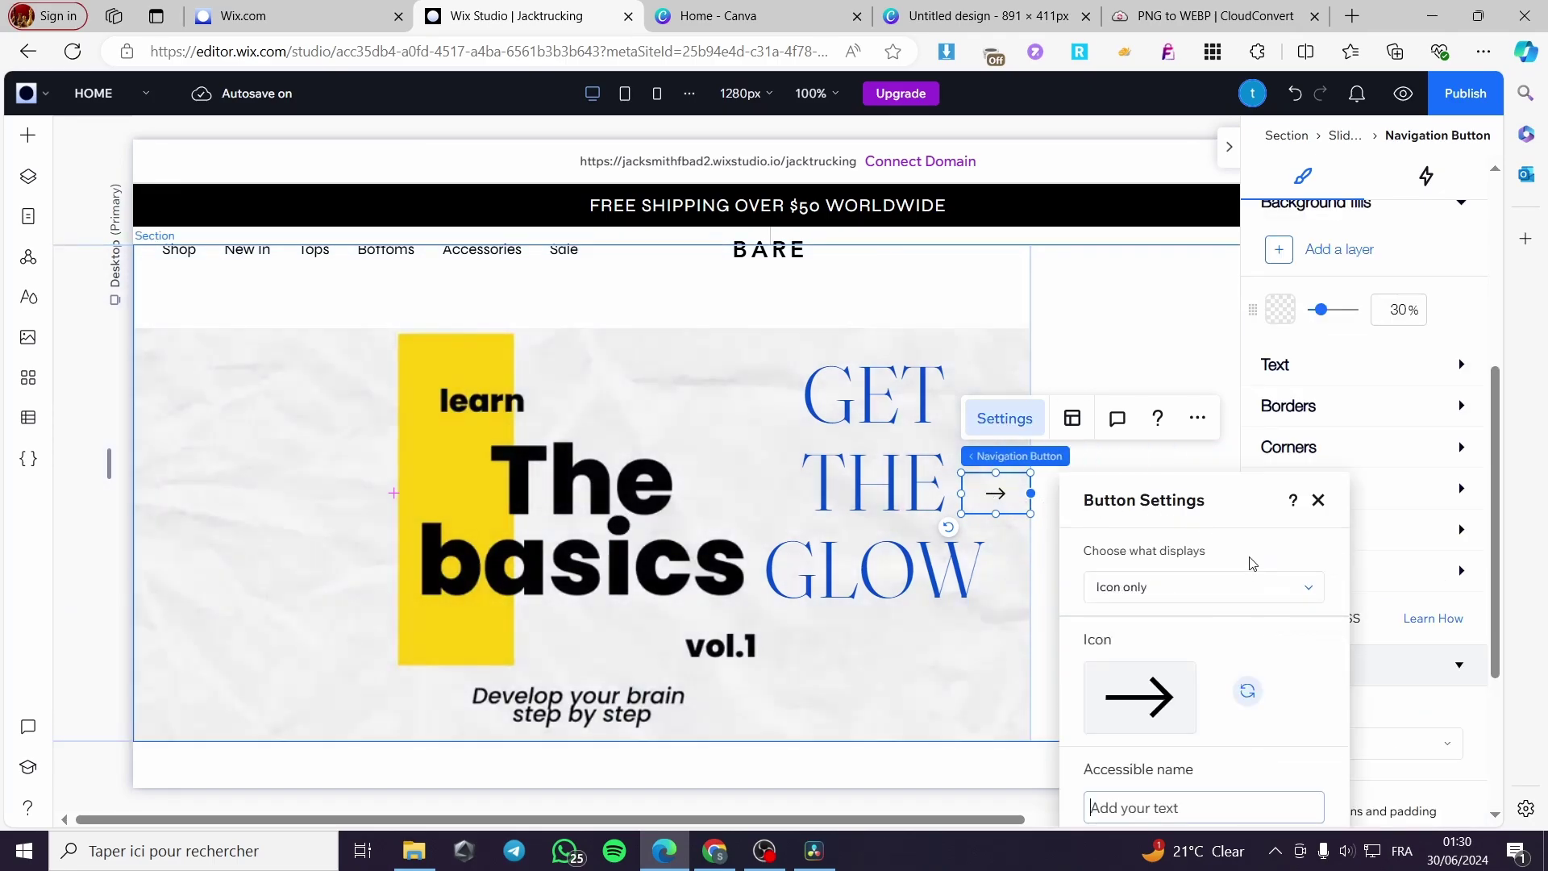
pyautogui.click(1165, 595)
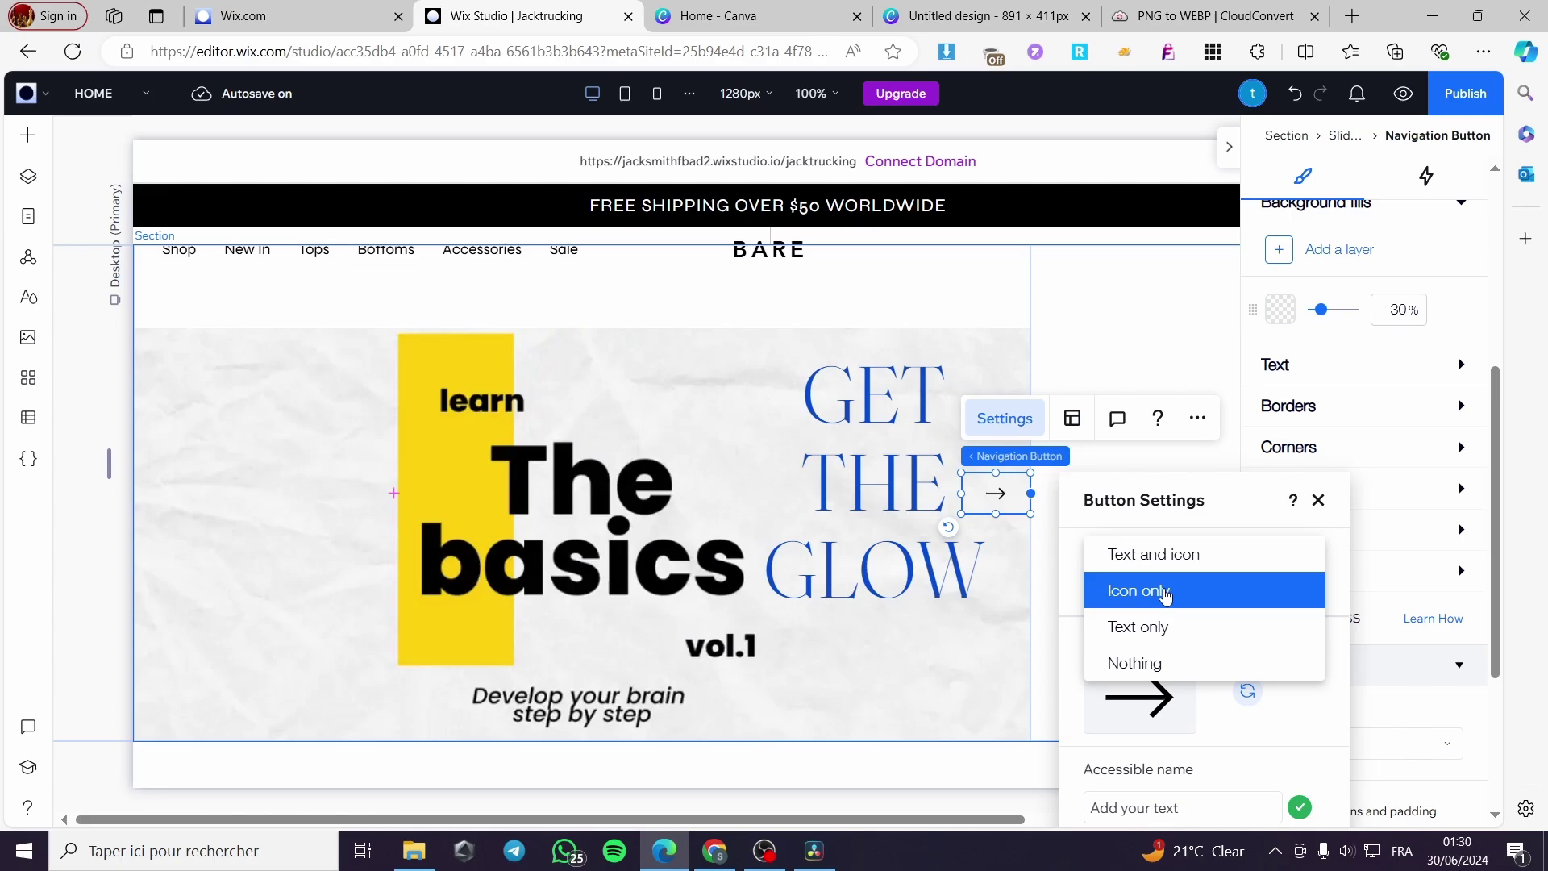
pyautogui.click(1174, 628)
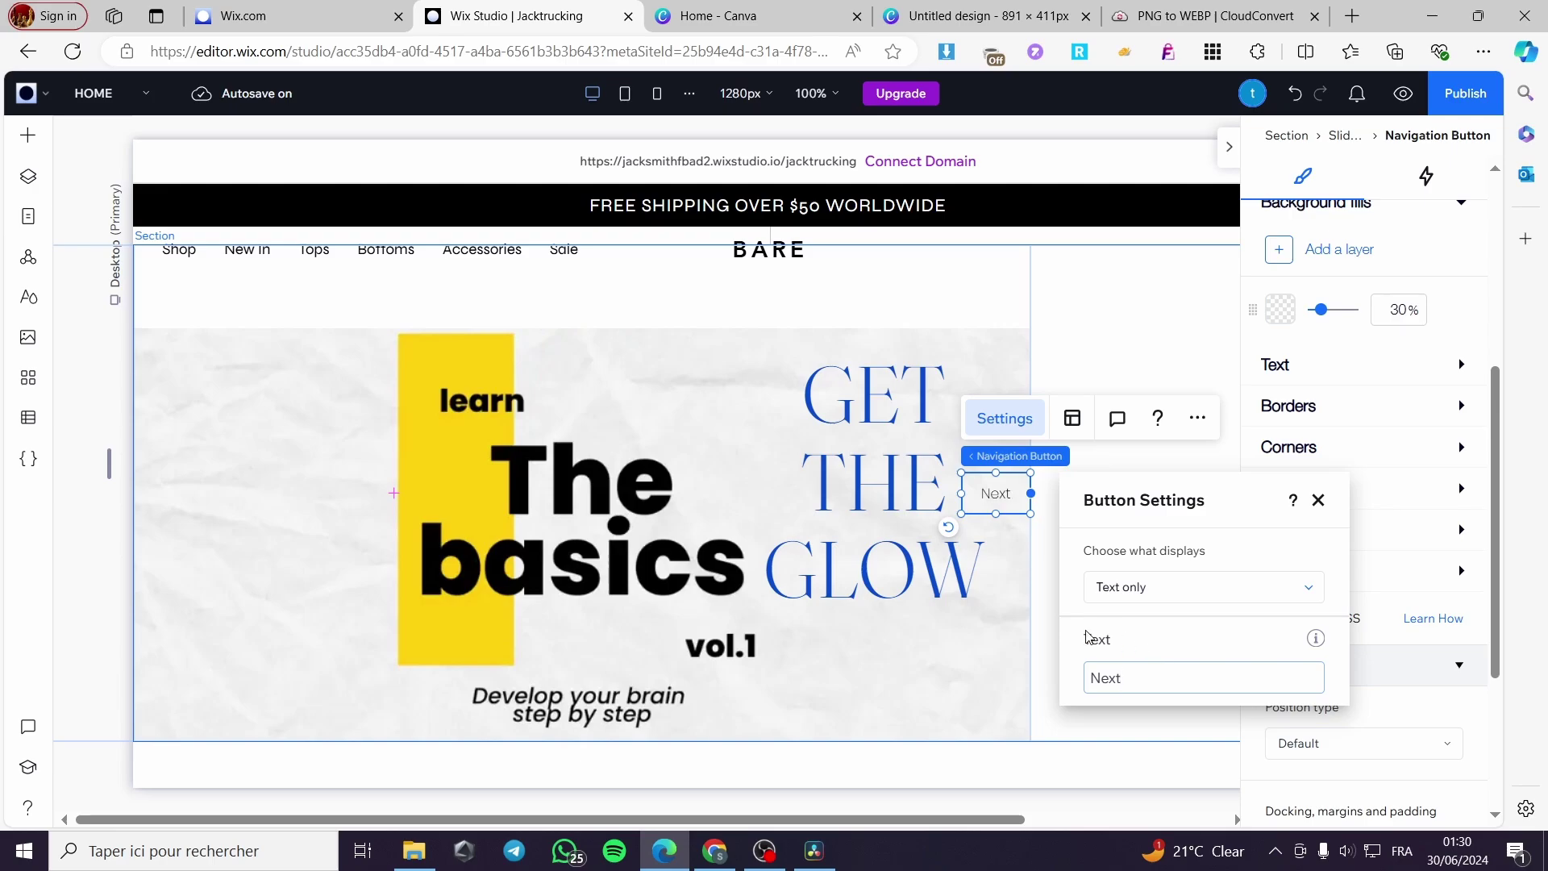
pyautogui.click(1178, 594)
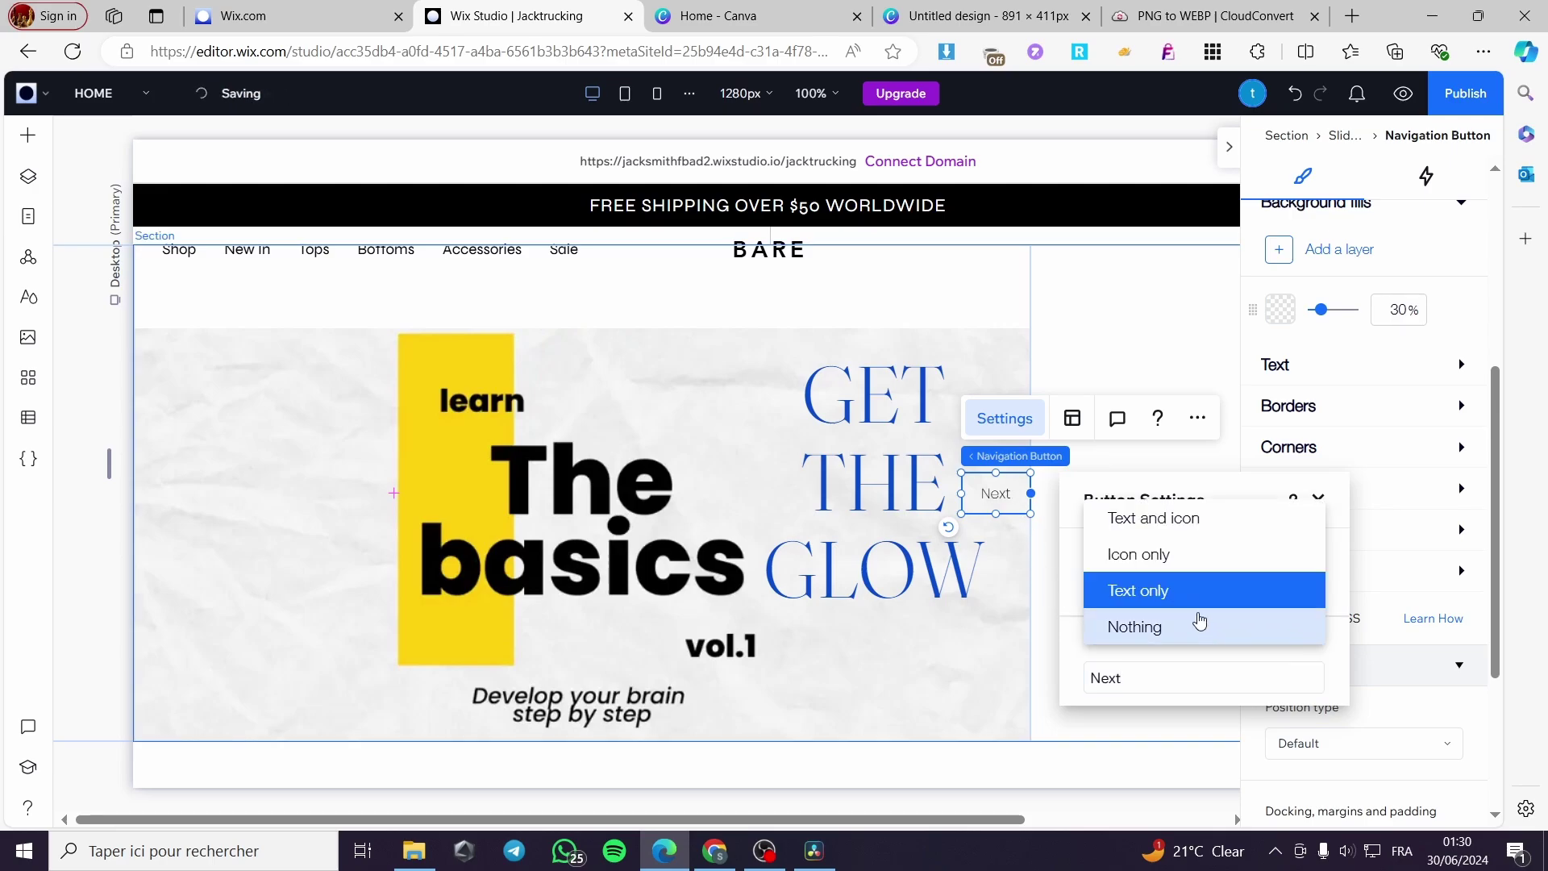
pyautogui.click(1202, 558)
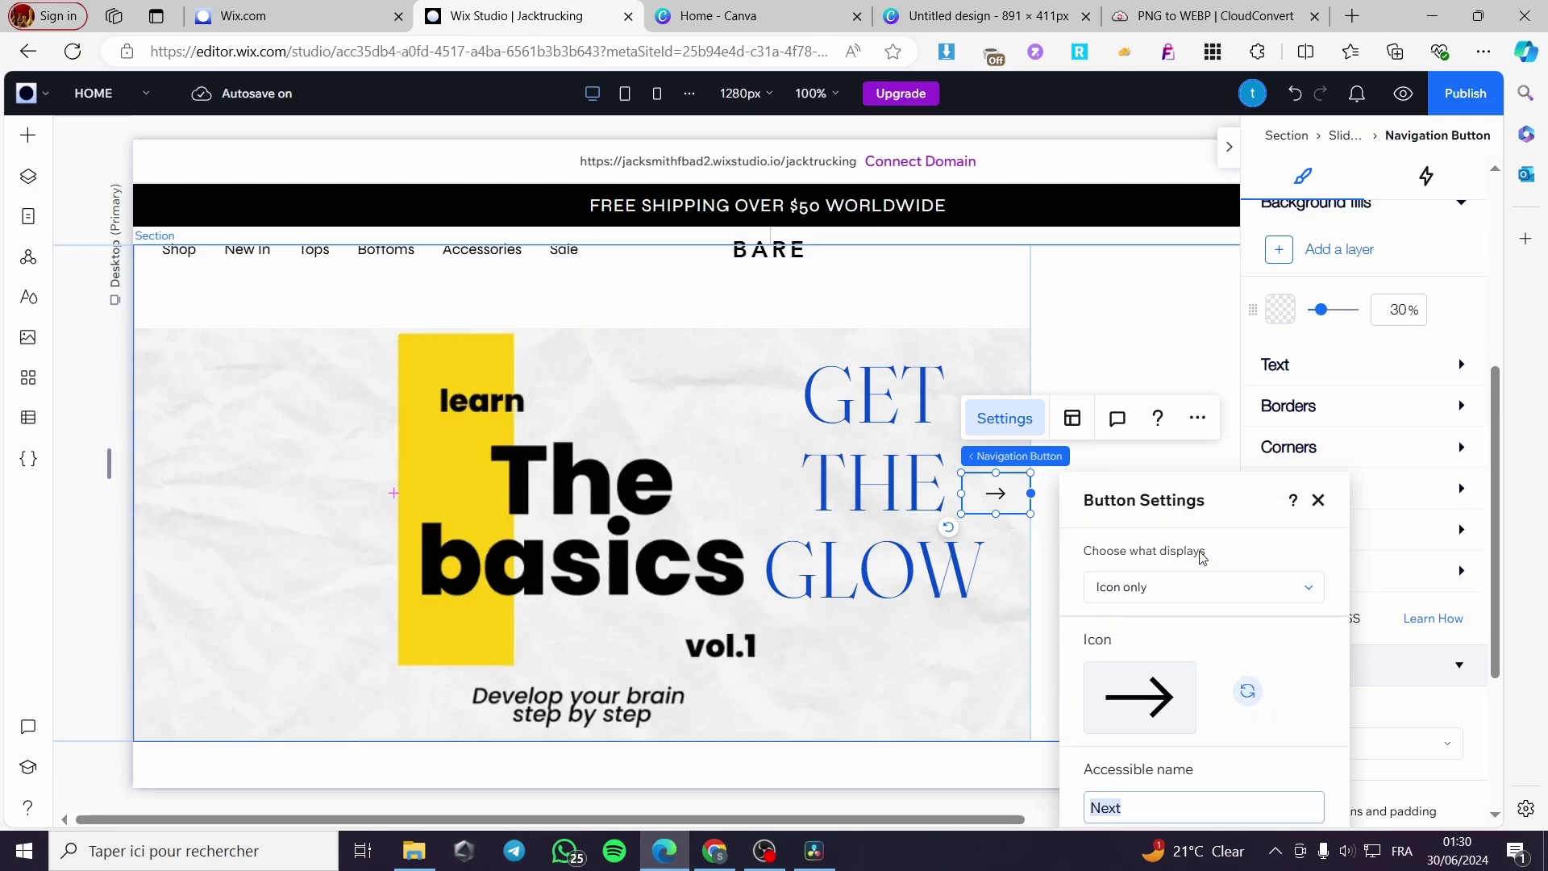
pyautogui.click(1201, 586)
pyautogui.click(1188, 551)
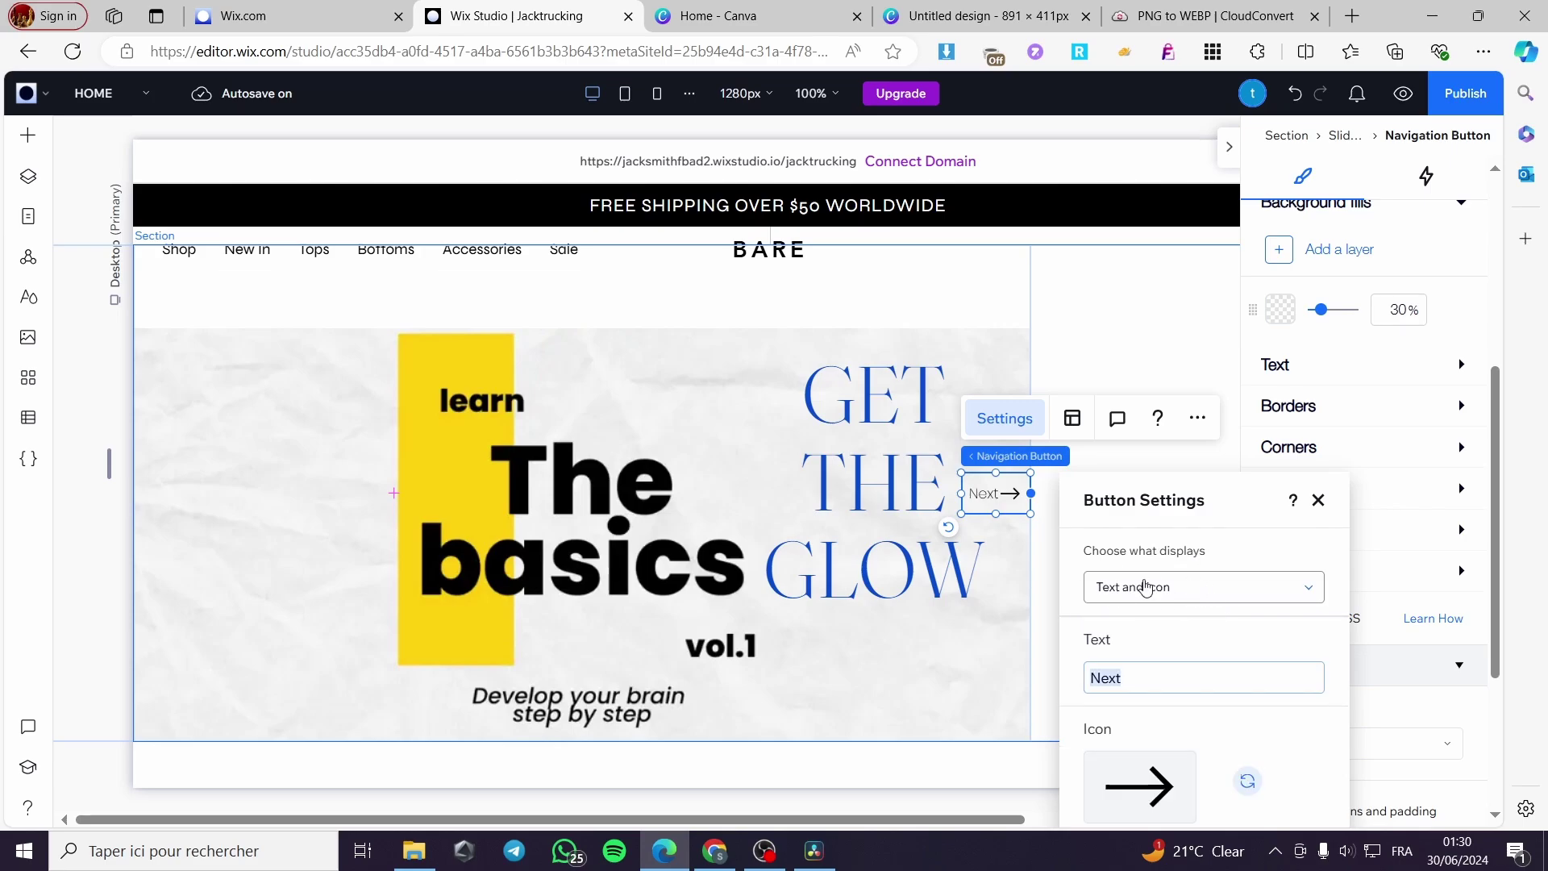
pyautogui.click(1176, 591)
pyautogui.click(1159, 630)
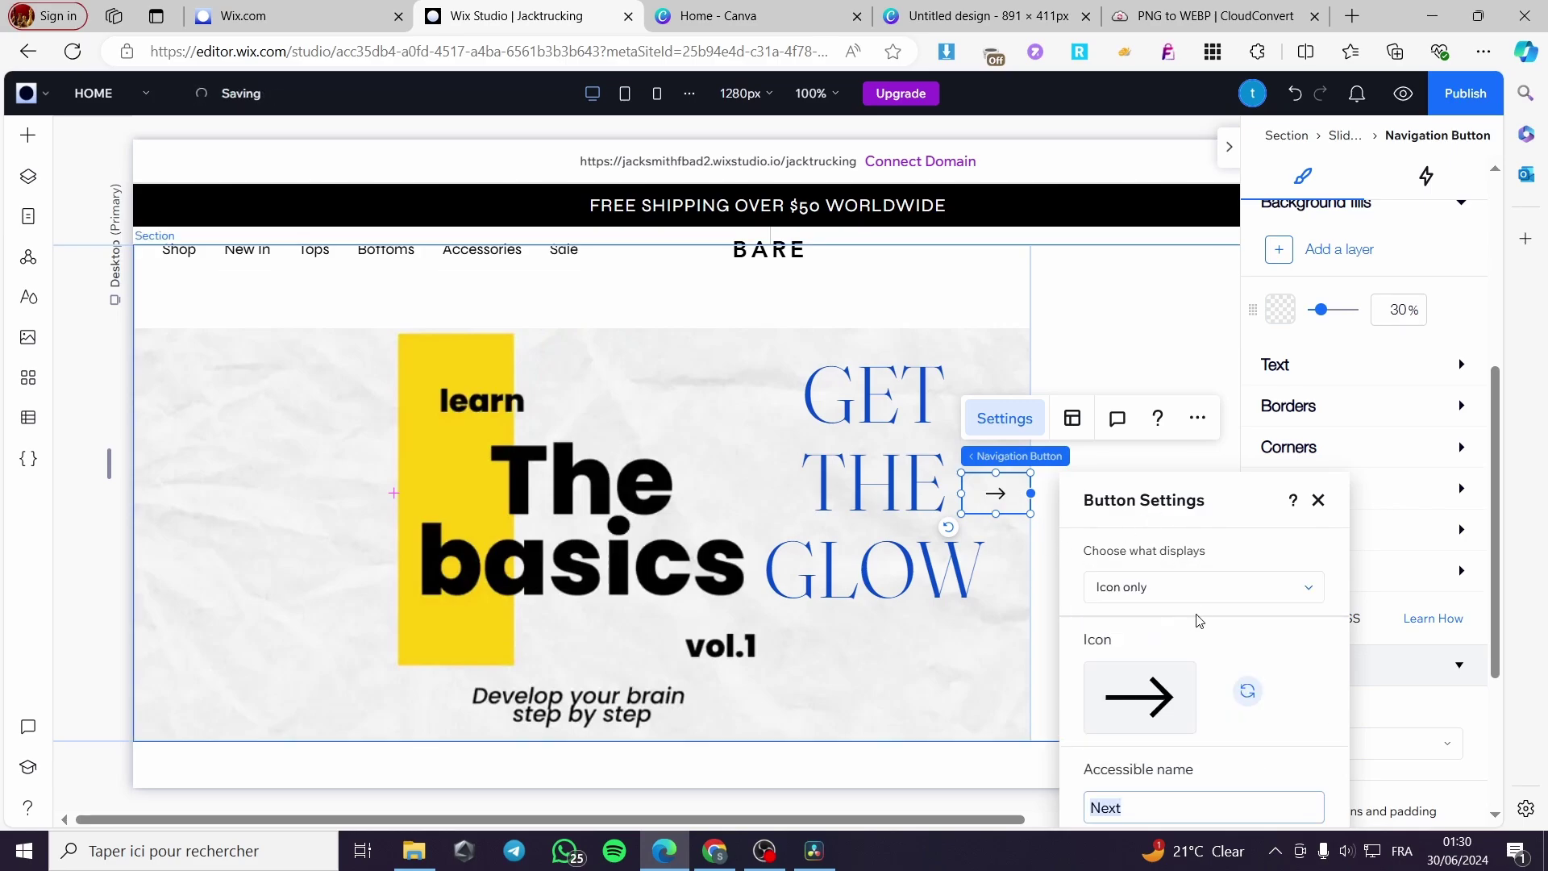
pyautogui.click(1318, 500)
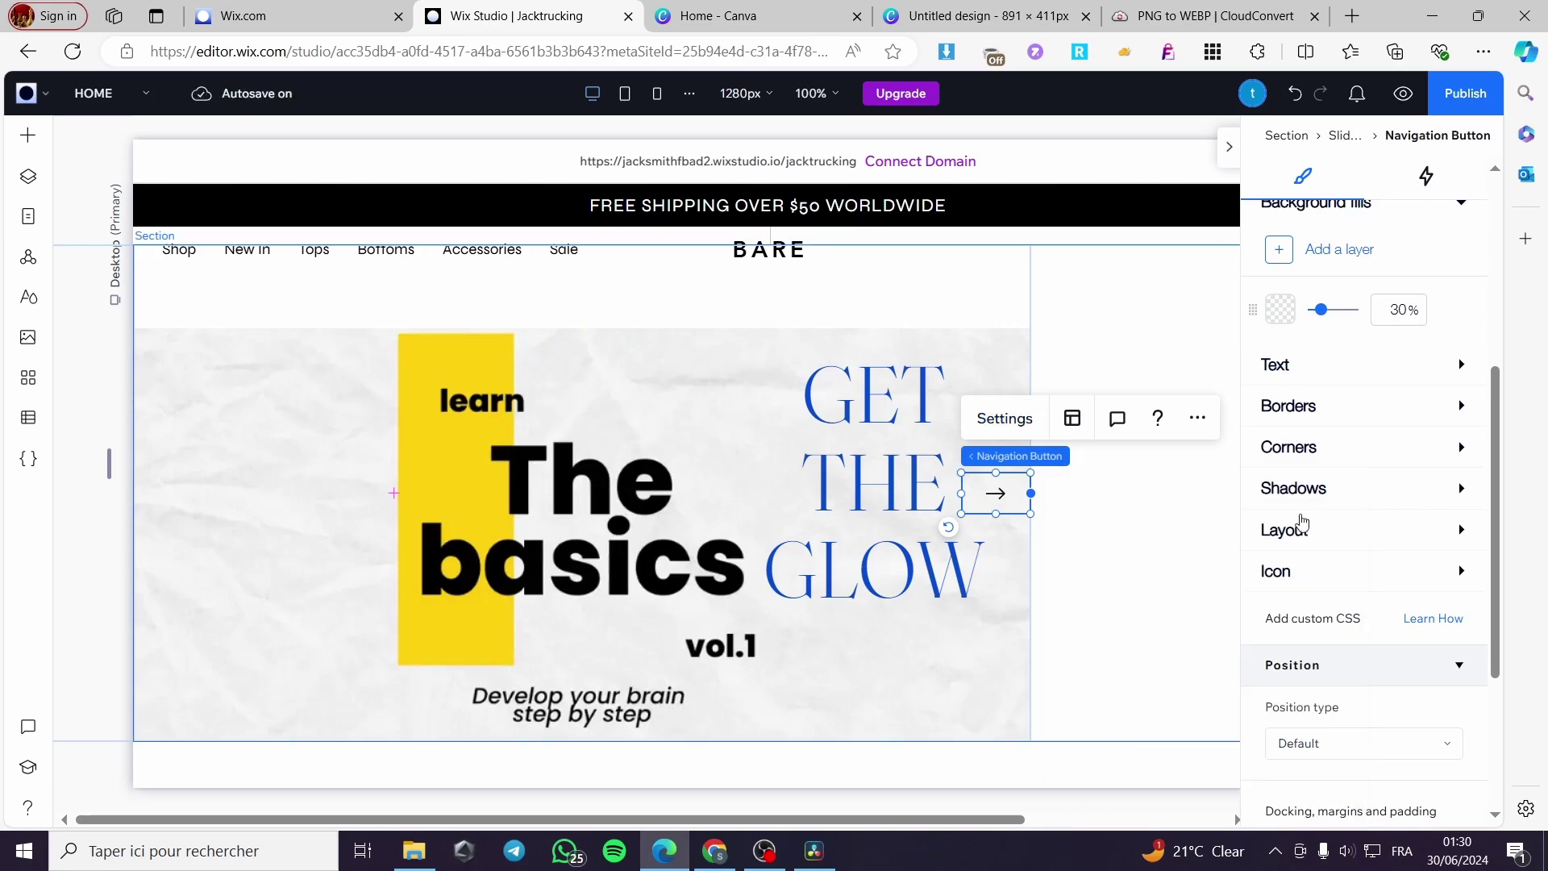
pyautogui.click(1091, 539)
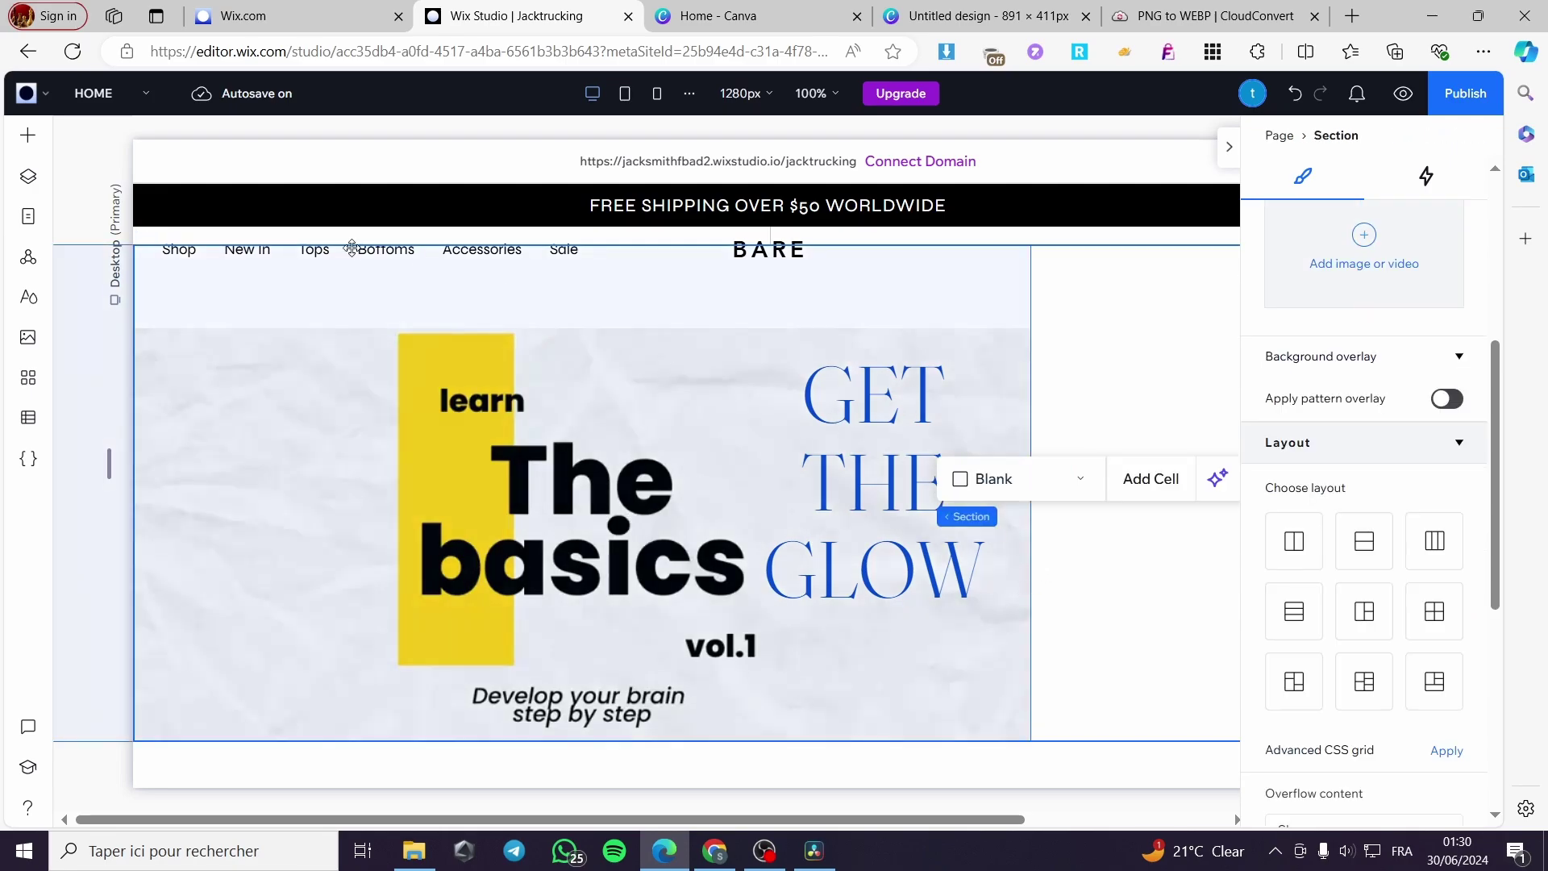
pyautogui.click(27, 135)
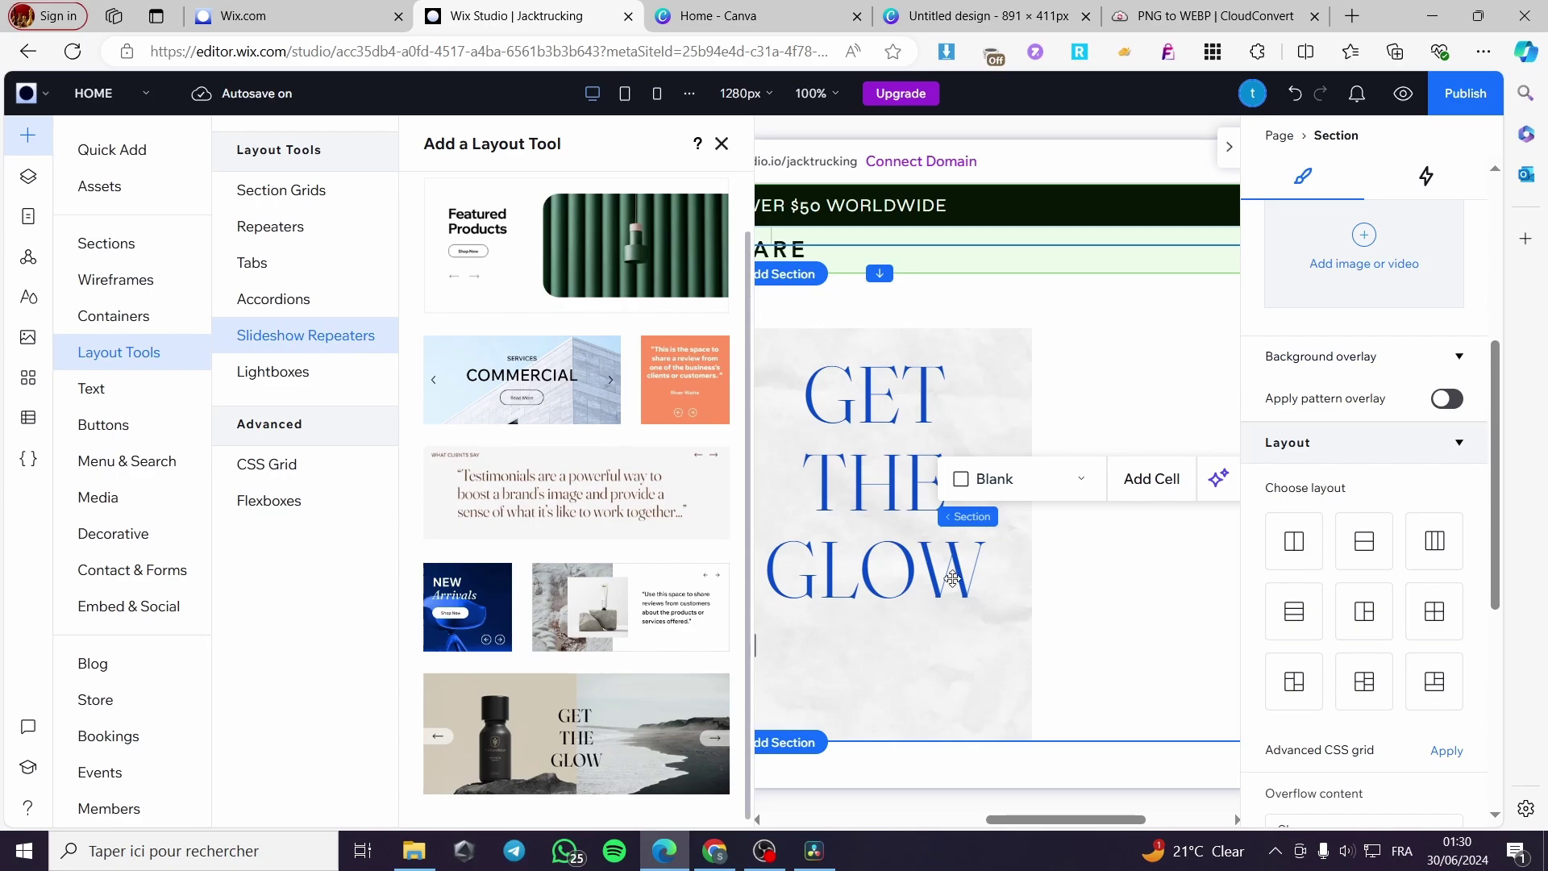
pyautogui.click(1120, 587)
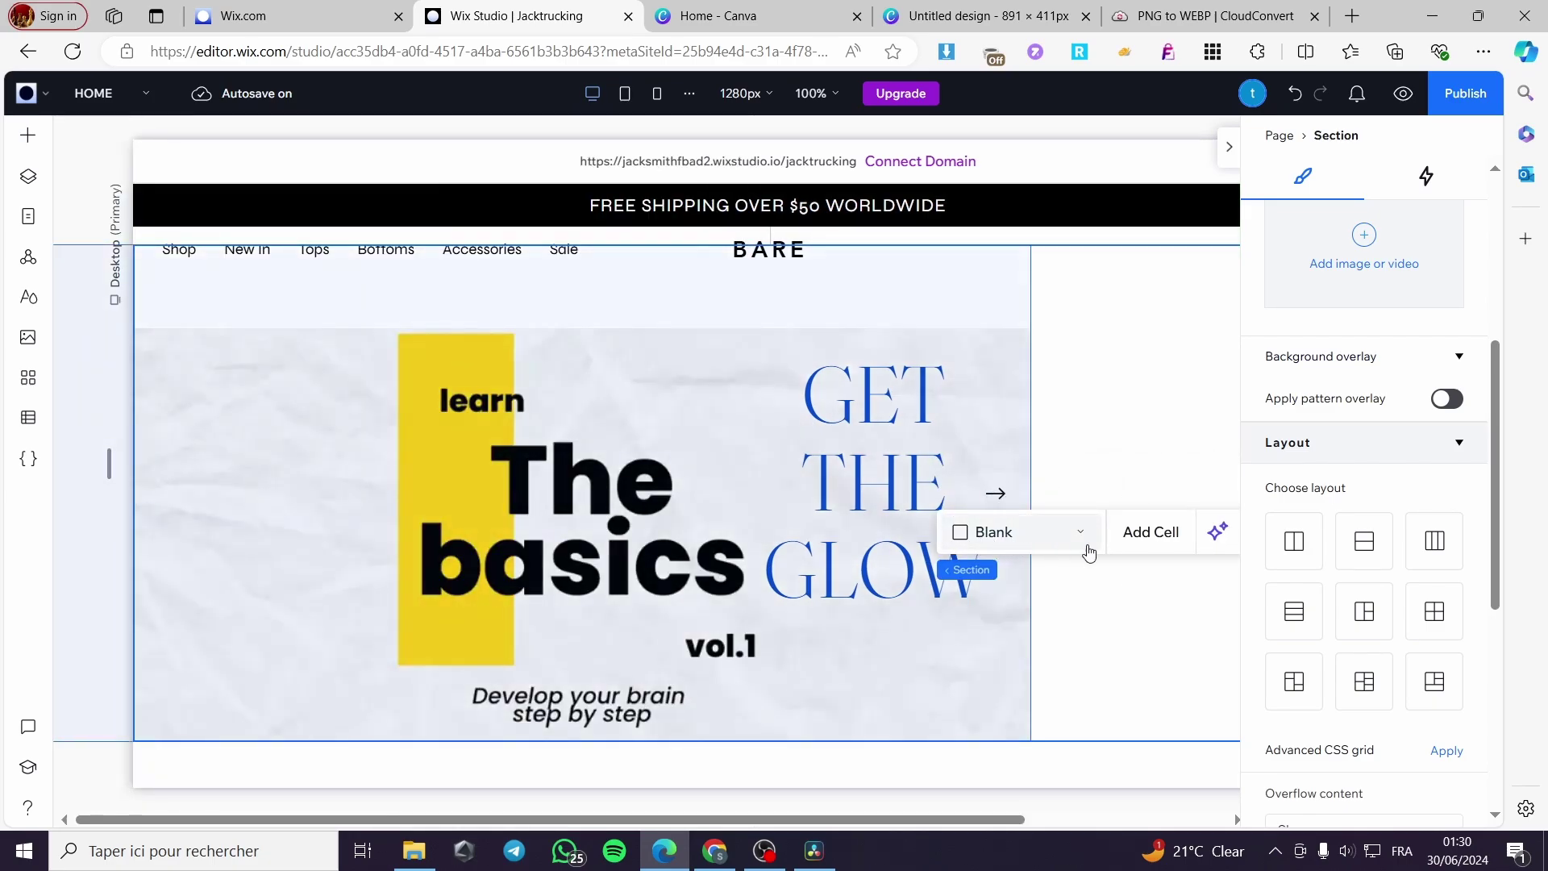
pyautogui.click(1141, 580)
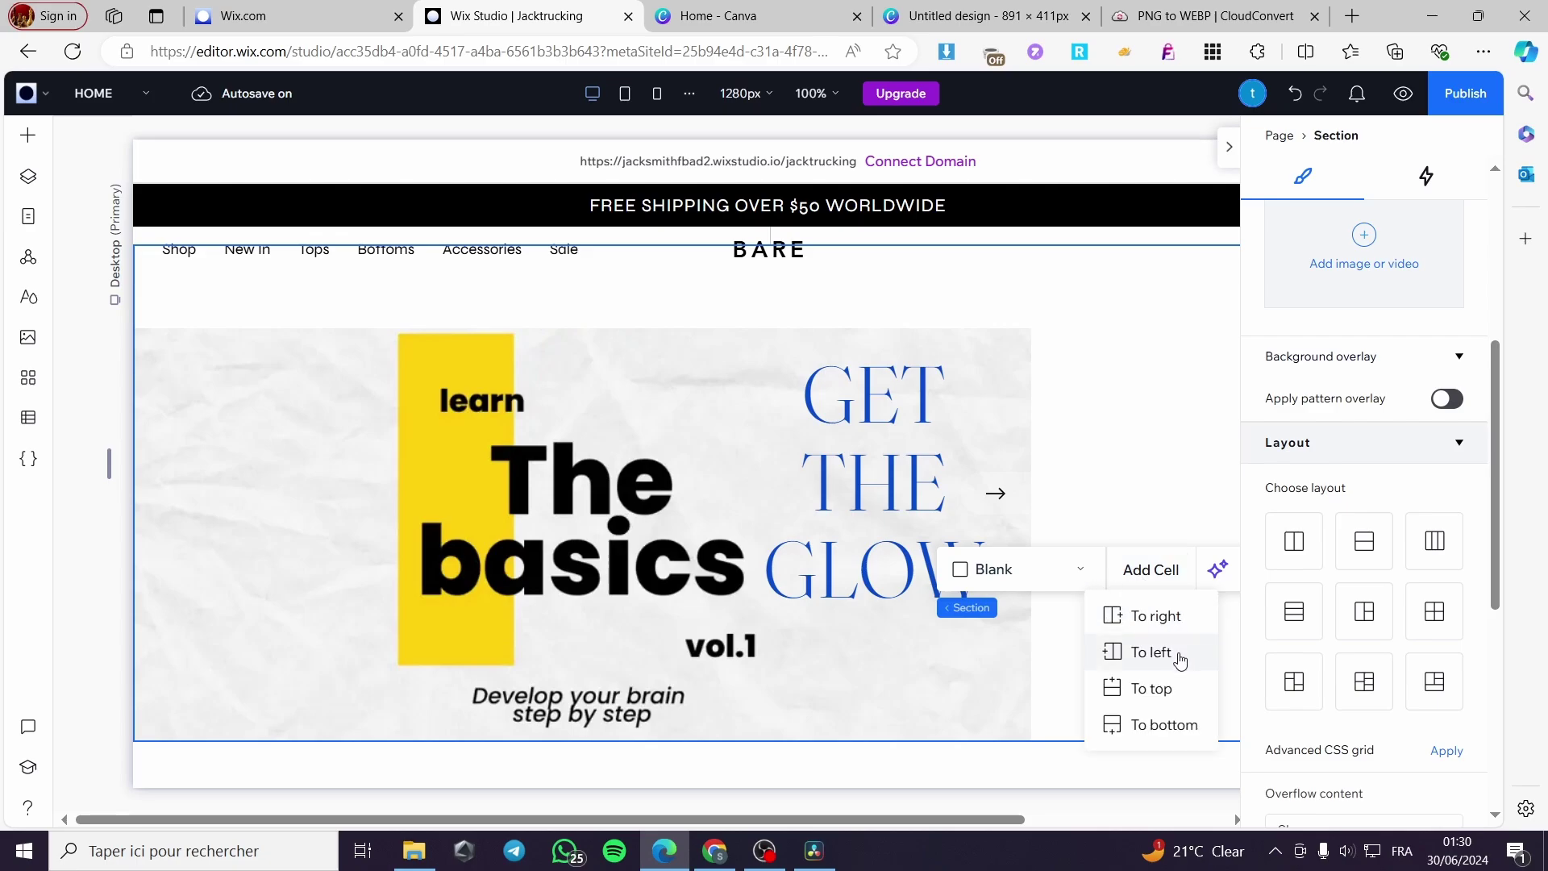
pyautogui.click(1161, 428)
pyautogui.scroll(5, 1401, 277)
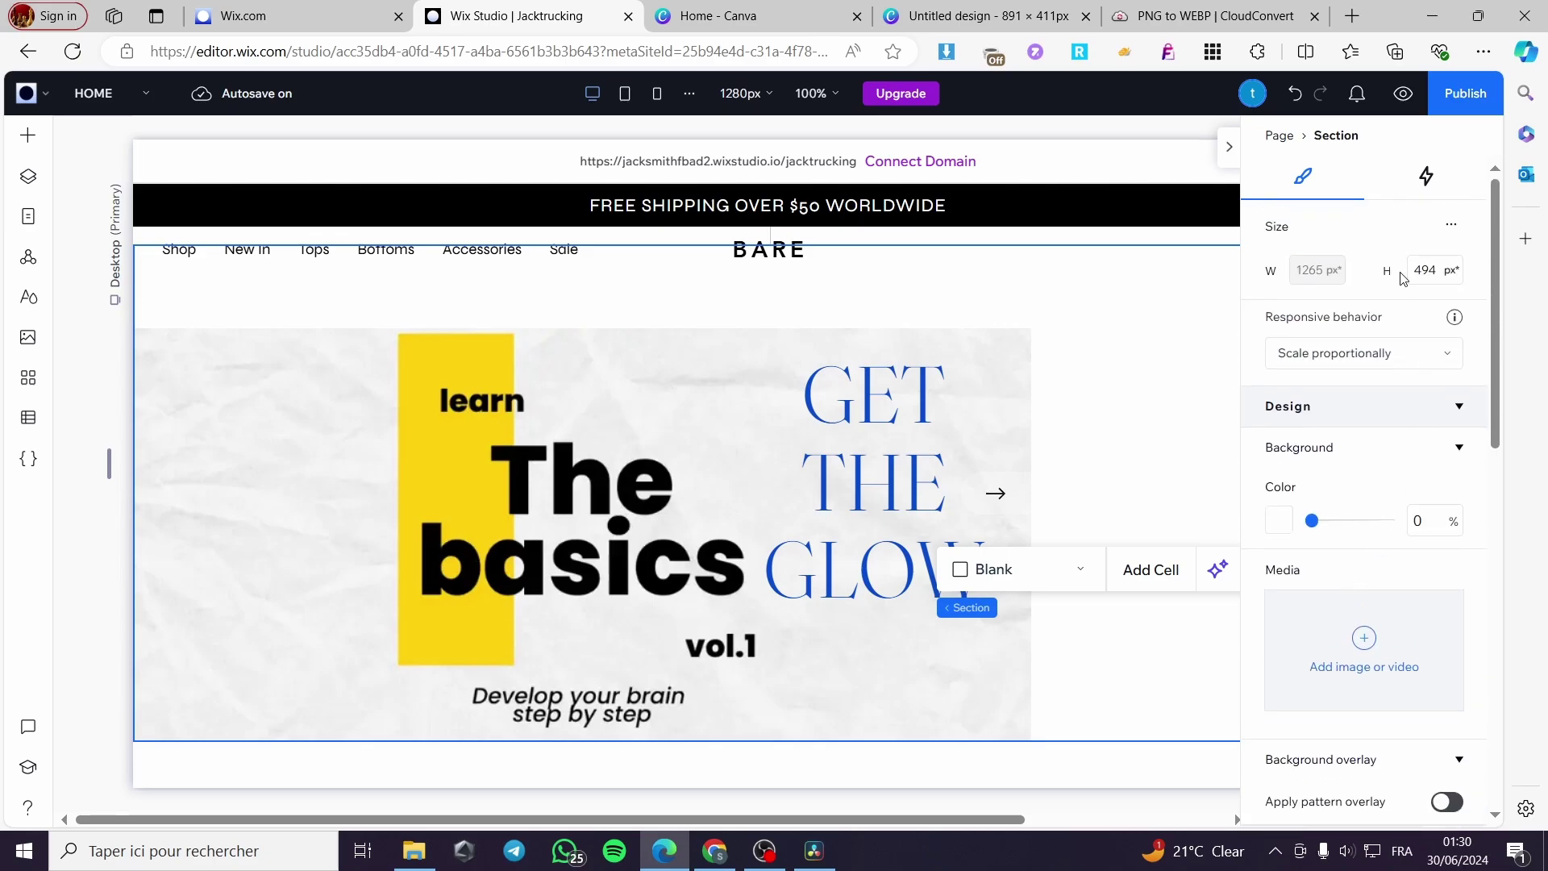